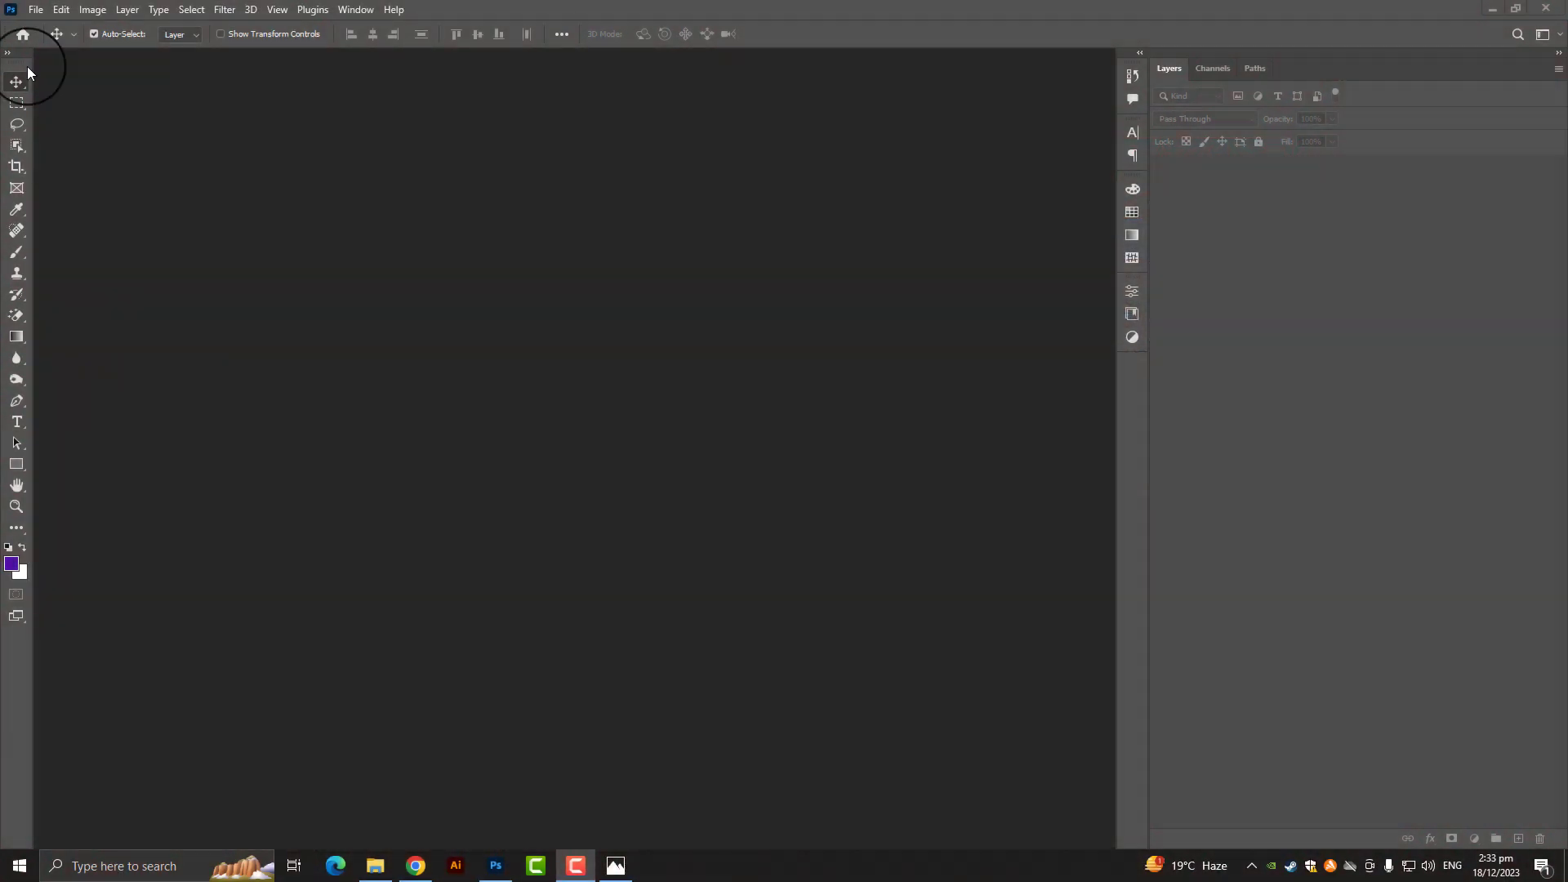
Step: Create a new 2000×2000 px document named 'Christmas party social media post design'
left_click(36, 9)
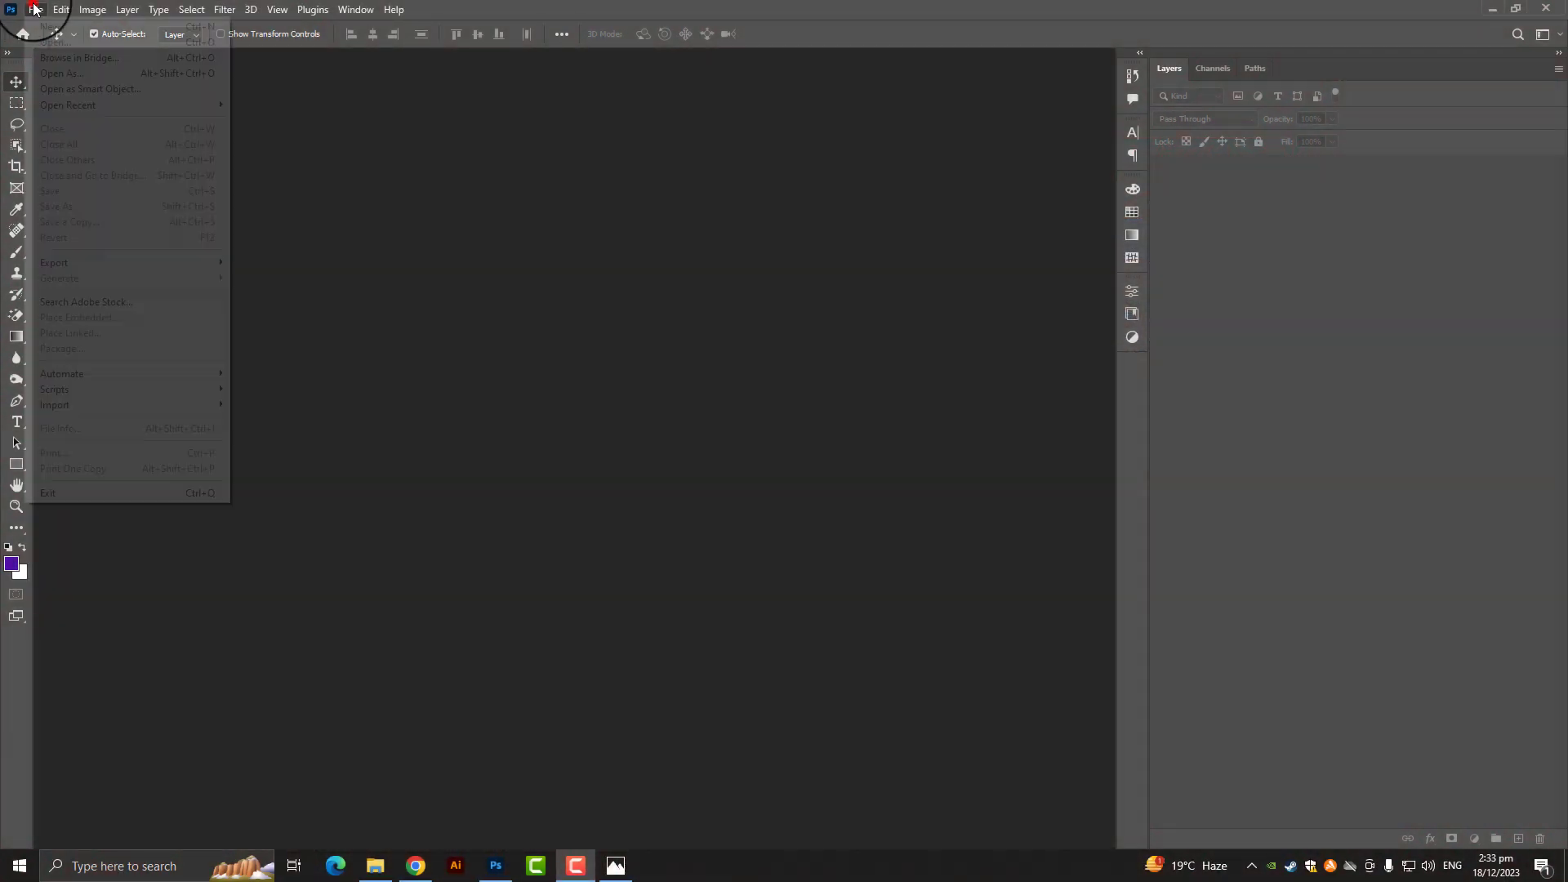
left_click(40, 28)
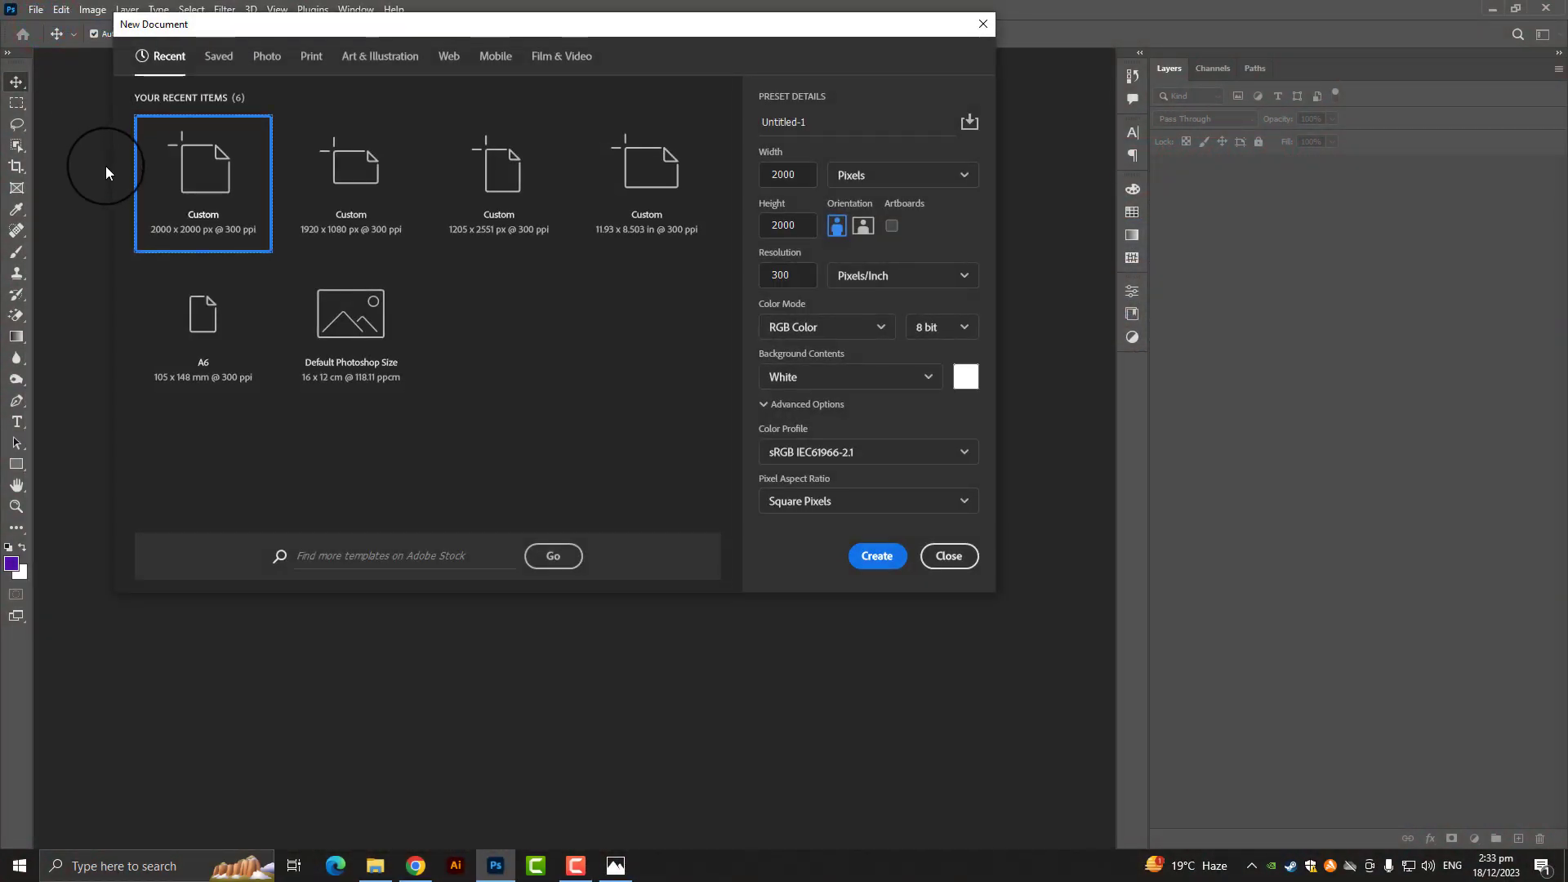
double_click(821, 123)
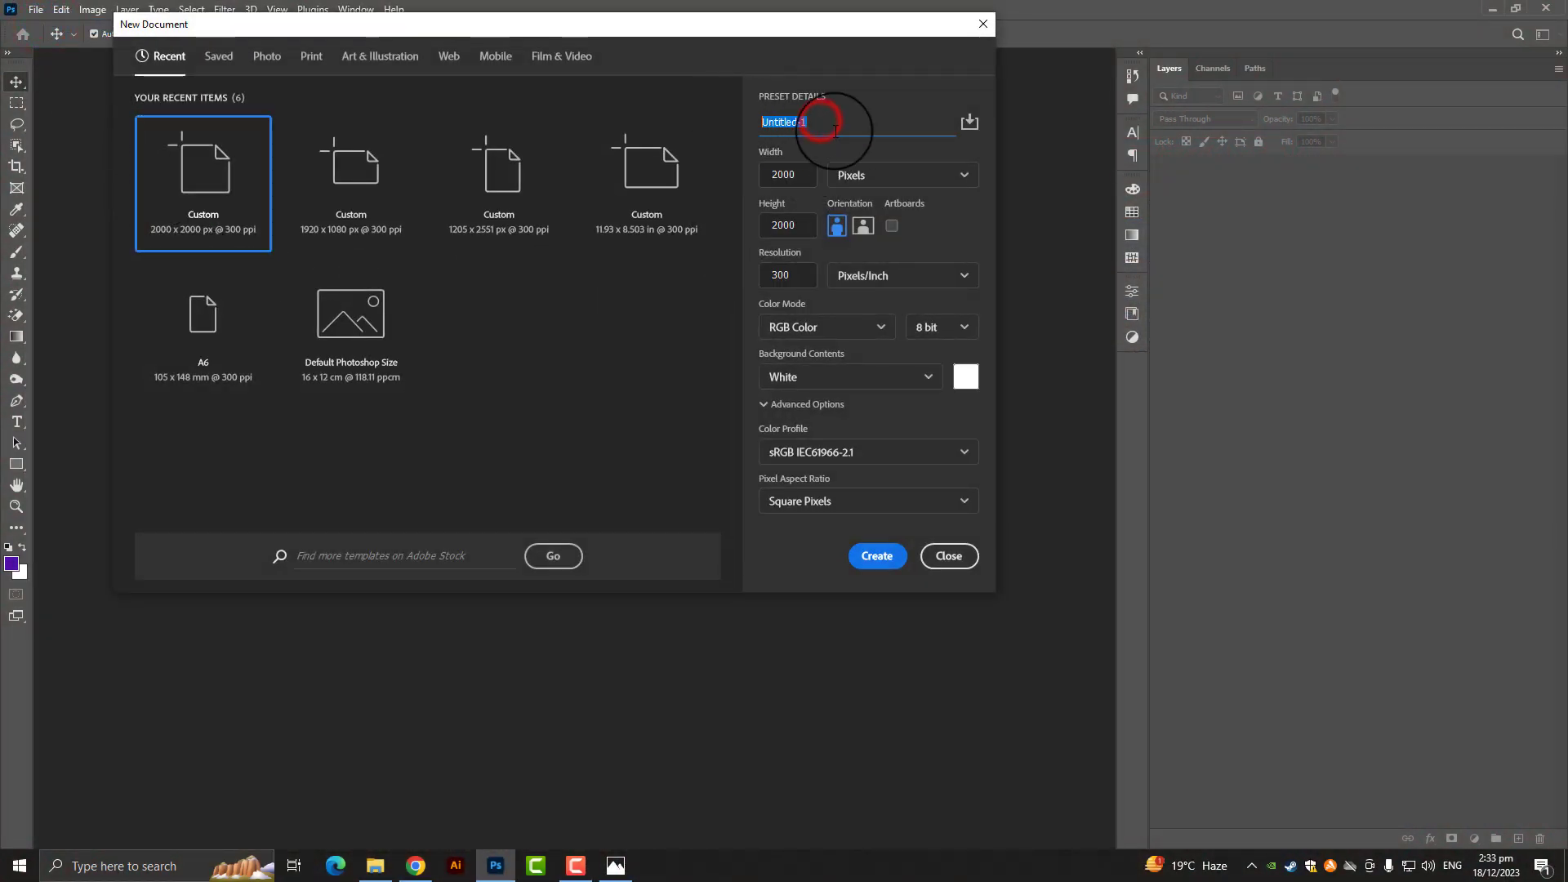
type("c")
key("Tab")
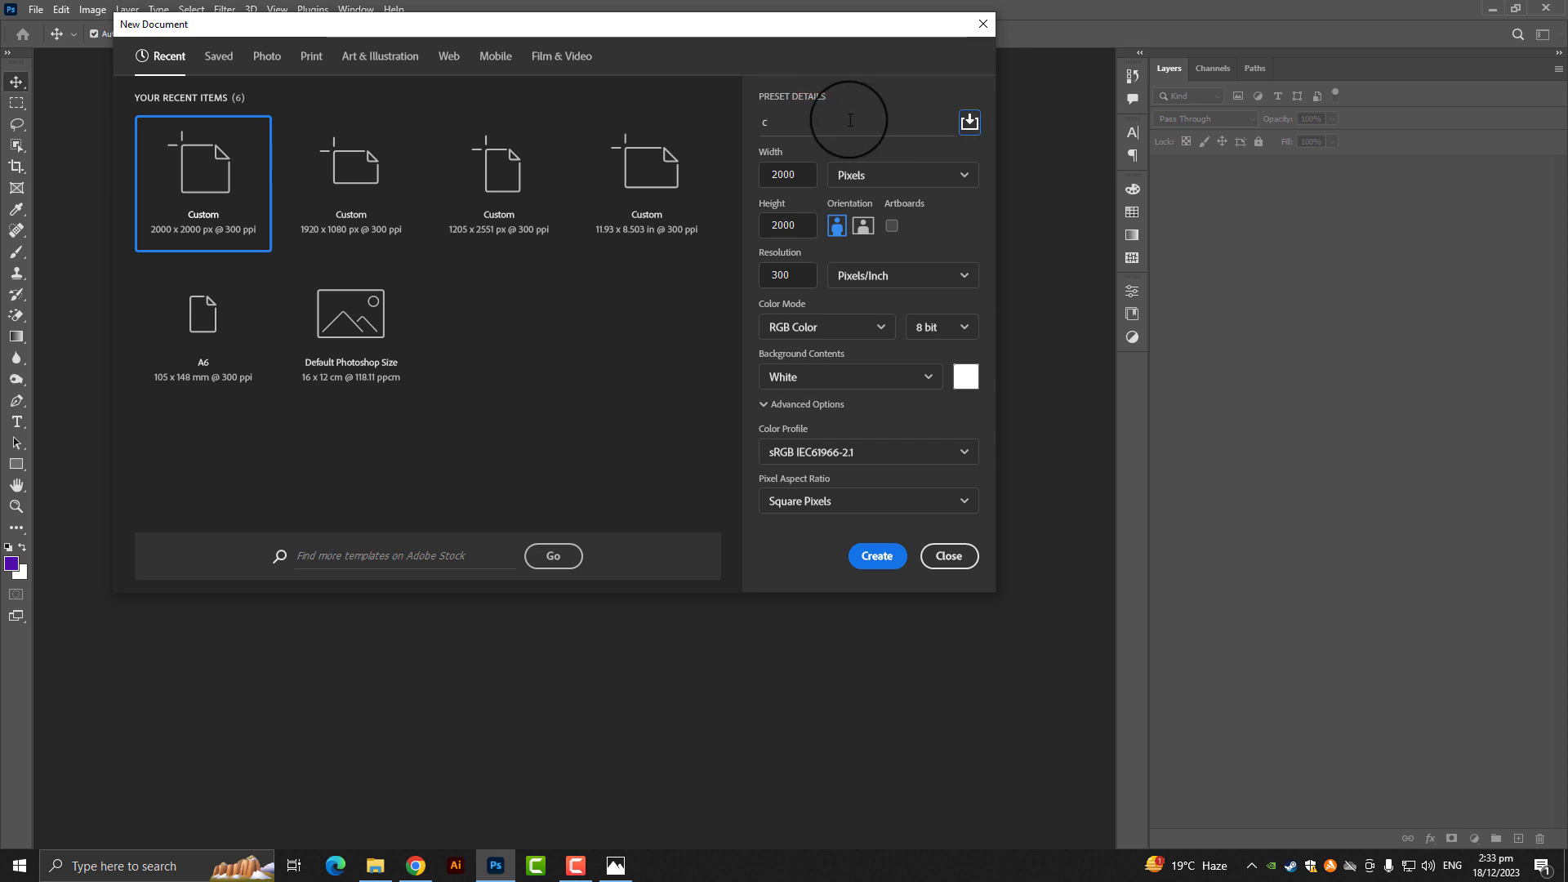
left_click(846, 119)
type("Christmas")
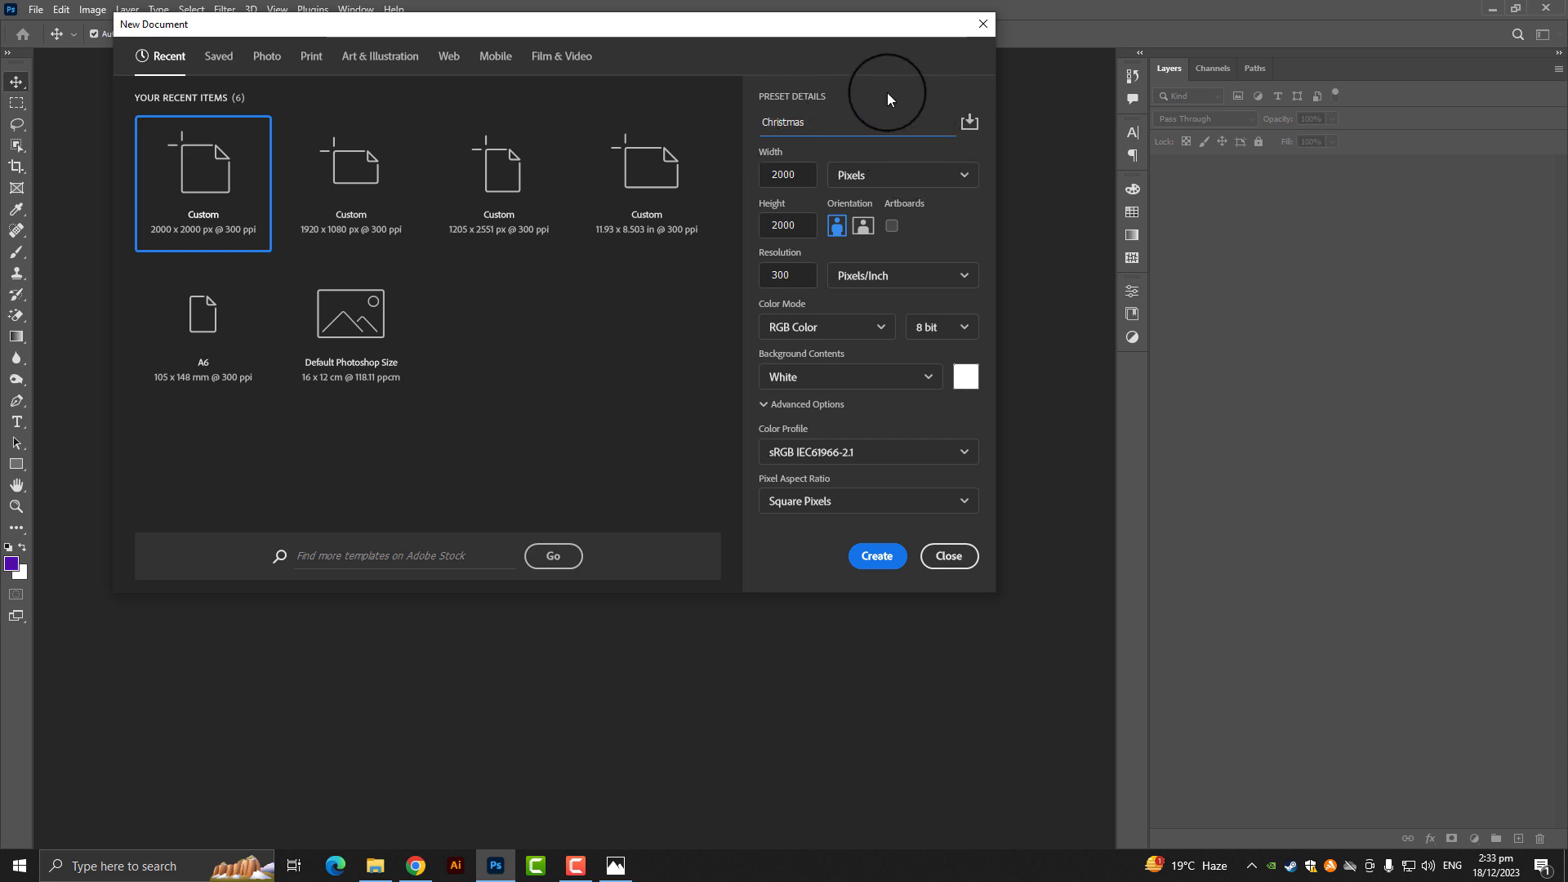
type(" party soc")
type("part")
key("BackSpace")
type("ty")
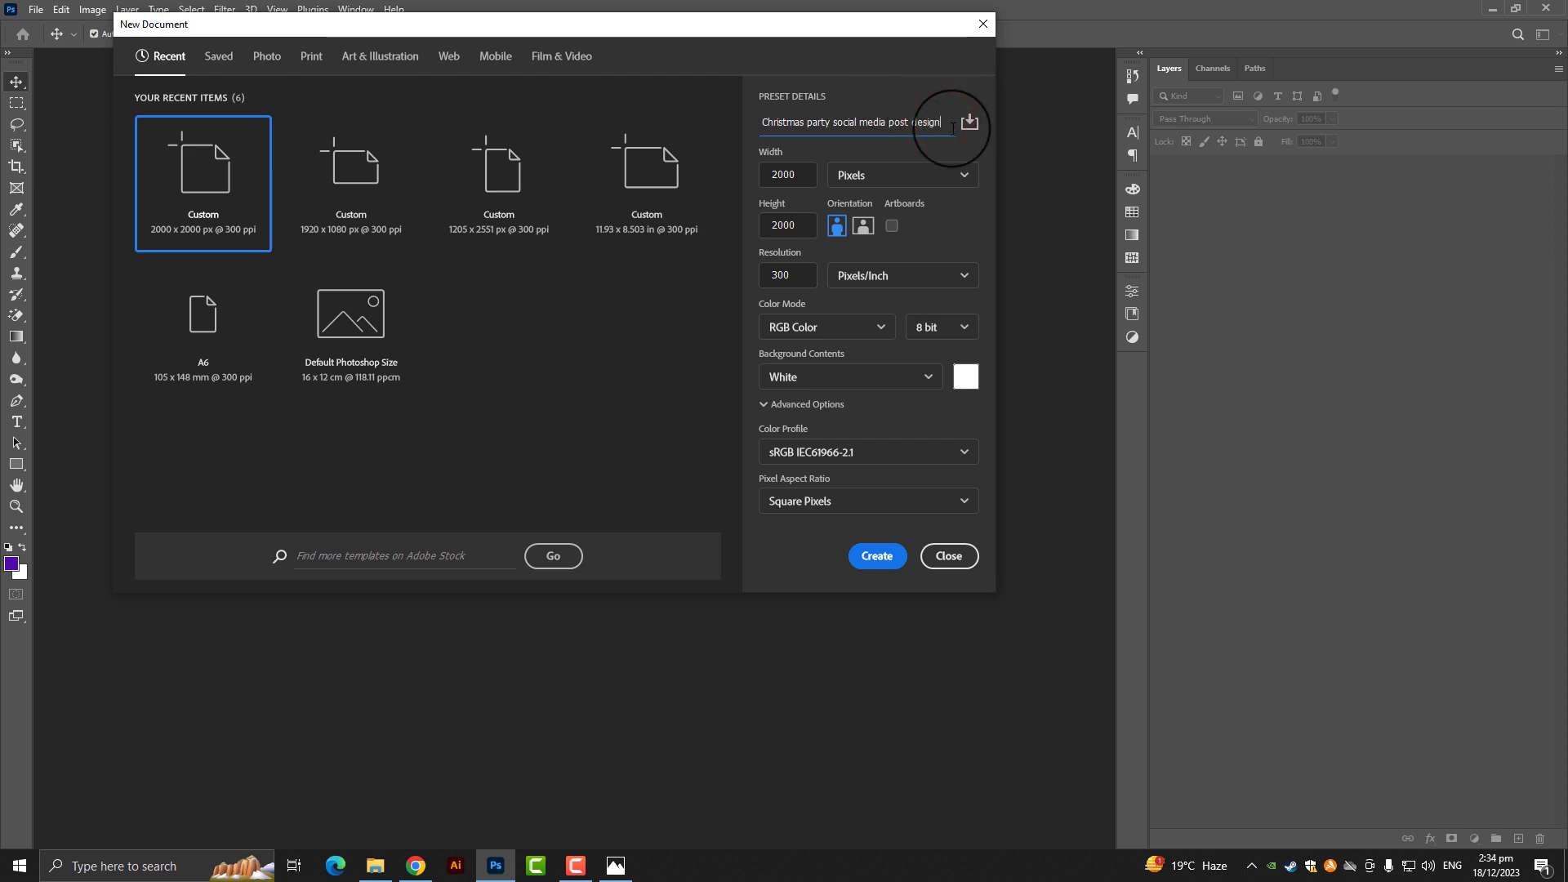
left_click(876, 556)
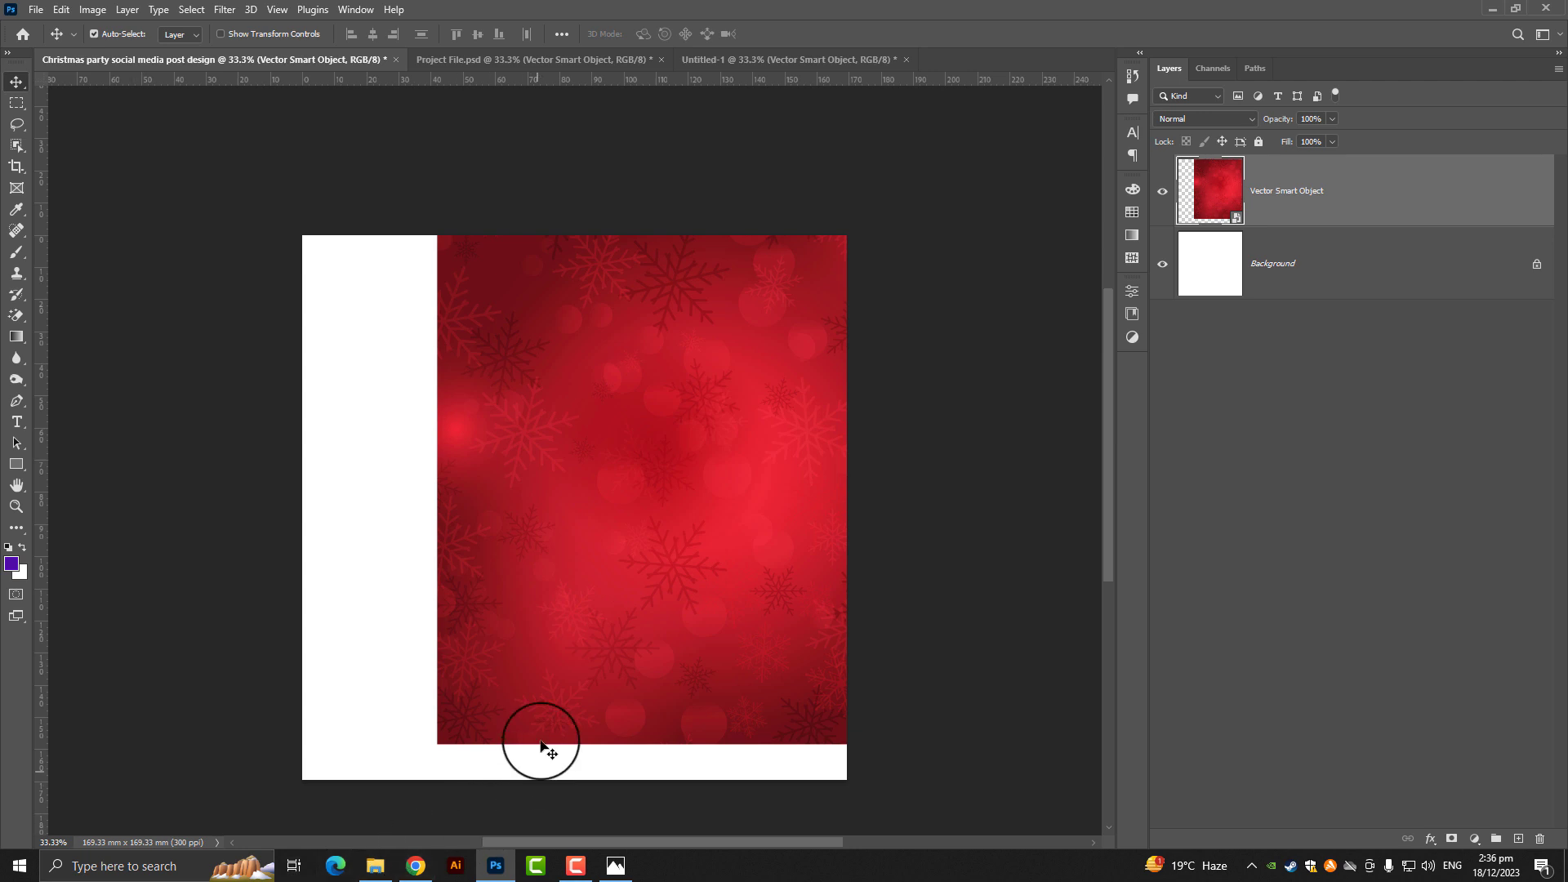
Step: Drag the red snowflake background to the canvas's left and bottom edges, leaving no white
left_click_drag(535, 739, 401, 708)
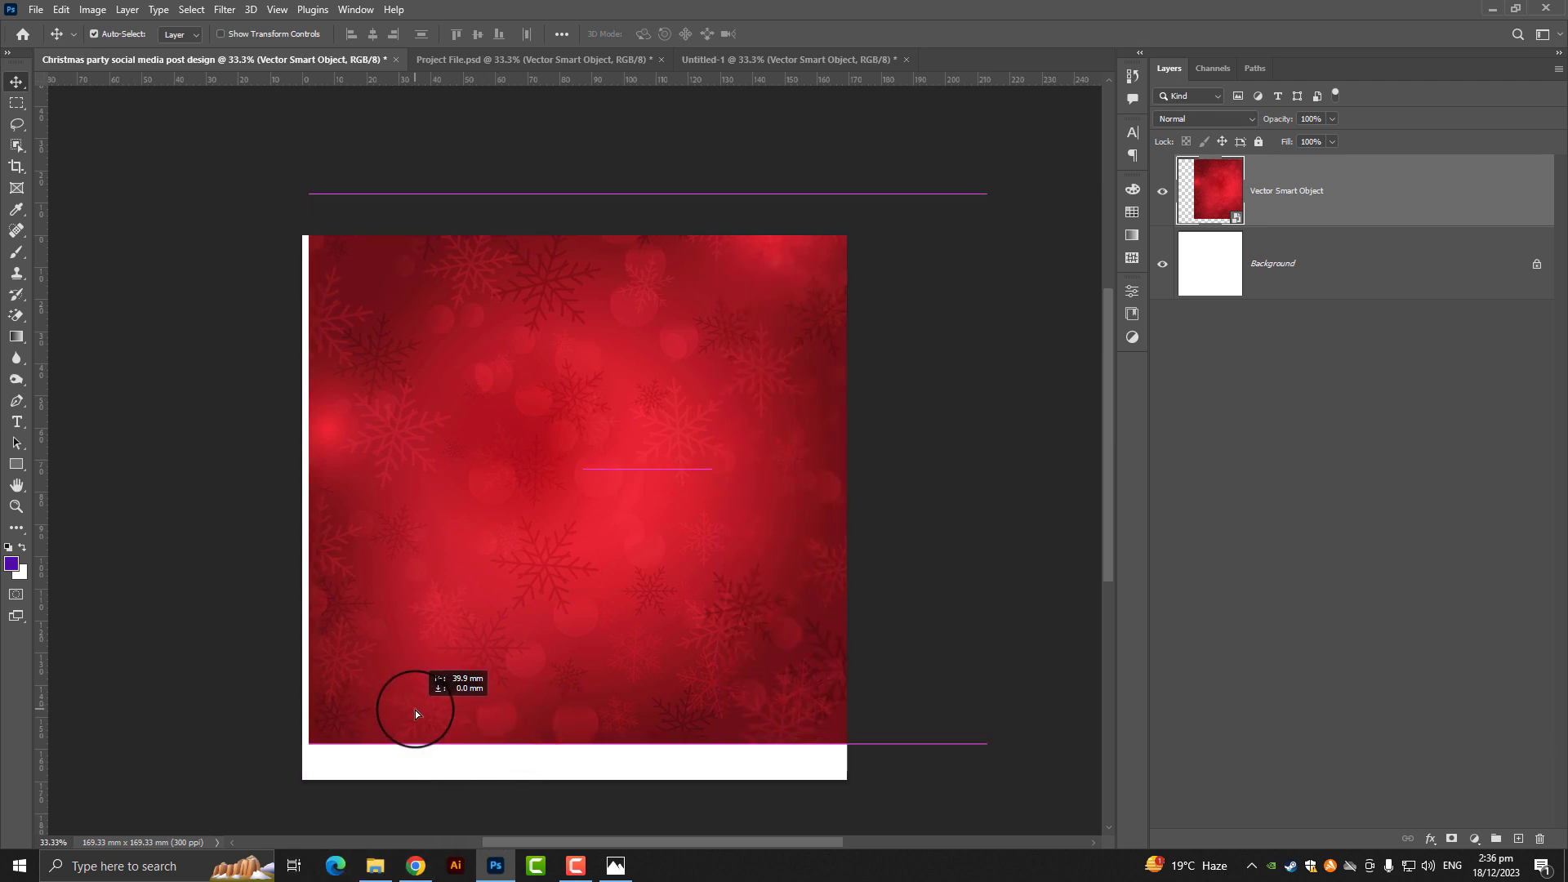
left_click_drag(400, 712, 405, 743)
scroll(634, 571, "up", 1)
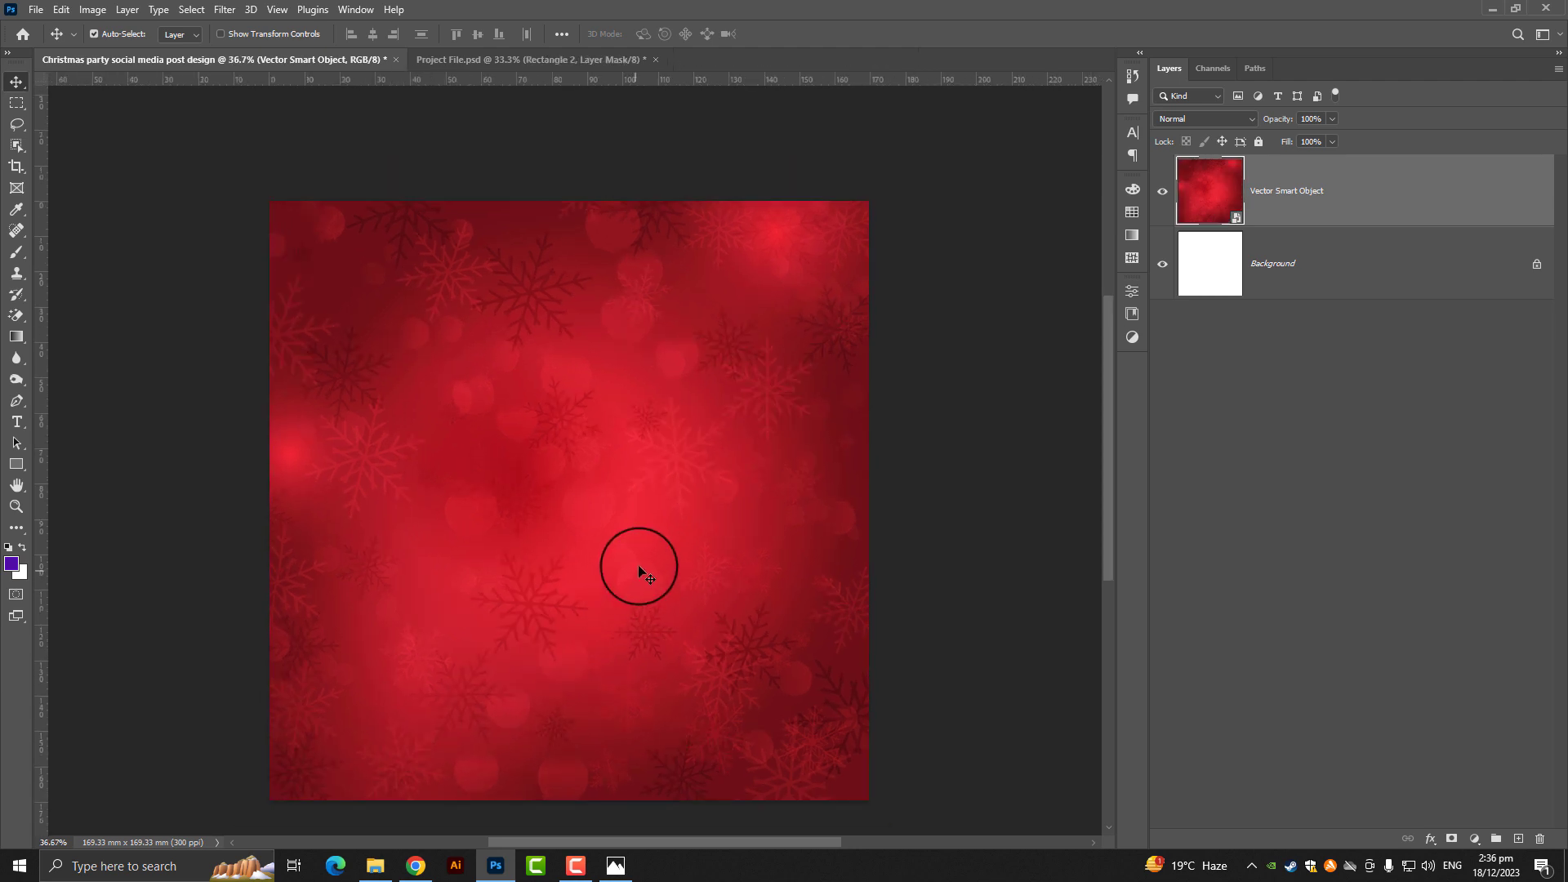
key("super")
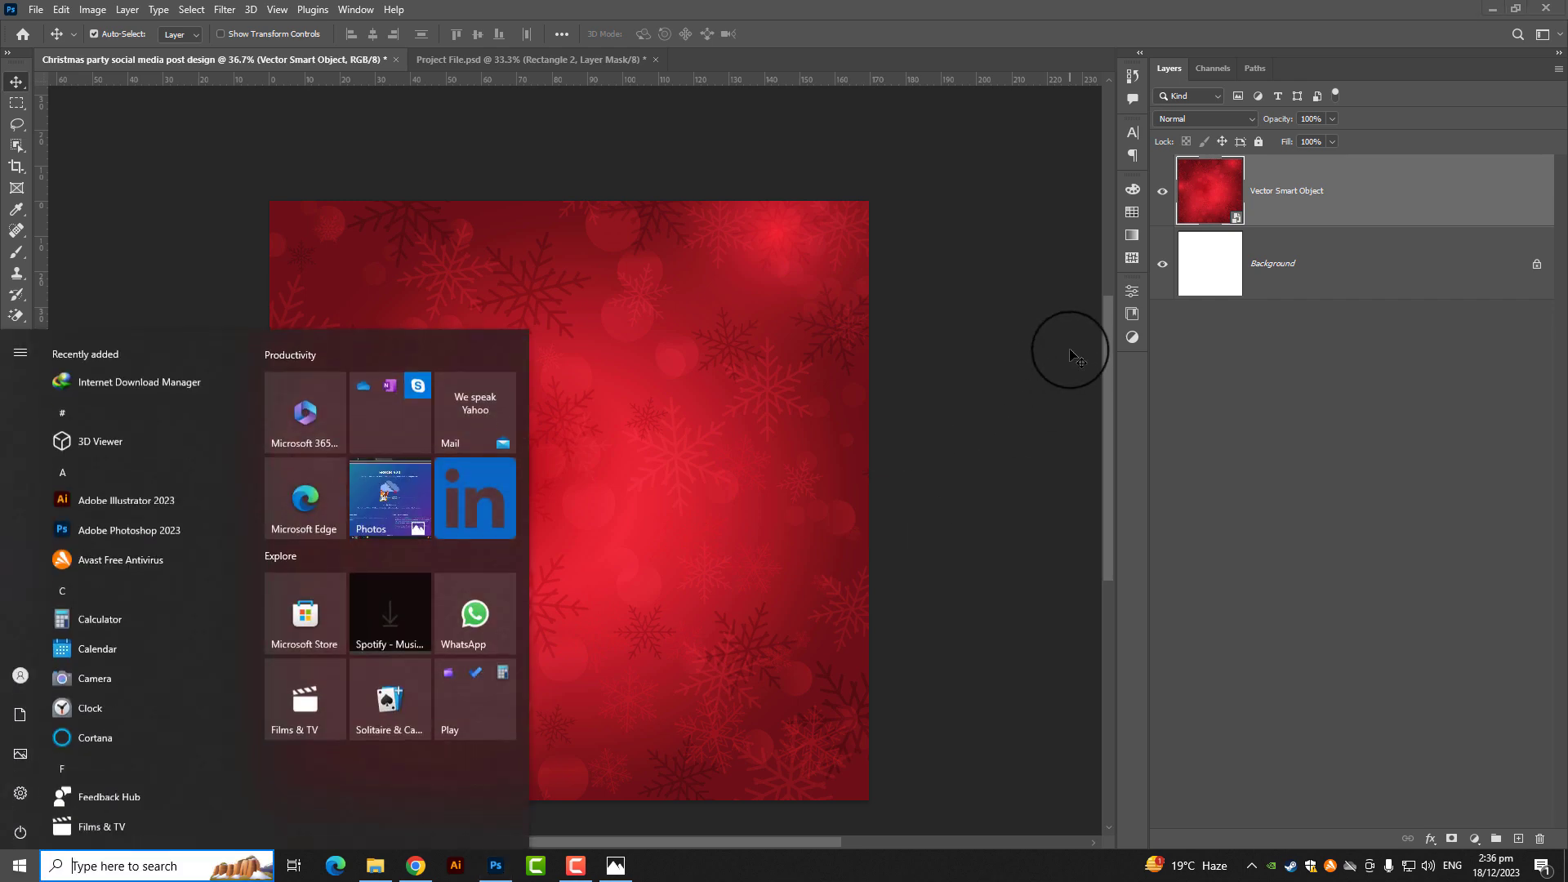
Step: Brighten the red background layer with Levels, shifting the midtone and white input sliders left
left_click(1287, 214)
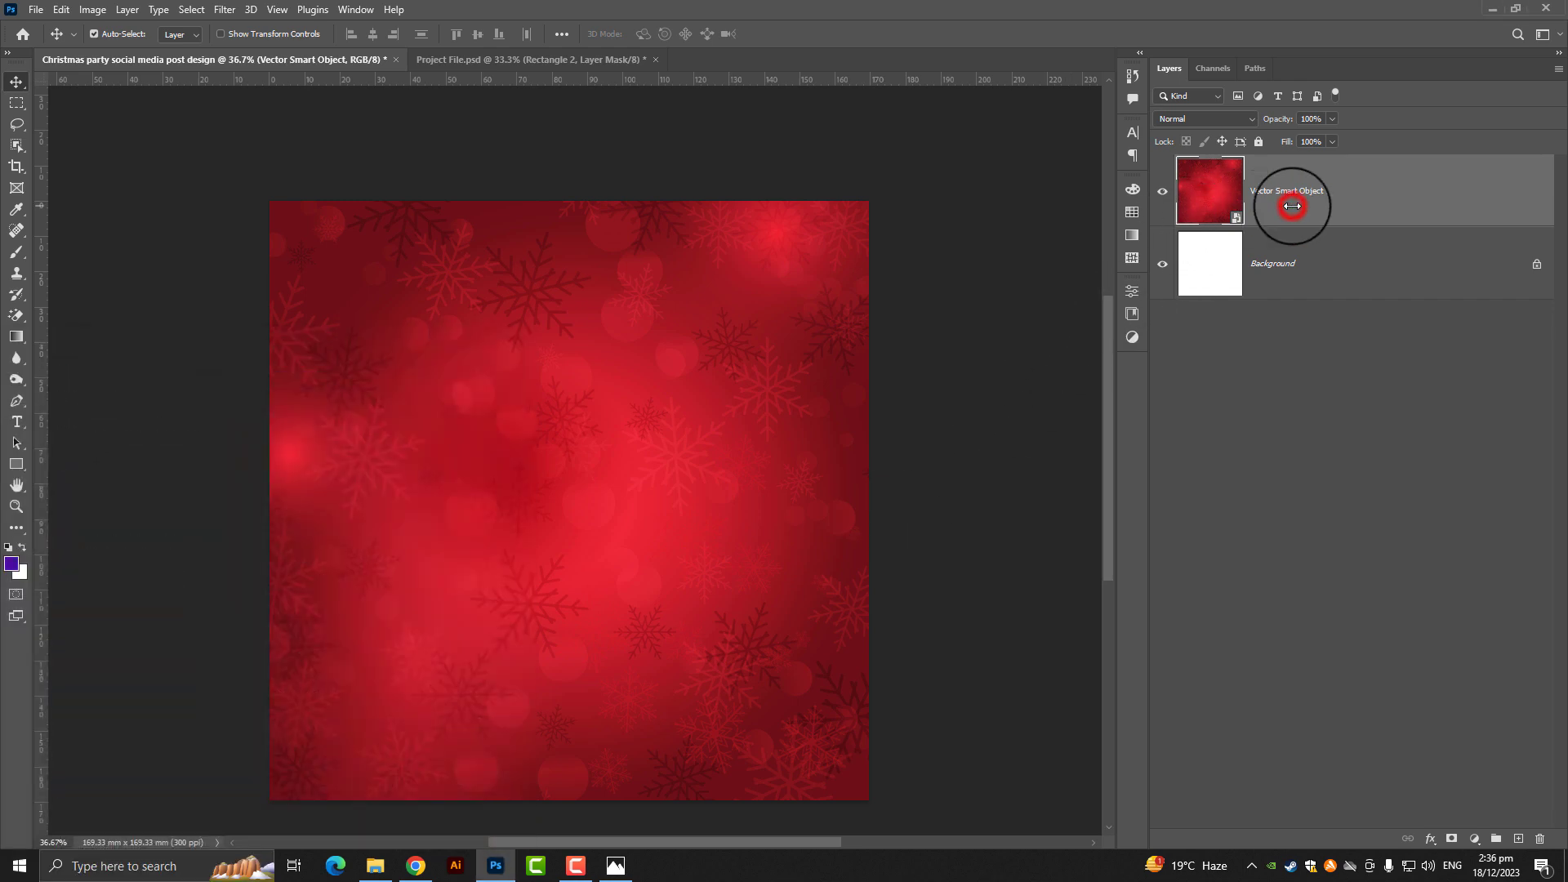
key("ctrl+l")
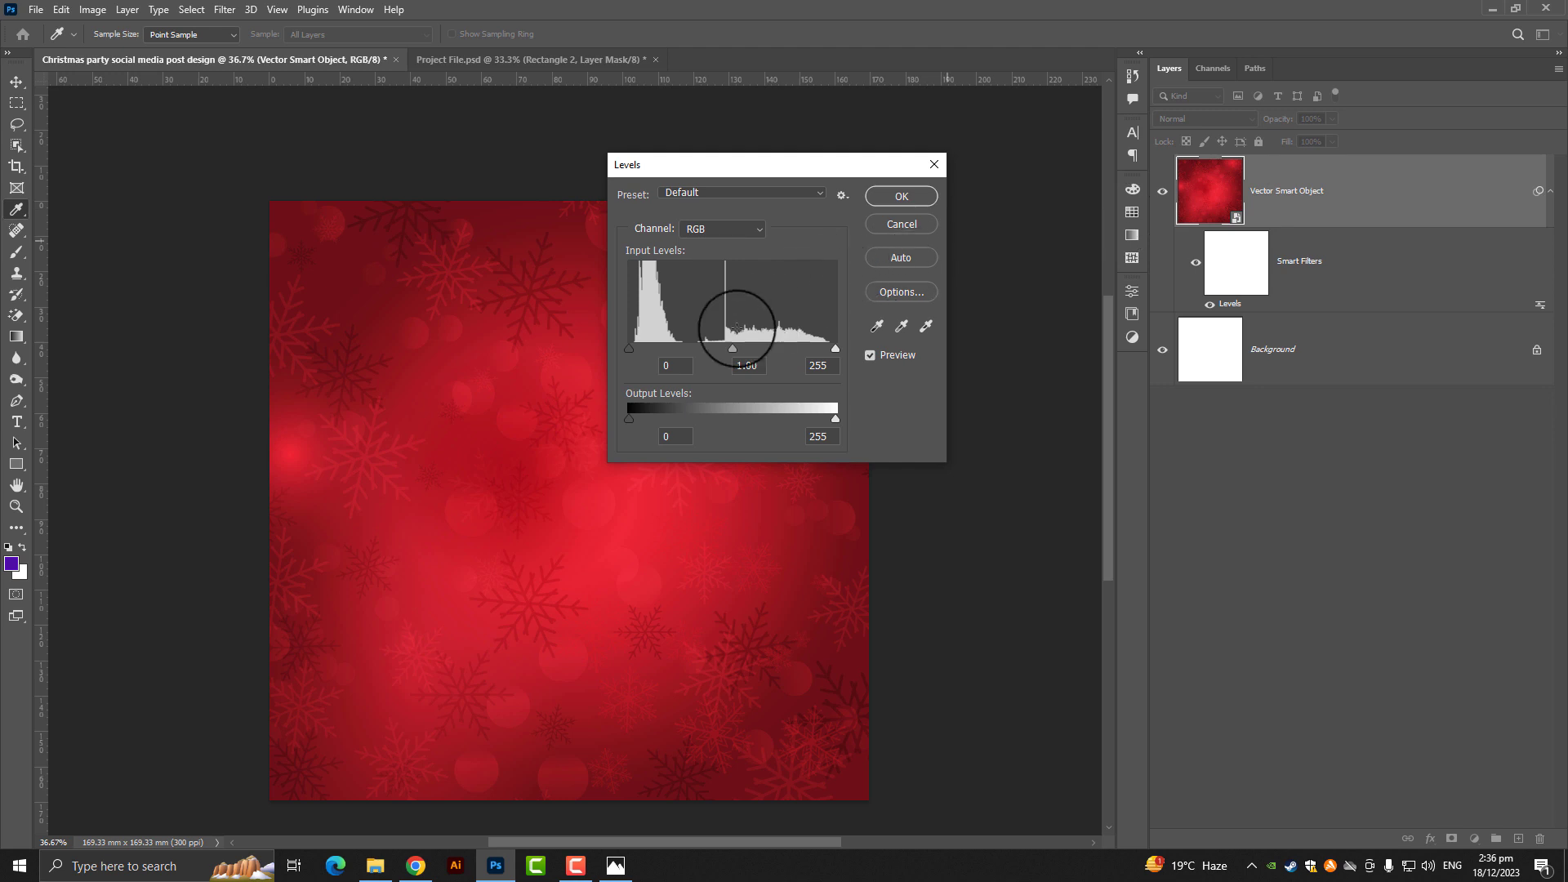
left_click_drag(745, 352, 720, 352)
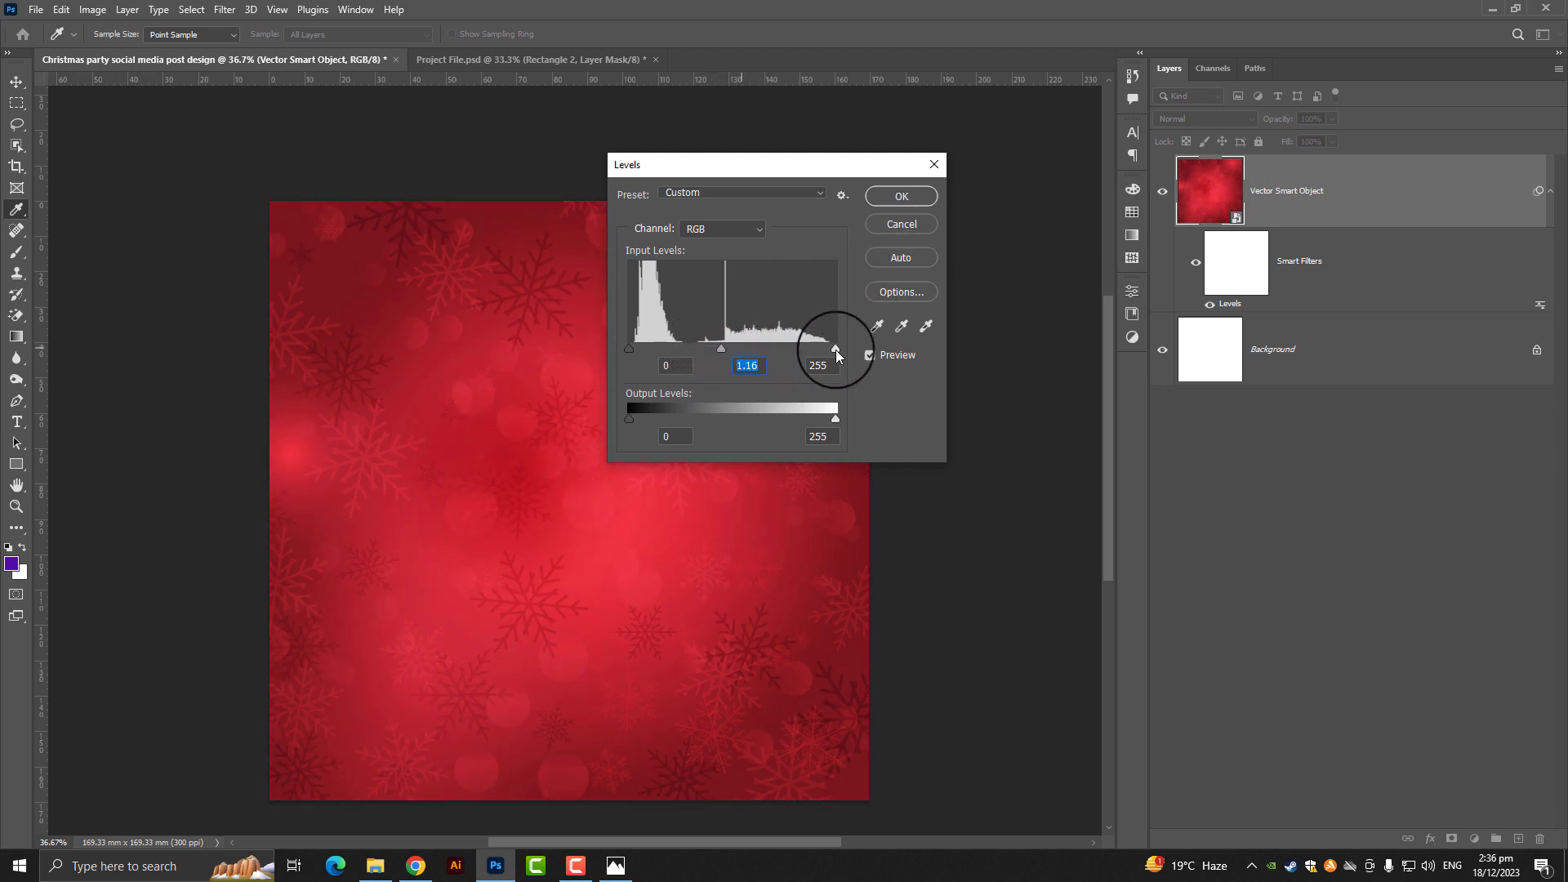
left_click_drag(835, 350, 811, 349)
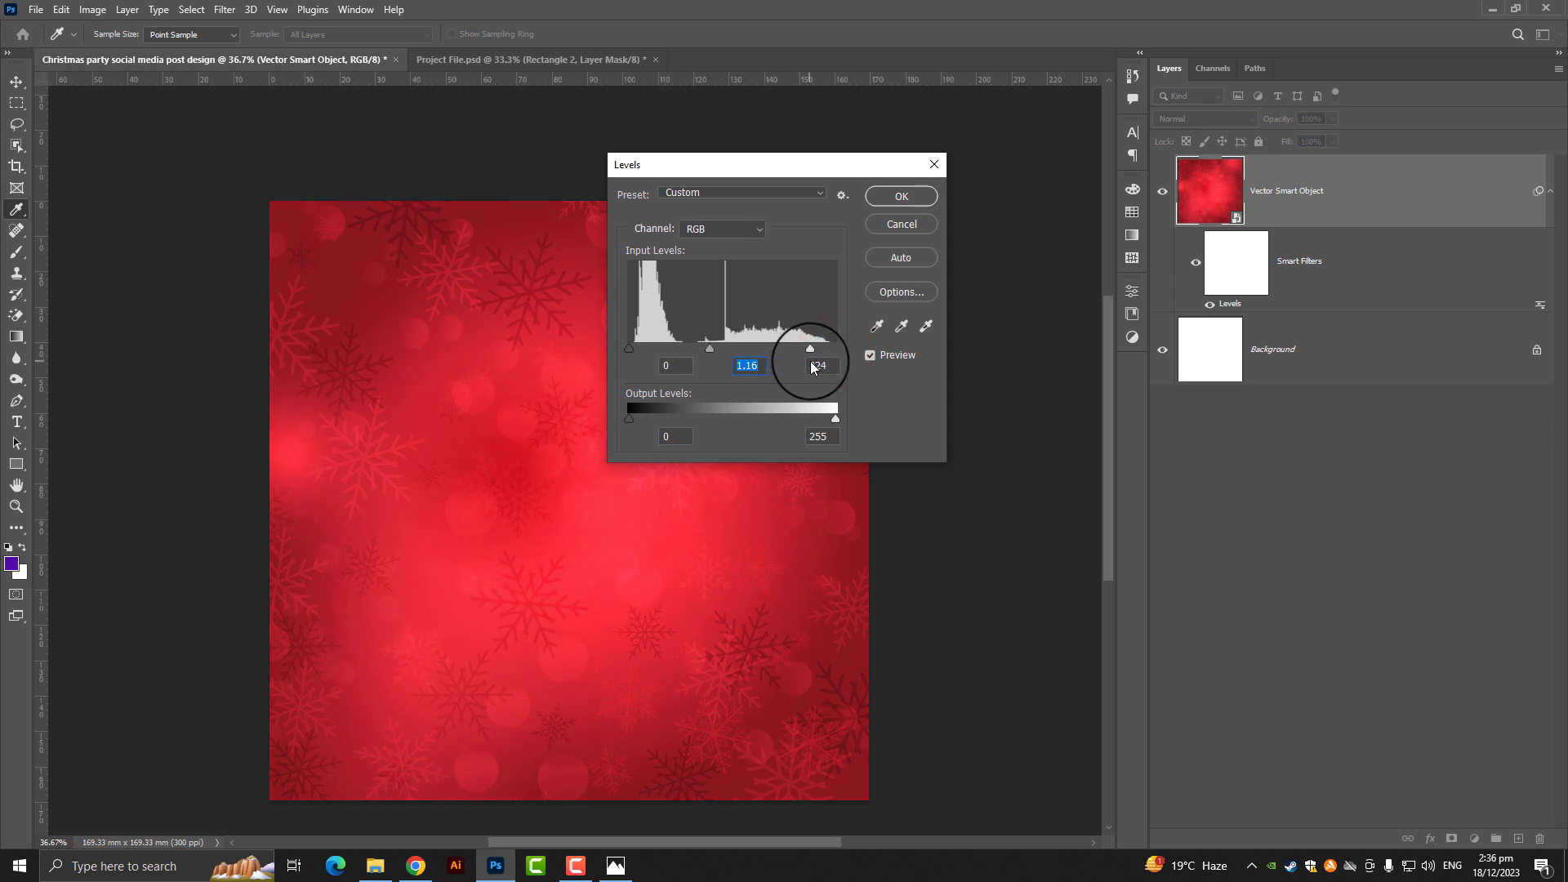
left_click_drag(825, 350, 819, 349)
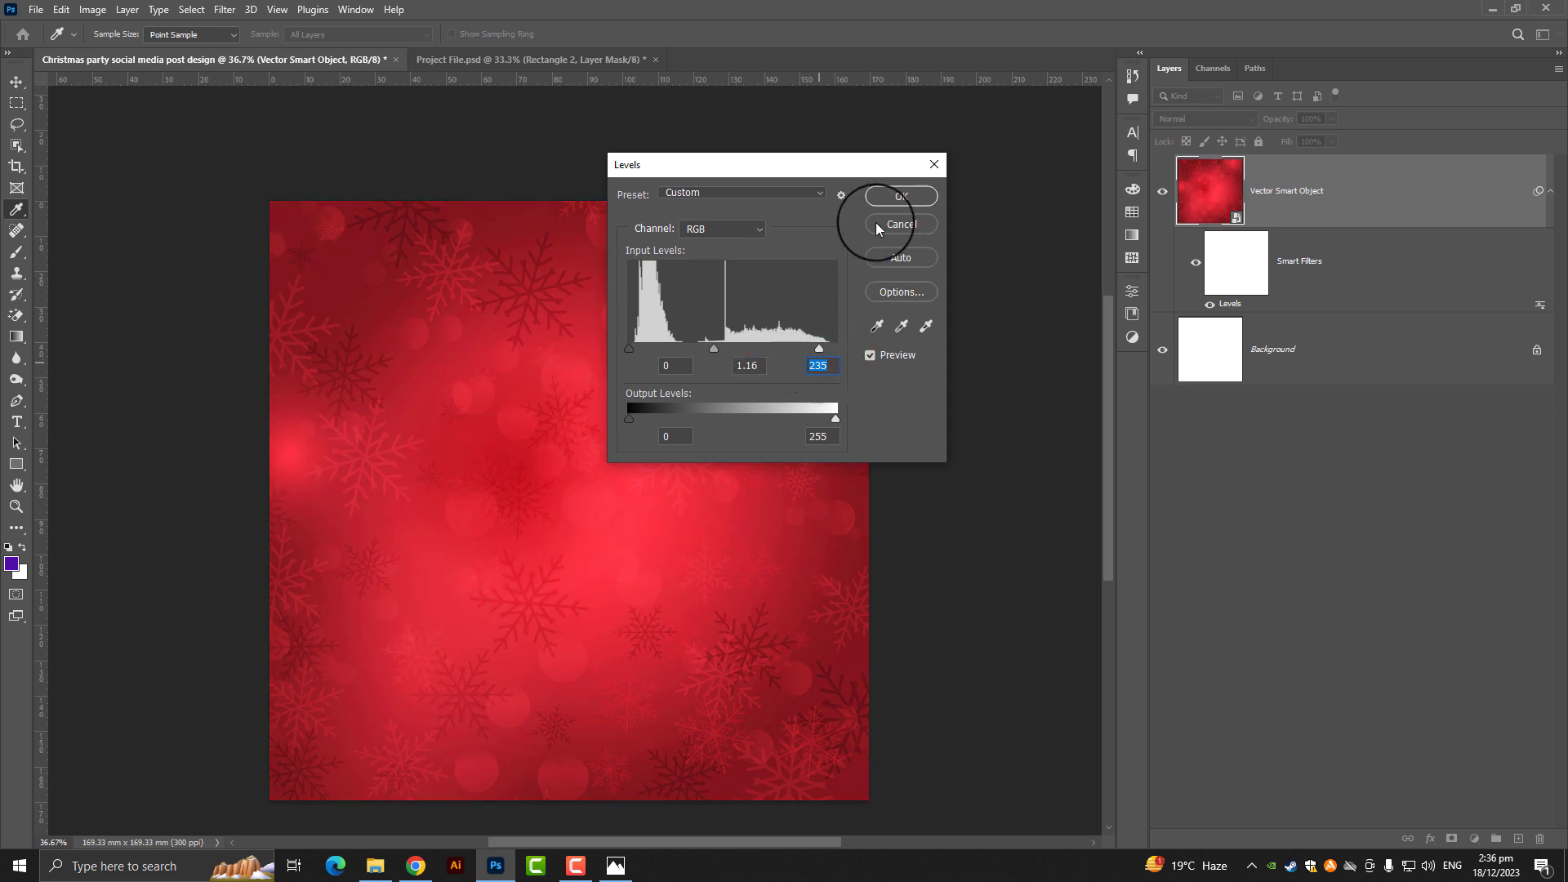
left_click(897, 197)
key("v")
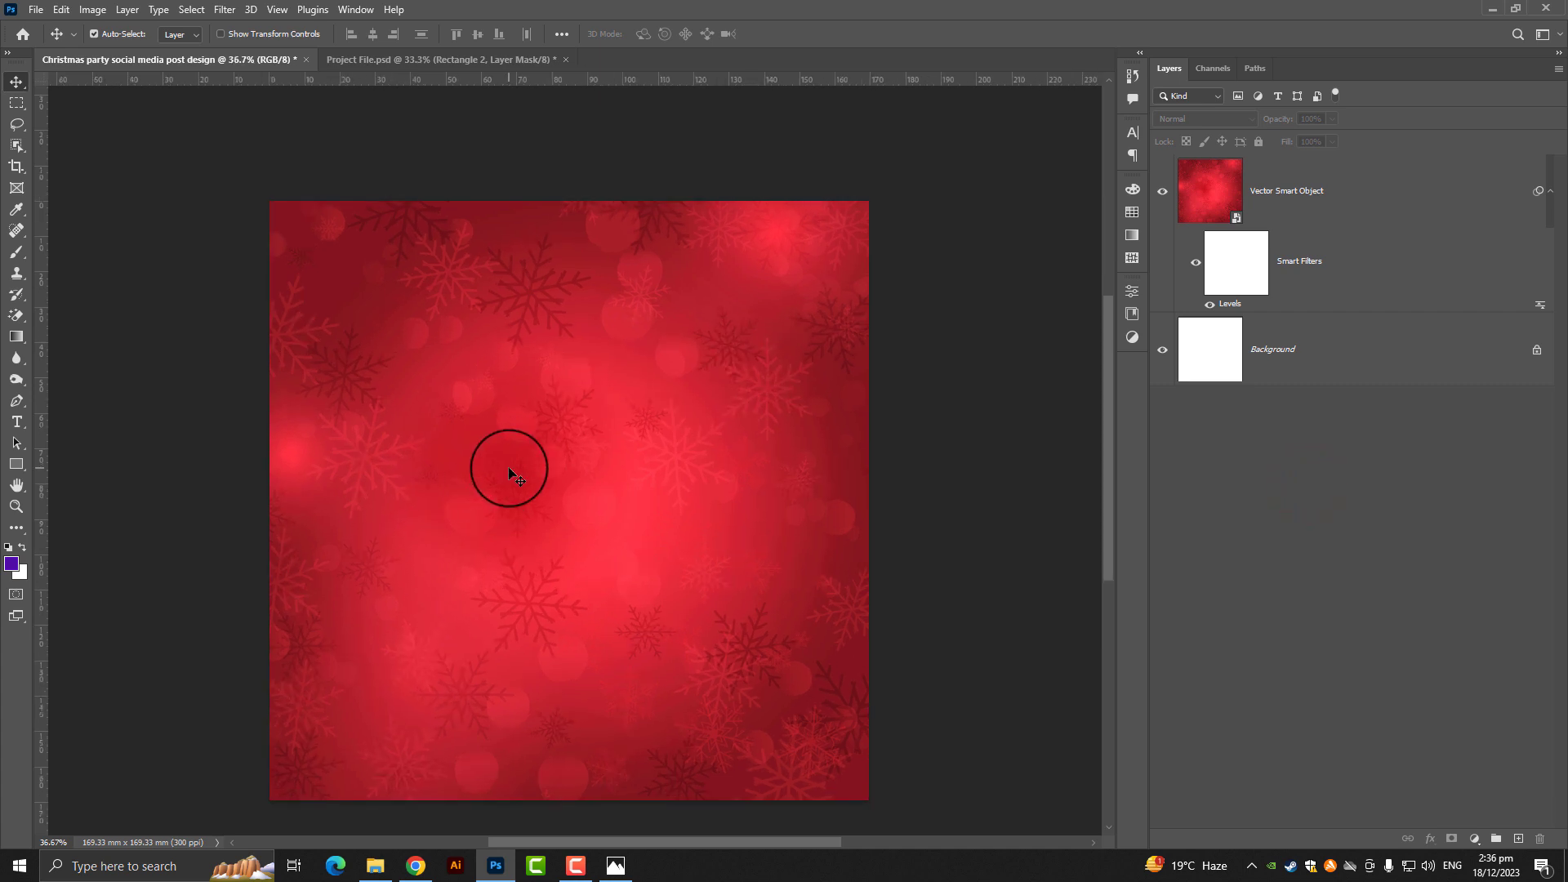
Step: Place the Santa-hat portrait as an embedded image and centre it in view
left_click(36, 9)
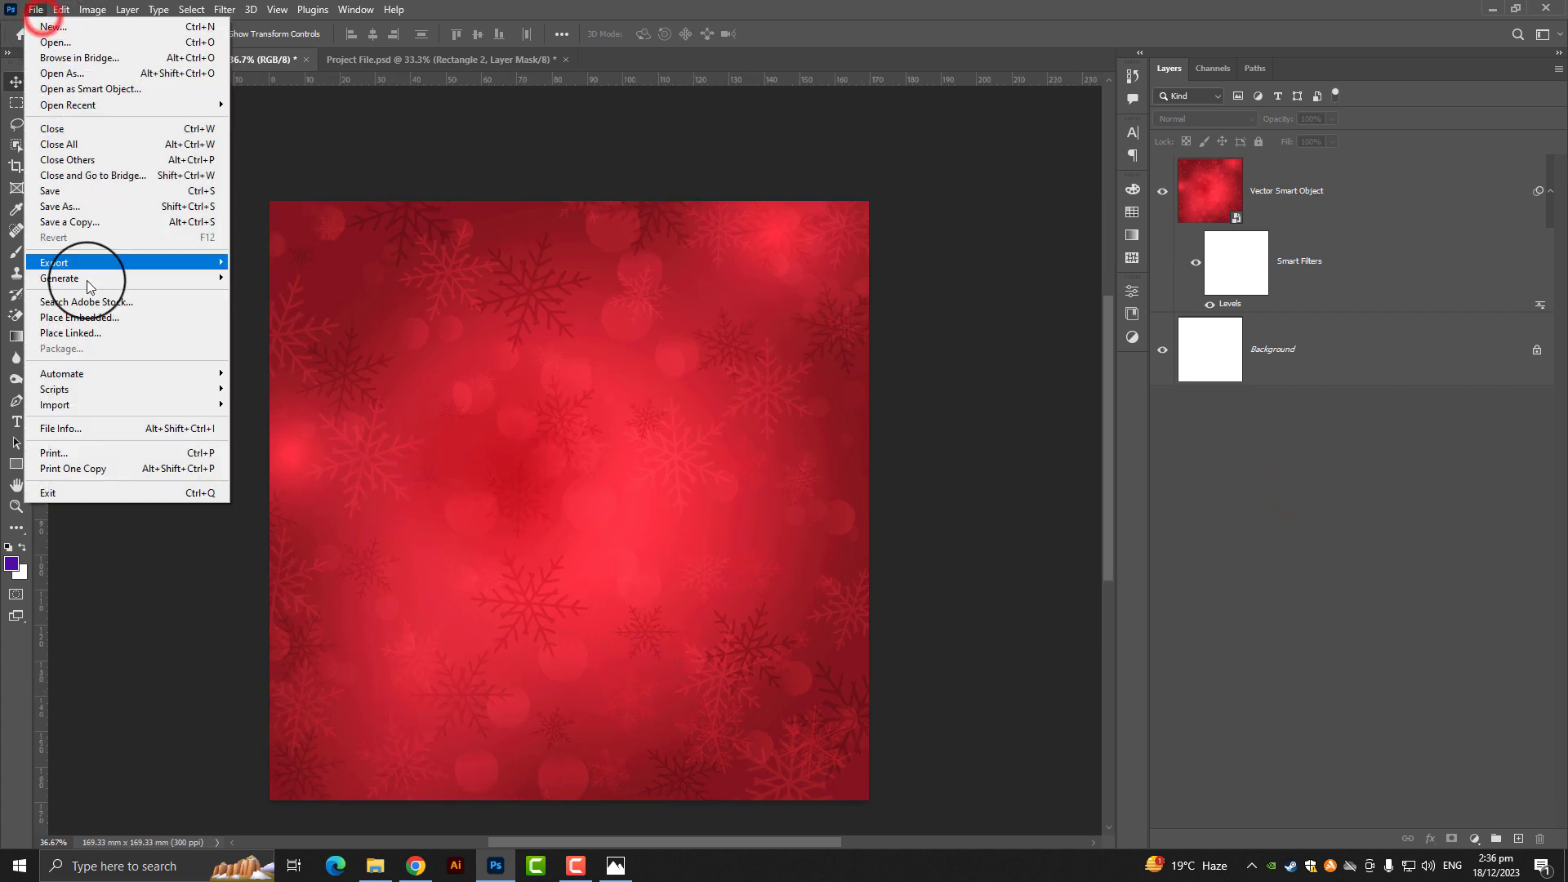
left_click(97, 319)
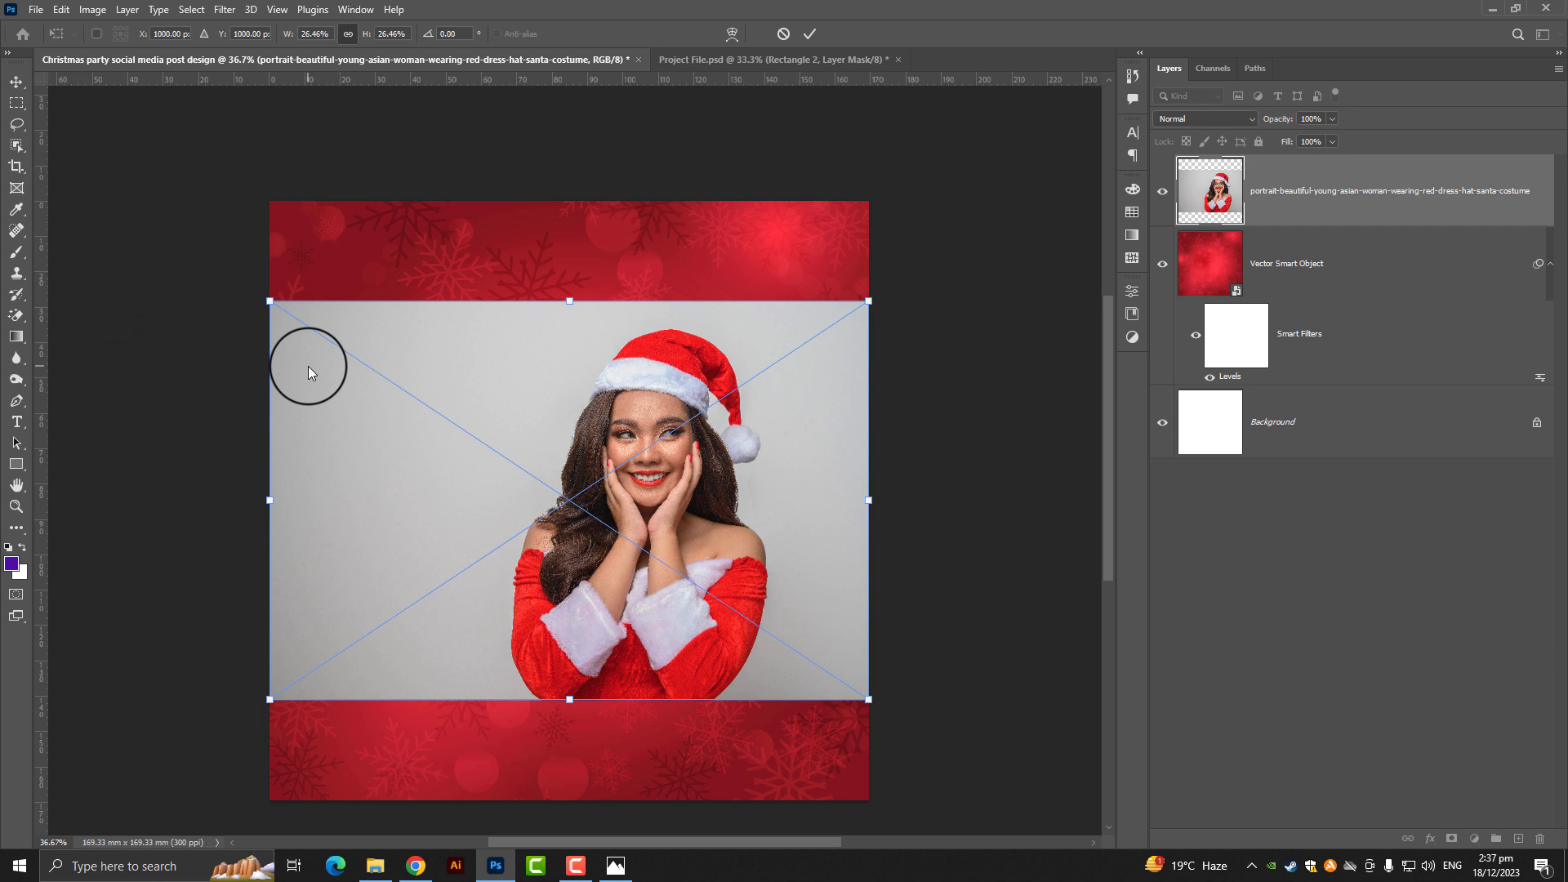
key("Return")
scroll(256, 633, "up", 1)
scroll(256, 633, "up", 1)
scroll(115, 637, "up", 1)
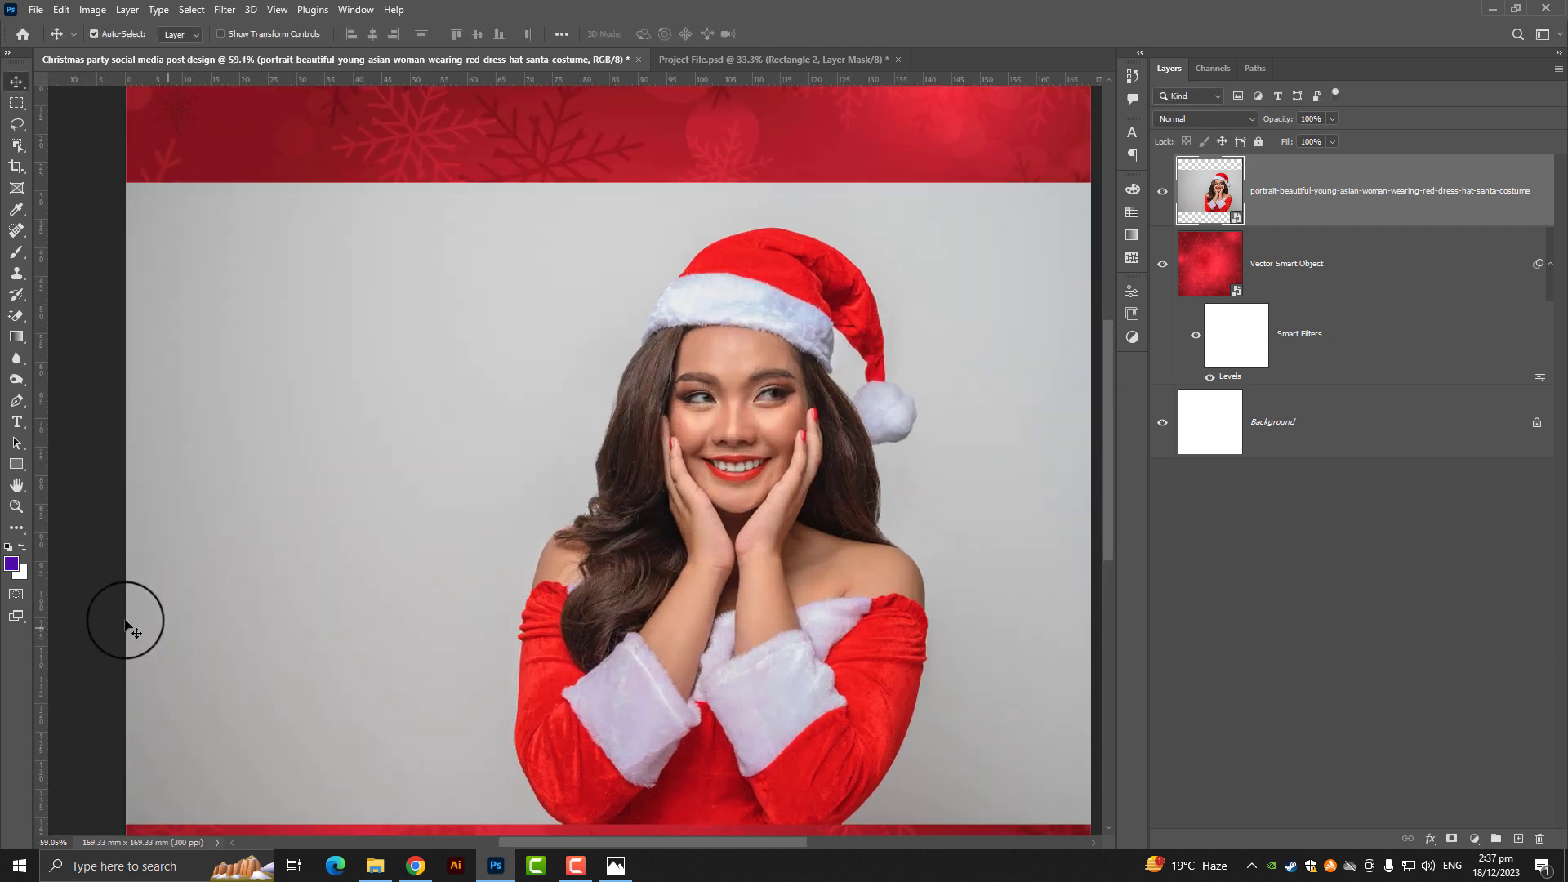
right_click(16, 616)
scroll(430, 531, "down", 1)
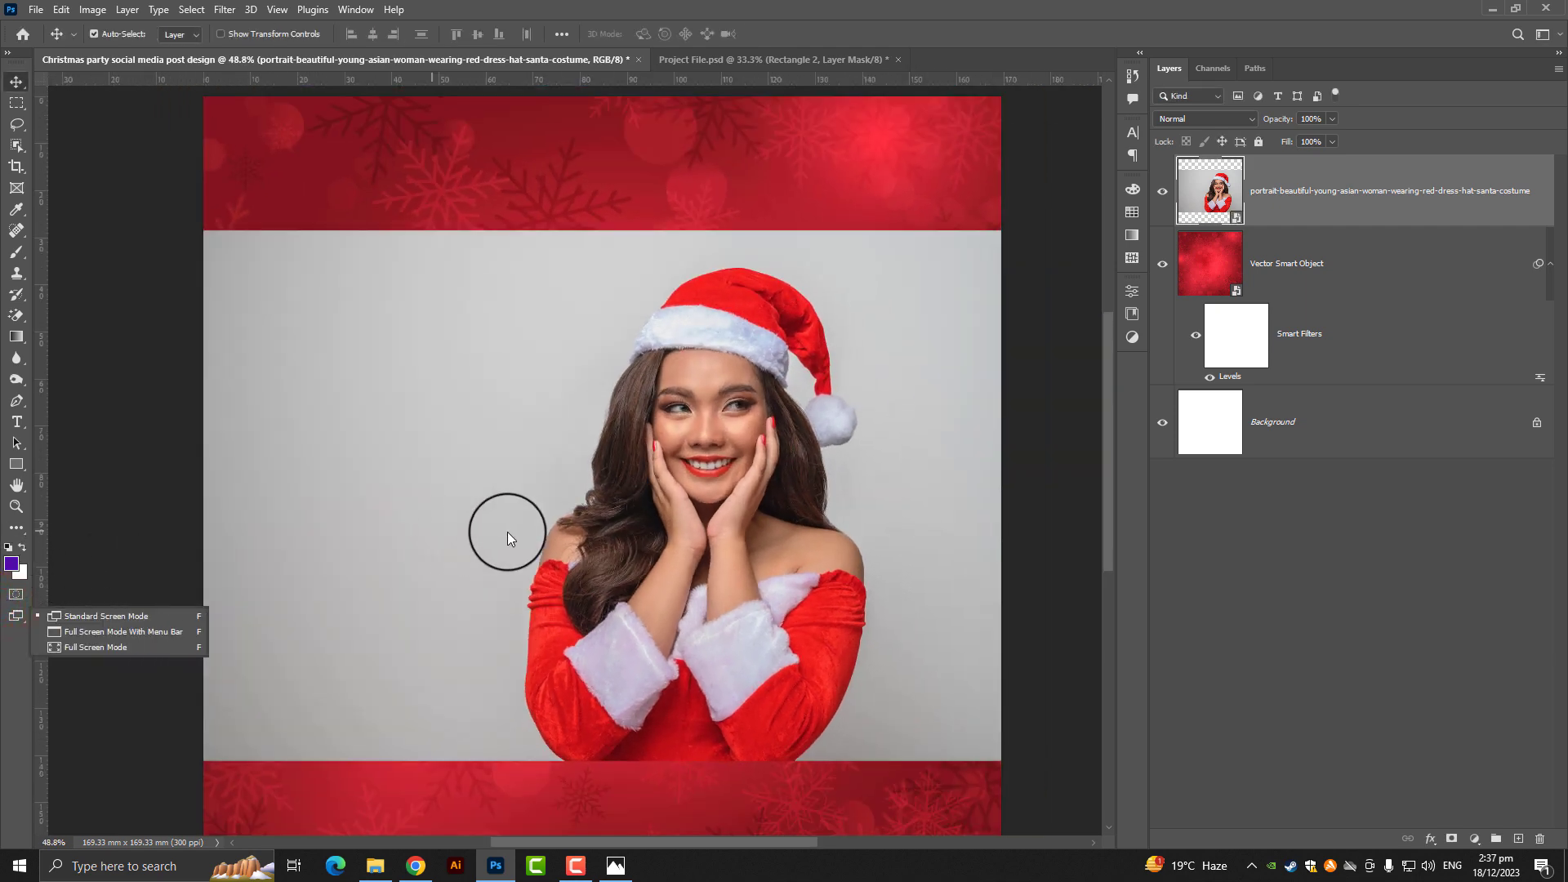
scroll(531, 532, "up", 1)
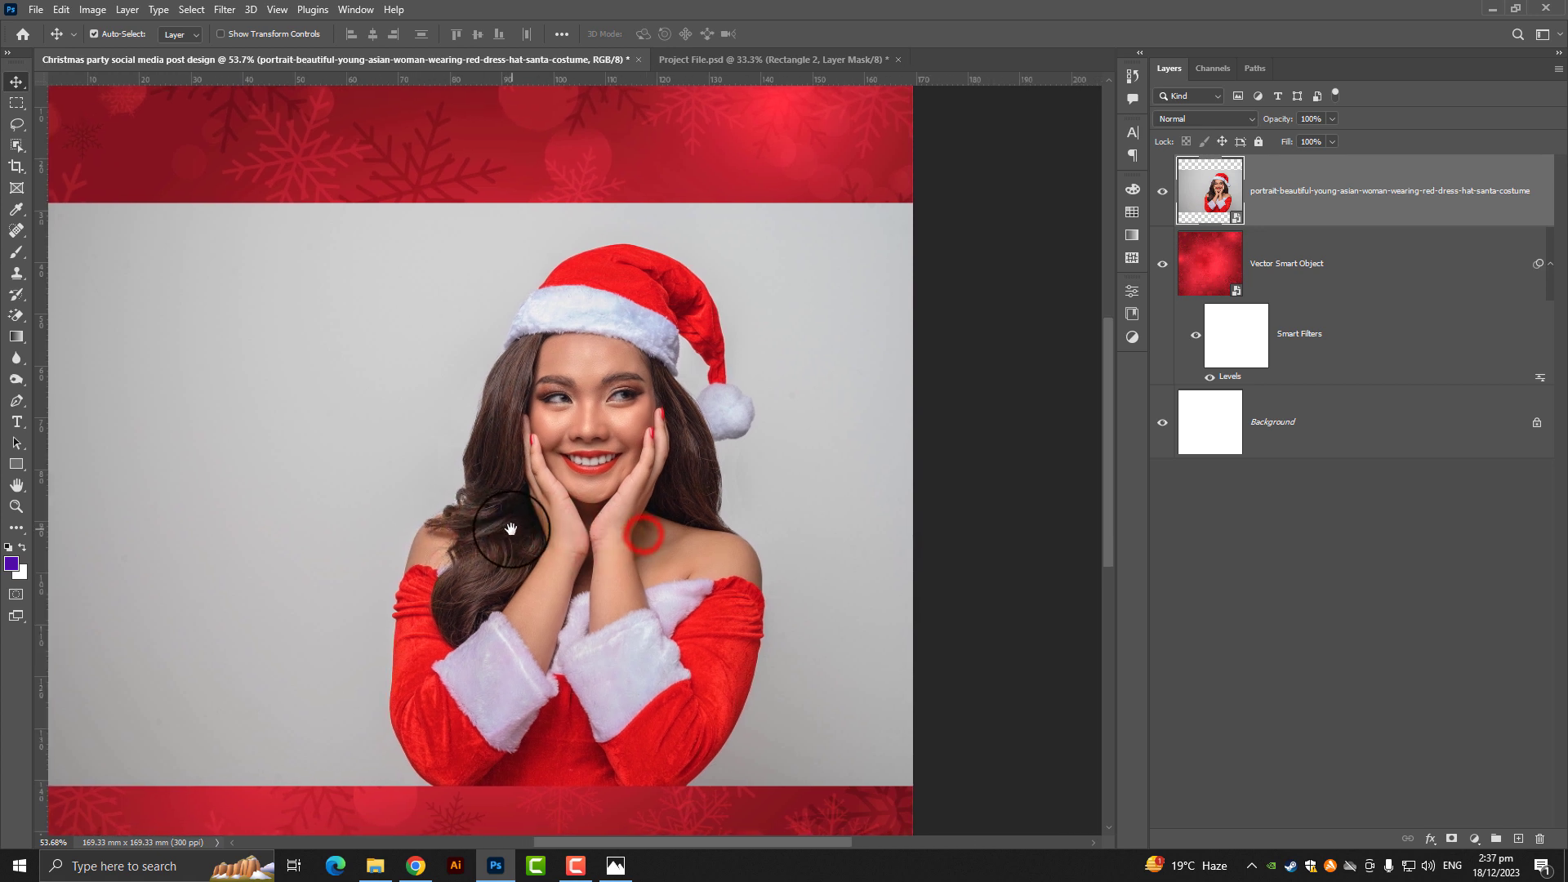
left_click_drag(642, 534, 488, 509)
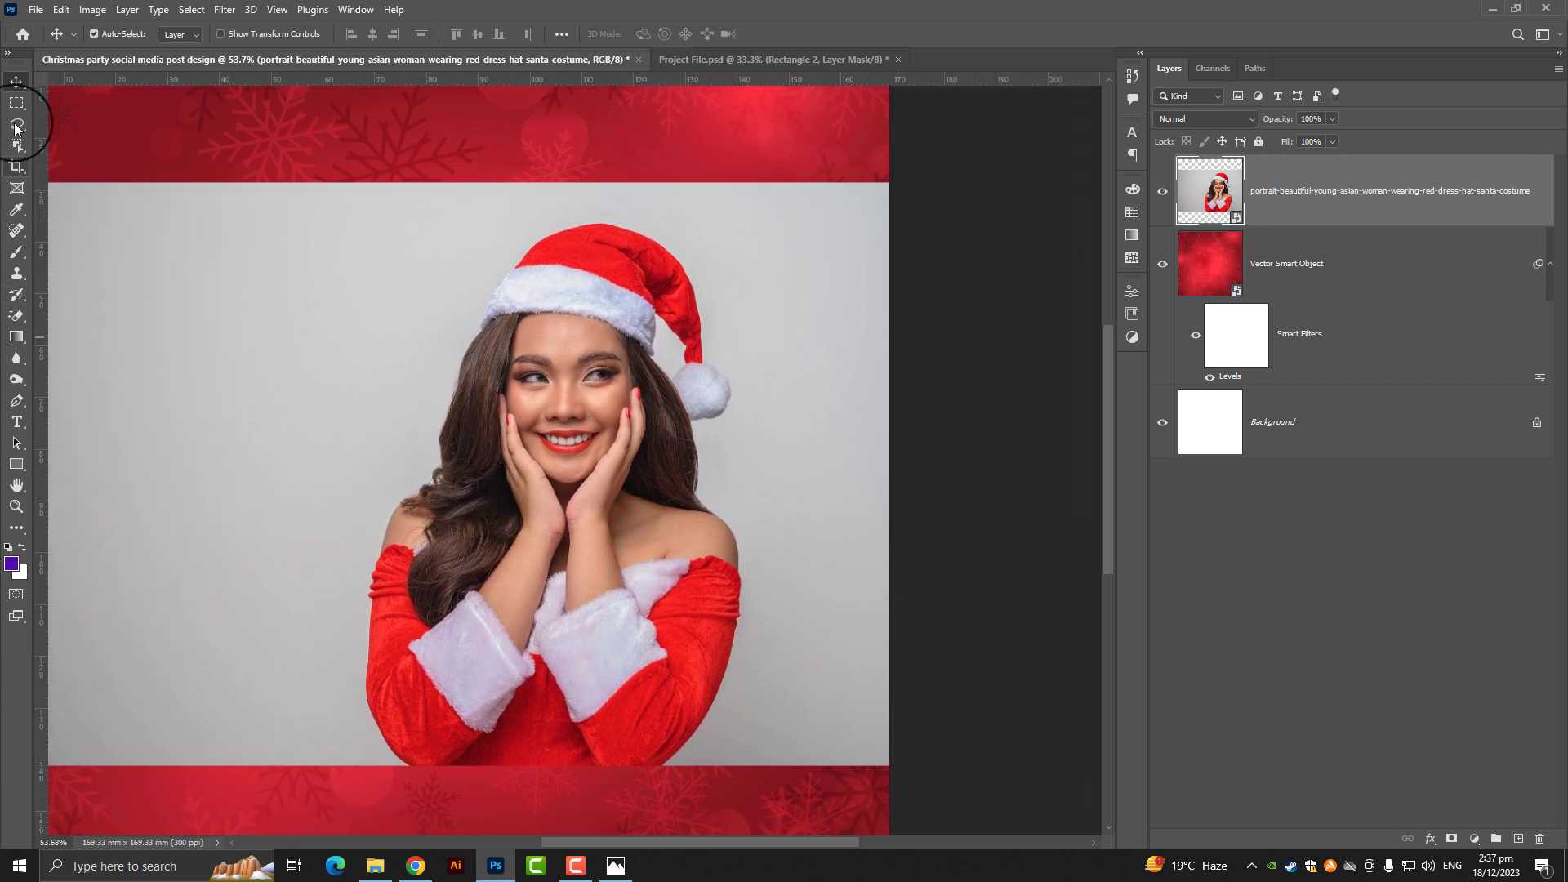
Step: Box-select the woman with Object Selection, zoom in, and enter Select and Mask
left_click(17, 147)
mouse_move(330, 206)
left_mouse_down()
mouse_move(823, 562)
mouse_move(815, 766)
left_mouse_up()
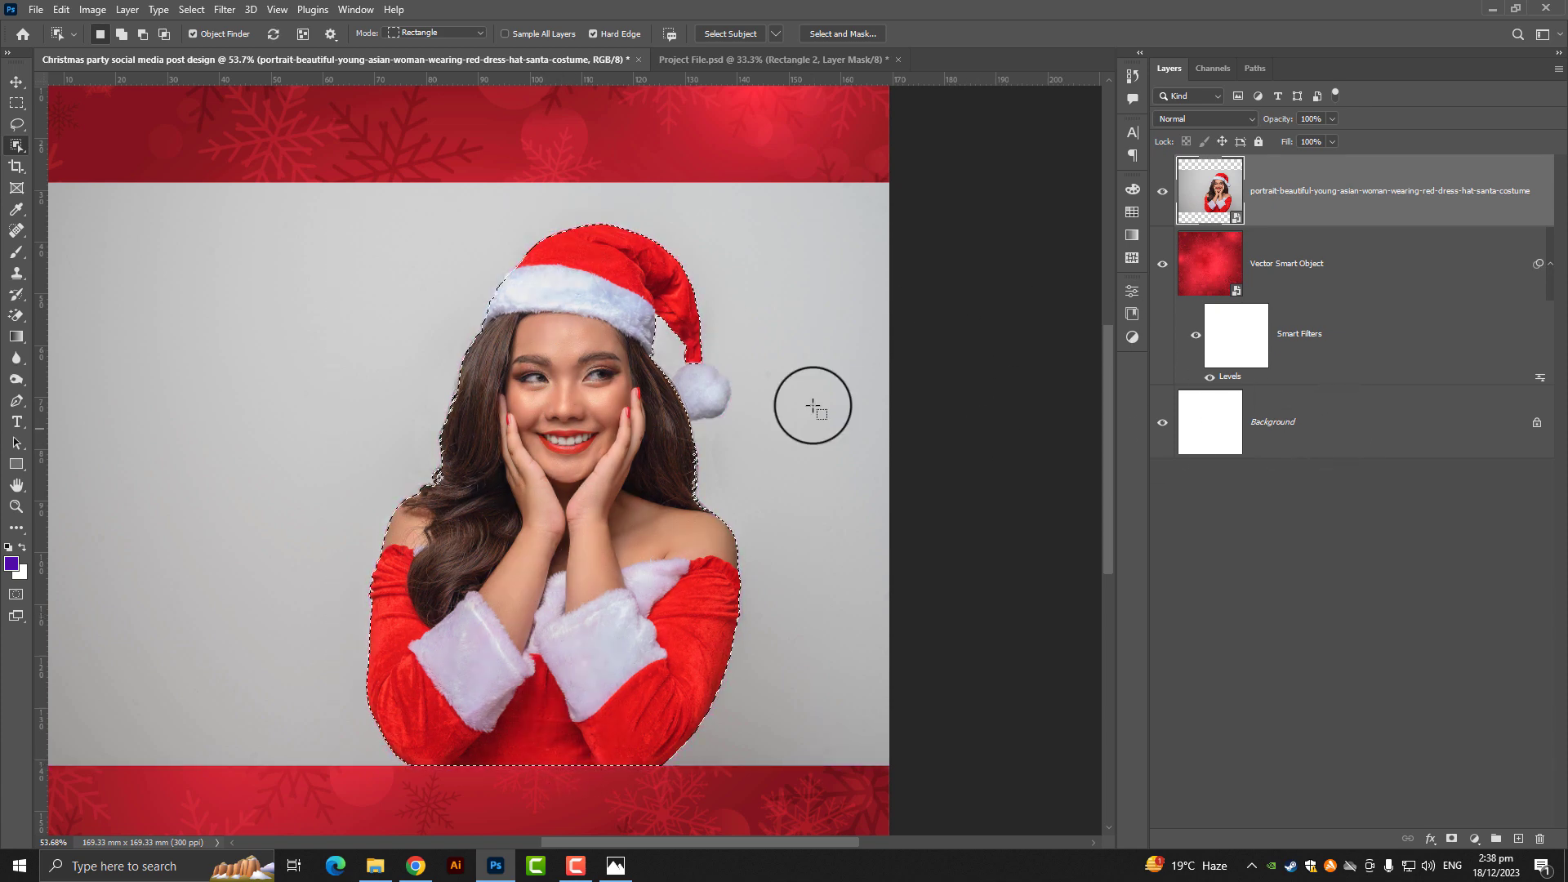
scroll(457, 433, "up", 3)
scroll(302, 498, "up", 2)
scroll(241, 538, "up", 2)
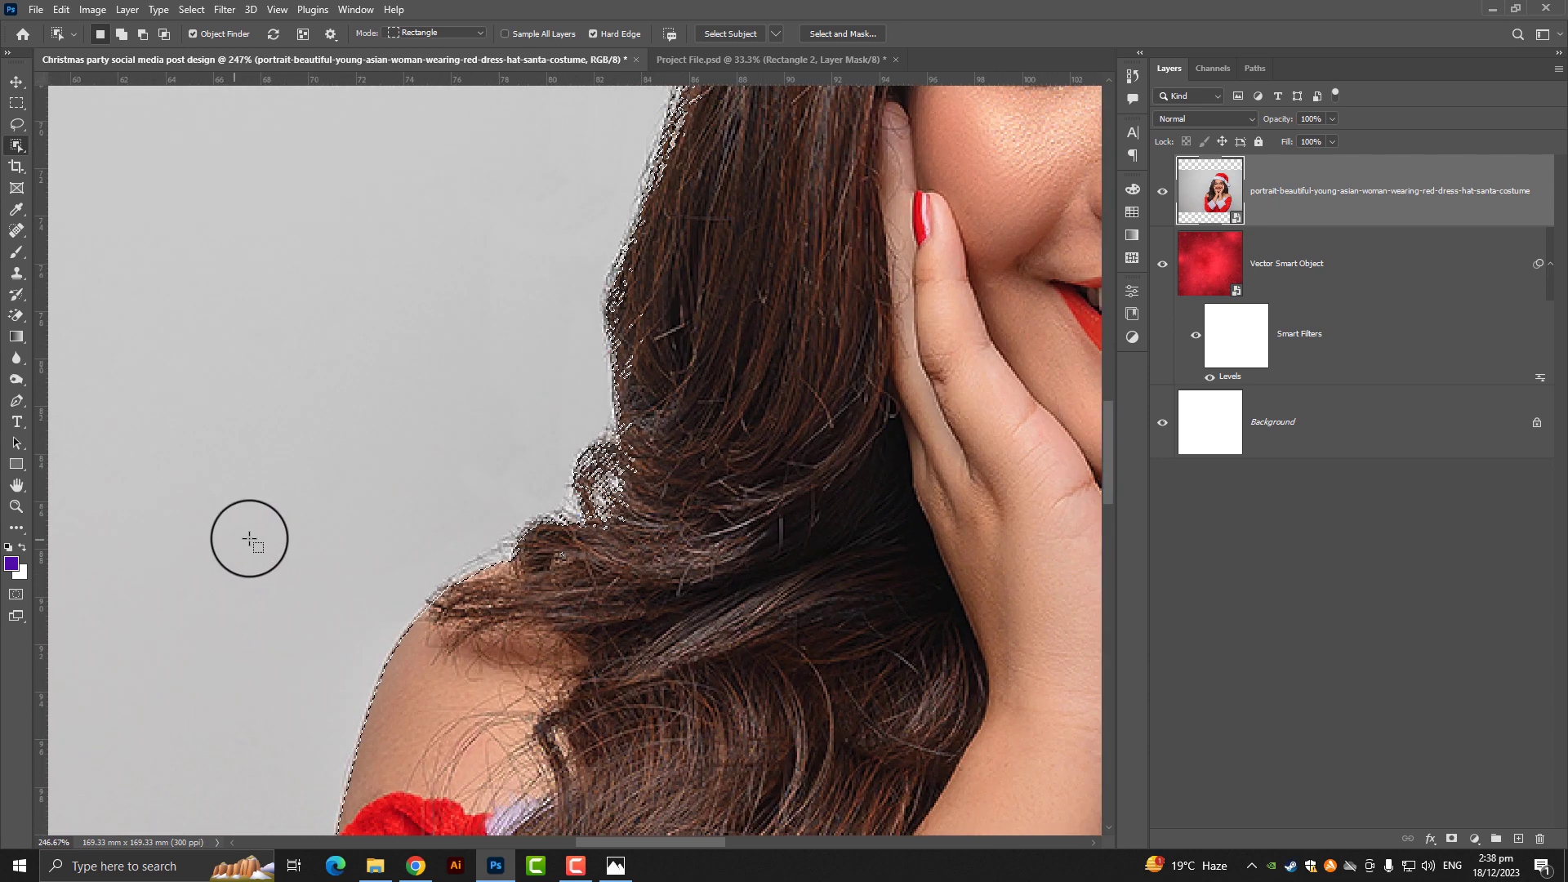
left_click(825, 36)
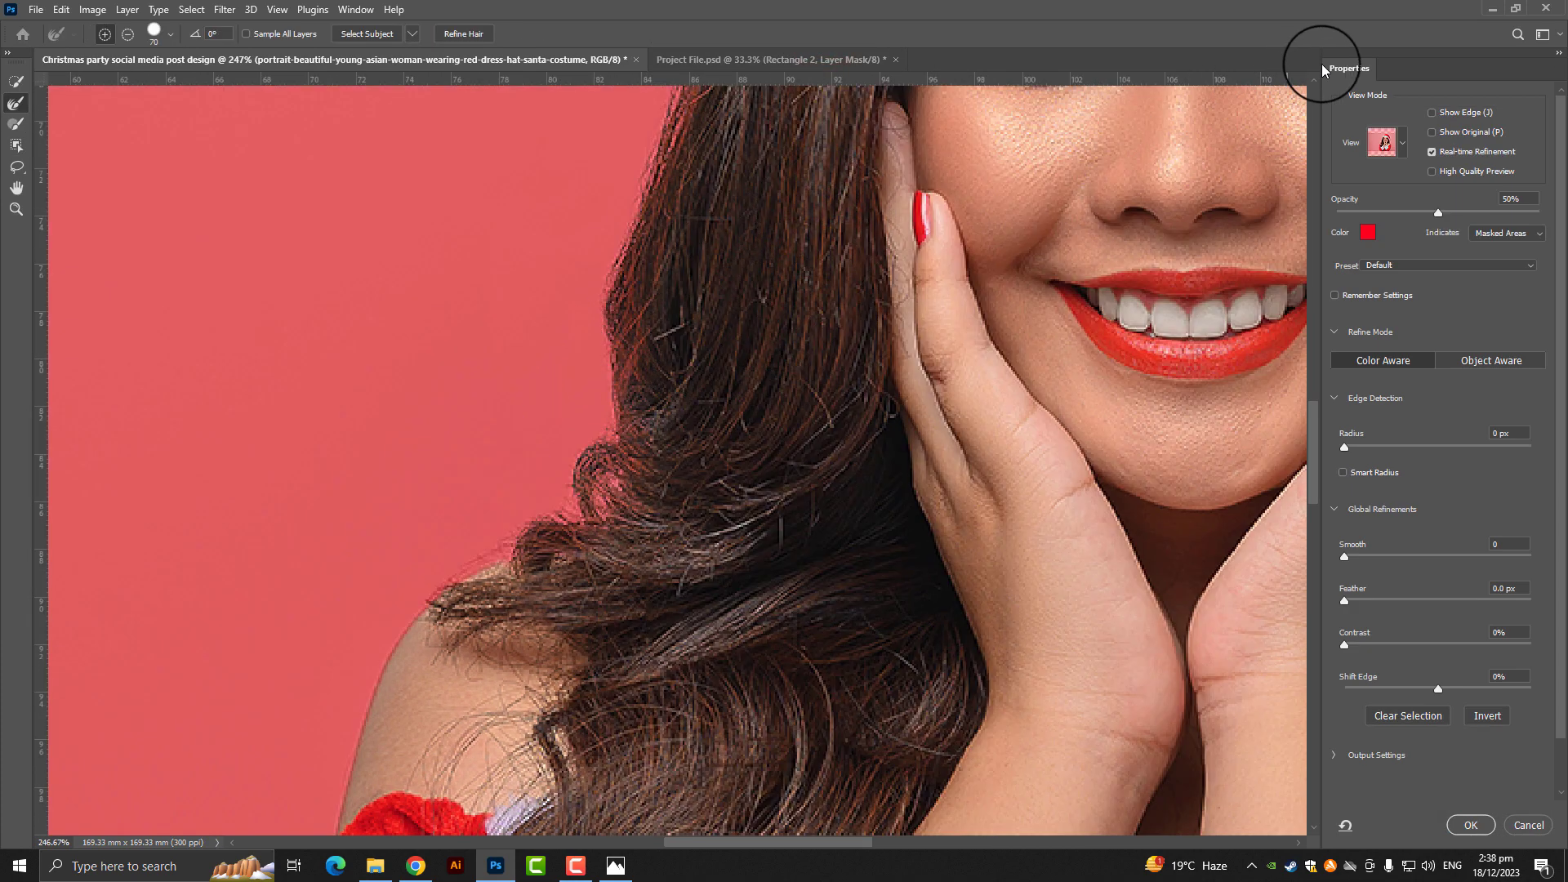
Step: Preview the cut-out on black and refine the fringe with a smaller Refine Edge Brush
left_click(1400, 135)
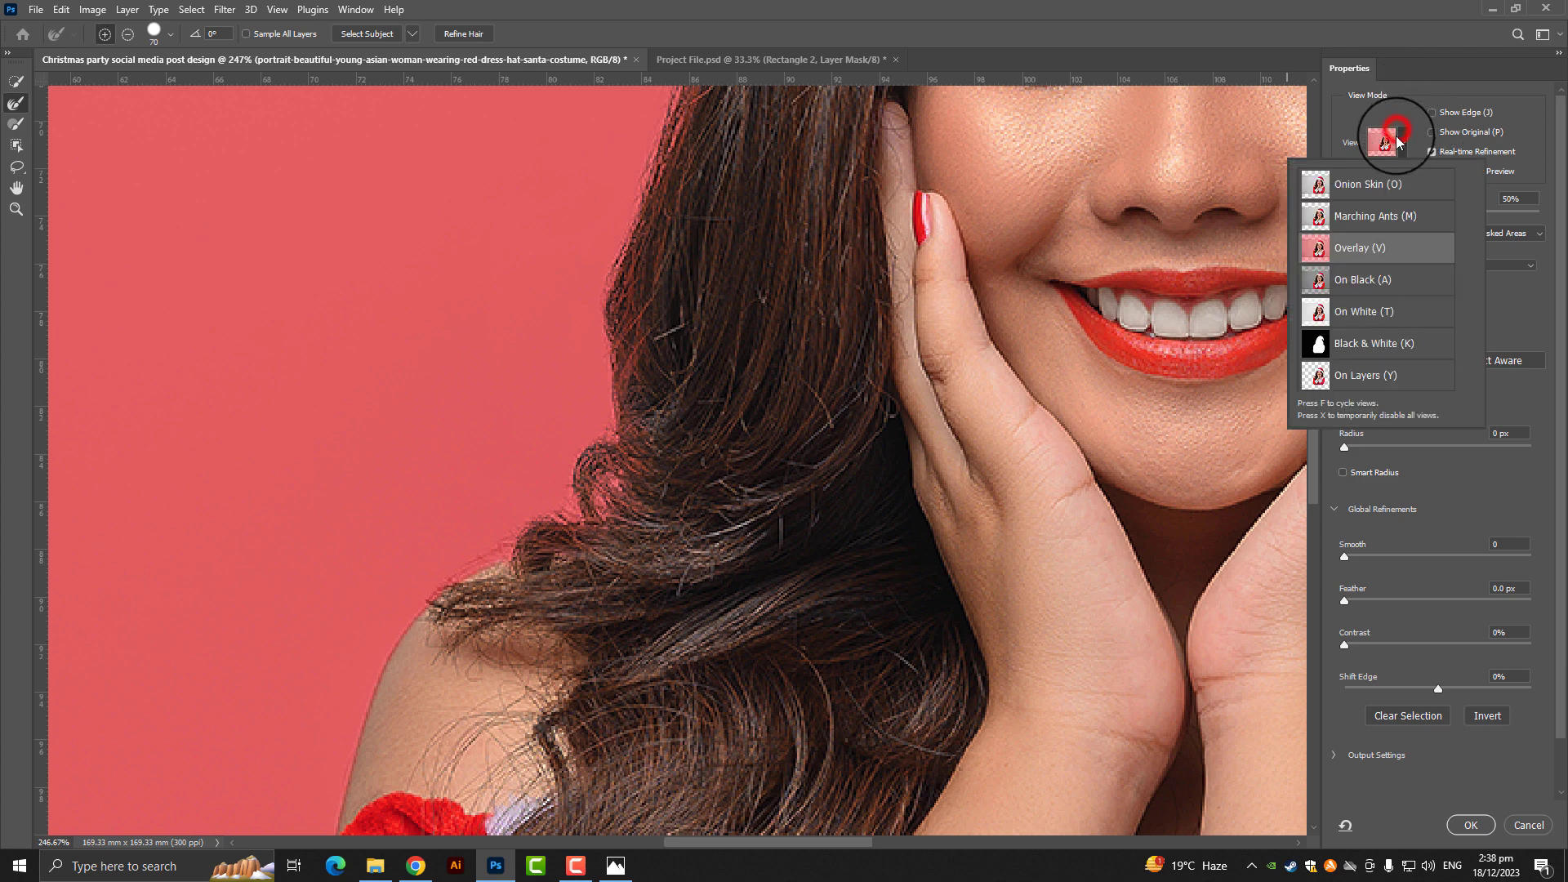
left_click(1352, 286)
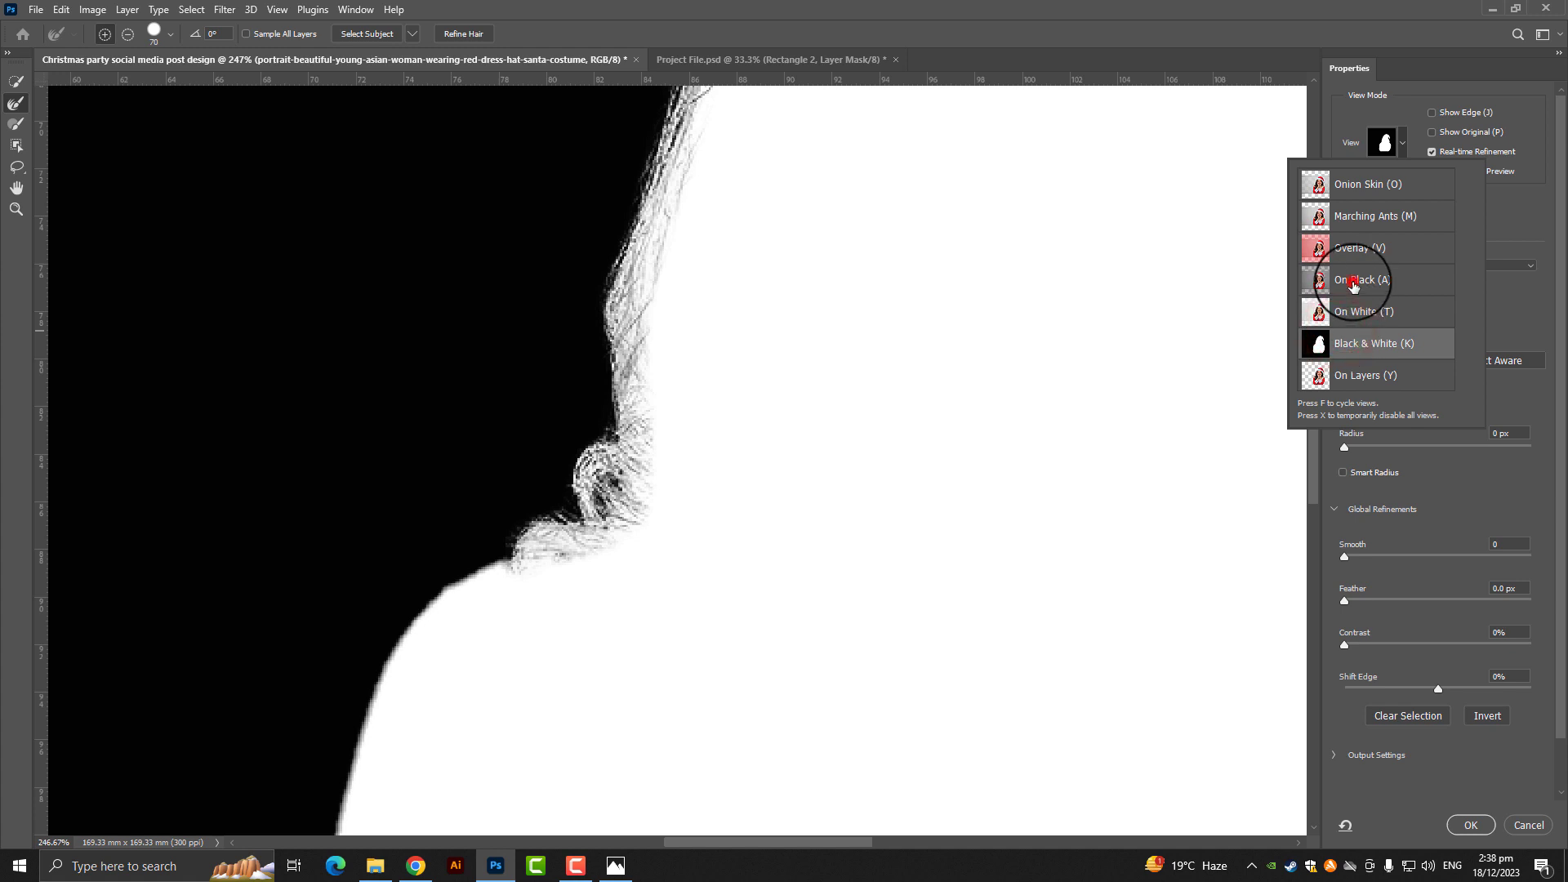
left_click(1353, 279)
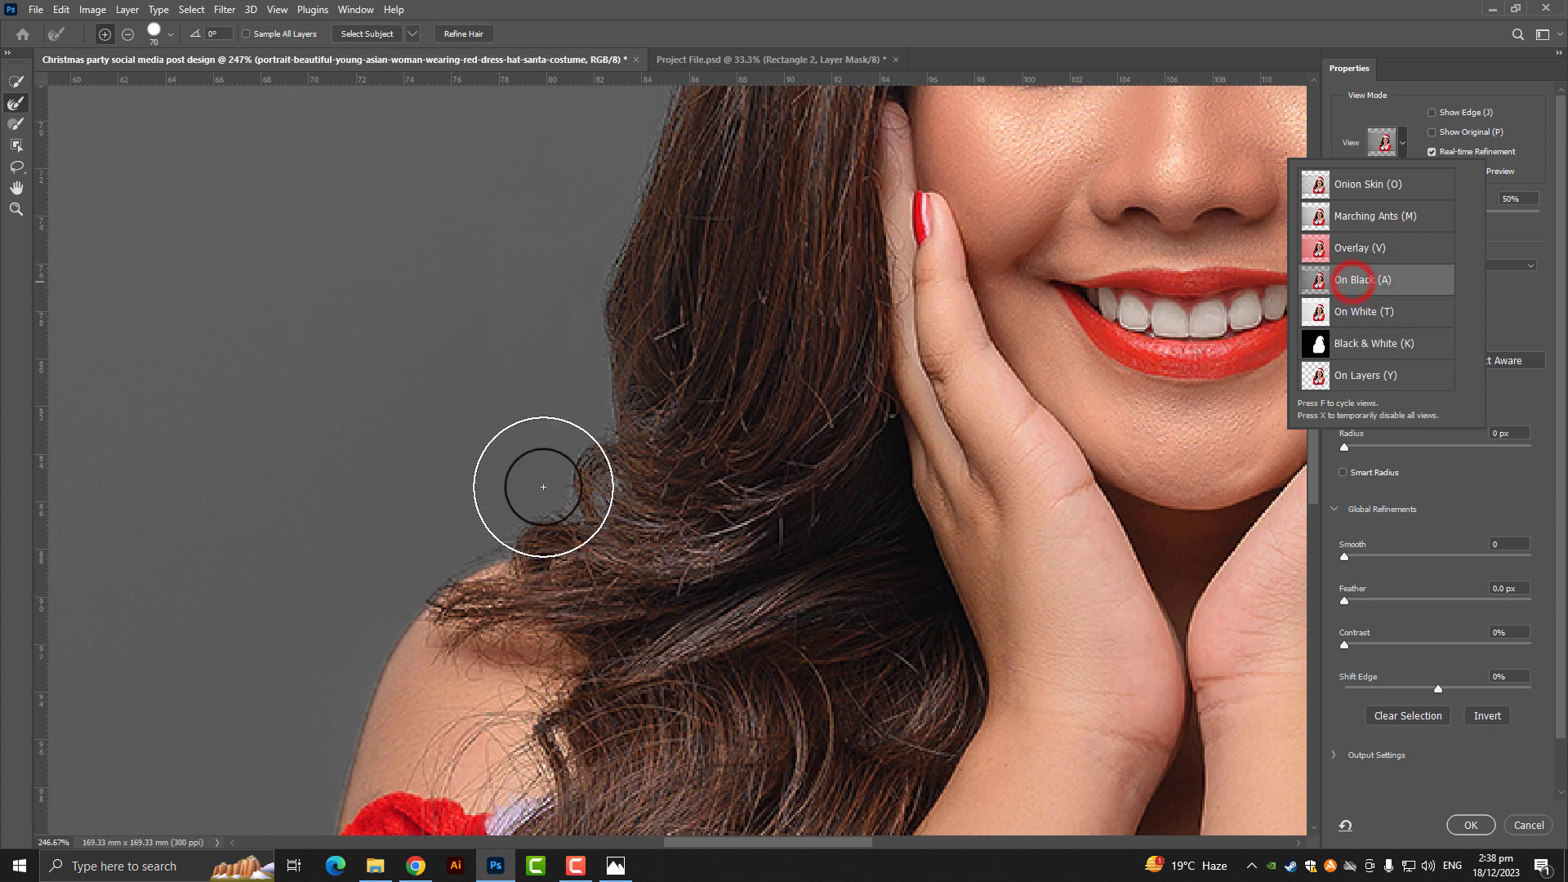
left_click(16, 104)
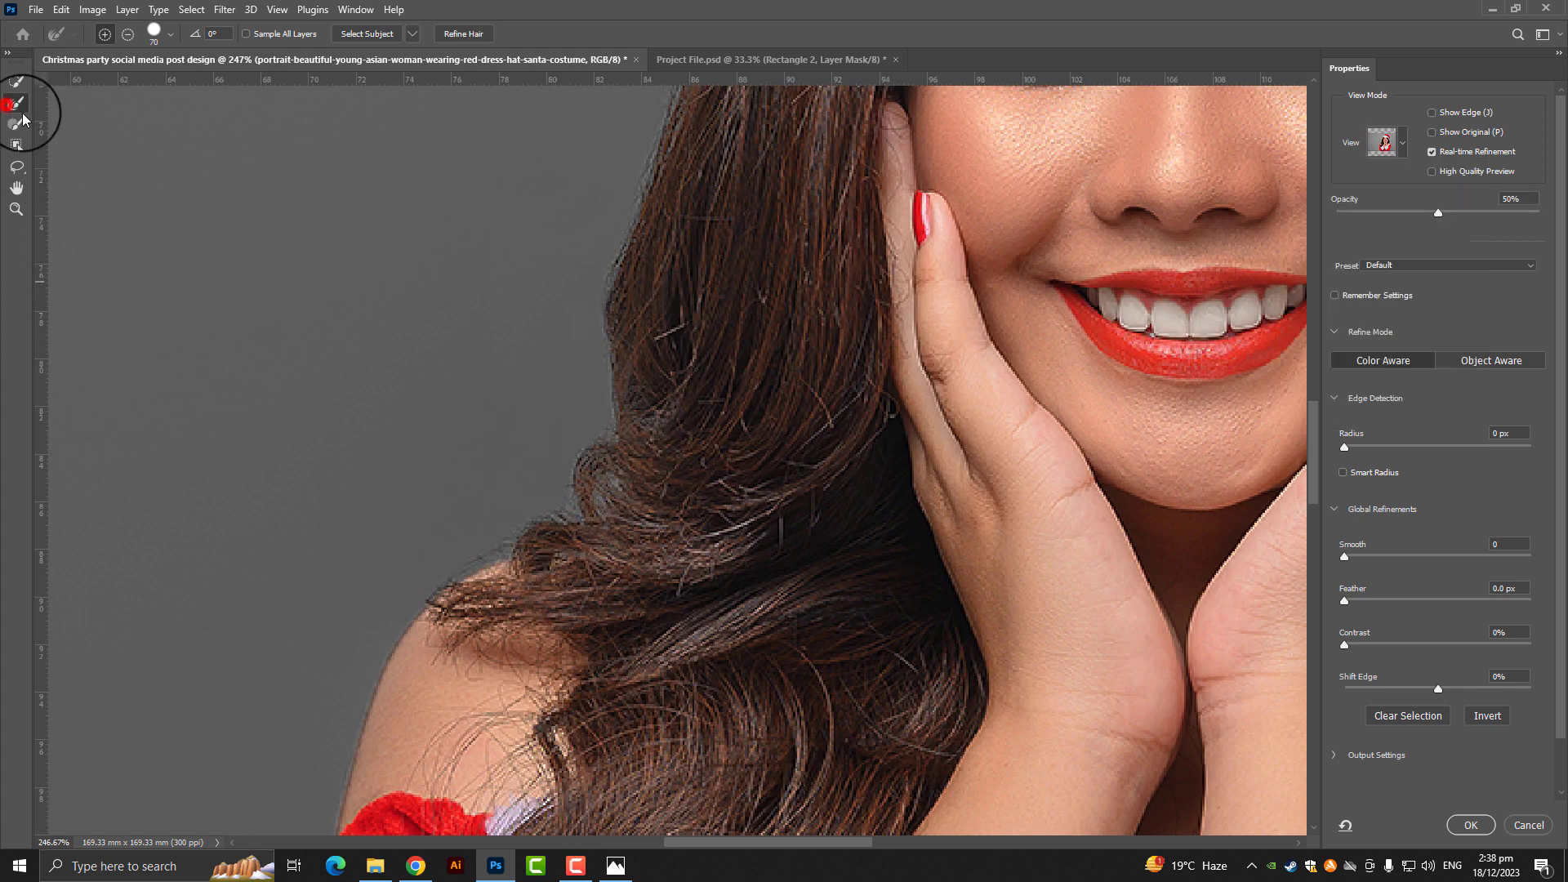
key("bracketleft")
key("bracketleft")
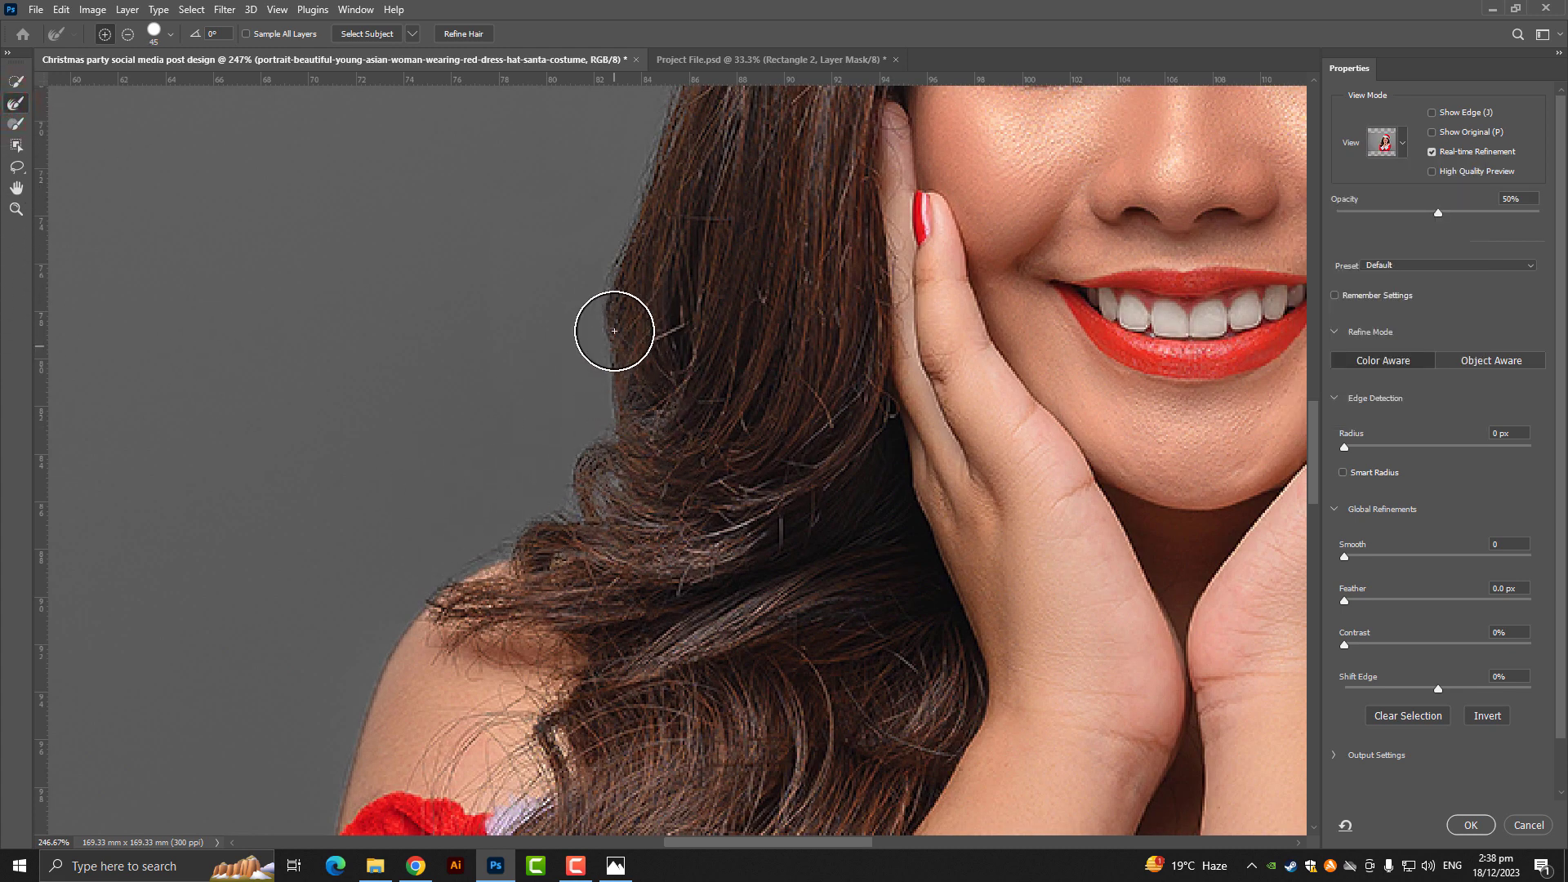
left_click_drag(613, 310, 489, 565)
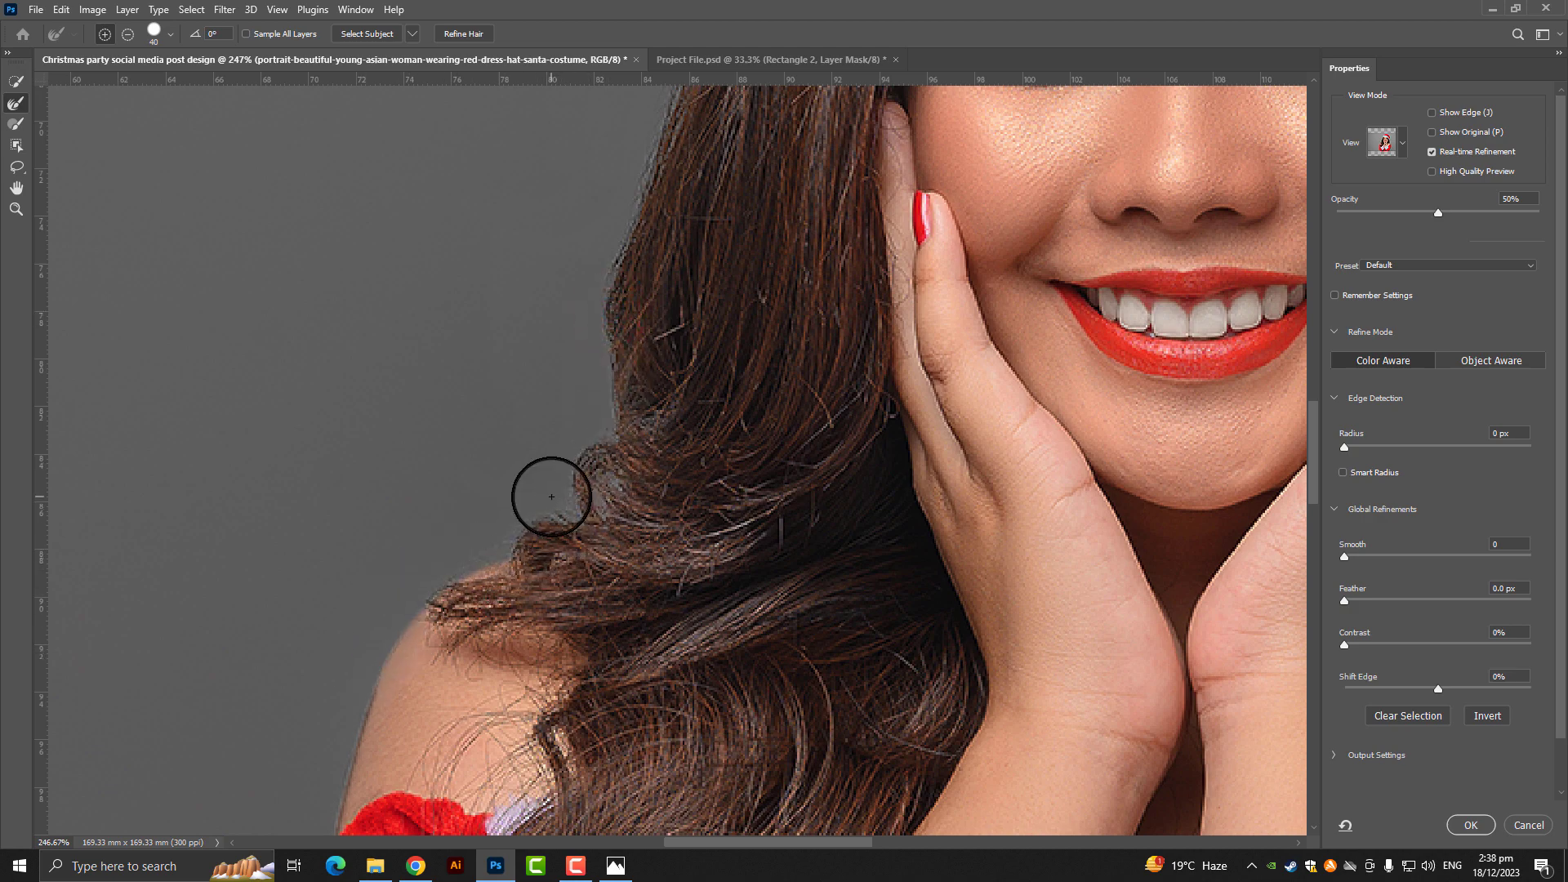
Step: Refine the edges at the hat's left side and across the hair and pom-pom
scroll(552, 497, "down", 5)
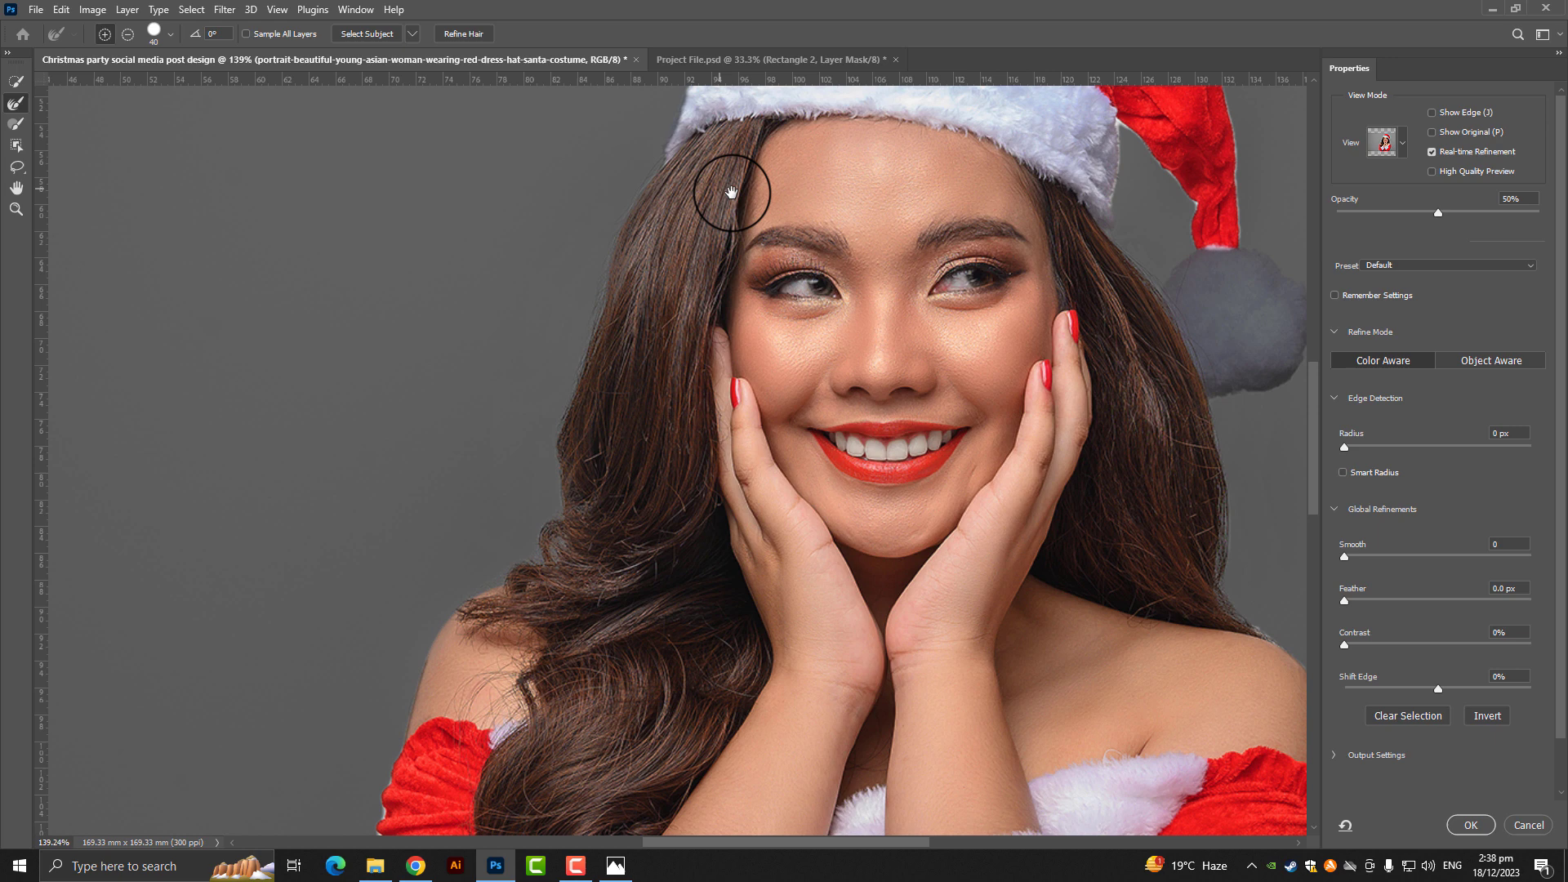
left_click_drag(725, 186, 490, 473)
scroll(882, 298, "up", 2)
scroll(848, 340, "up", 2)
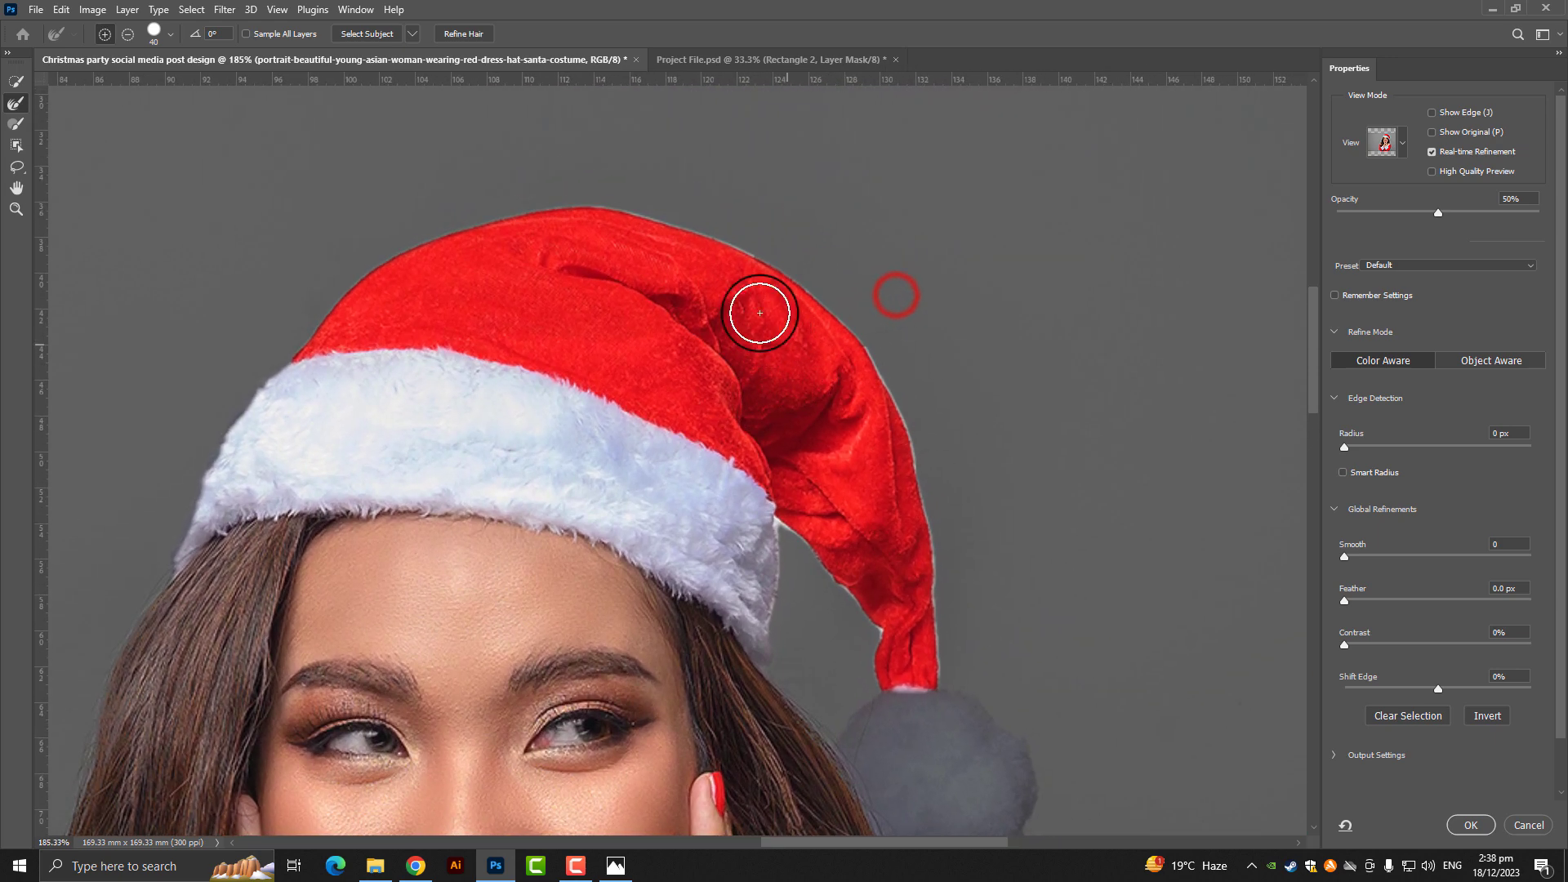
left_click(283, 359)
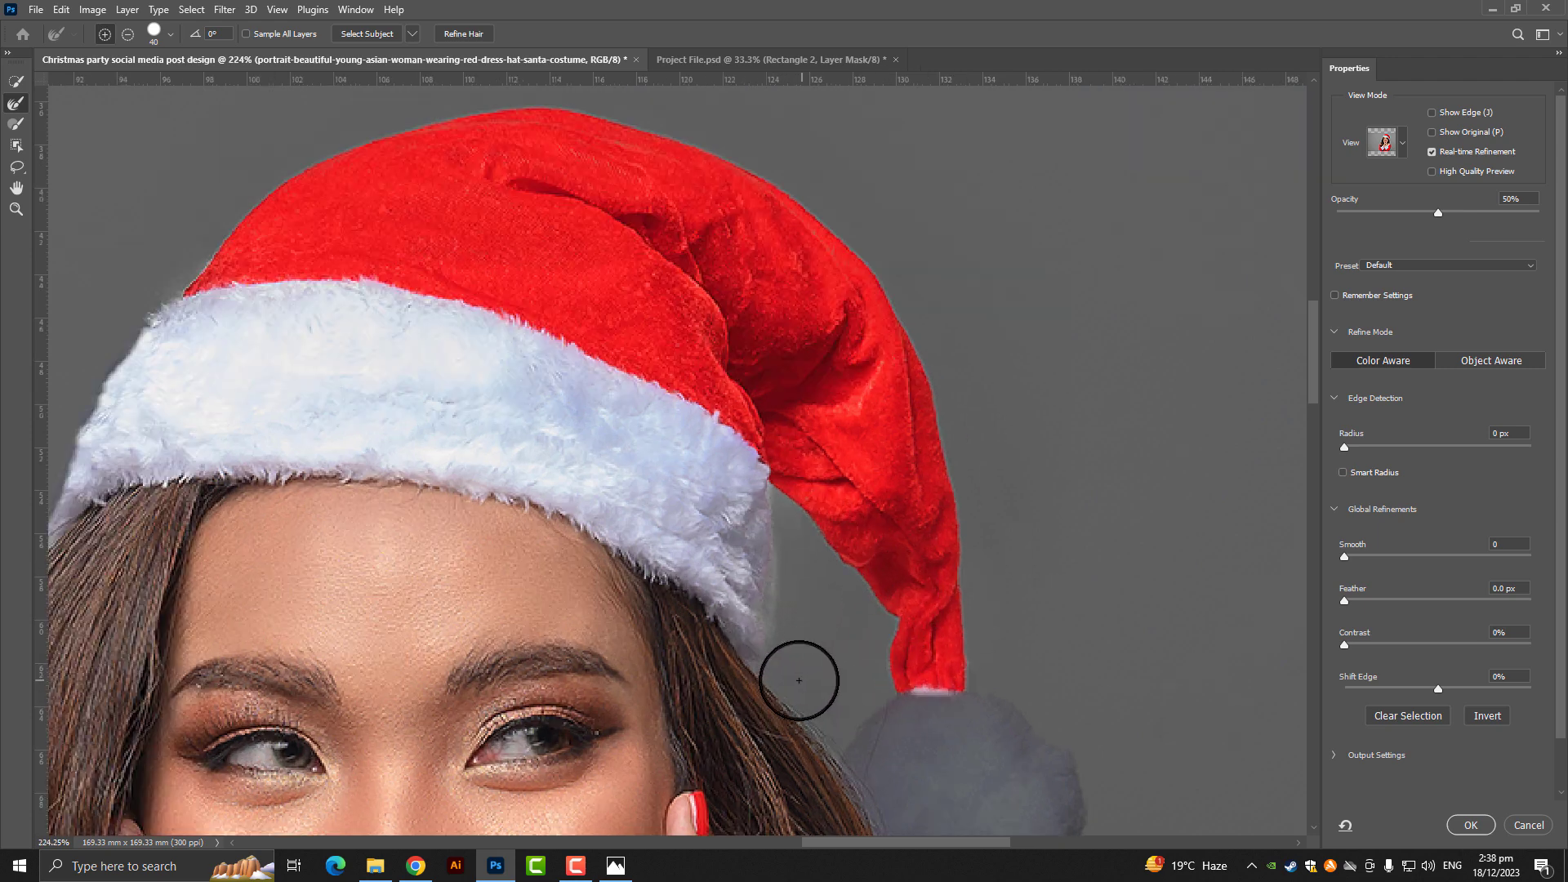
scroll(798, 675, "up", 5)
scroll(763, 472, "down", 2)
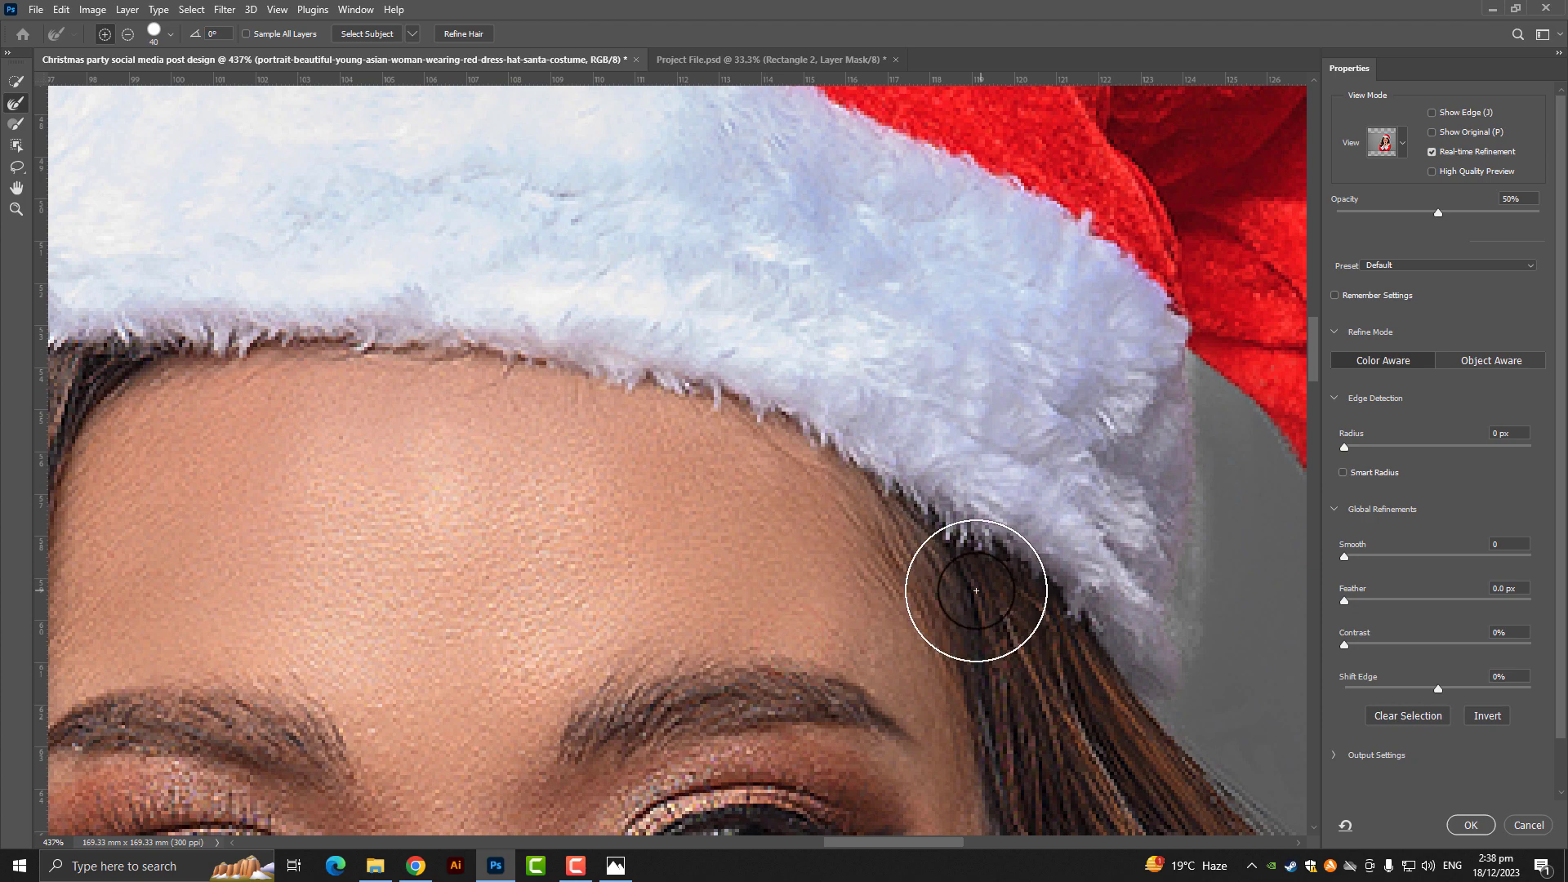
scroll(973, 588, "down", 3)
scroll(824, 555, "up", 3)
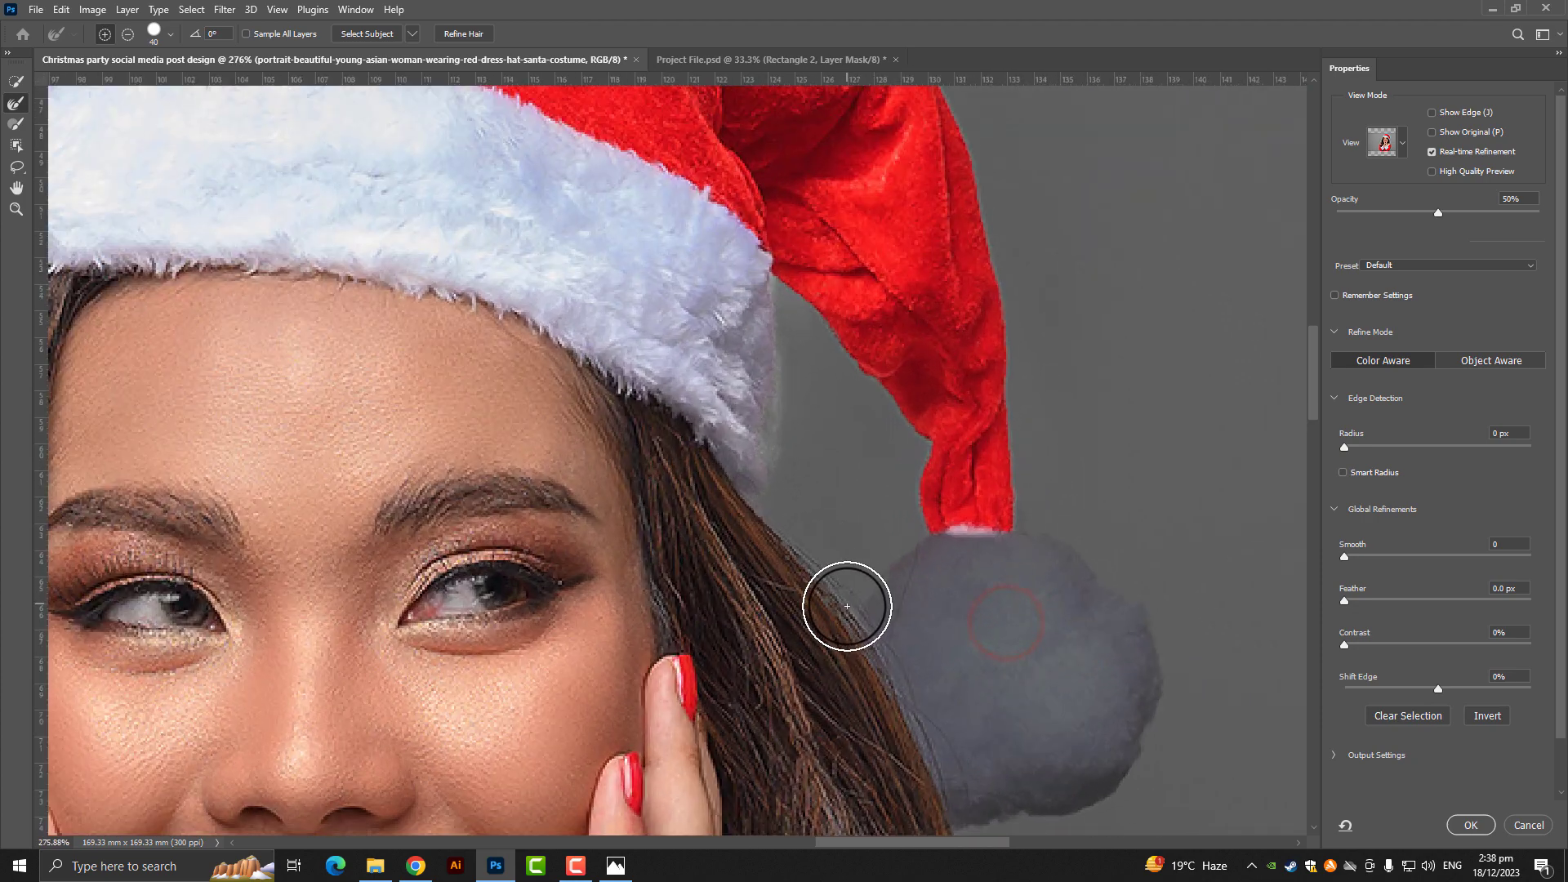
left_click_drag(866, 552, 1110, 683)
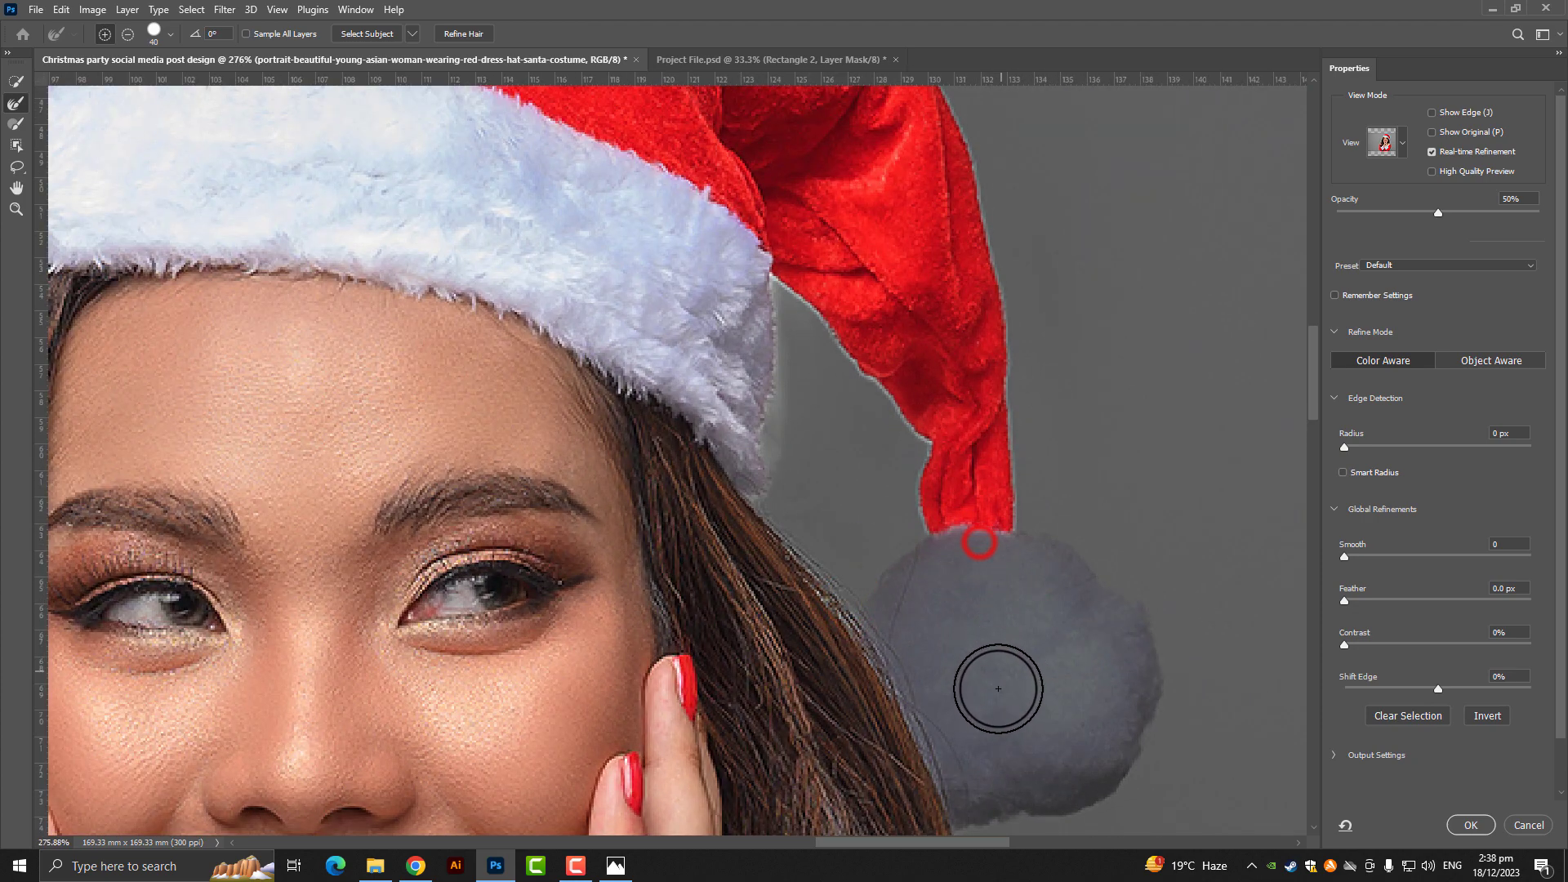
Step: Refine the edges along the shoulders and lower arm
scroll(1110, 683, "down", 3)
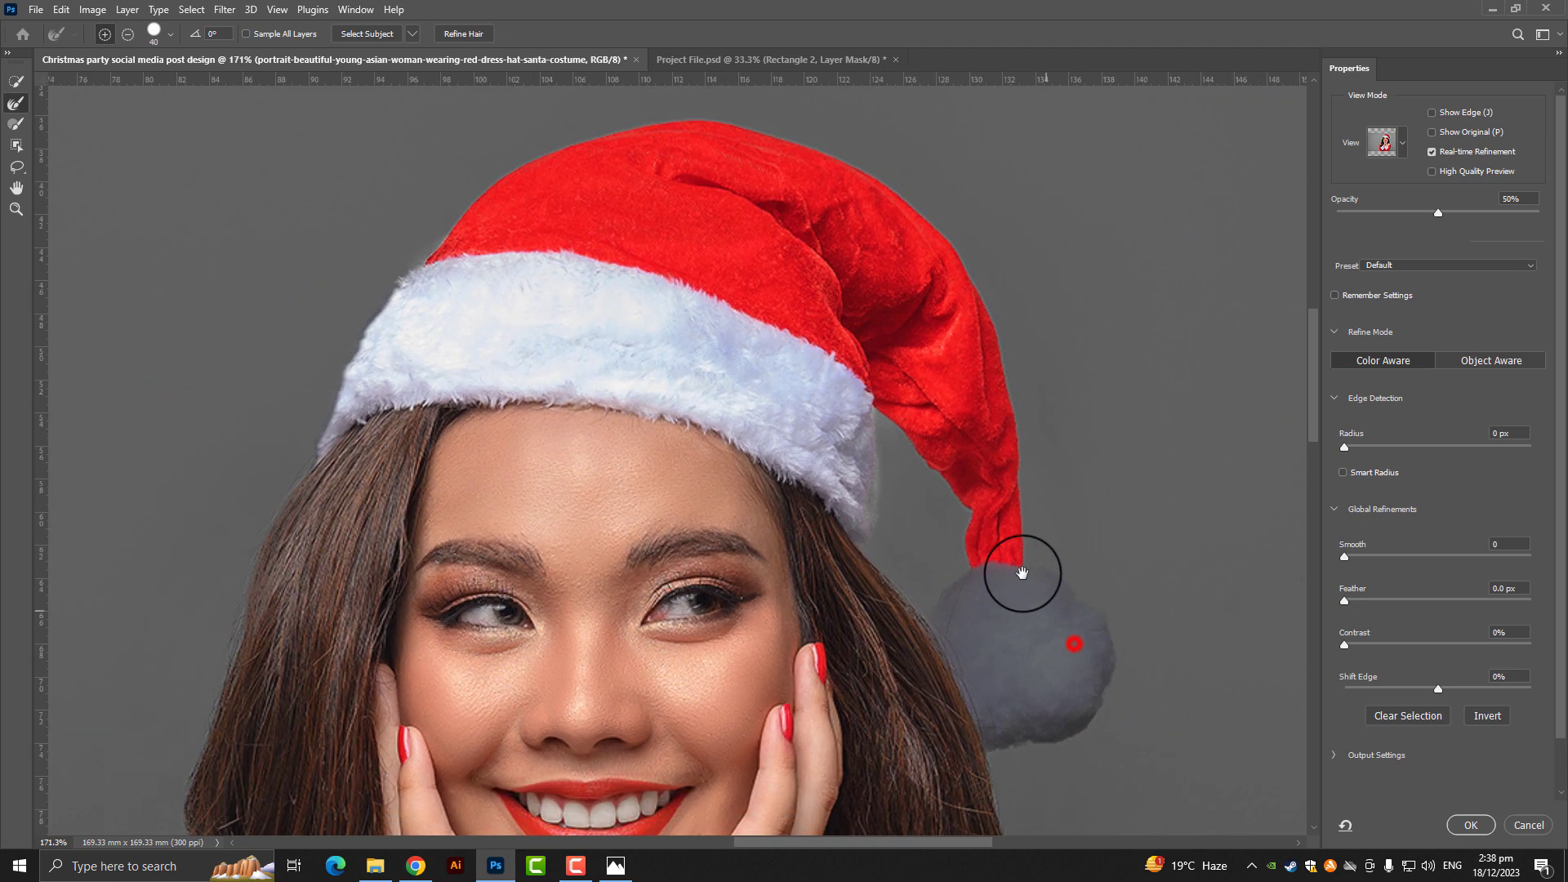
scroll(1019, 571, "down", 1)
scroll(994, 525, "down", 1)
scroll(993, 530, "down", 2)
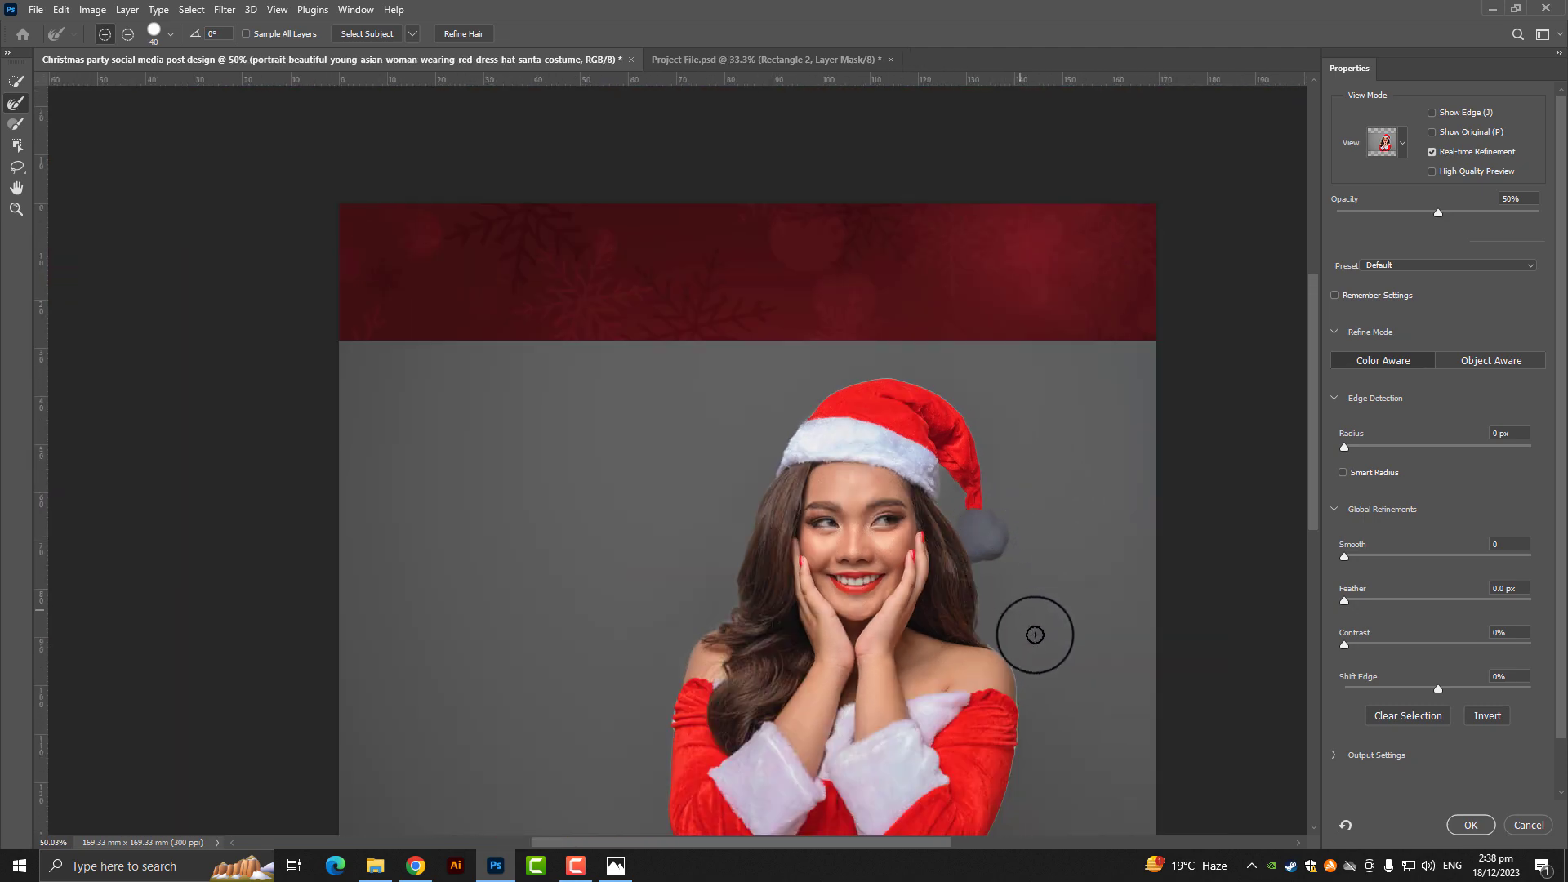
scroll(1035, 634, "up", 2)
scroll(1016, 668, "up", 2)
left_click_drag(916, 609, 1005, 773)
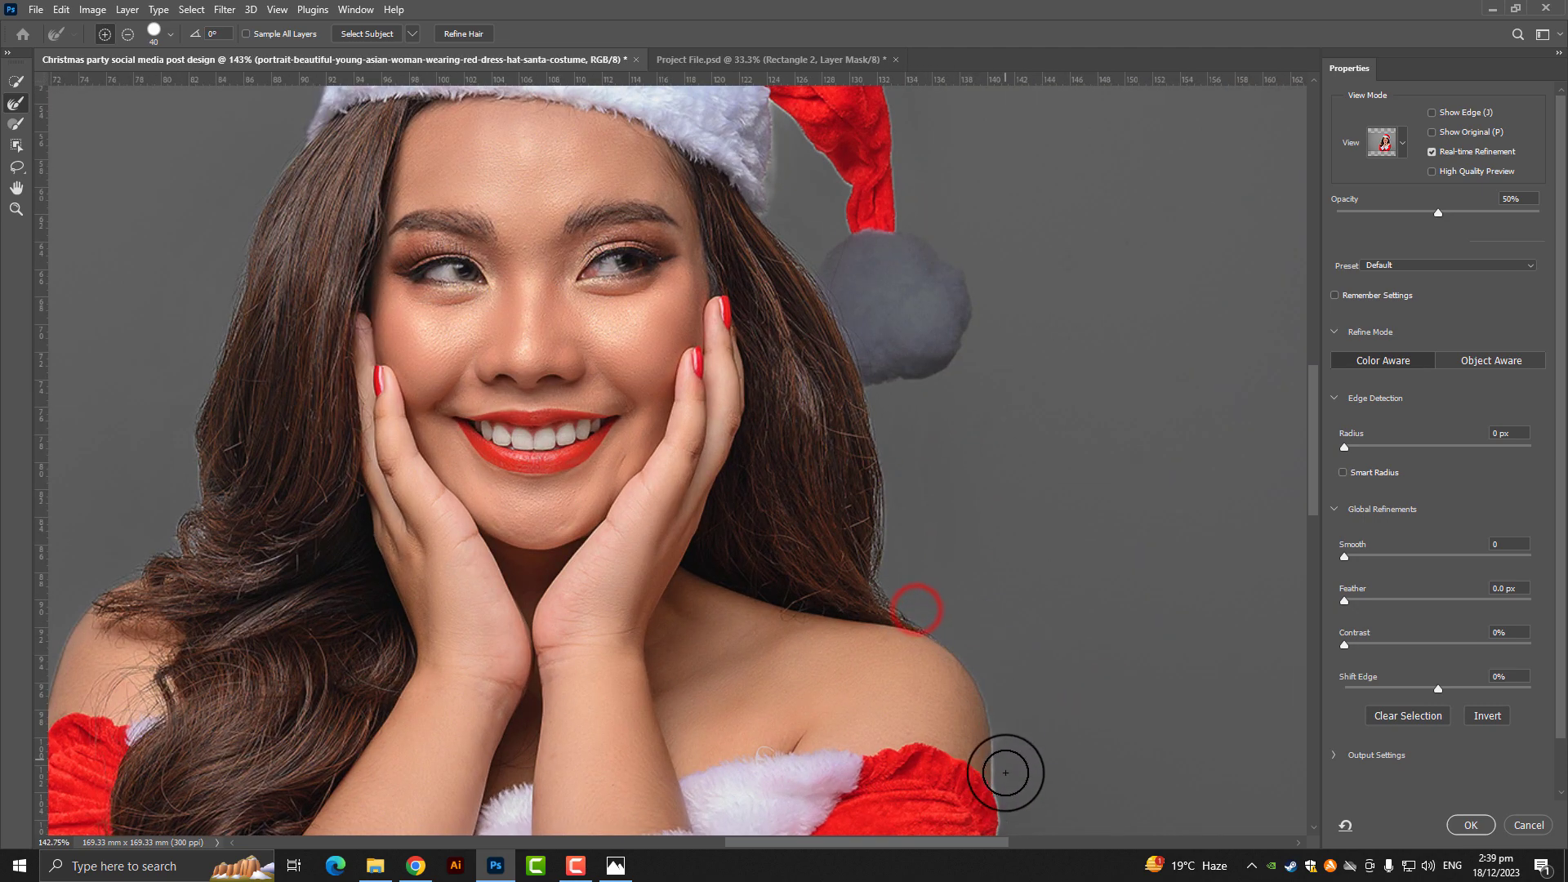
scroll(1041, 718, "down", 2)
left_click_drag(1046, 701, 963, 525)
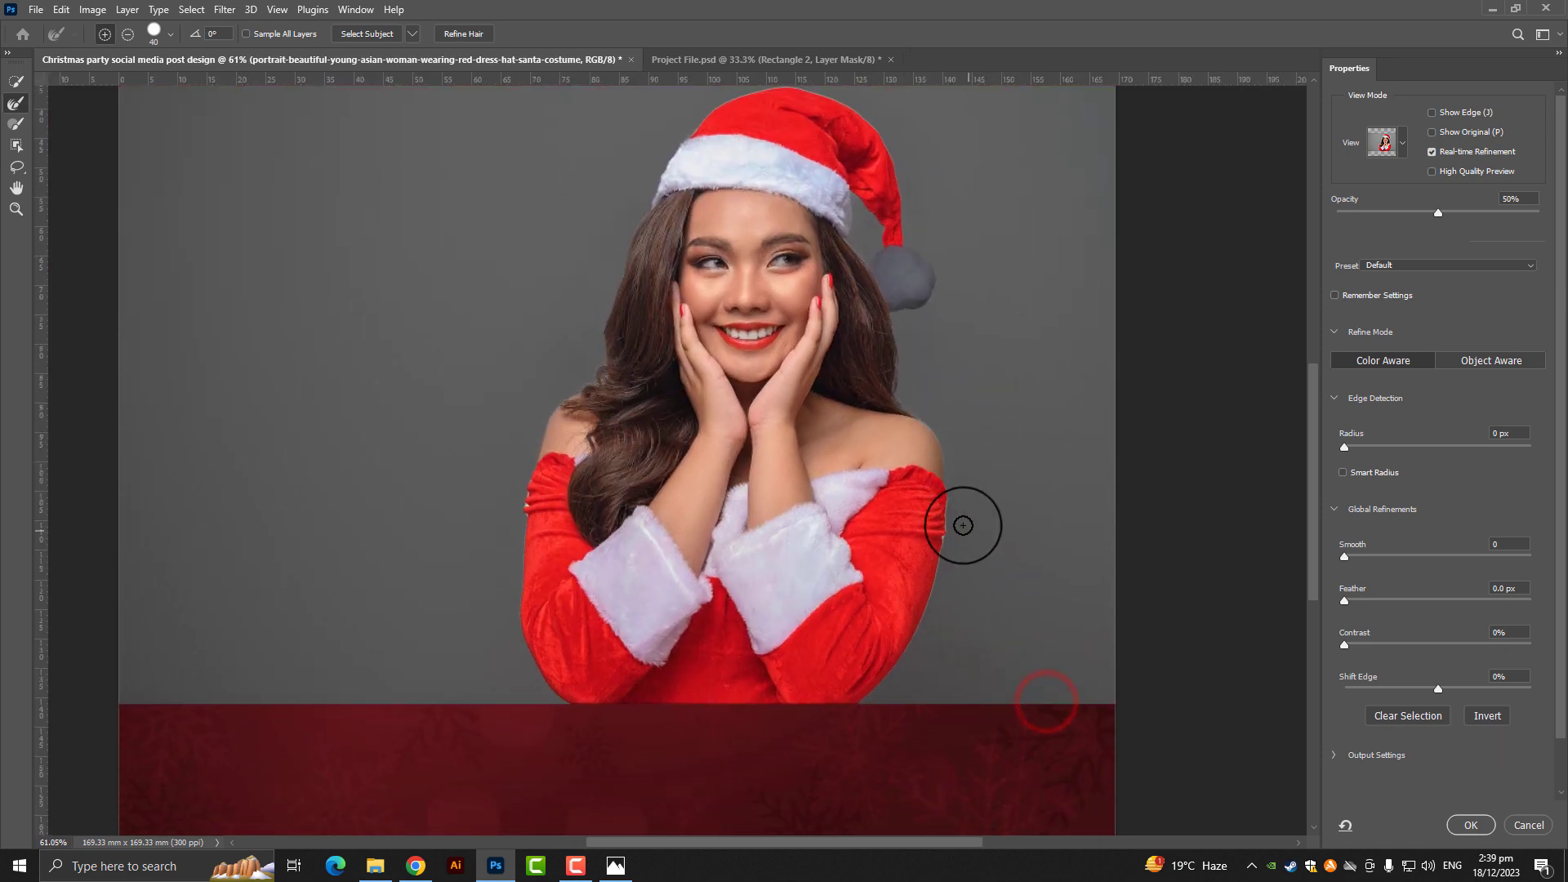
left_click(942, 495)
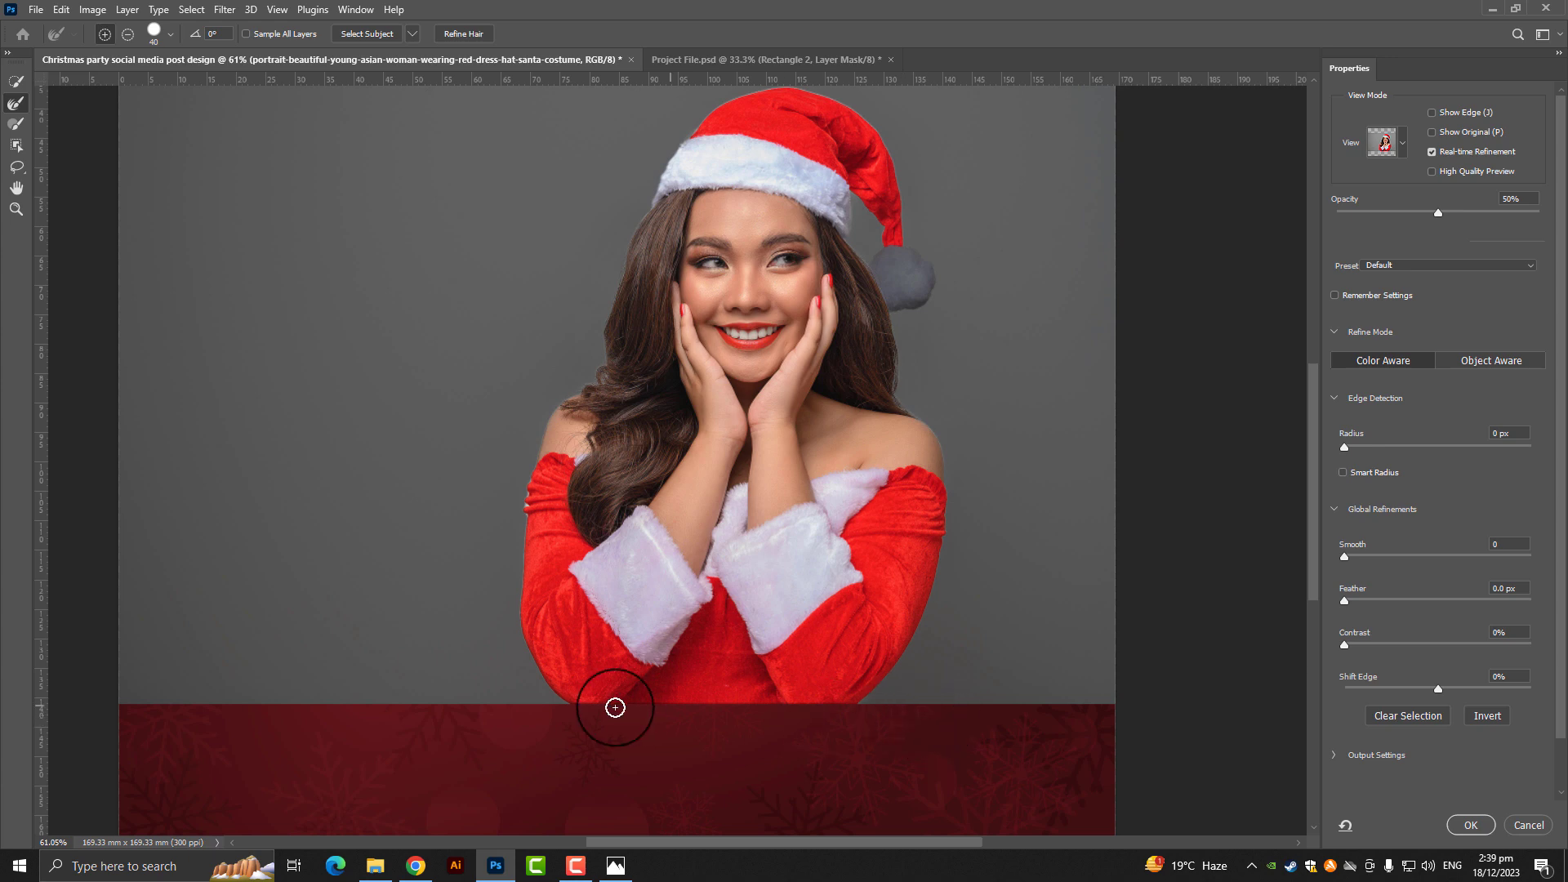
scroll(615, 707, "up", 2)
scroll(543, 711, "up", 1)
mouse_move(603, 686)
left_mouse_down()
mouse_move(511, 531)
mouse_move(533, 106)
left_mouse_up()
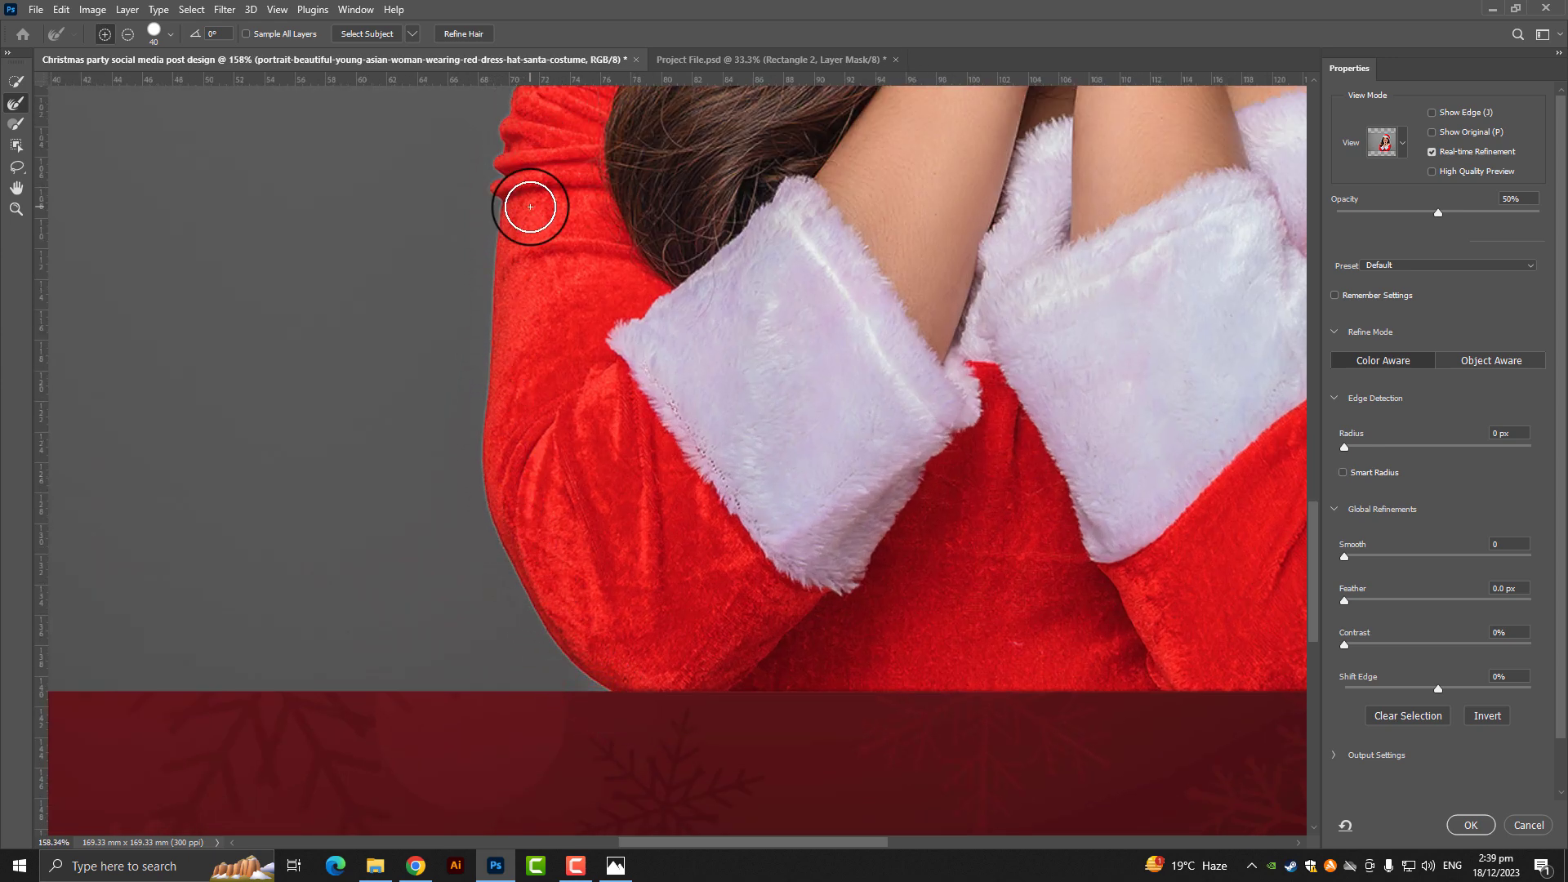
mouse_move(531, 207)
left_mouse_down()
mouse_move(578, 624)
mouse_move(567, 469)
mouse_move(755, 145)
left_mouse_up()
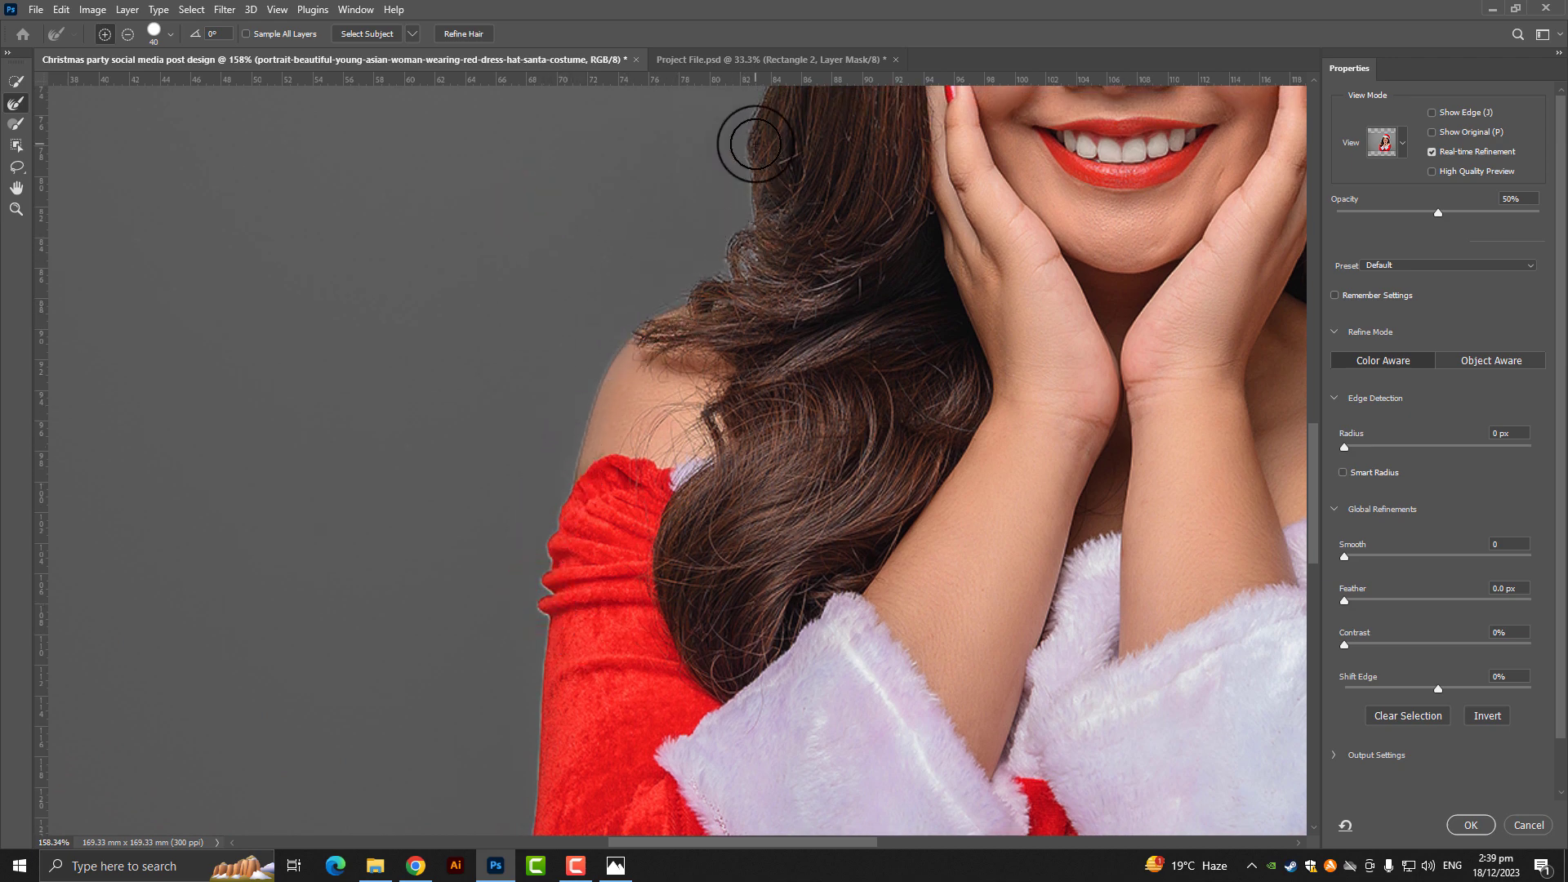
Step: Refine the hat's right-side edge and apply the result as a selection
mouse_move(682, 236)
left_mouse_down()
mouse_move(532, 641)
mouse_move(525, 707)
left_mouse_up()
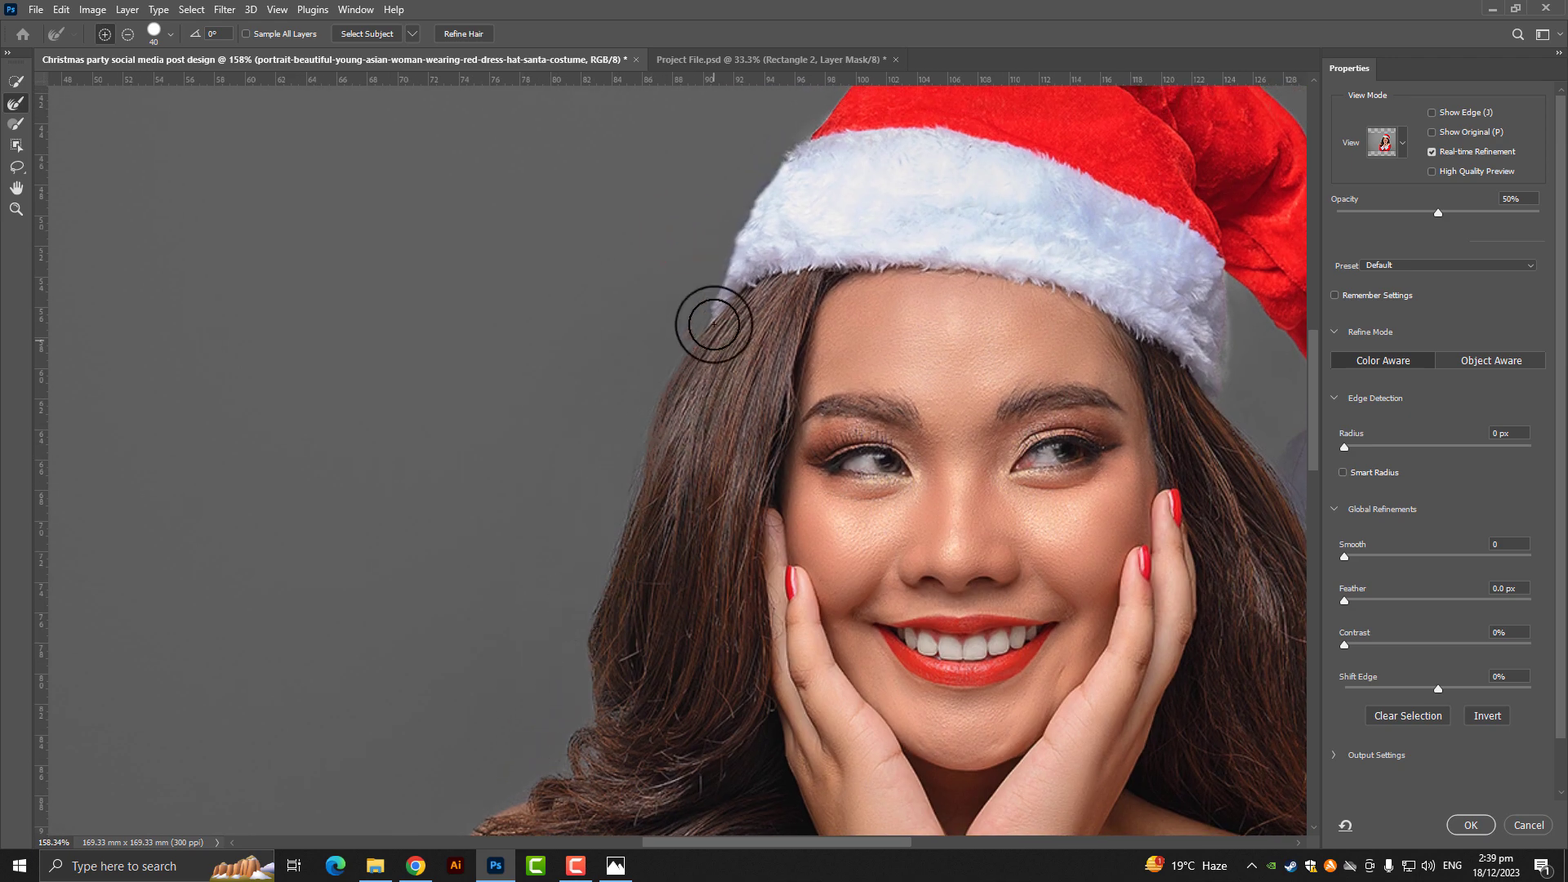
left_click_drag(800, 217, 751, 371)
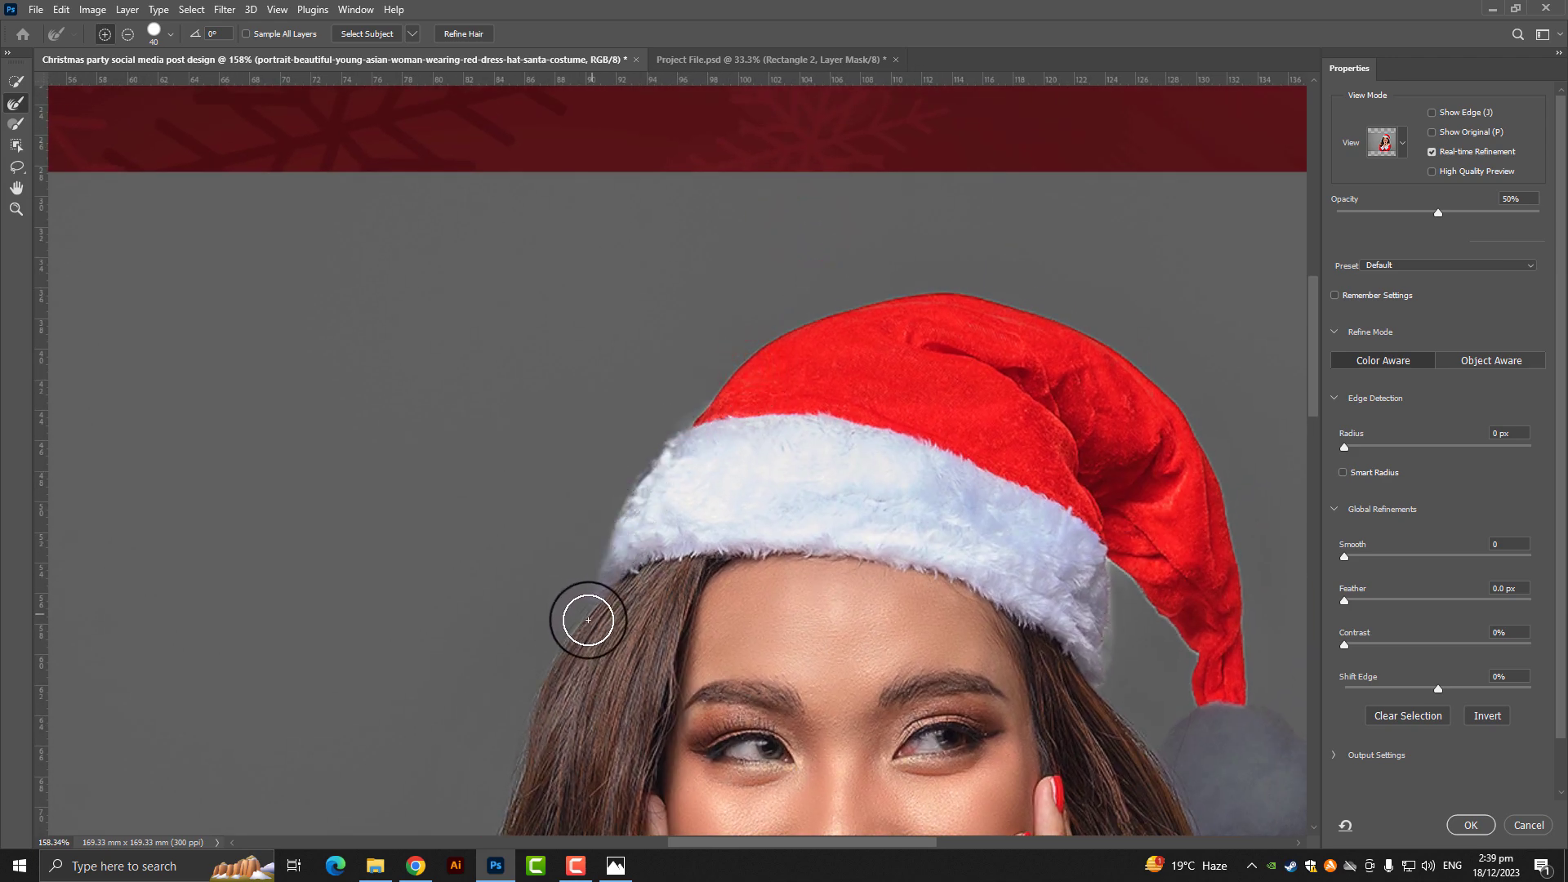
scroll(1063, 427, "up", 3)
mouse_move(1162, 422)
left_mouse_down()
mouse_move(930, 333)
mouse_move(525, 218)
mouse_move(1153, 588)
mouse_move(1089, 711)
mouse_move(957, 445)
left_mouse_up()
scroll(1067, 718, "down", 2)
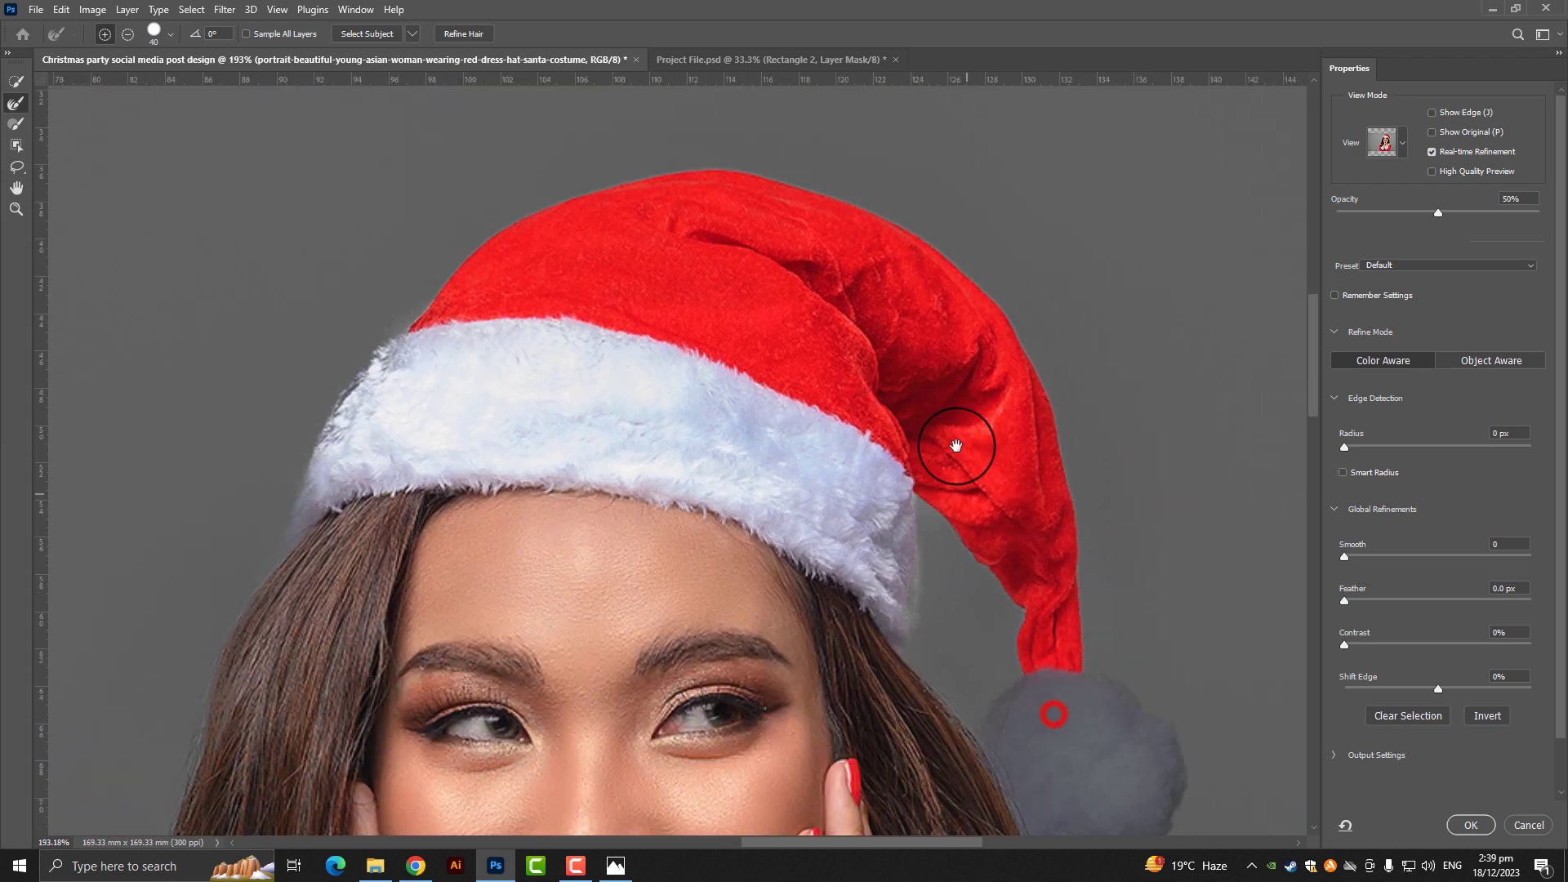
left_click(1470, 825)
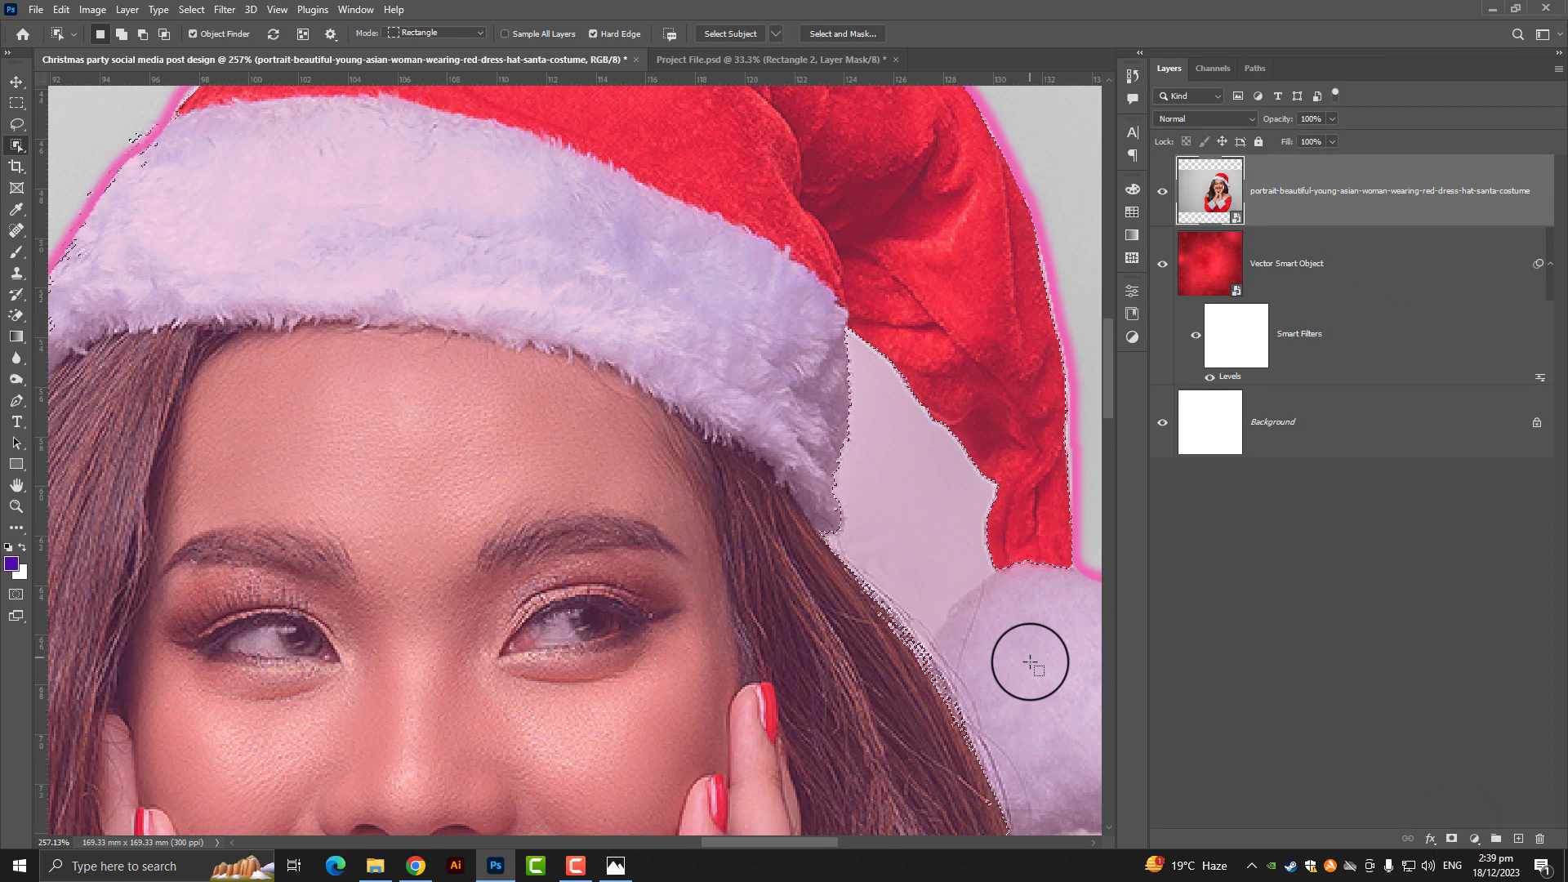
Step: Add the Santa hat's pom-pom to the selection with the Quick Selection tool
scroll(966, 653, "up", 3)
left_click_drag(966, 654, 602, 437)
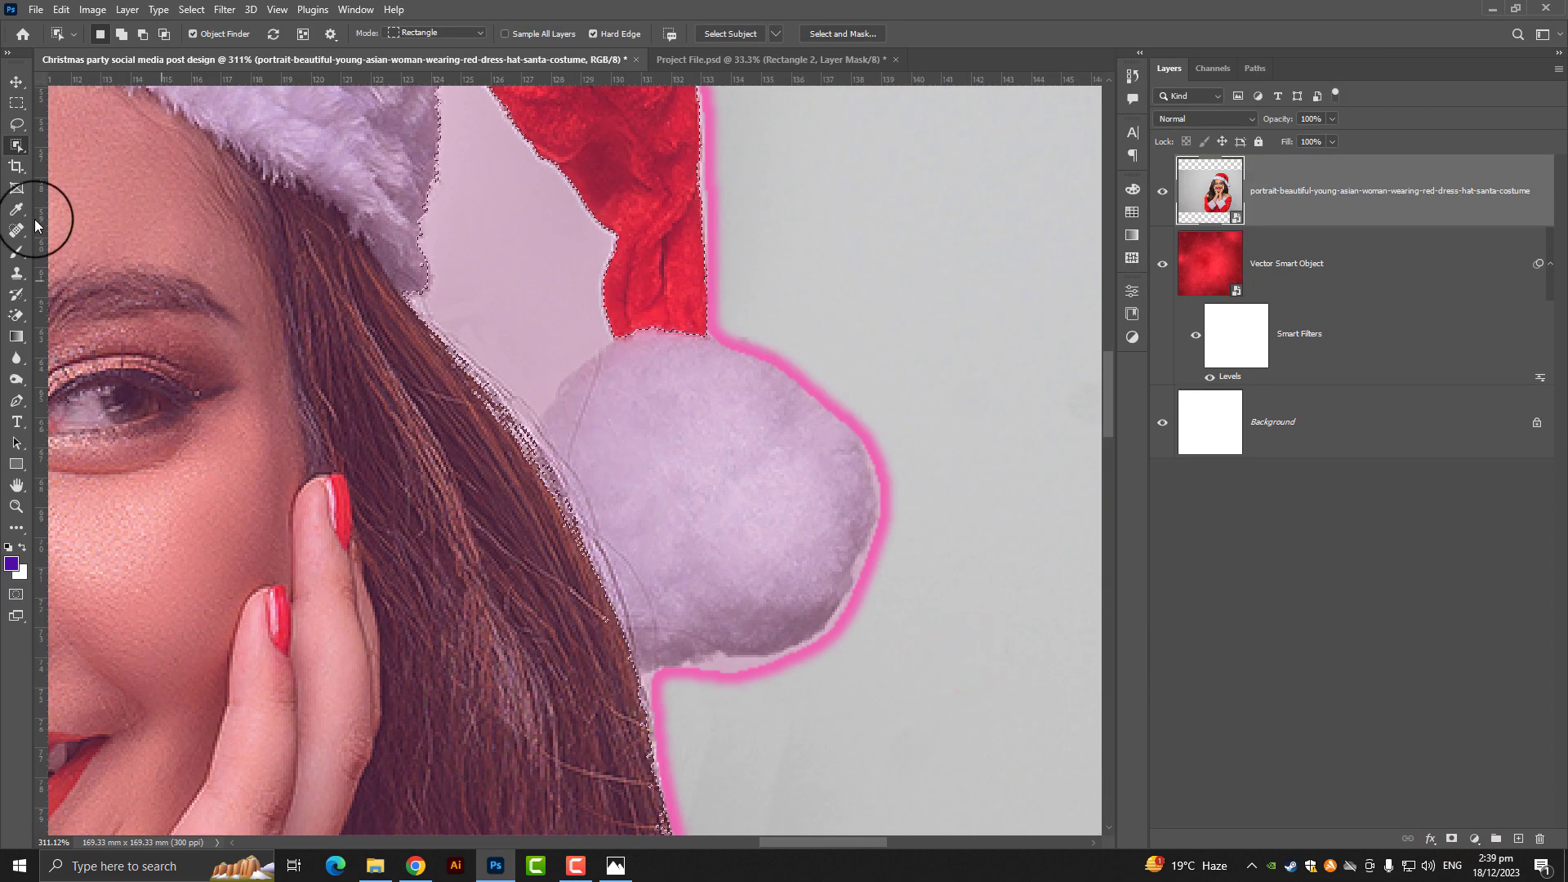
right_click(16, 145)
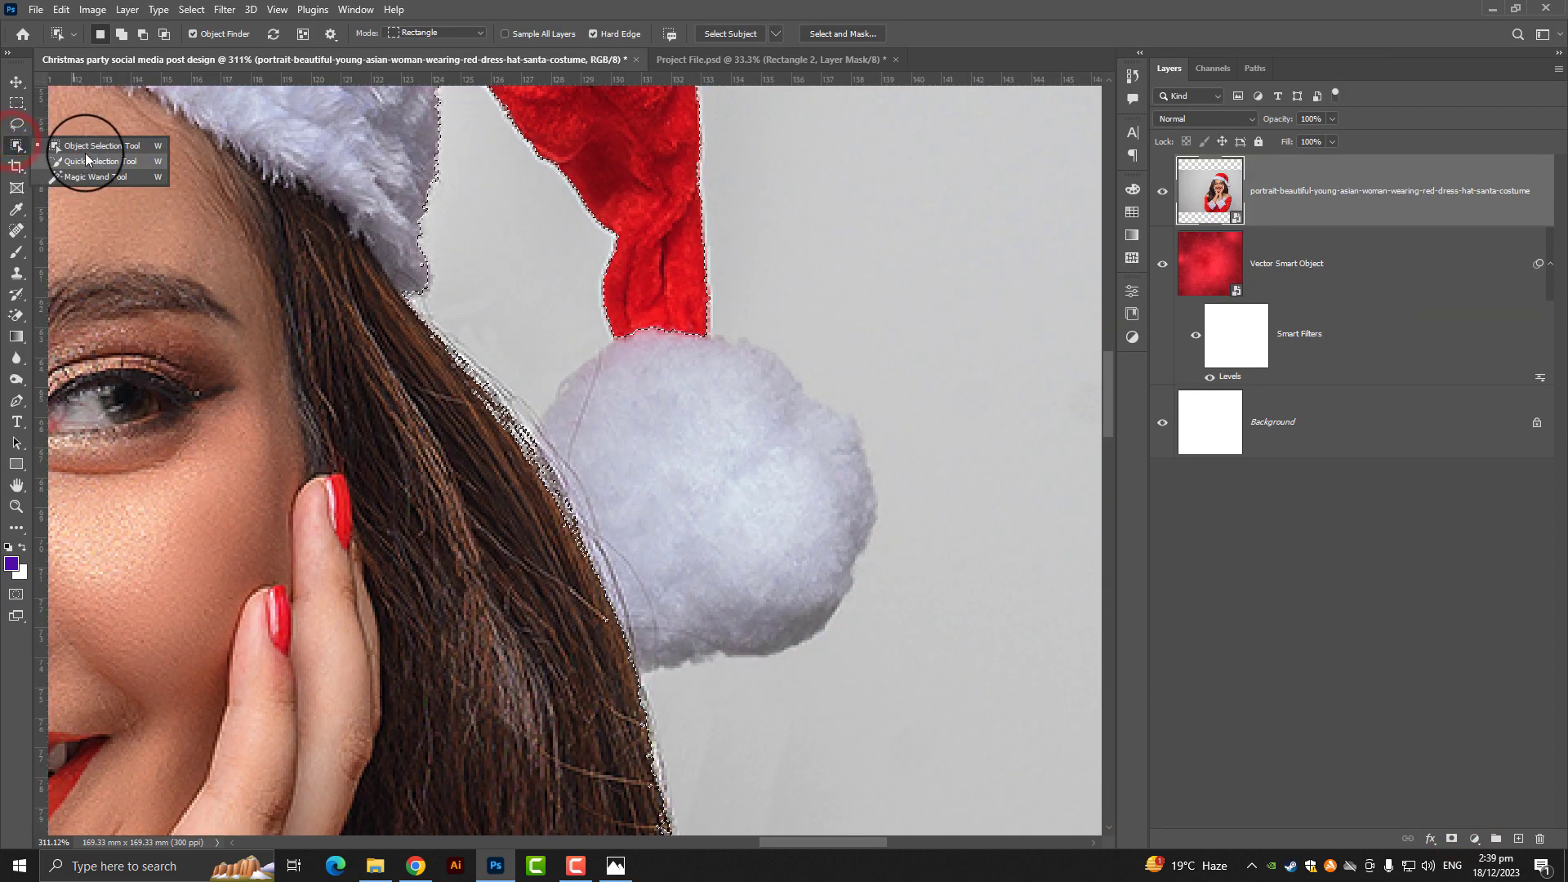
left_click(87, 161)
left_click(698, 455)
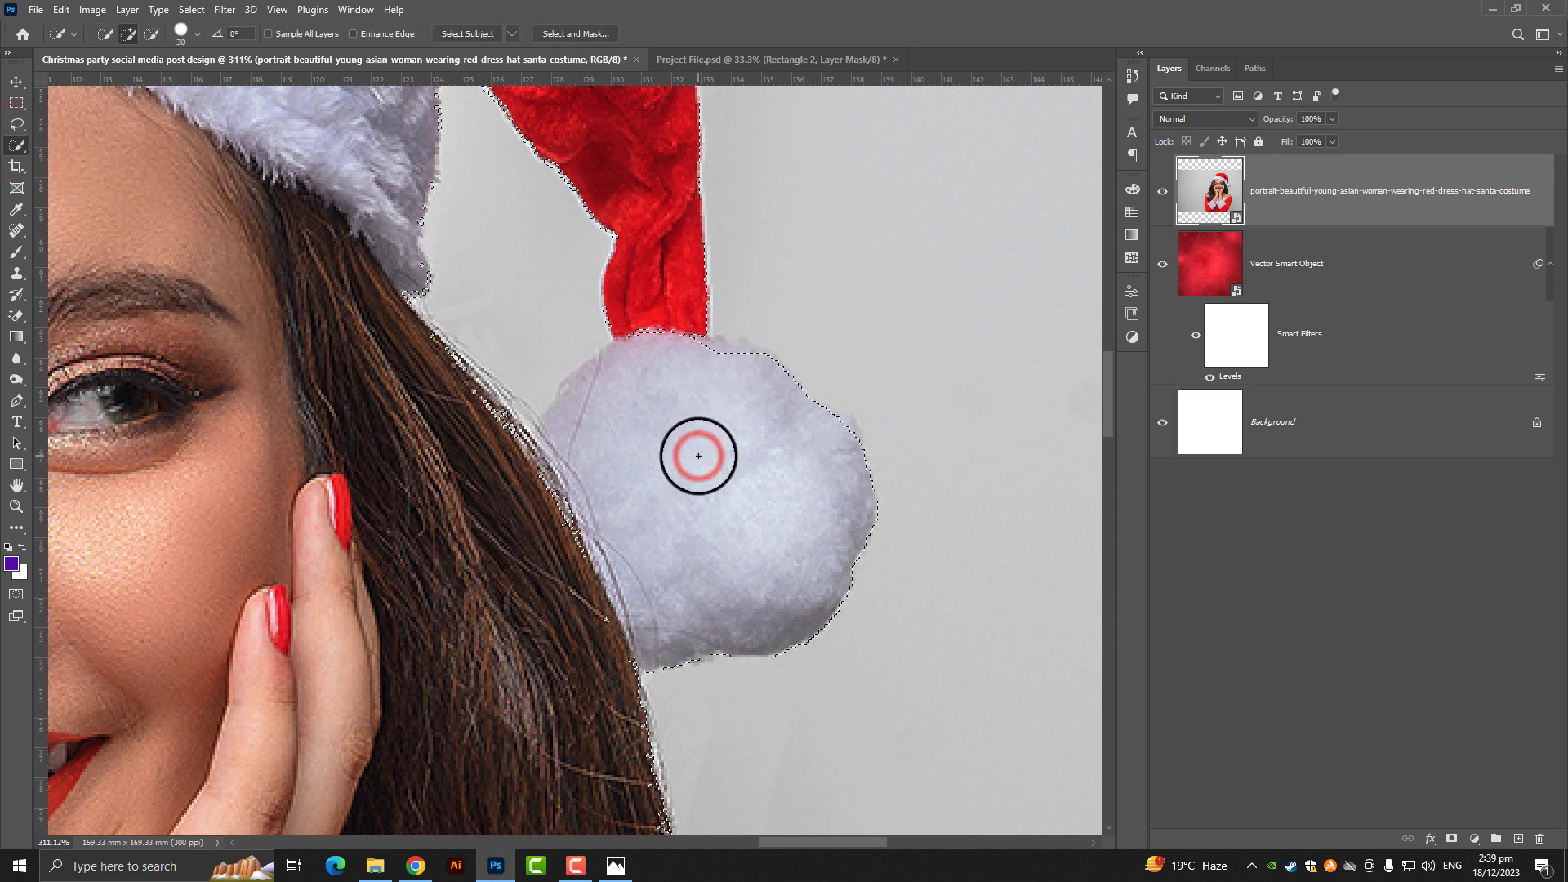
left_click(710, 374)
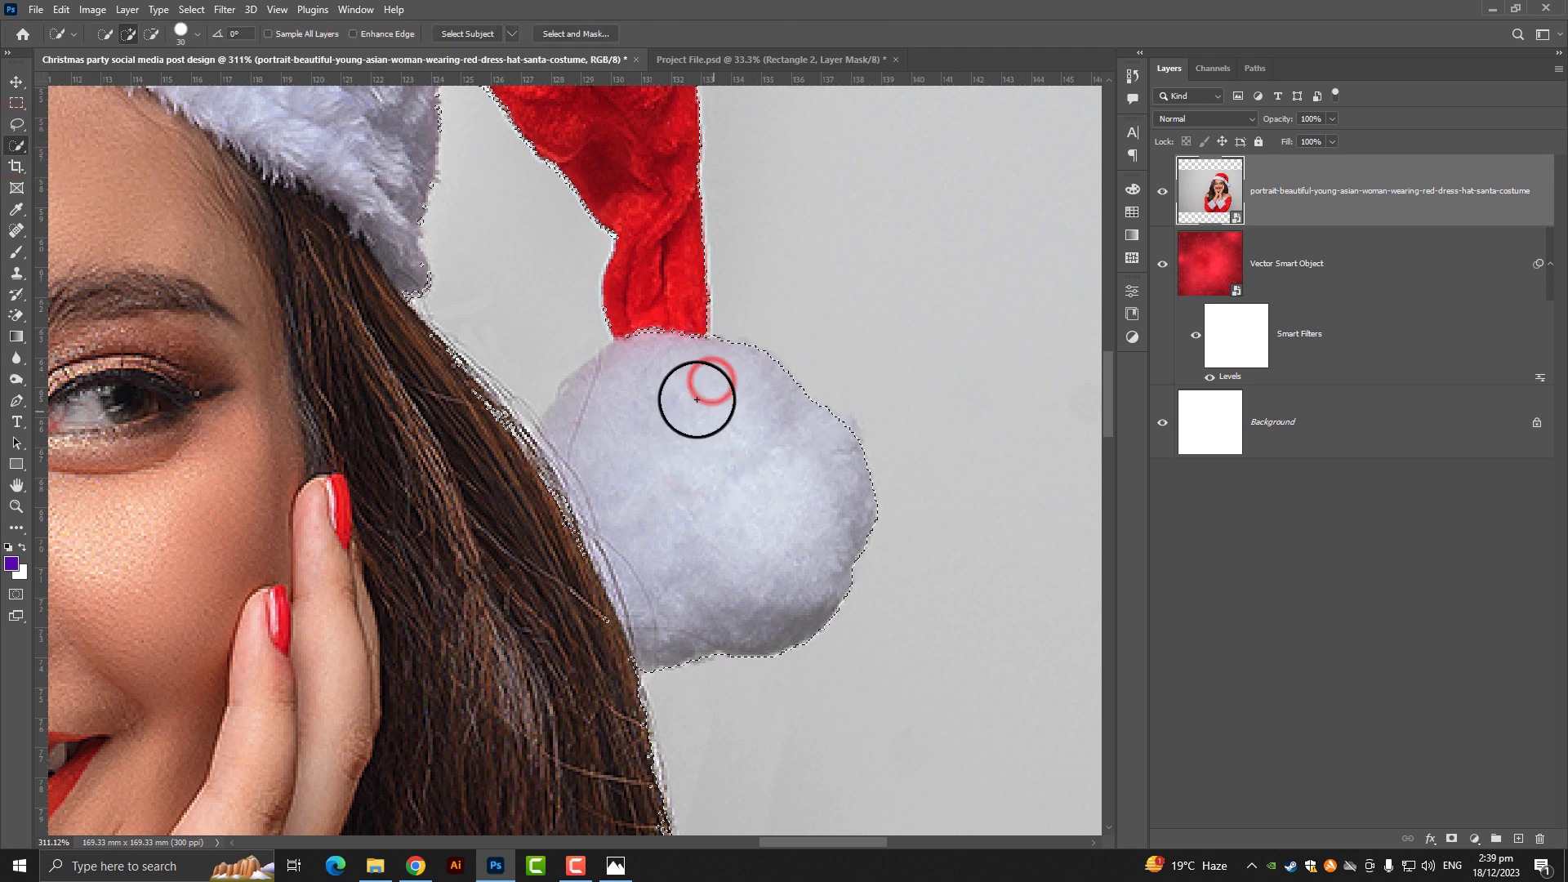
left_click(658, 356, "alt")
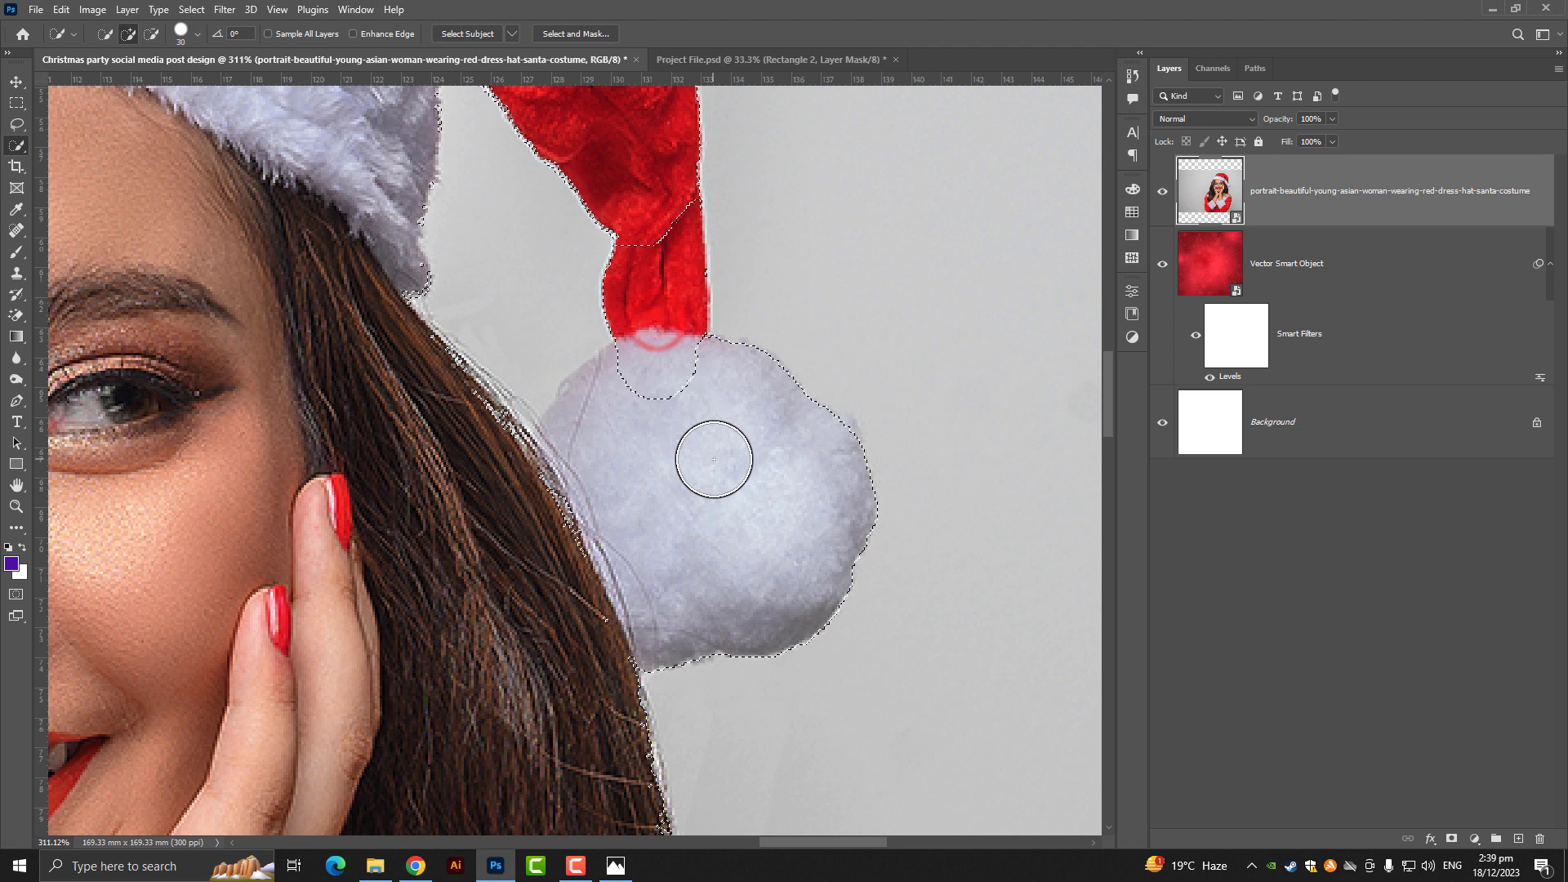
left_click(666, 384)
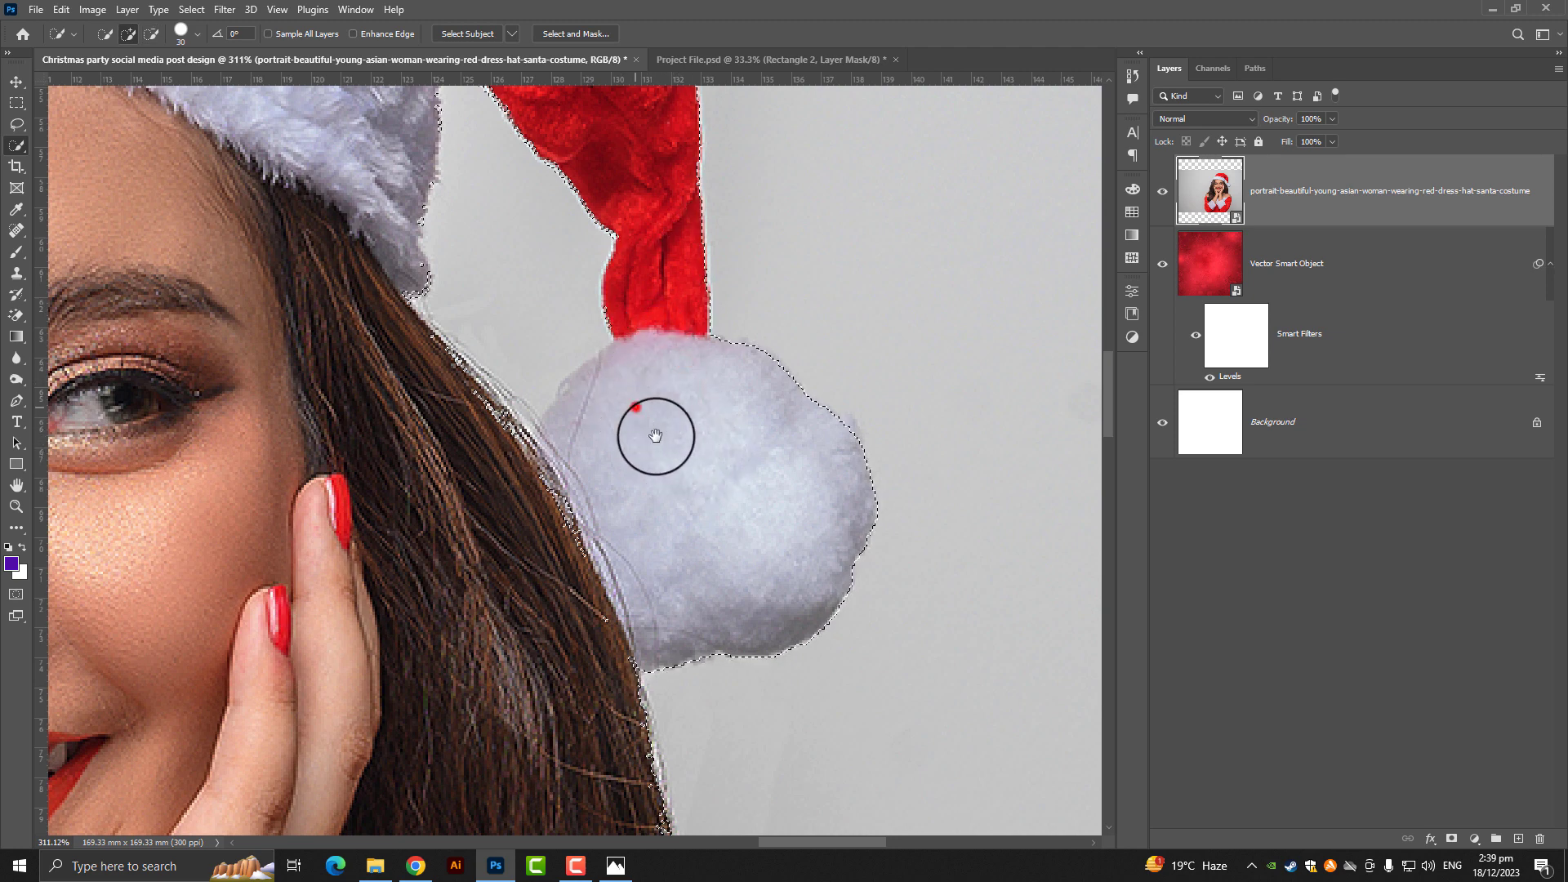
Step: Pan and zoom around the hat strap to check the selection edges
left_click_drag(656, 435, 718, 490)
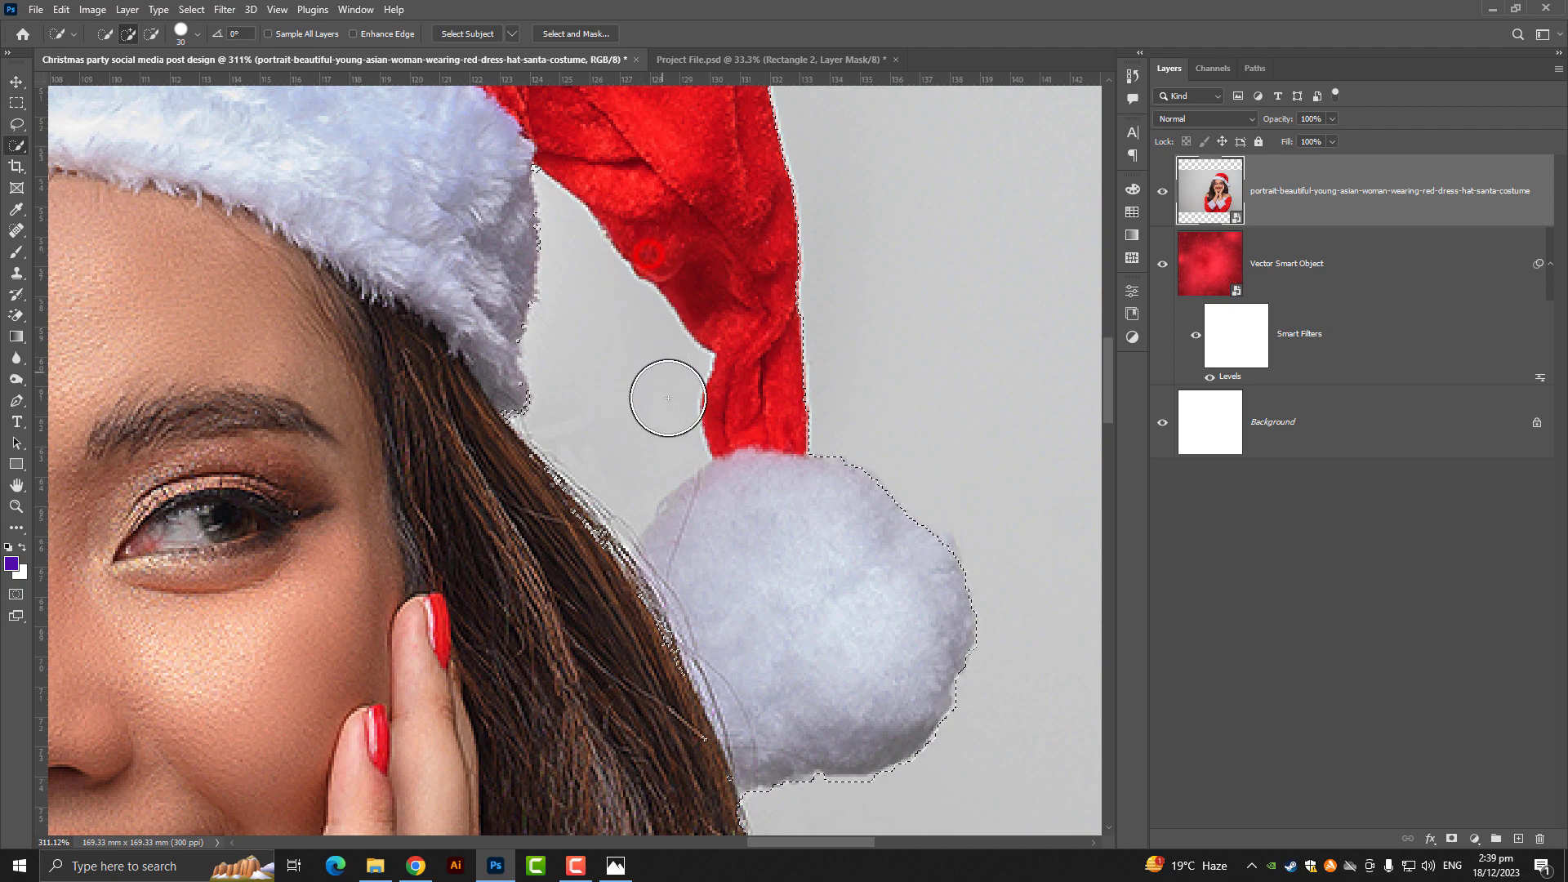
scroll(694, 413, "down", 2)
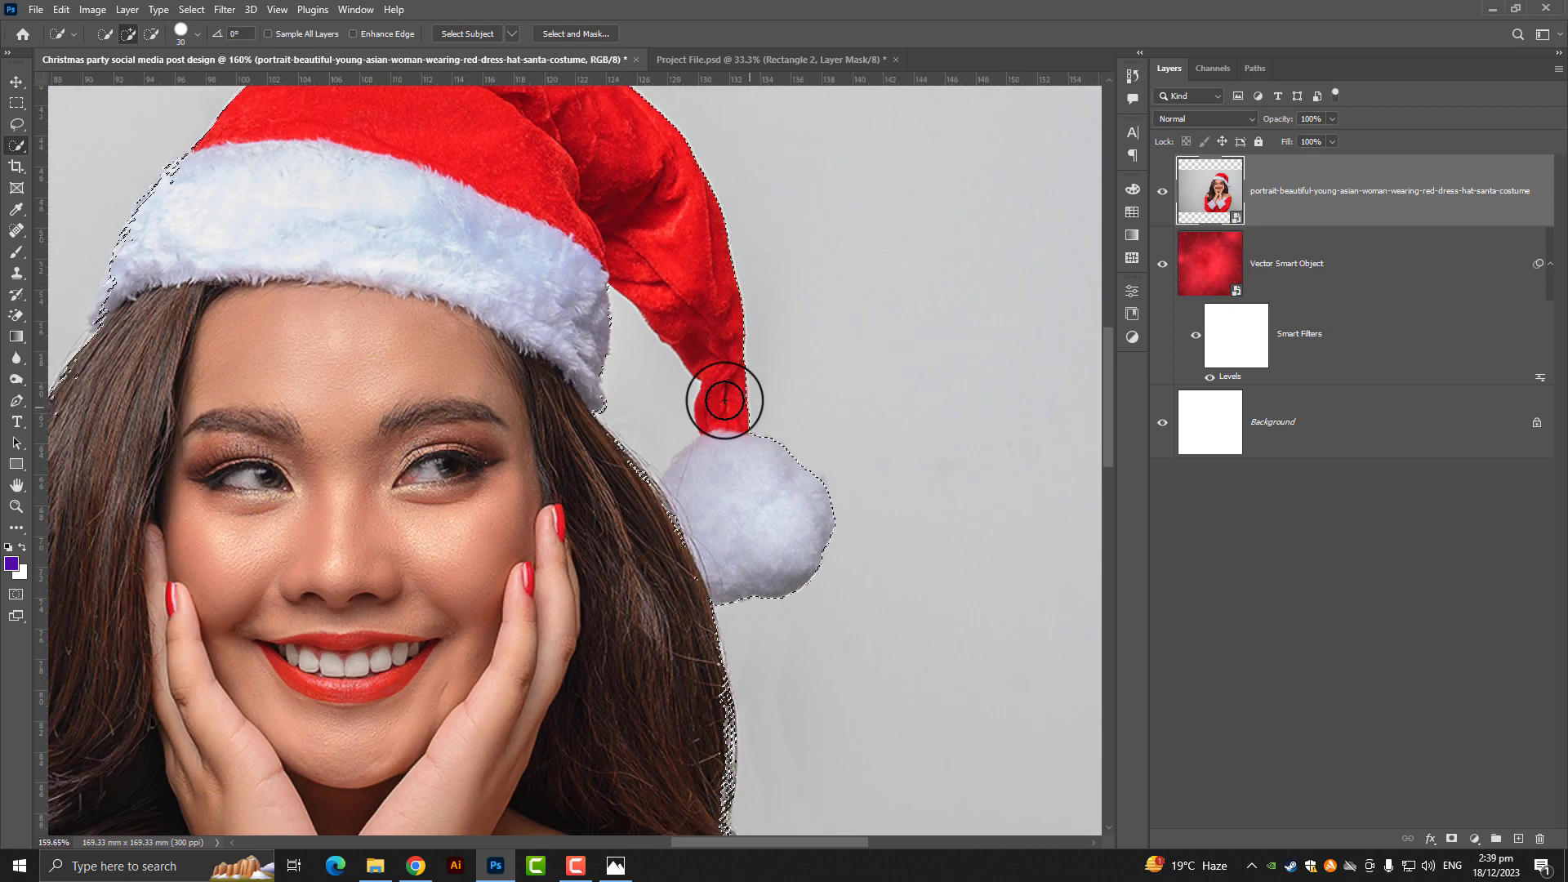
scroll(724, 401, "down", 3)
scroll(718, 388, "up", 3)
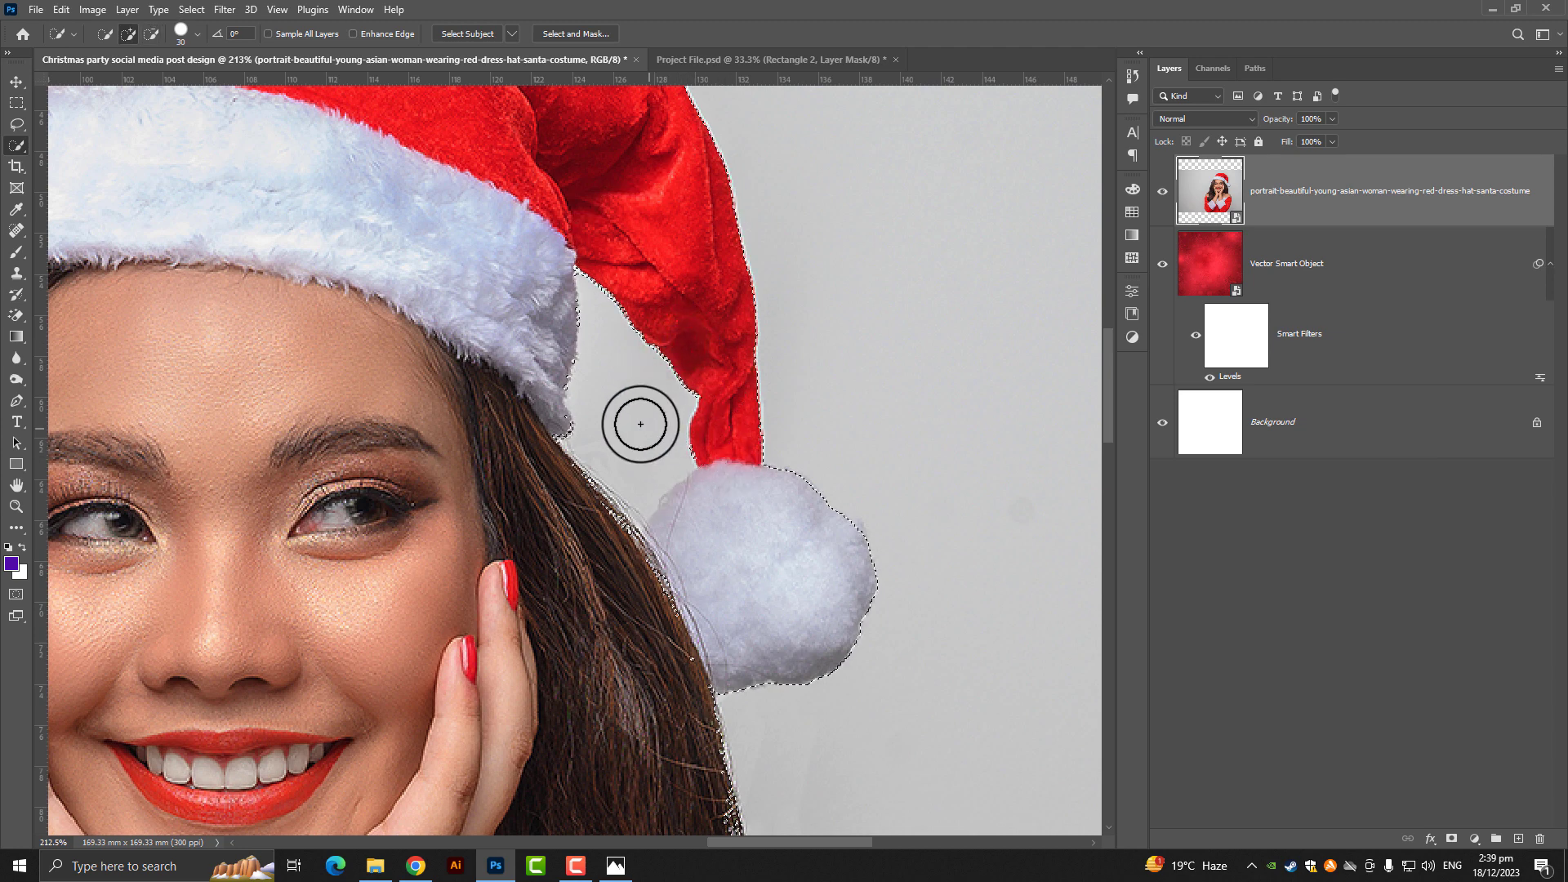
scroll(641, 424, "up", 1)
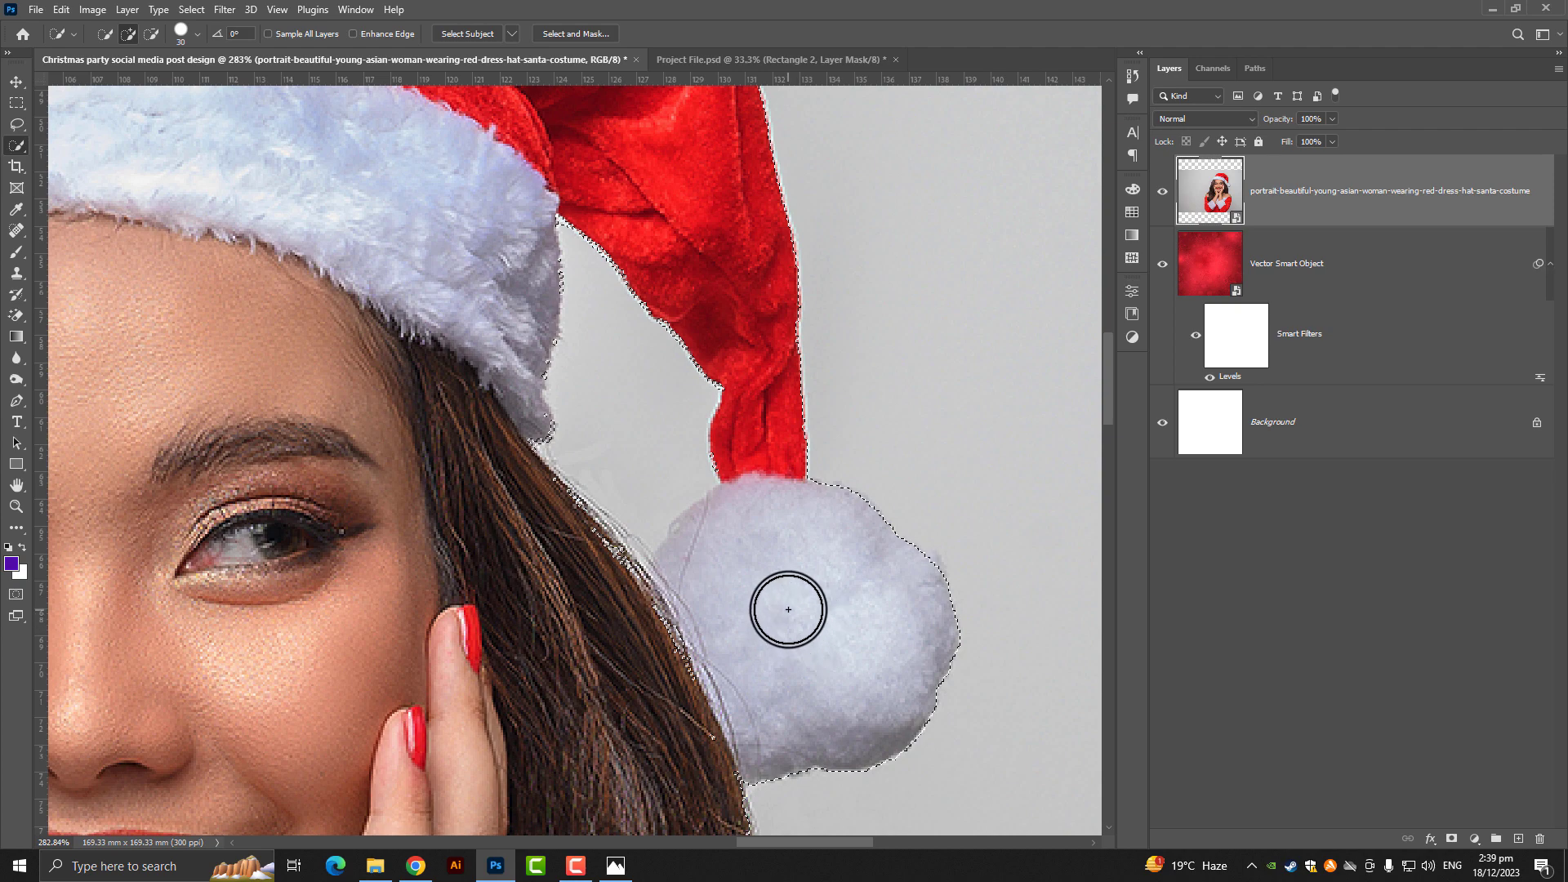
scroll(786, 602, "down", 1)
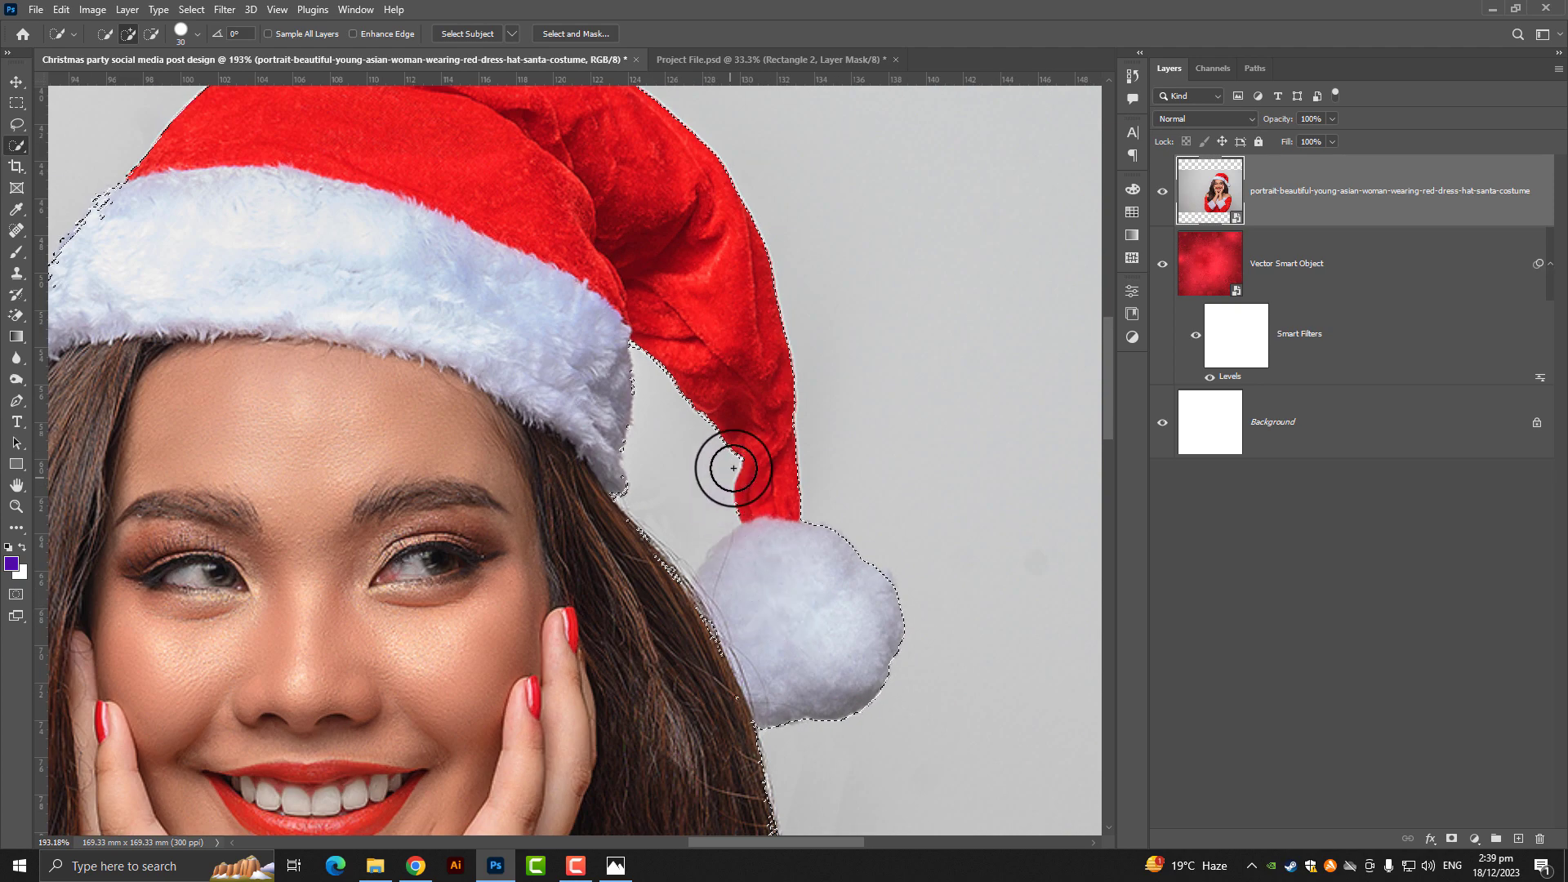
Step: Add a layer mask to the portrait, zoom in on the hat edge, and pick the Brush tool
left_click(1451, 839)
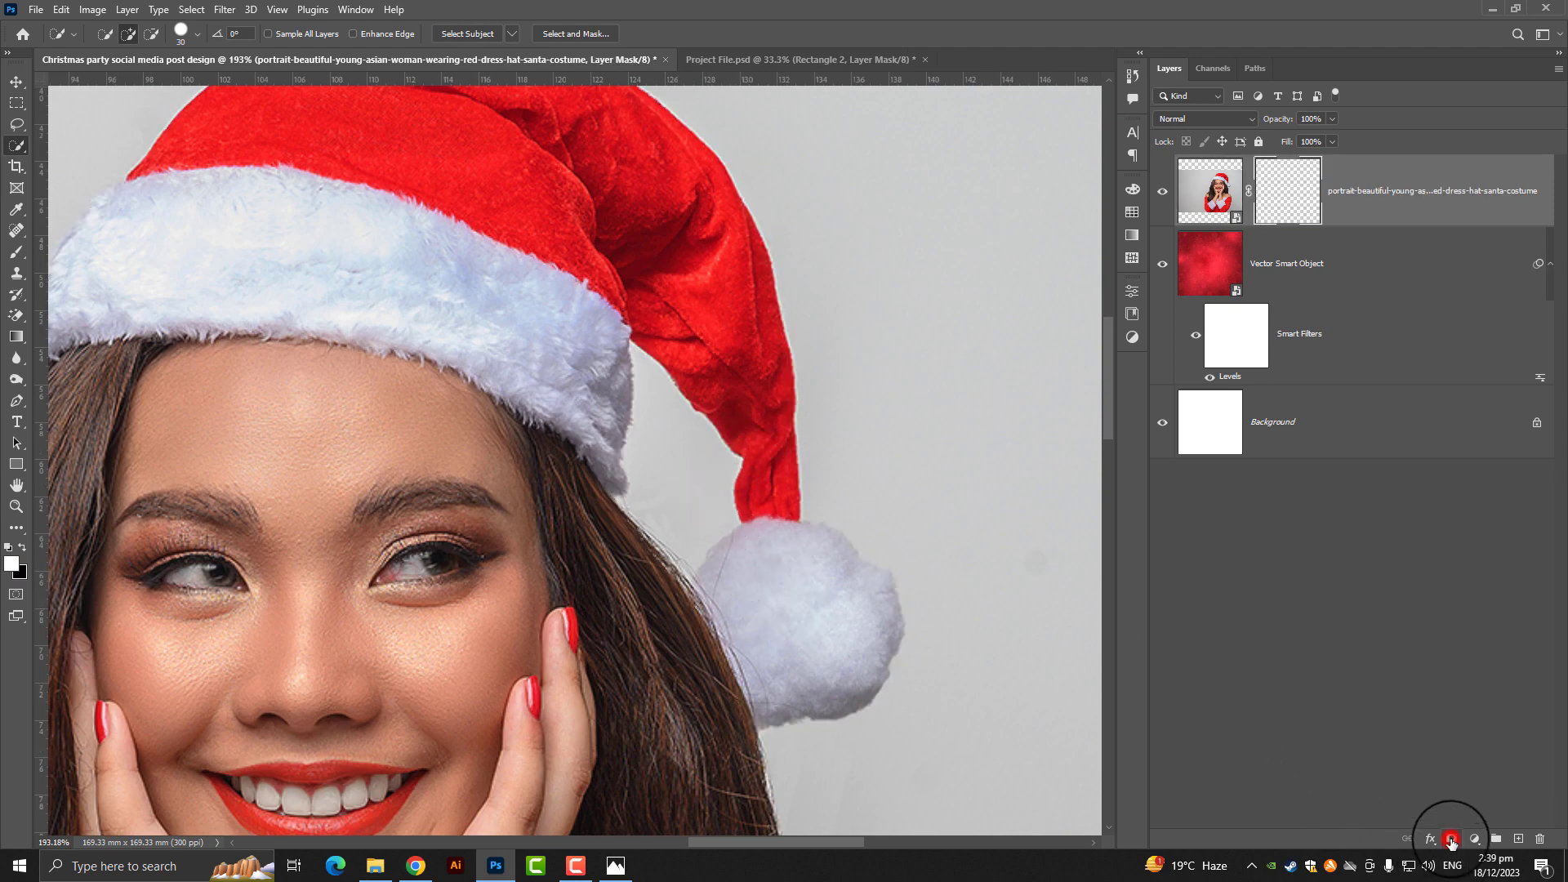
scroll(809, 563, "down", 1)
scroll(760, 536, "down", 2)
scroll(710, 515, "down", 1)
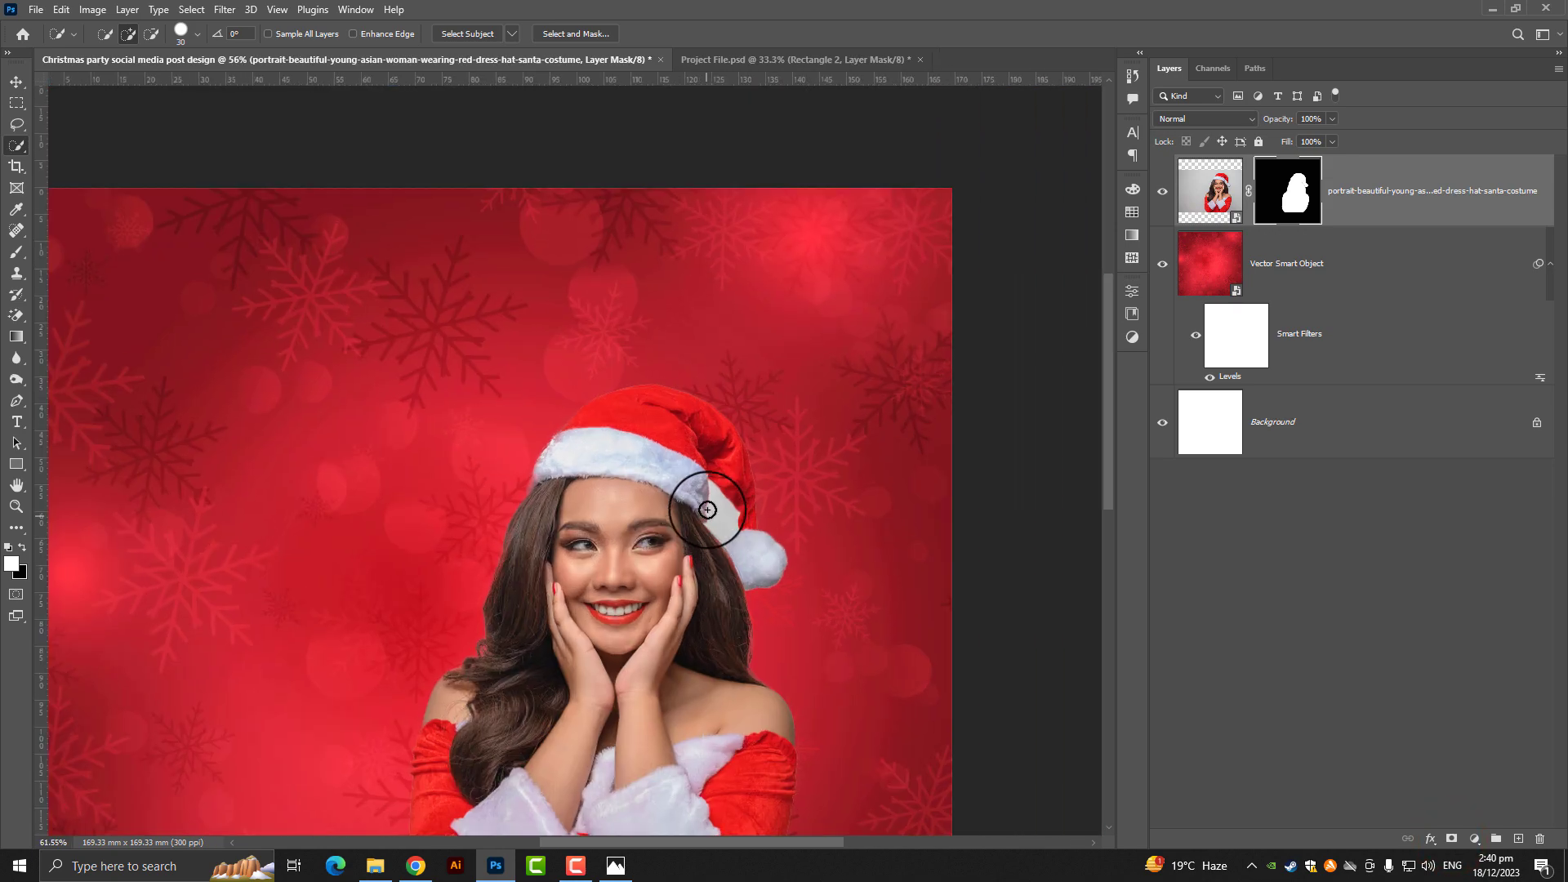
scroll(701, 508, "up", 2)
scroll(719, 491, "down", 3)
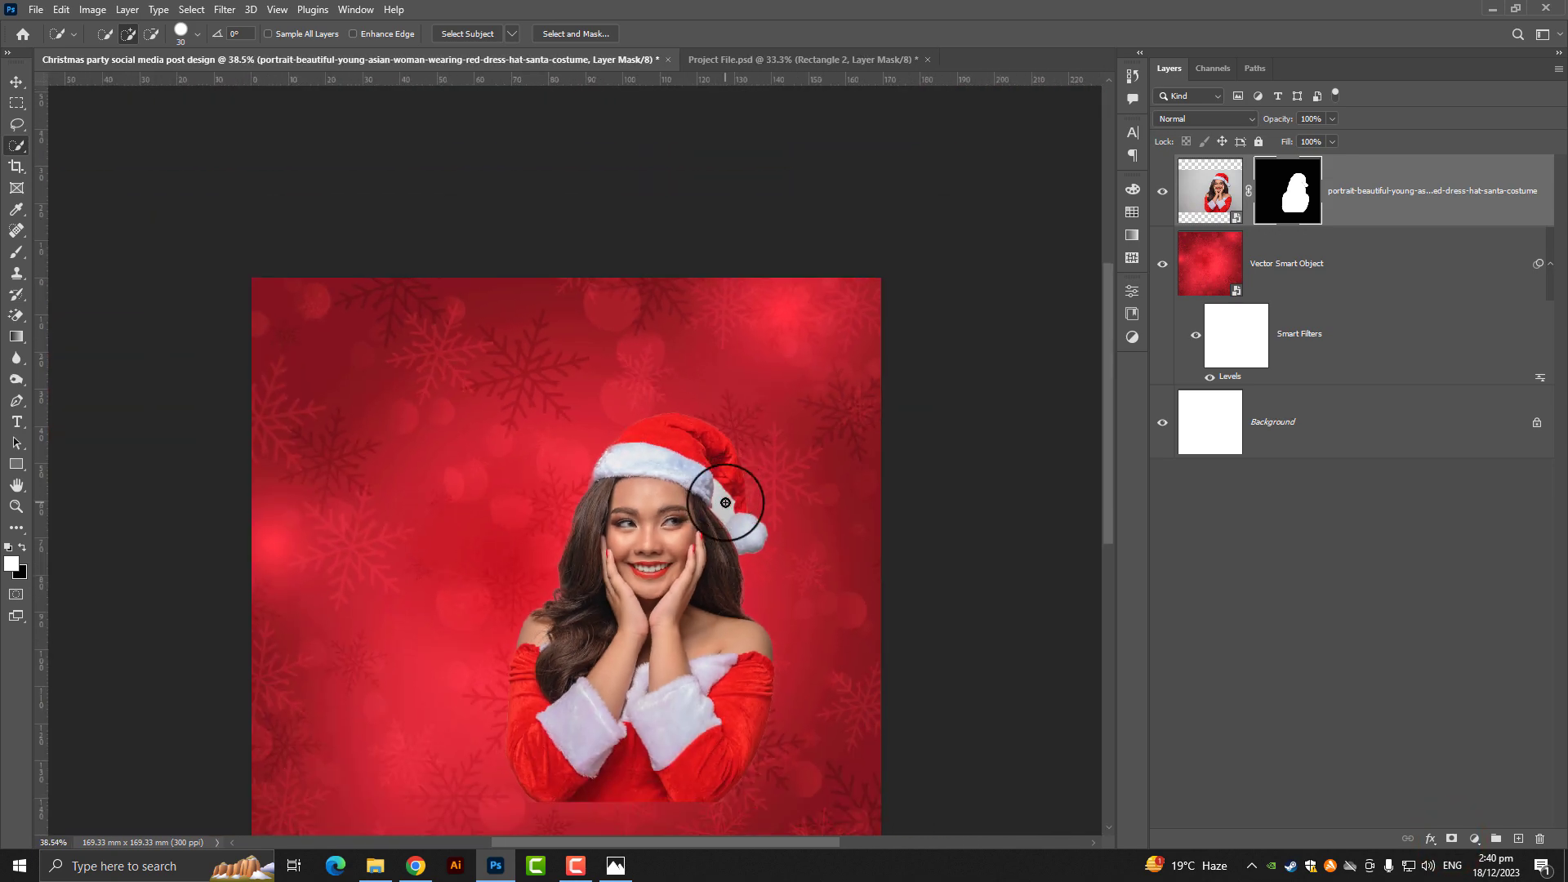
scroll(719, 490, "up", 2)
scroll(726, 514, "up", 2)
scroll(731, 521, "up", 2)
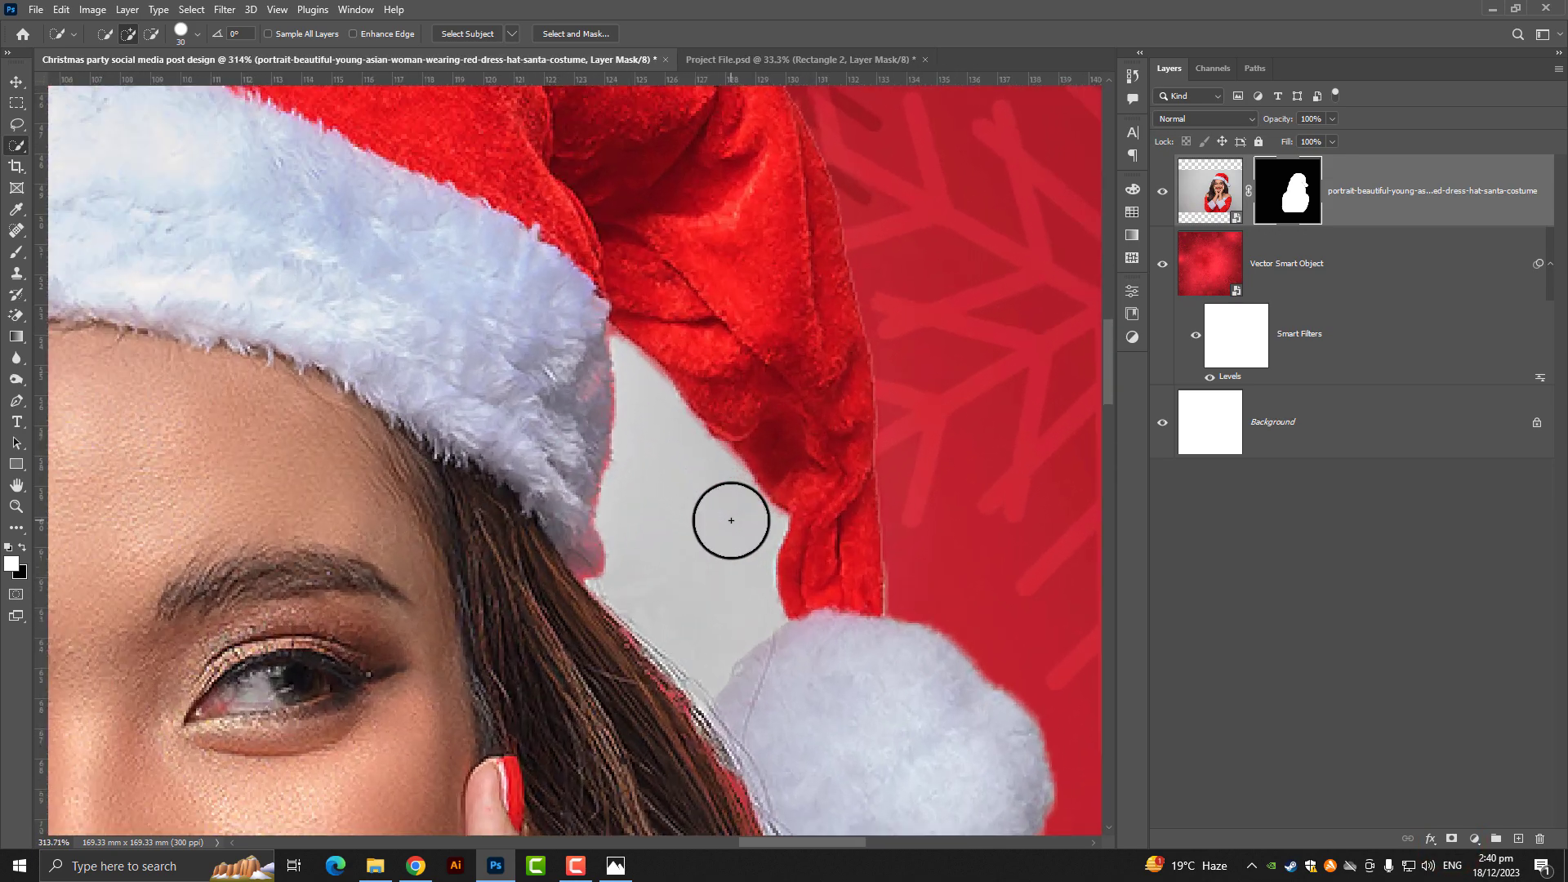
scroll(731, 520, "up", 1)
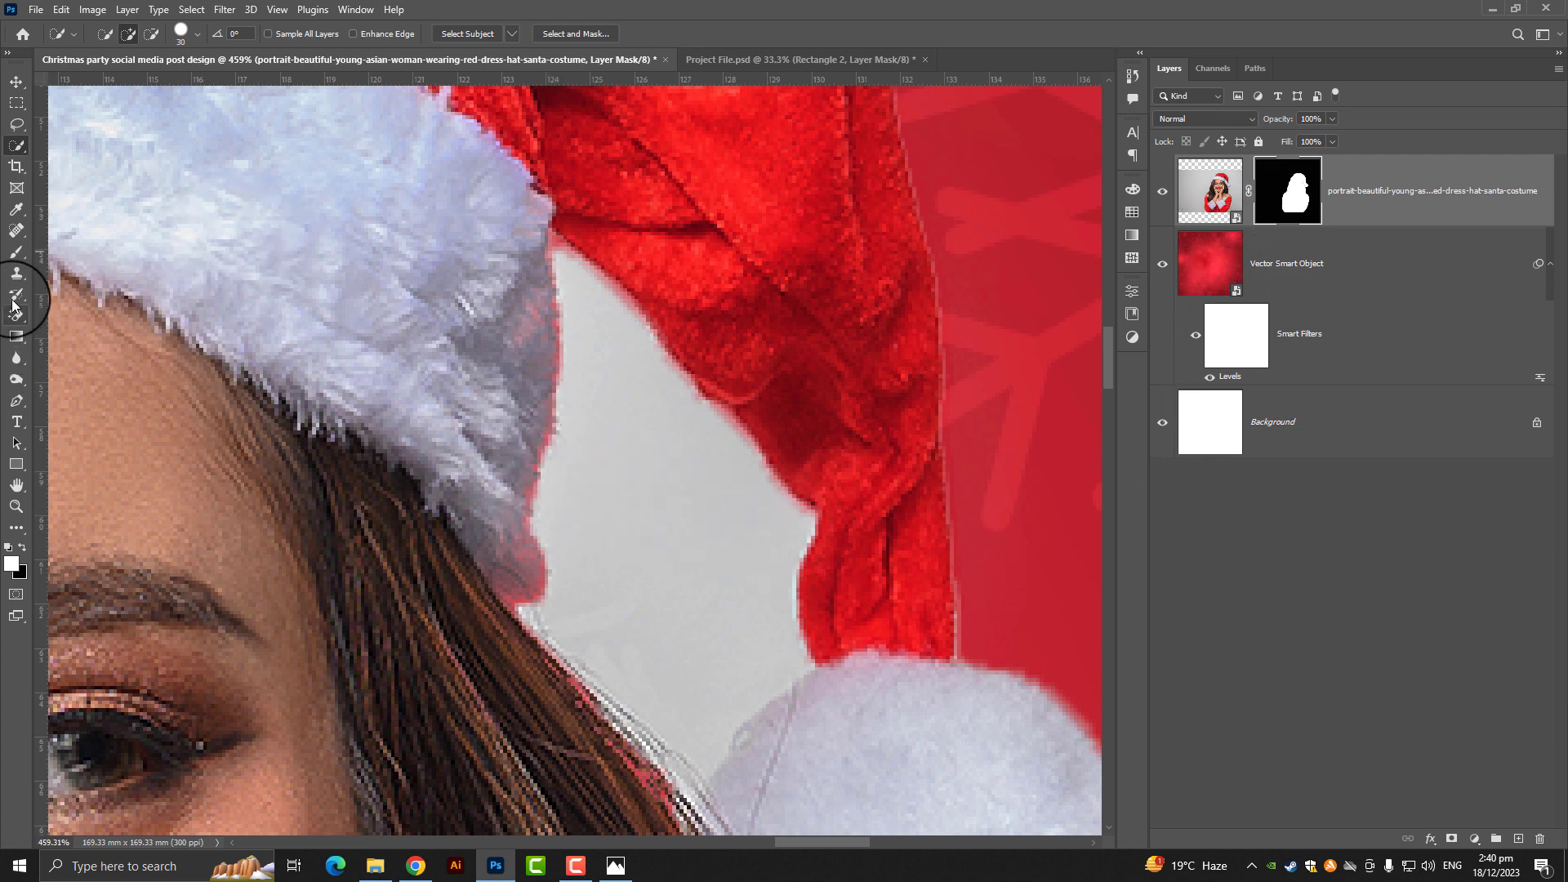
left_click(13, 255)
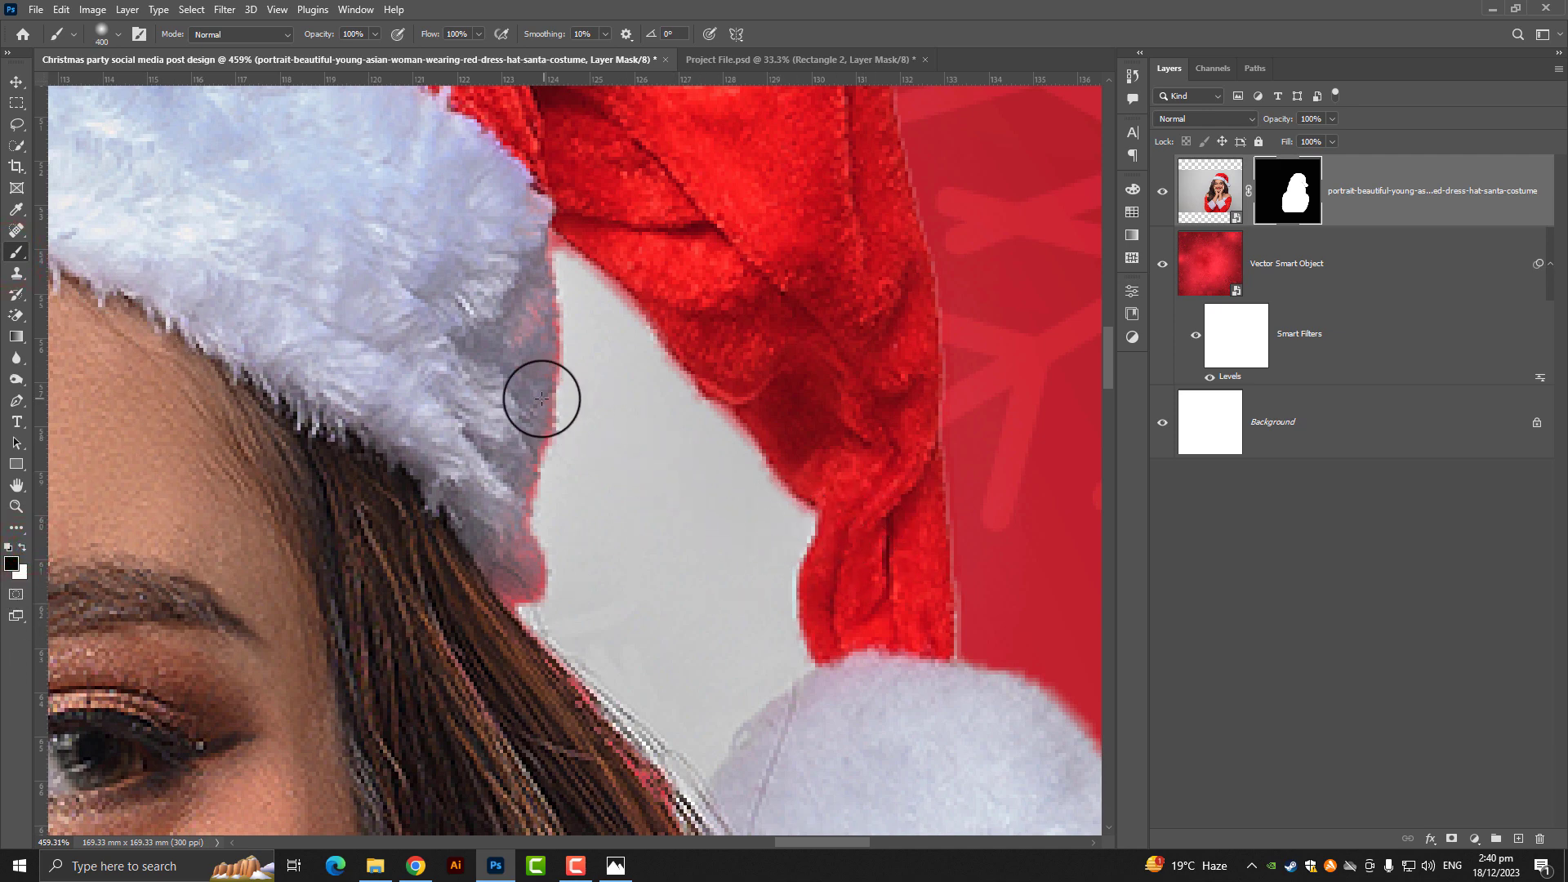
Step: Mask out the white gap beside and under the Santa hat with small black strokes
key("bracketleft")
key("bracketleft")
key("bracketleft")
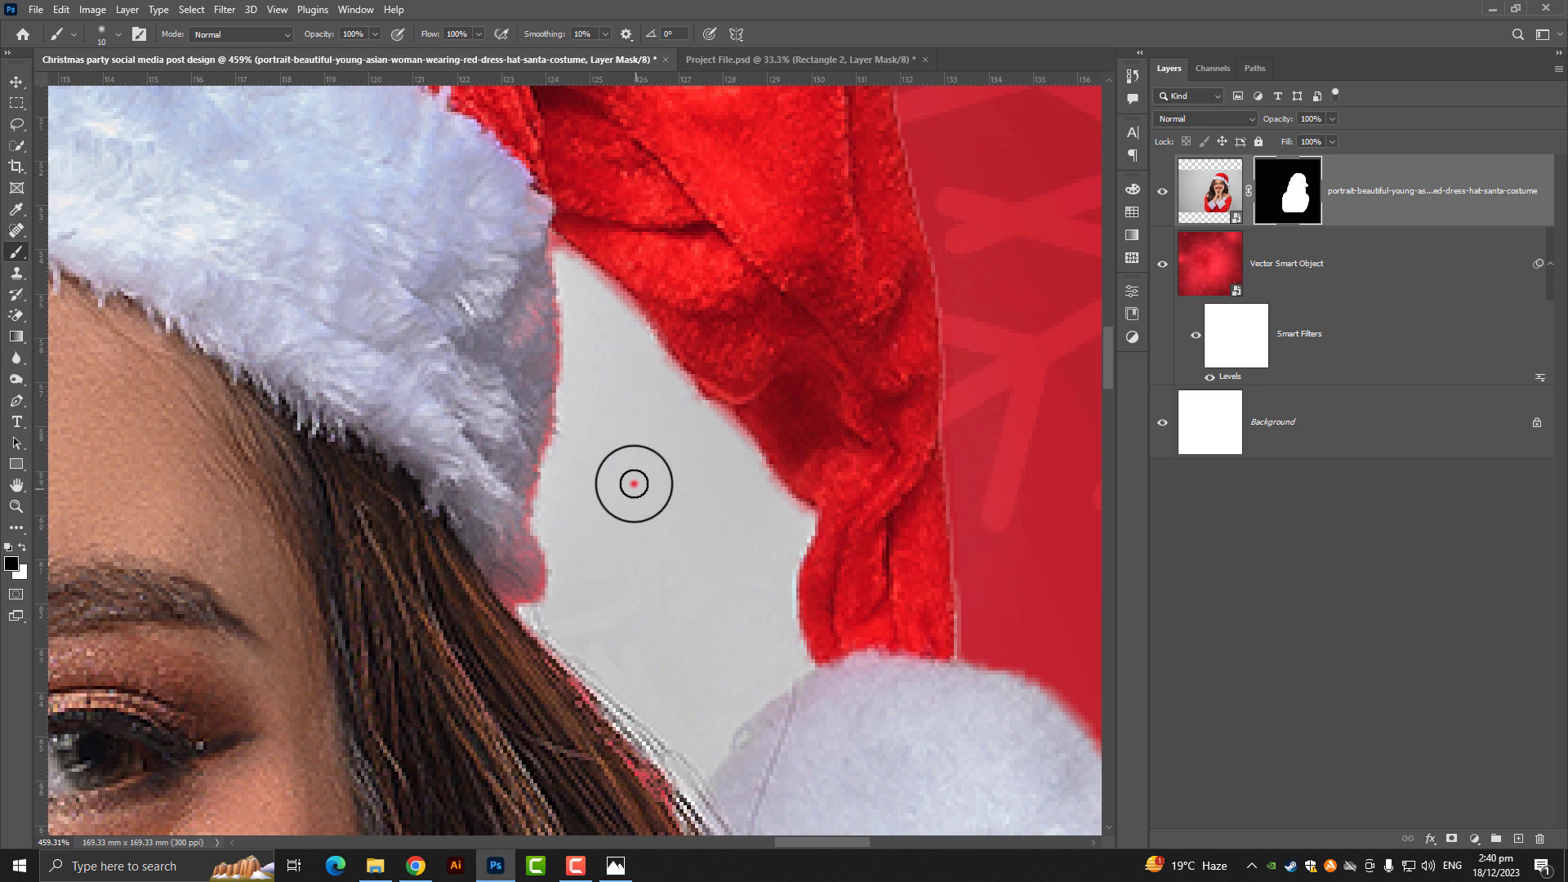
left_click_drag(634, 483, 680, 586)
key("bracketright")
key("bracketright")
key("bracketright")
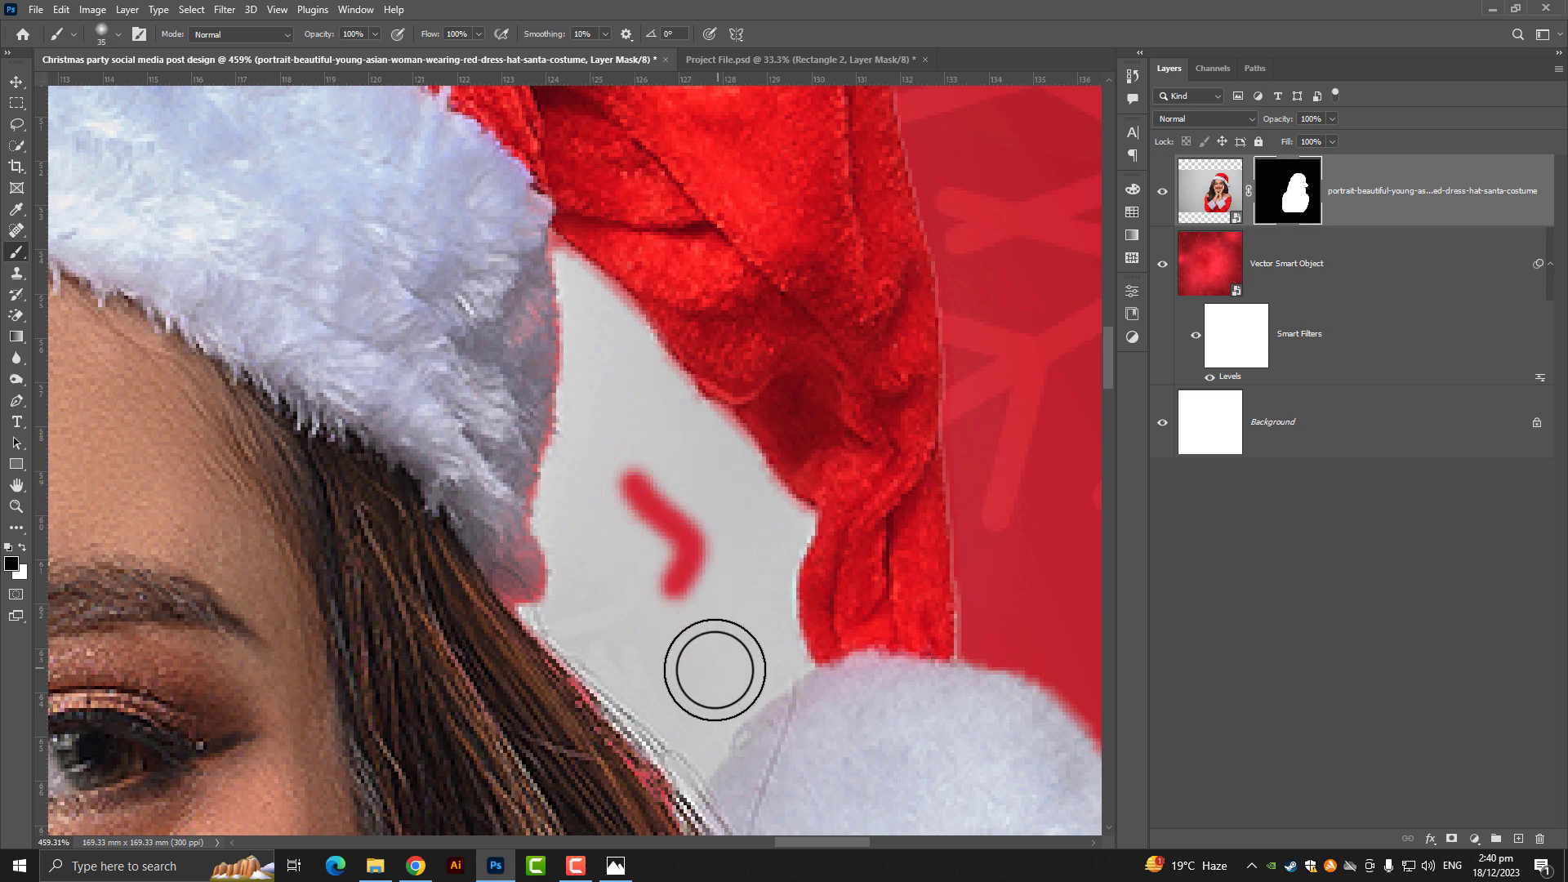
left_click_drag(714, 670, 630, 464)
key("bracketleft")
key("bracketleft")
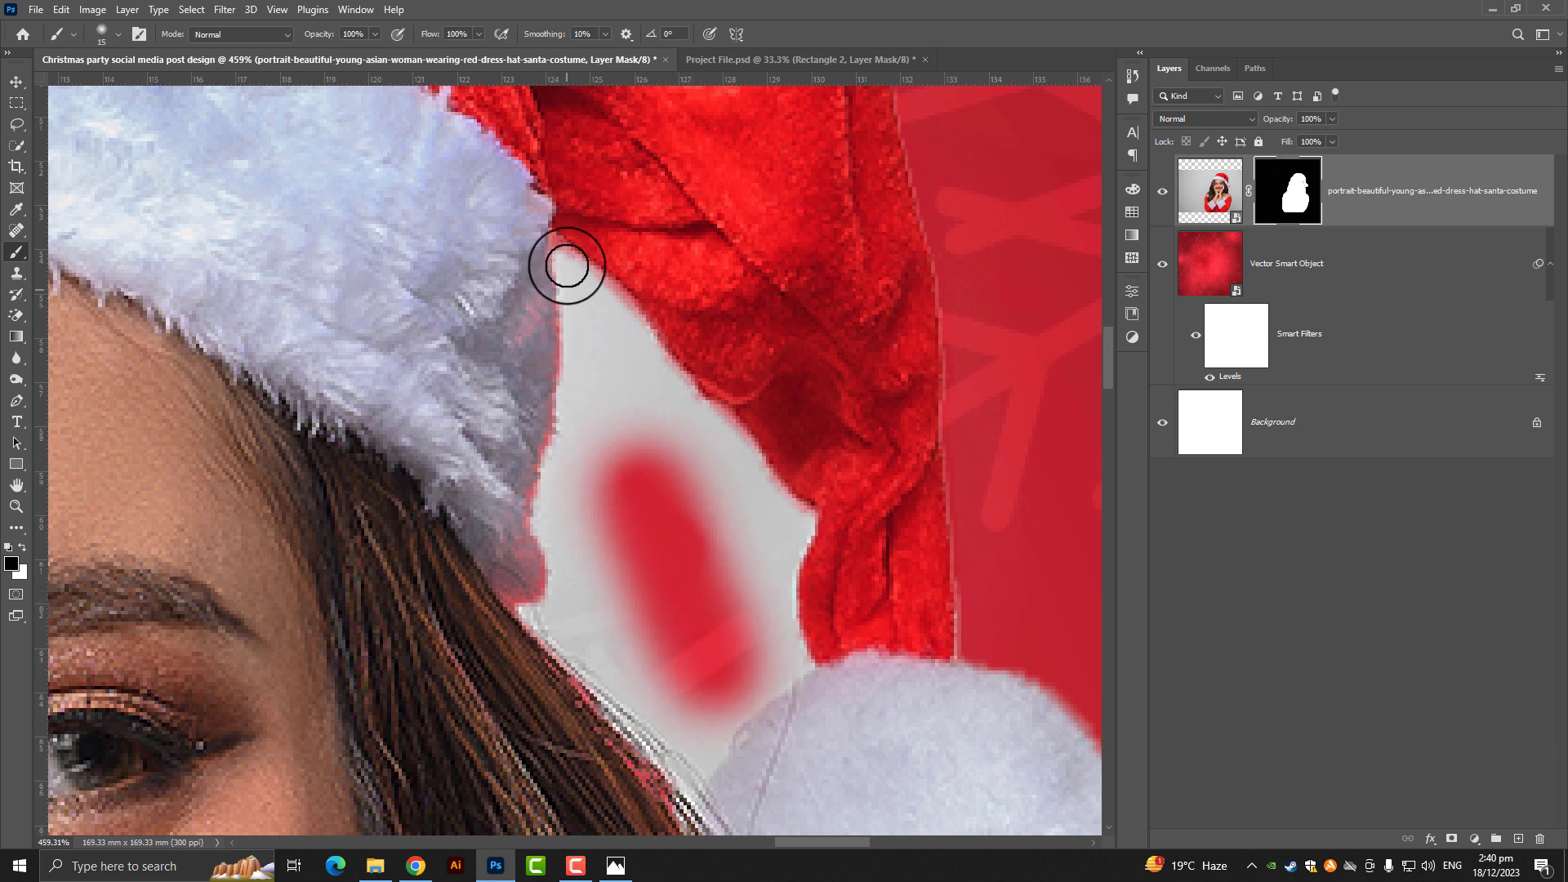
scroll(562, 248, "up", 2)
scroll(556, 259, "up", 2)
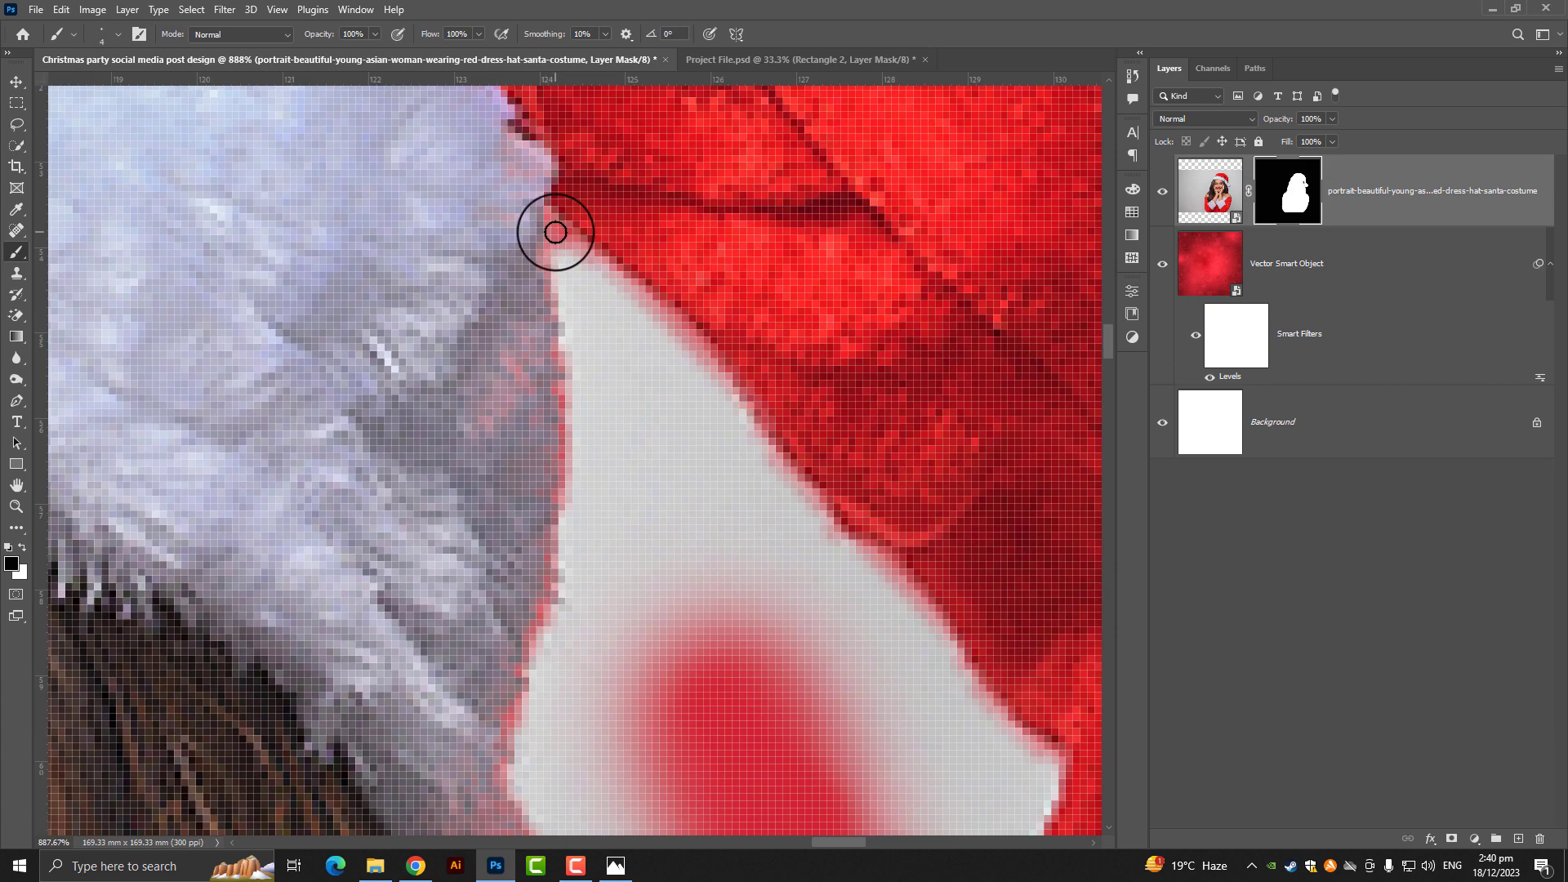
left_click_drag(550, 219, 715, 368)
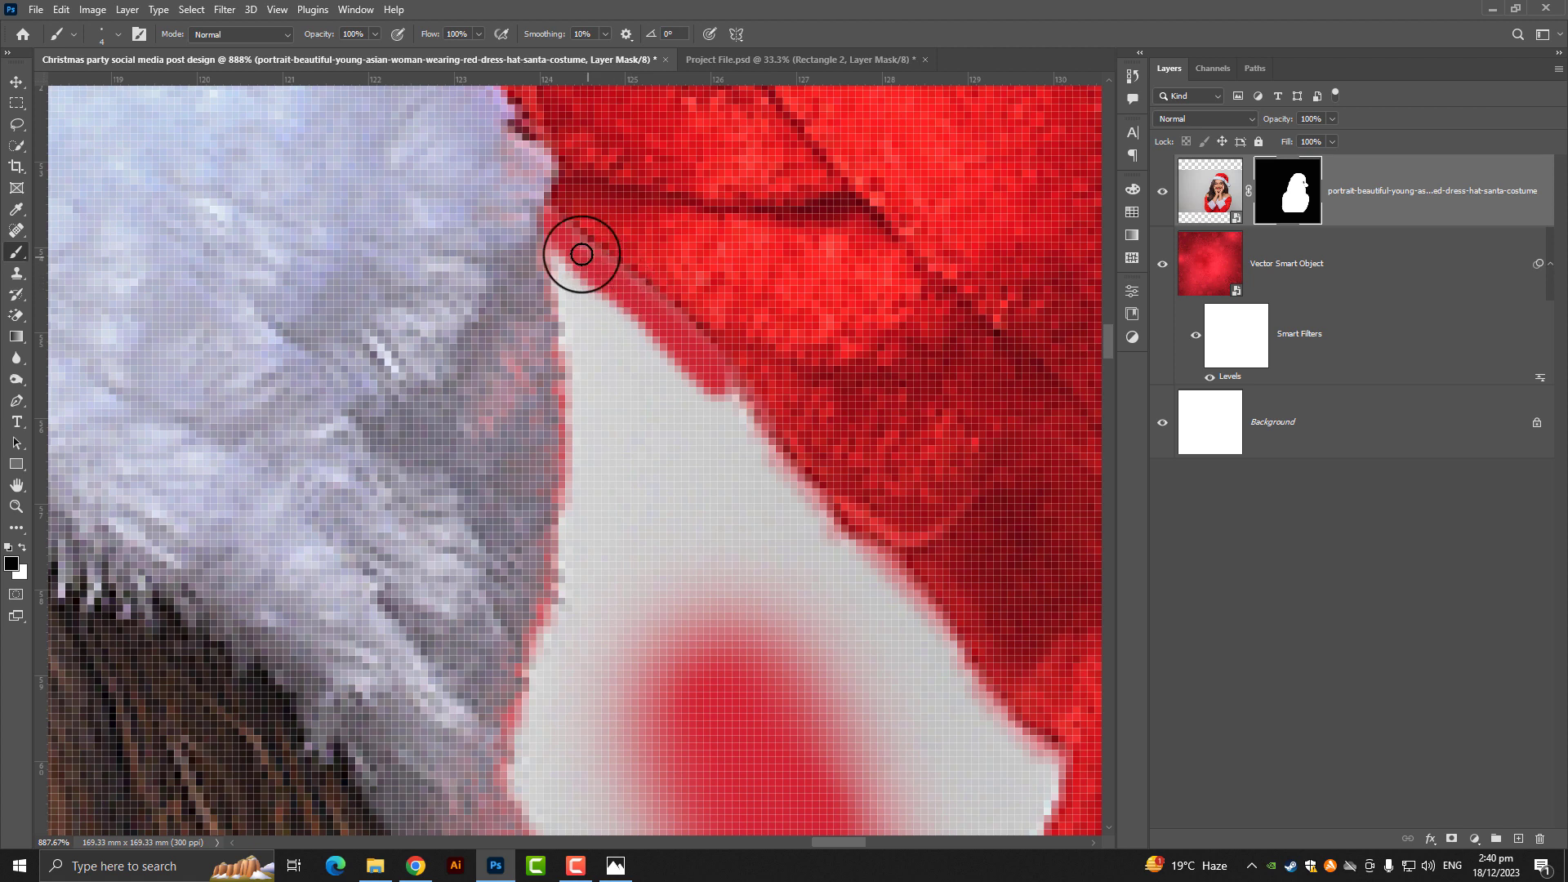
left_click_drag(582, 254, 702, 650)
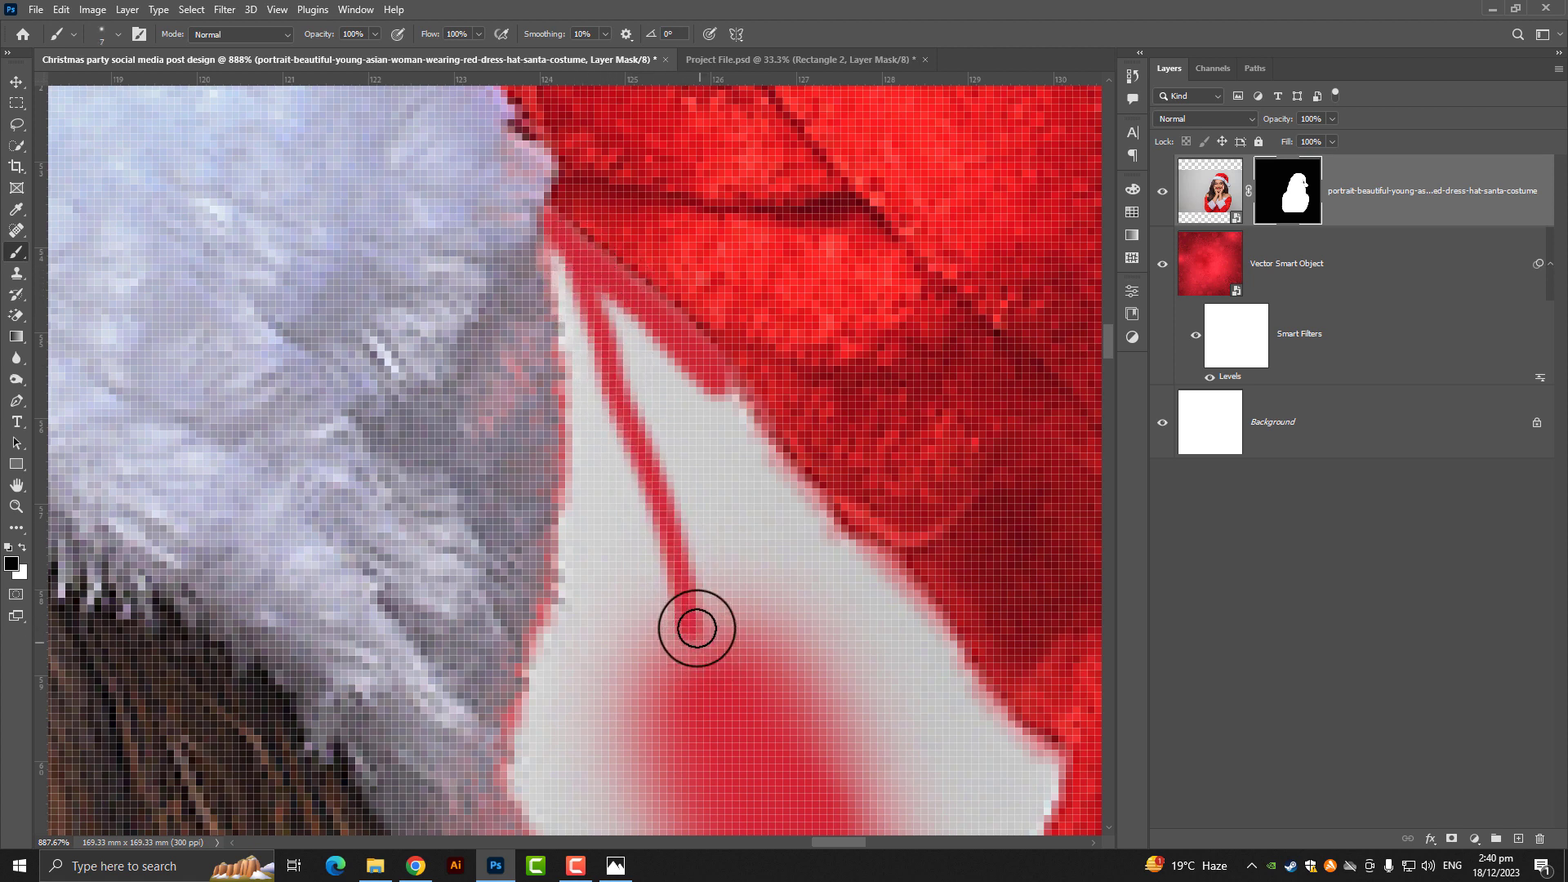
key("bracketright")
key("bracketright")
key("bracketright")
key("bracketright")
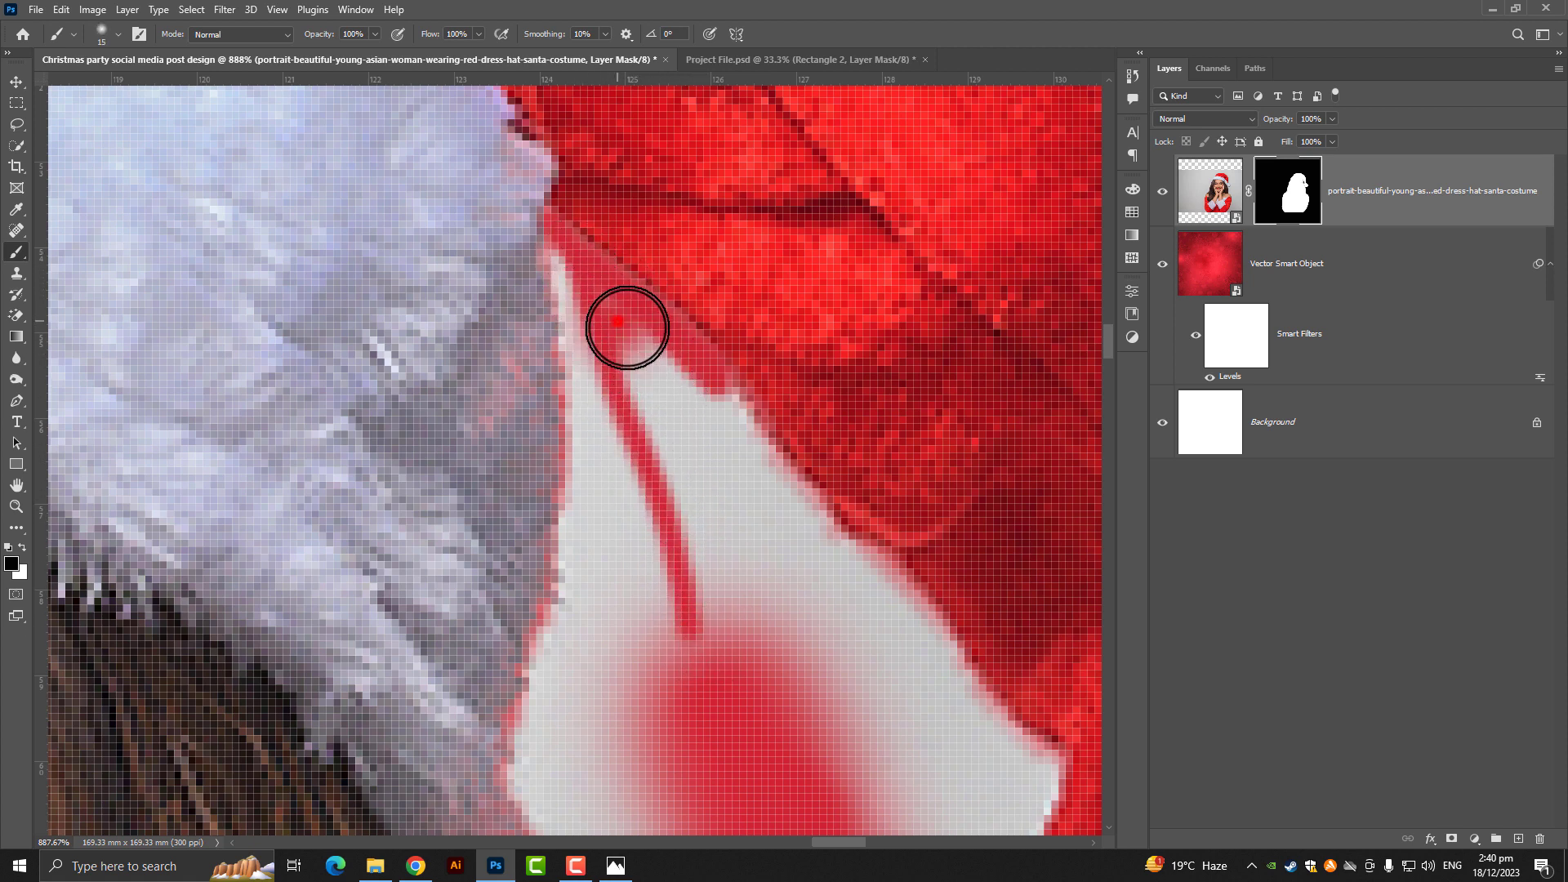
mouse_move(626, 327)
left_mouse_down()
mouse_move(840, 602)
mouse_move(738, 575)
mouse_move(658, 423)
mouse_move(871, 654)
mouse_move(912, 631)
left_mouse_up()
key("bracketleft")
key("bracketleft")
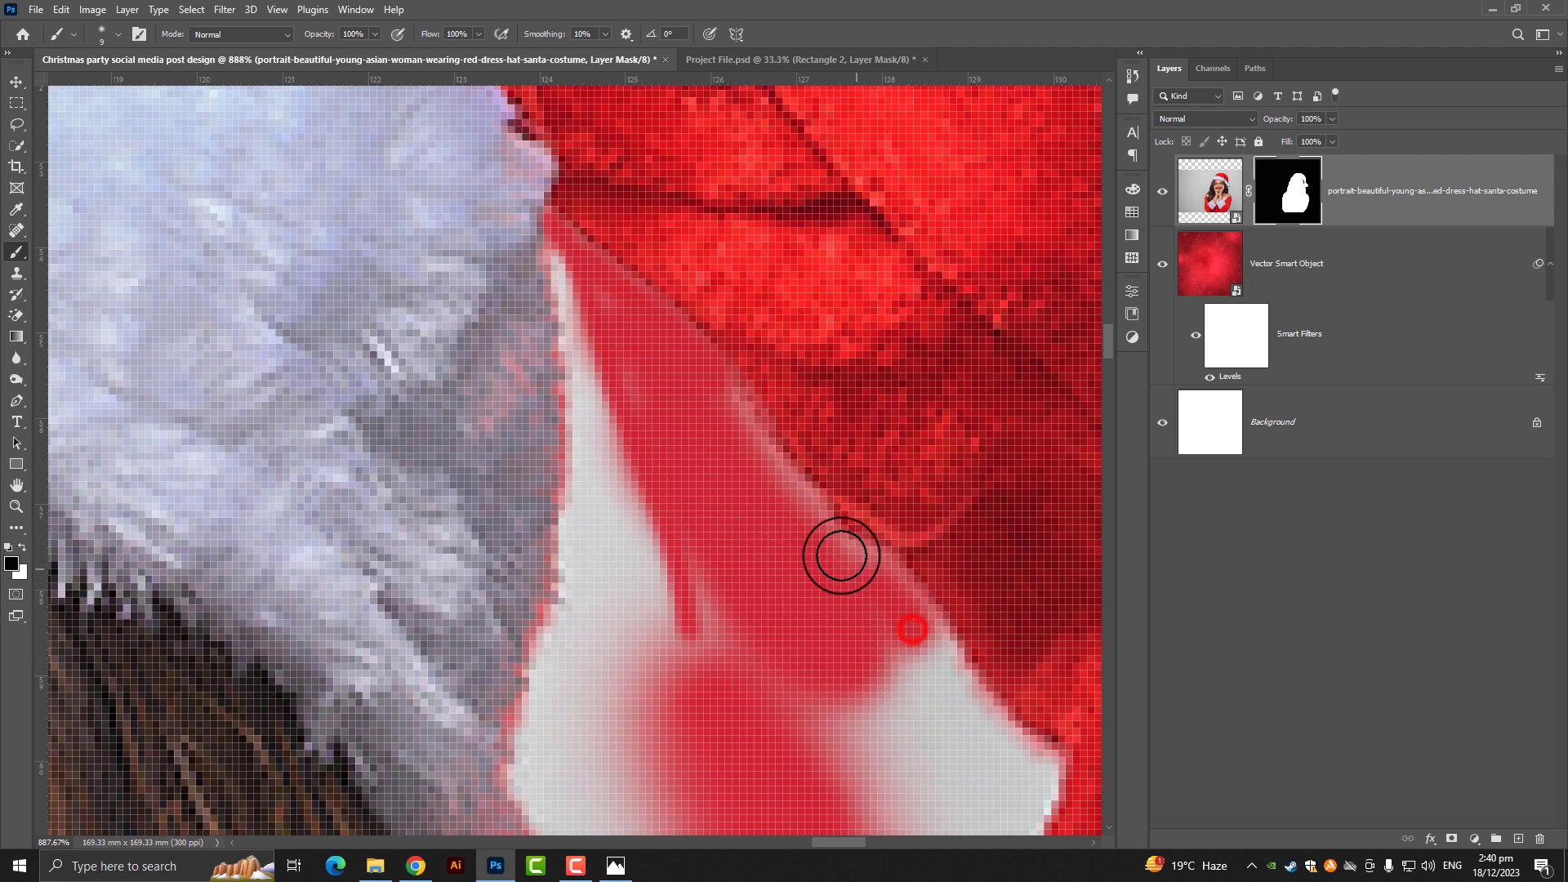
Step: Paint black over the remaining white gap toward the pom-pom and near the hair
scroll(764, 474, "down", 5)
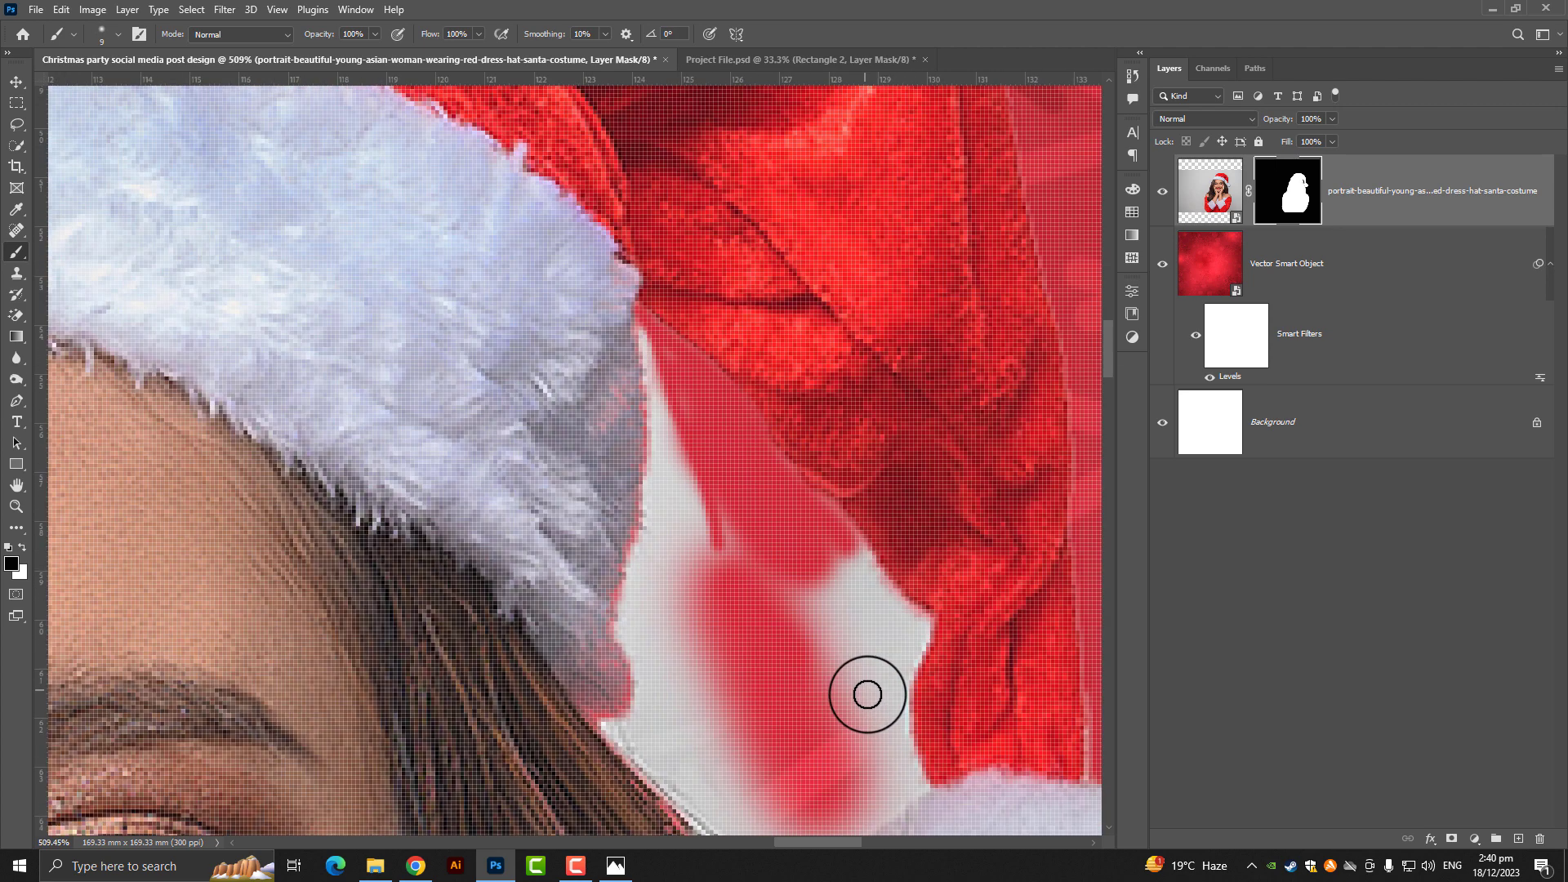
scroll(867, 695, "up", 3)
key("bracketright")
left_click(931, 609)
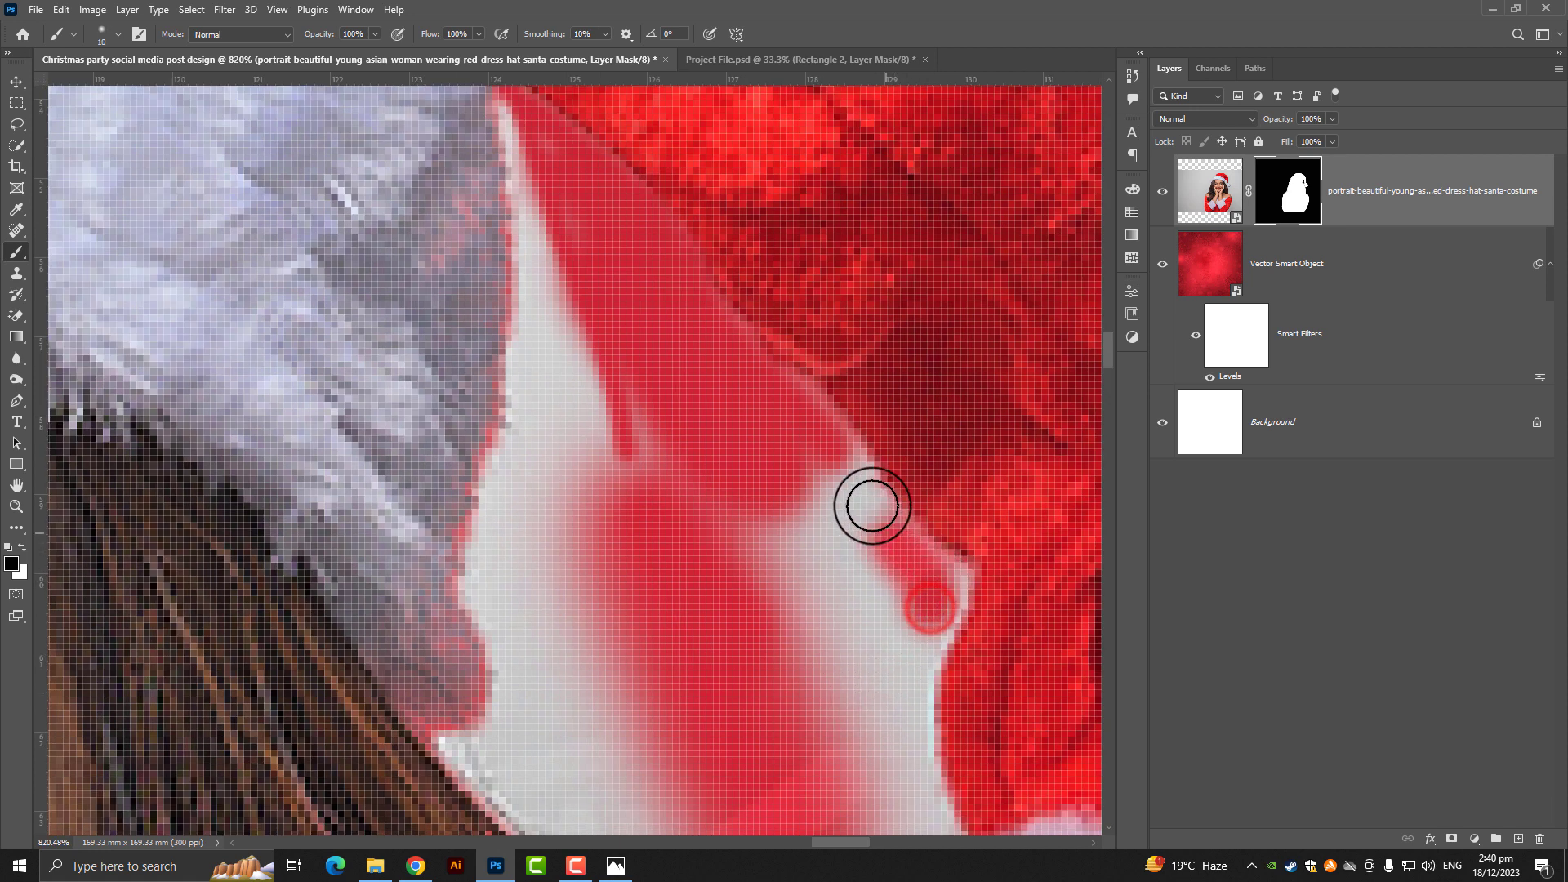
mouse_move(872, 506)
left_mouse_down()
mouse_move(816, 445)
mouse_move(931, 574)
mouse_move(936, 618)
mouse_move(910, 676)
mouse_move(816, 487)
mouse_move(909, 624)
left_mouse_up()
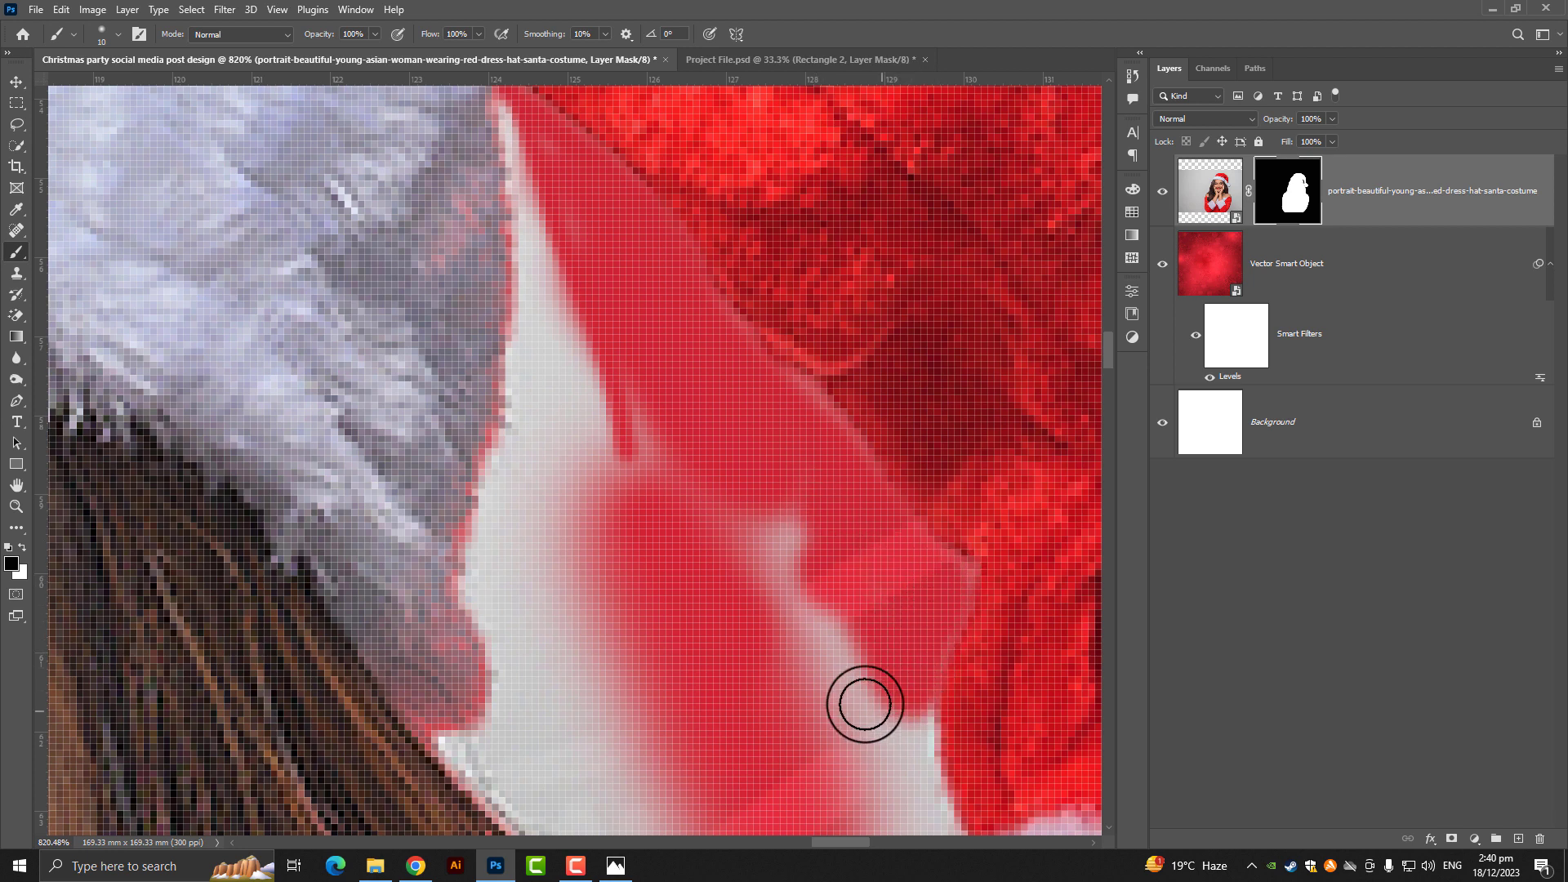
scroll(817, 671, "down", 5)
left_click_drag(797, 620, 840, 724)
scroll(842, 735, "up", 4)
scroll(844, 738, "up", 4)
key("bracketleft")
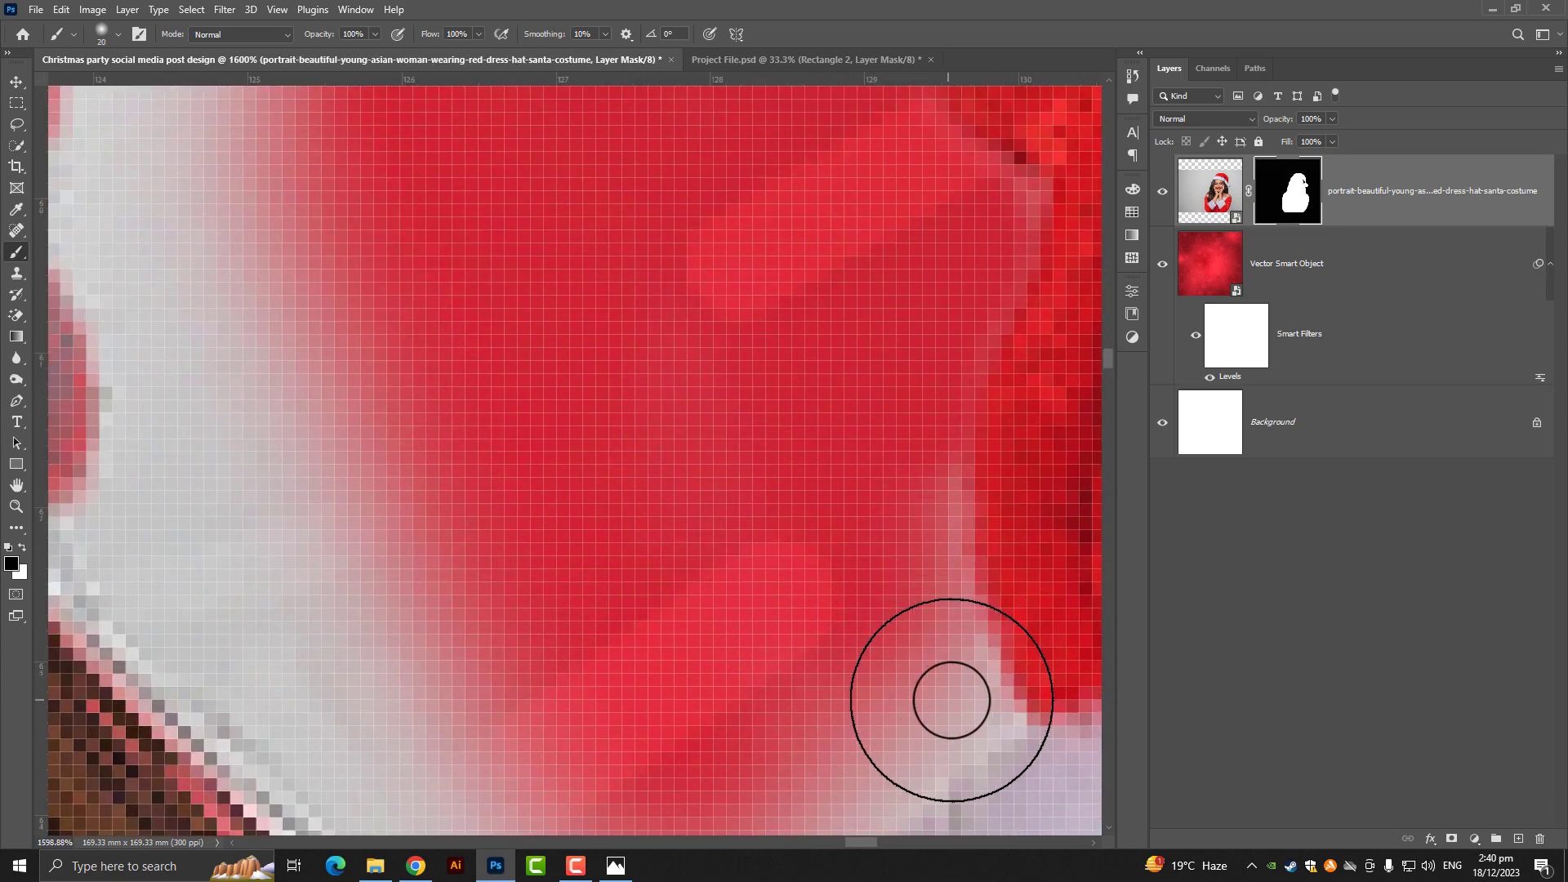
key("bracketleft")
key("bracketleft")
key("bracketleft")
key("bracketleft")
mouse_move(1007, 729)
left_mouse_down()
mouse_move(945, 580)
mouse_move(928, 354)
left_mouse_up()
scroll(939, 645, "down", 3)
scroll(934, 653, "down", 2)
scroll(935, 653, "up", 2)
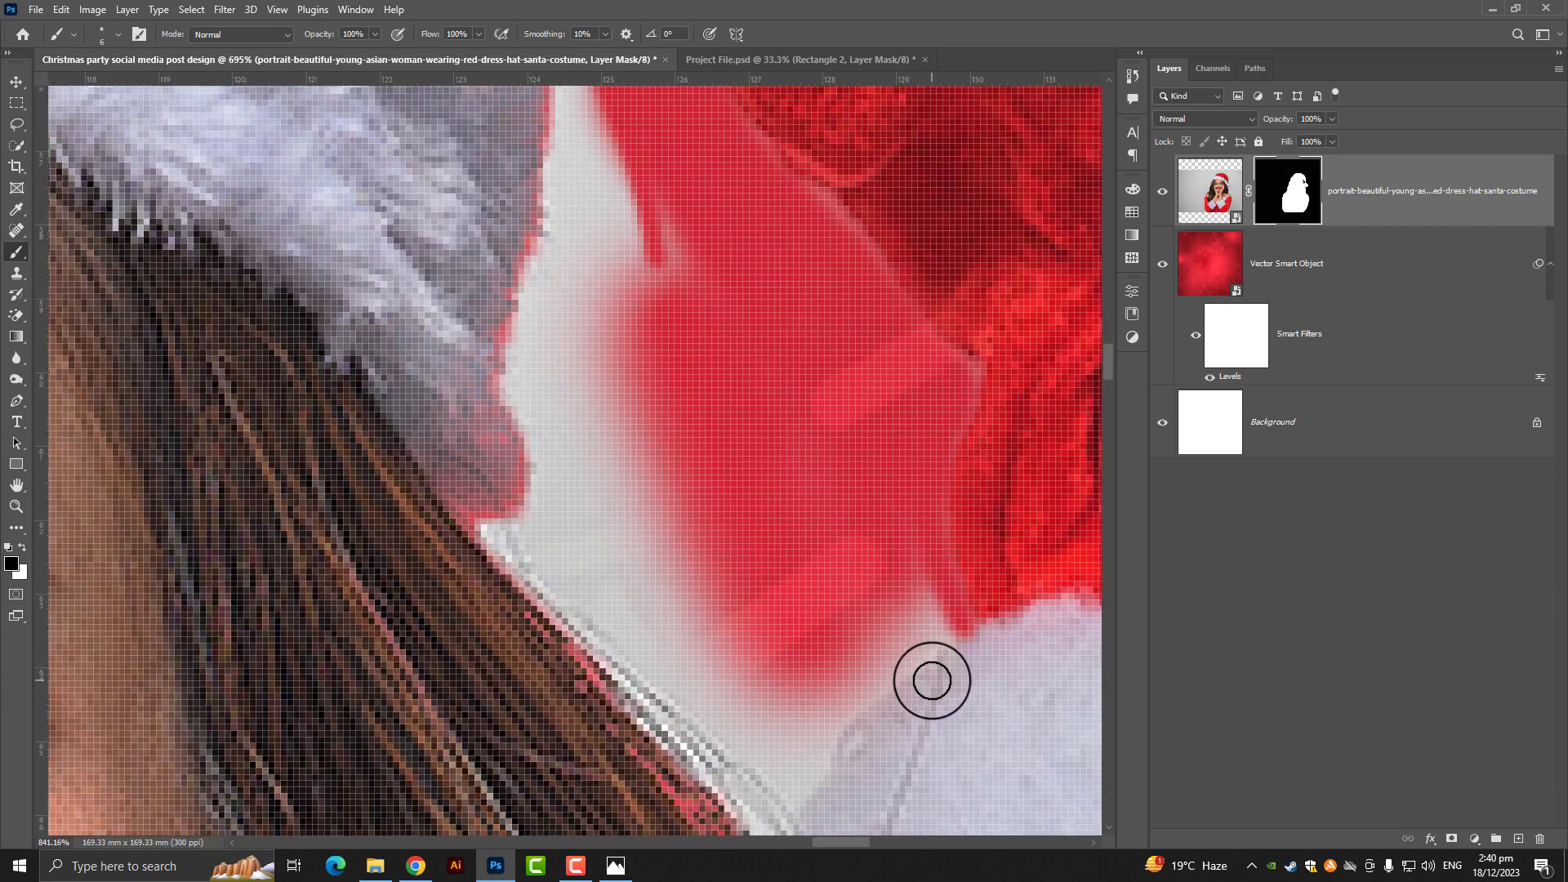
scroll(931, 649, "up", 1)
key("bracketright")
key("bracketright")
key("bracketright")
key("bracketright")
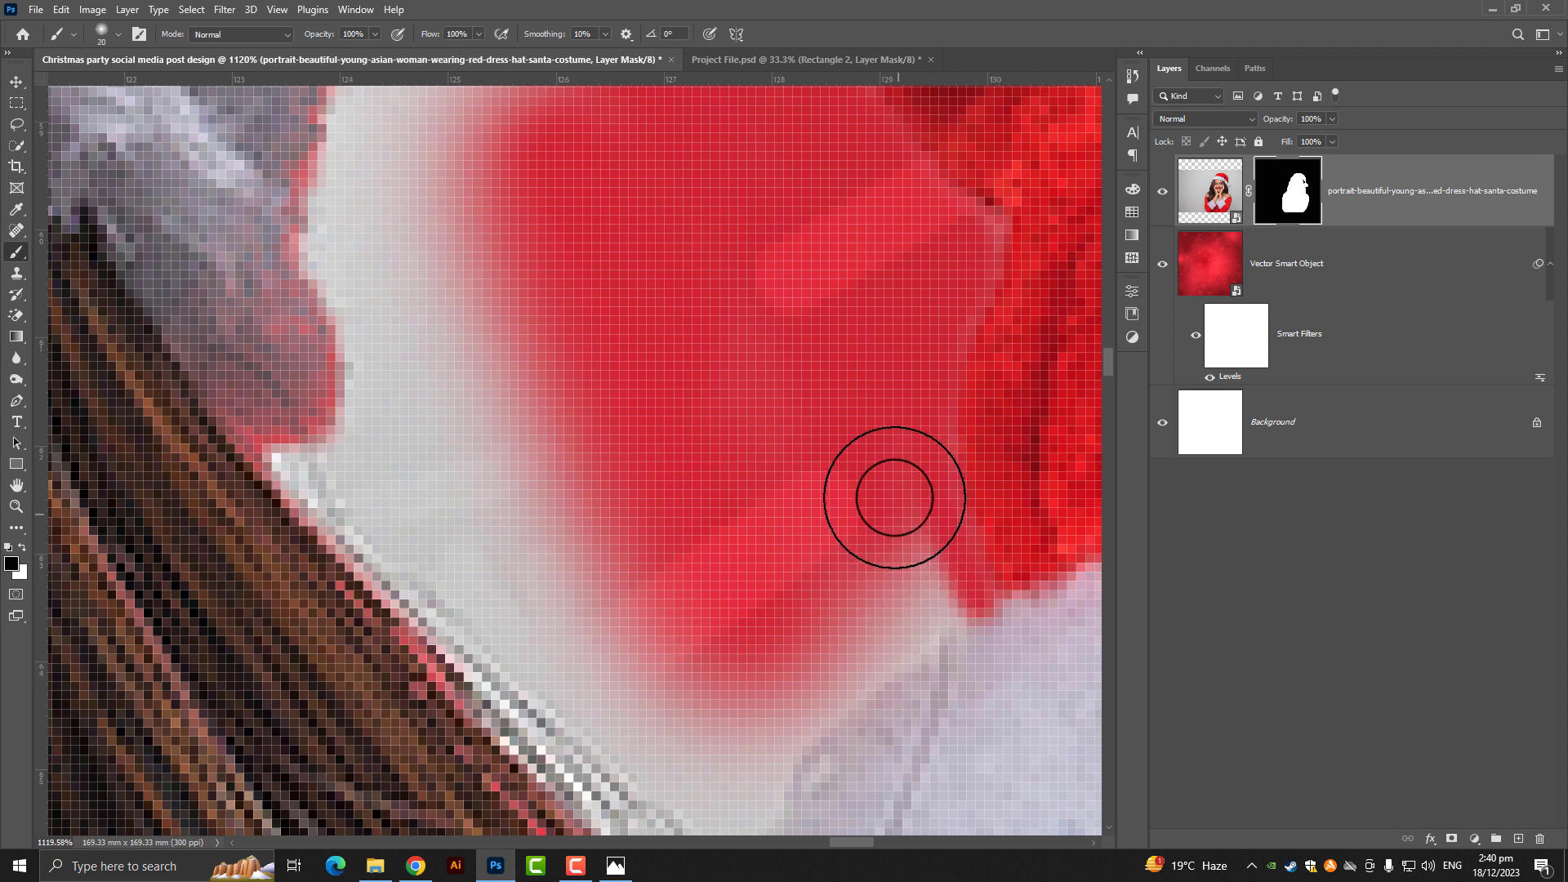
scroll(686, 699, "down", 3)
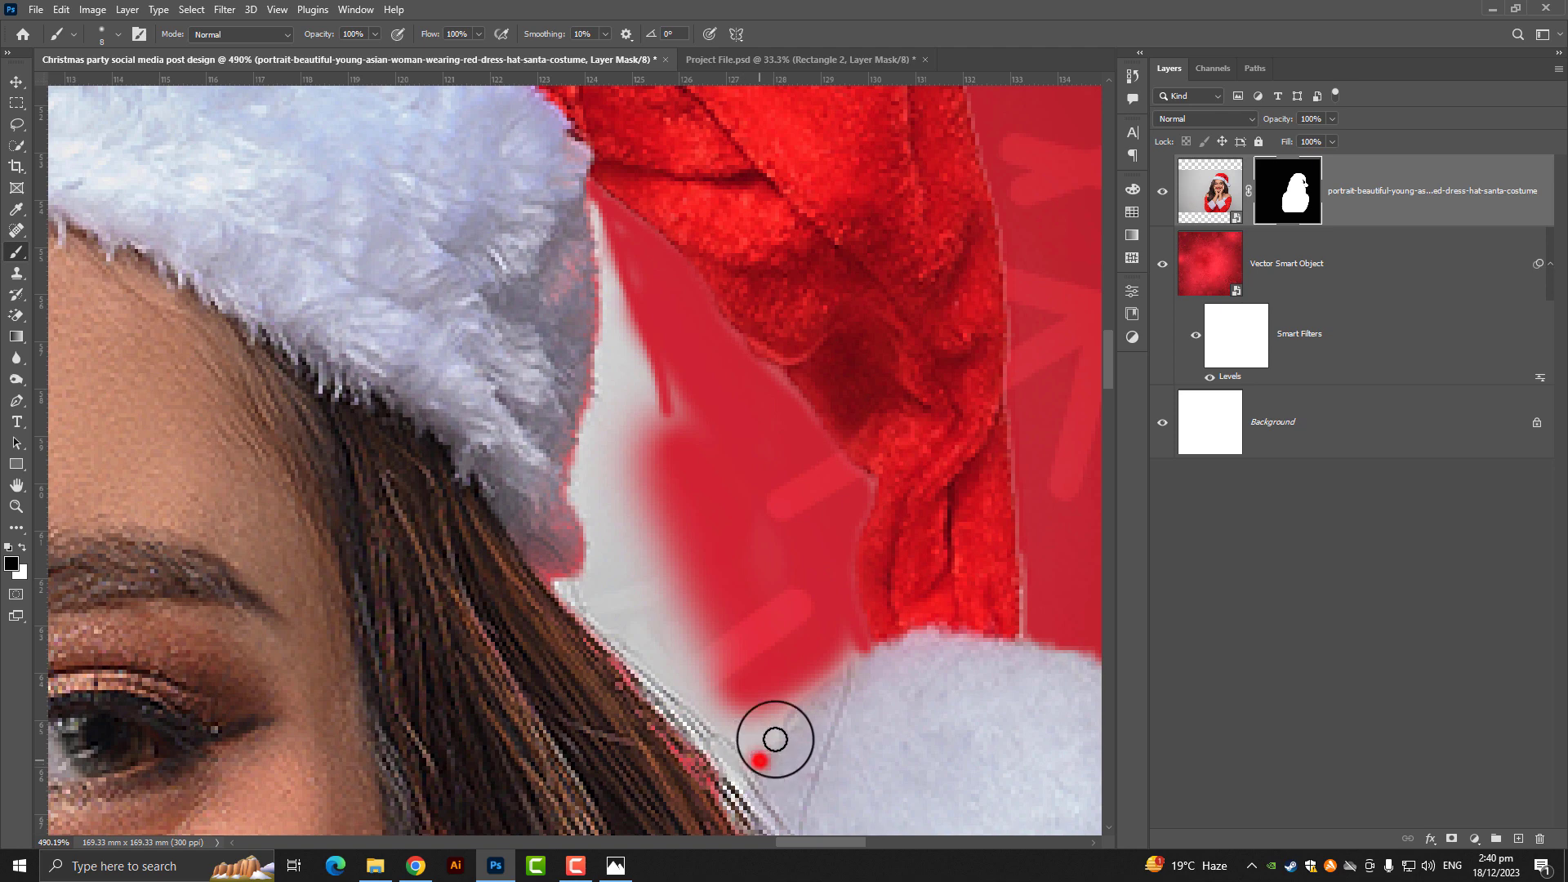
mouse_move(775, 739)
left_mouse_down()
mouse_move(812, 665)
mouse_move(844, 651)
mouse_move(744, 637)
left_mouse_up()
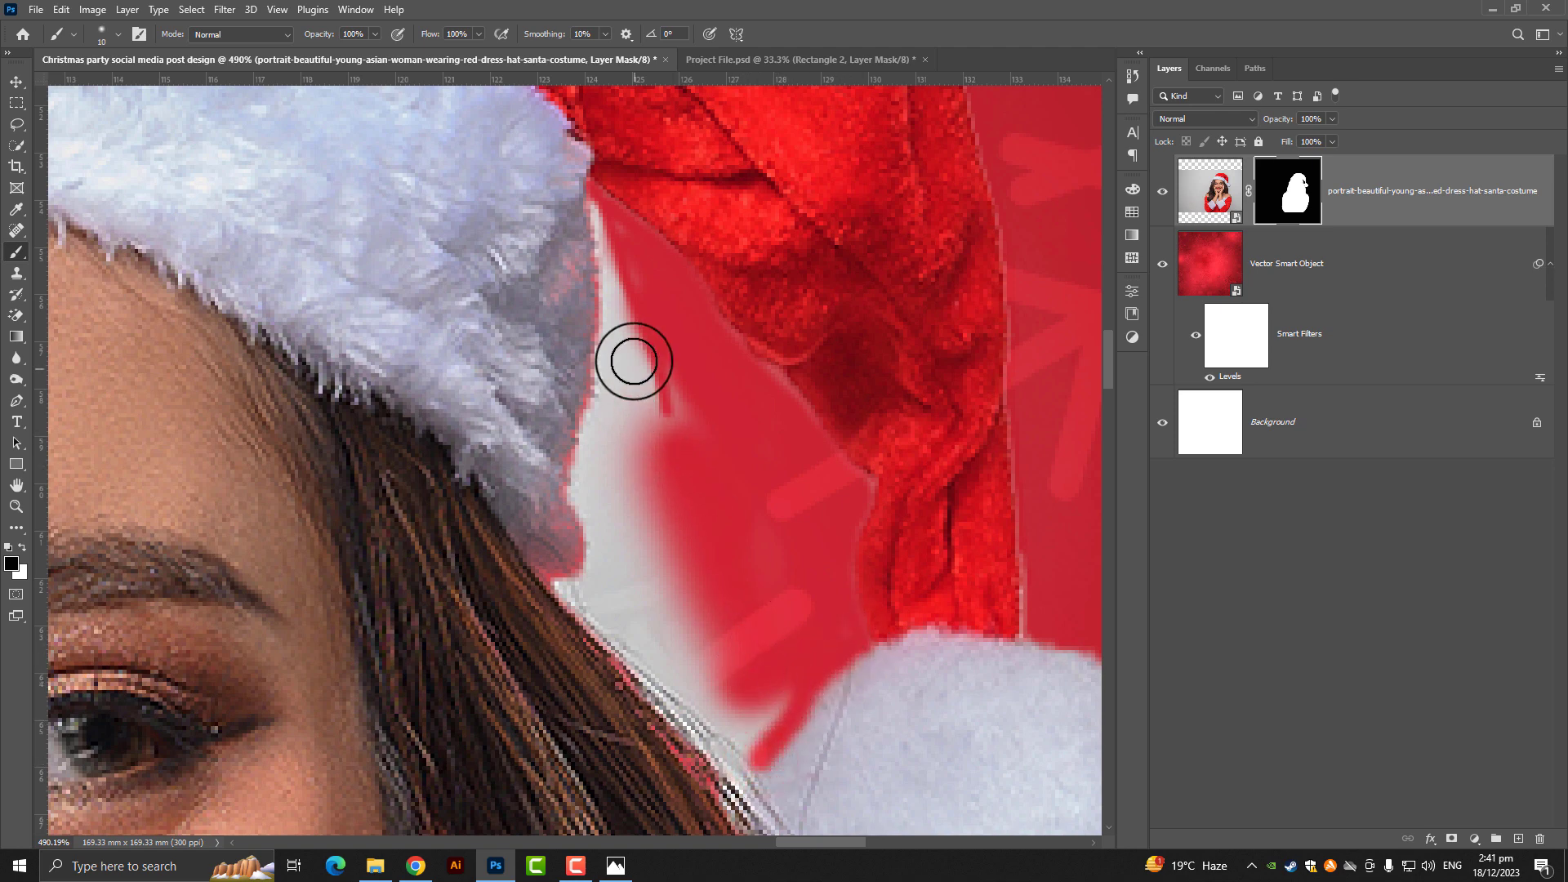
Step: Hide the white strip along the hat fur and down the hair edge
key("bracketright")
mouse_move(596, 204)
left_mouse_down()
mouse_move(599, 385)
mouse_move(645, 439)
left_mouse_up()
key("bracketright")
key("bracketright")
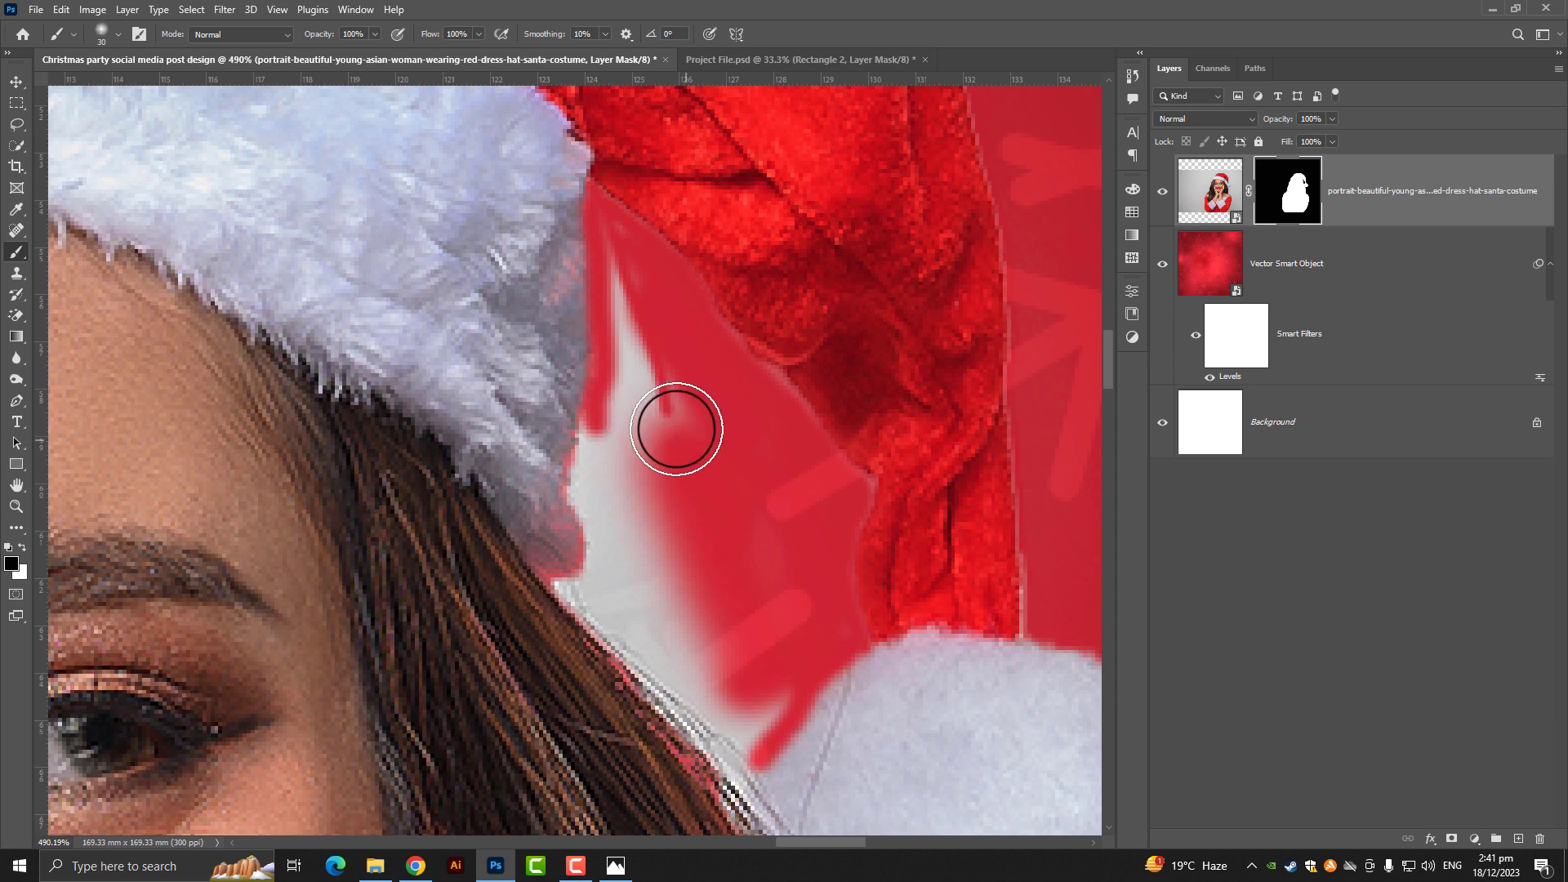
key("bracketleft")
key("bracketleft")
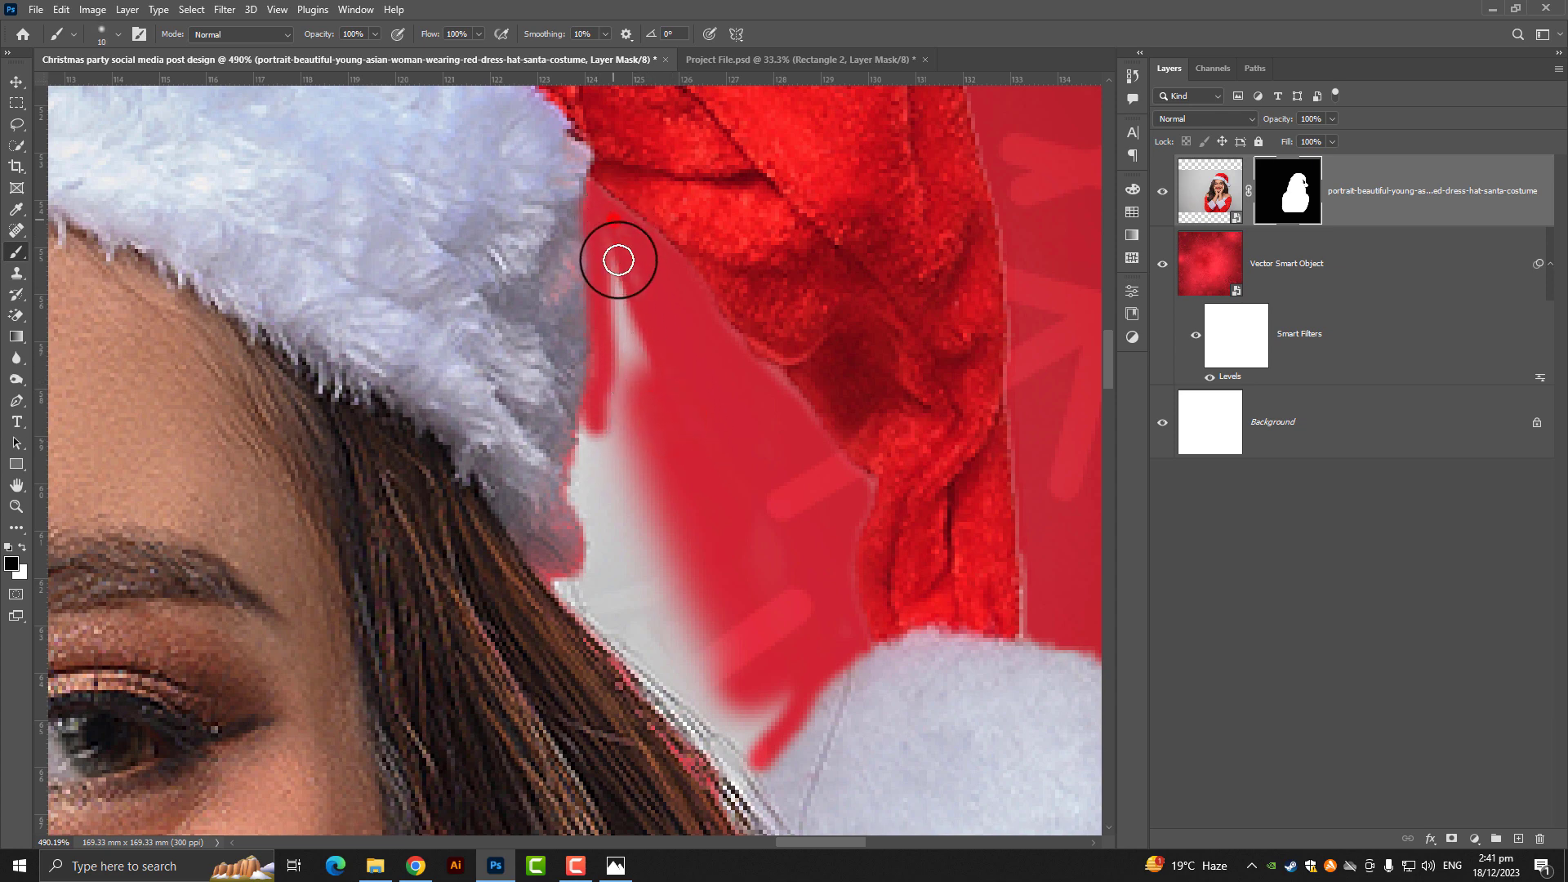
mouse_move(618, 261)
left_mouse_down()
mouse_move(623, 333)
mouse_move(646, 279)
left_mouse_up()
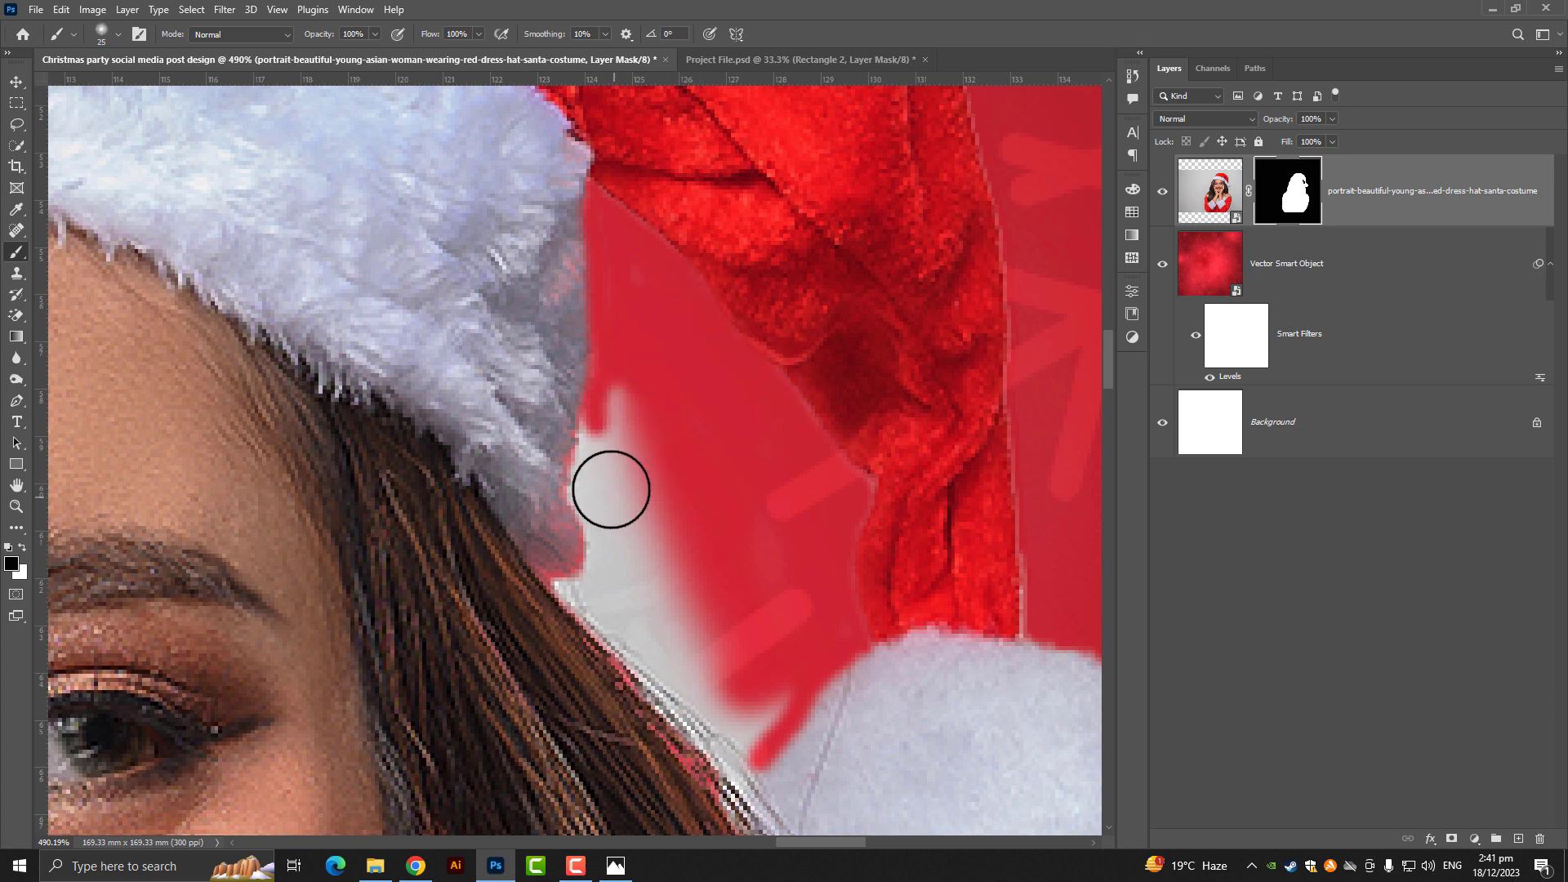
left_click_drag(602, 455, 626, 422)
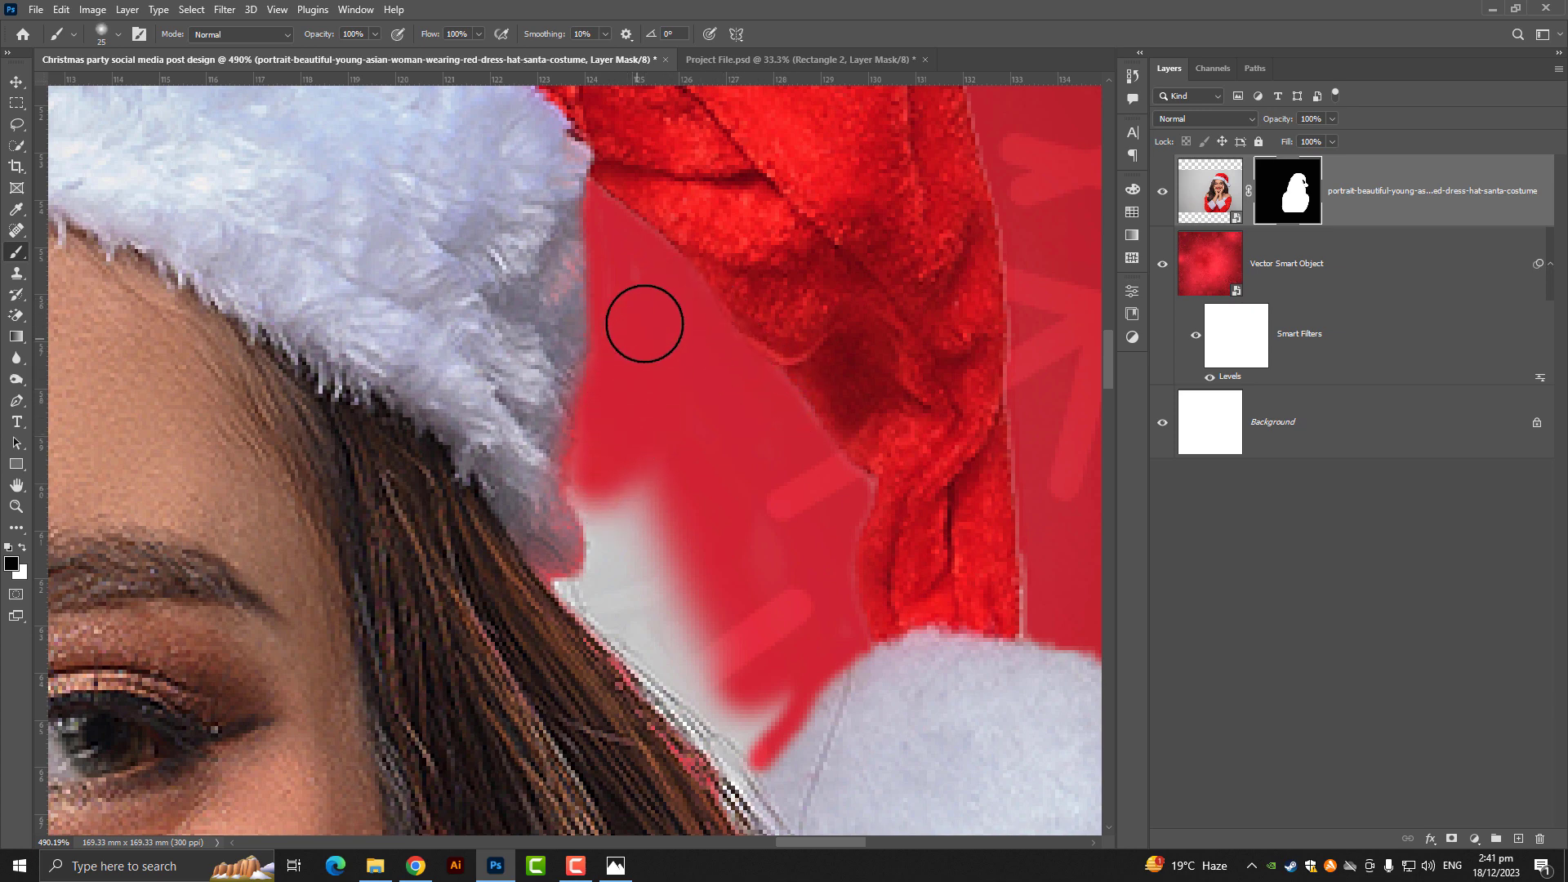
mouse_move(610, 490)
left_mouse_down()
mouse_move(627, 549)
mouse_move(598, 473)
left_mouse_up()
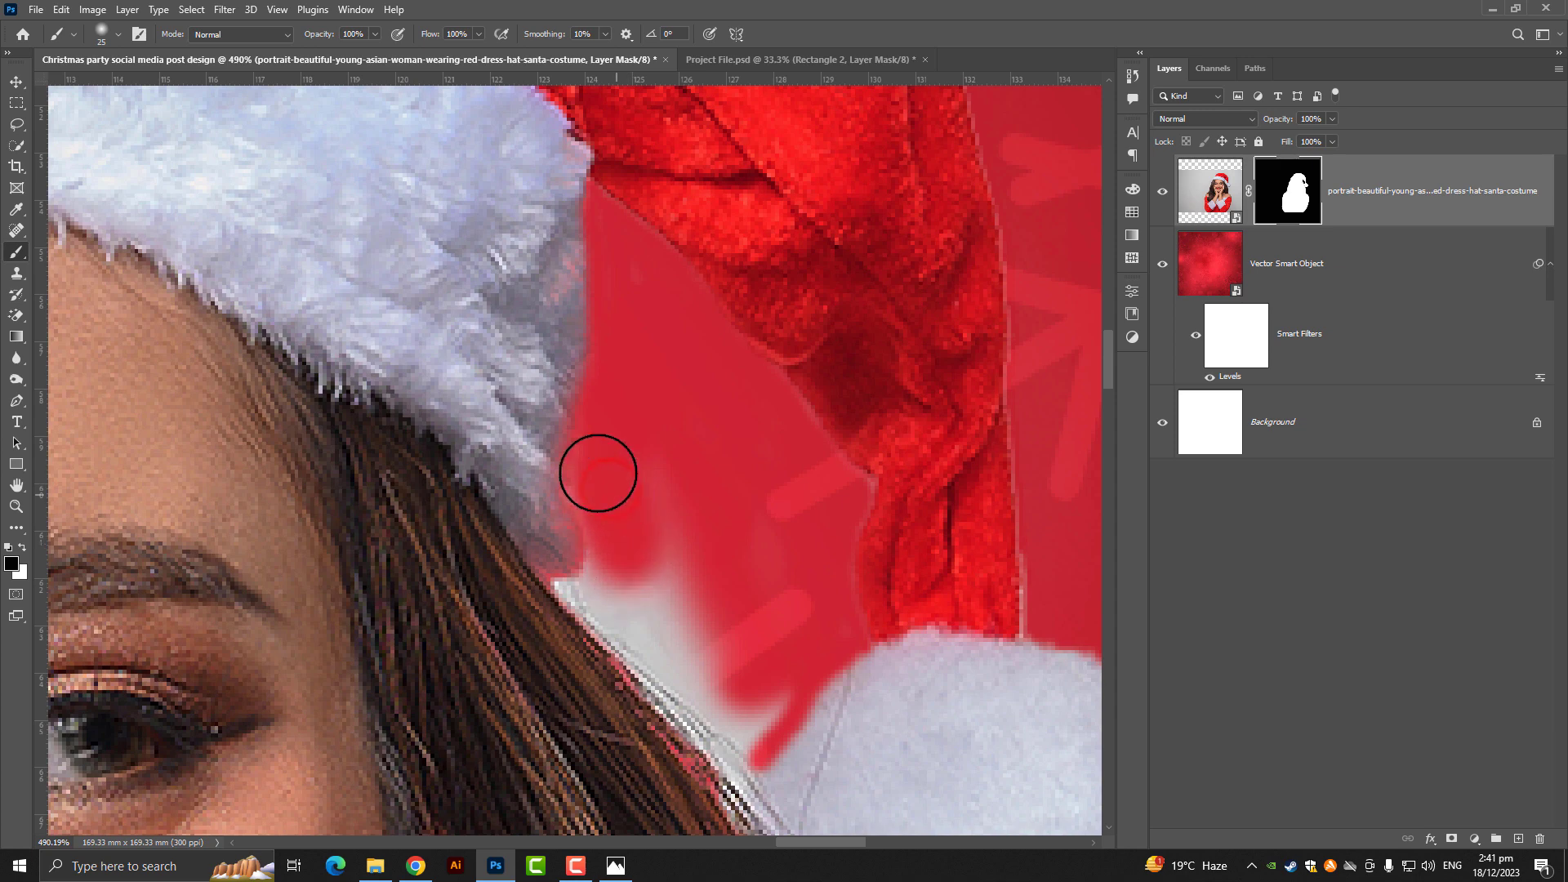
key("bracketleft")
key("bracketleft")
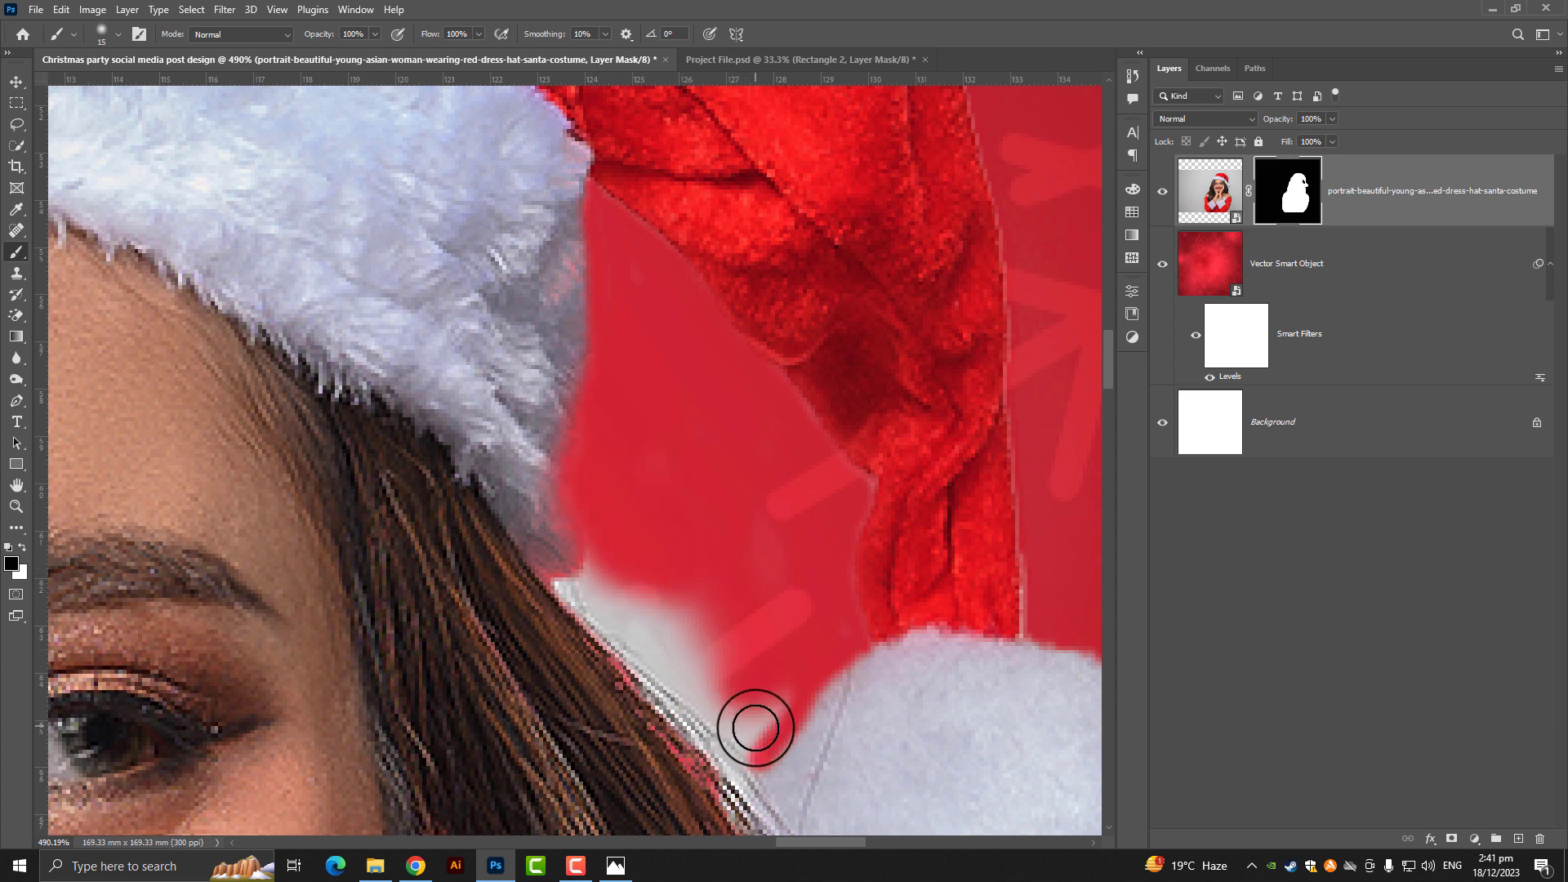
left_click(759, 735)
mouse_move(694, 680)
left_mouse_down()
mouse_move(574, 588)
mouse_move(593, 548)
left_mouse_up()
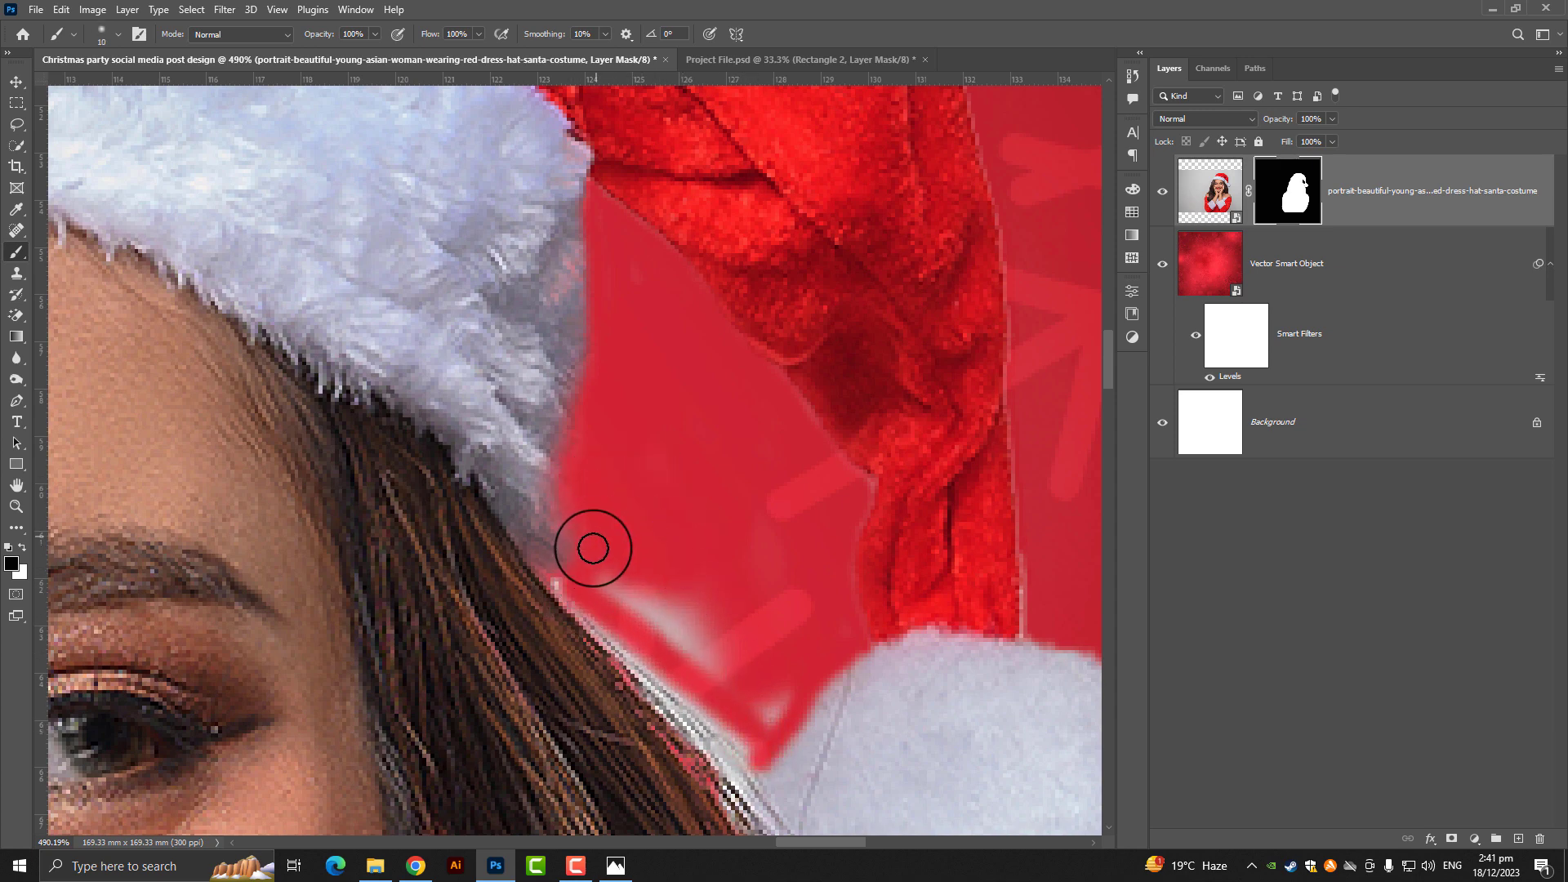
key("bracketright")
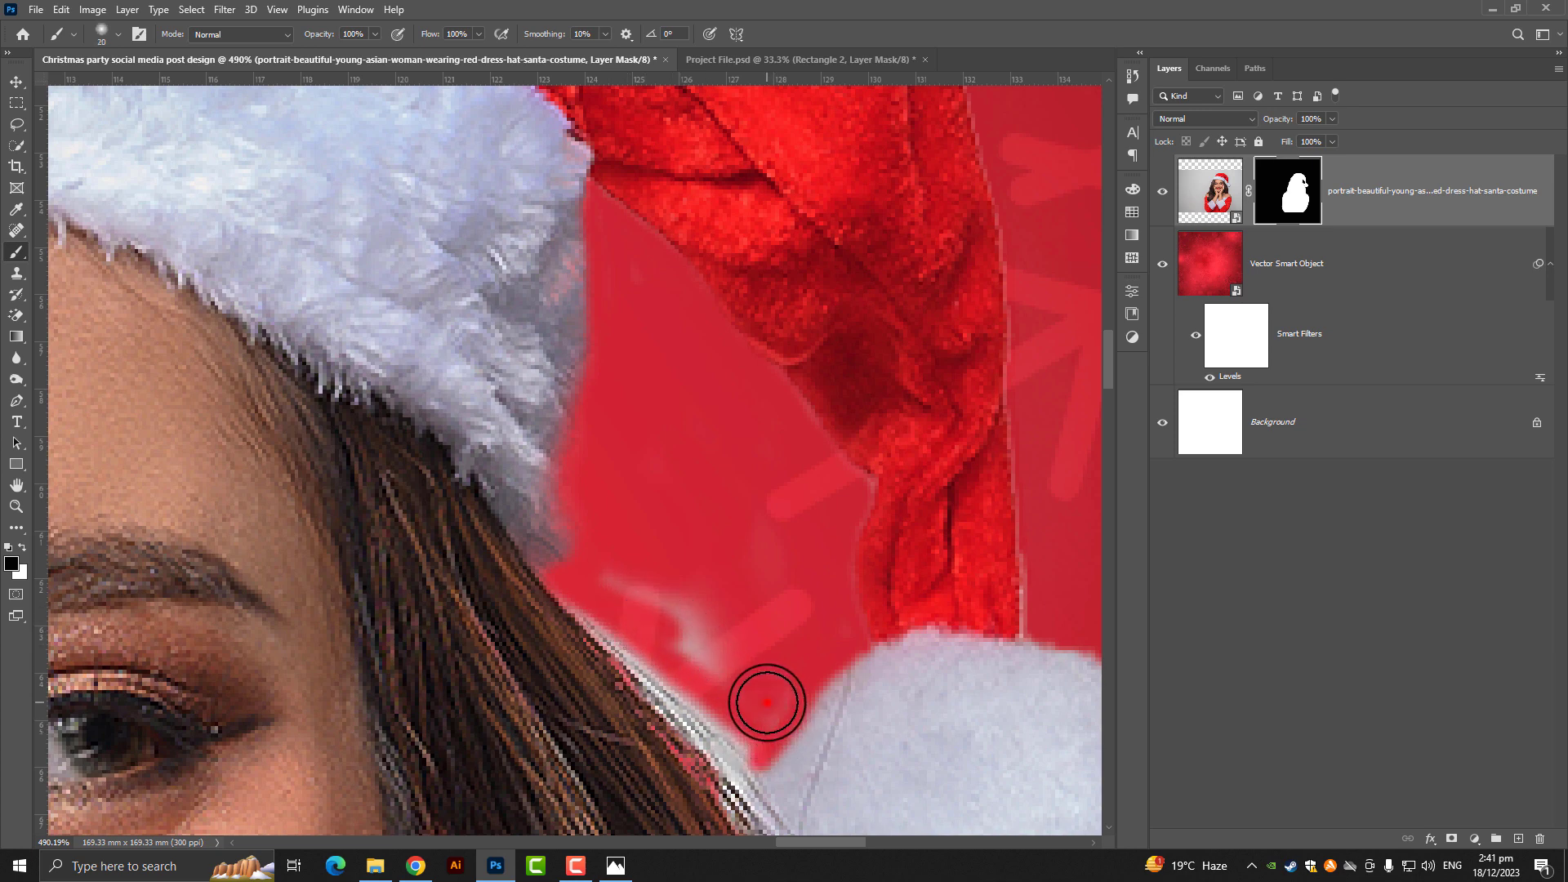
left_click_drag(767, 702, 620, 543)
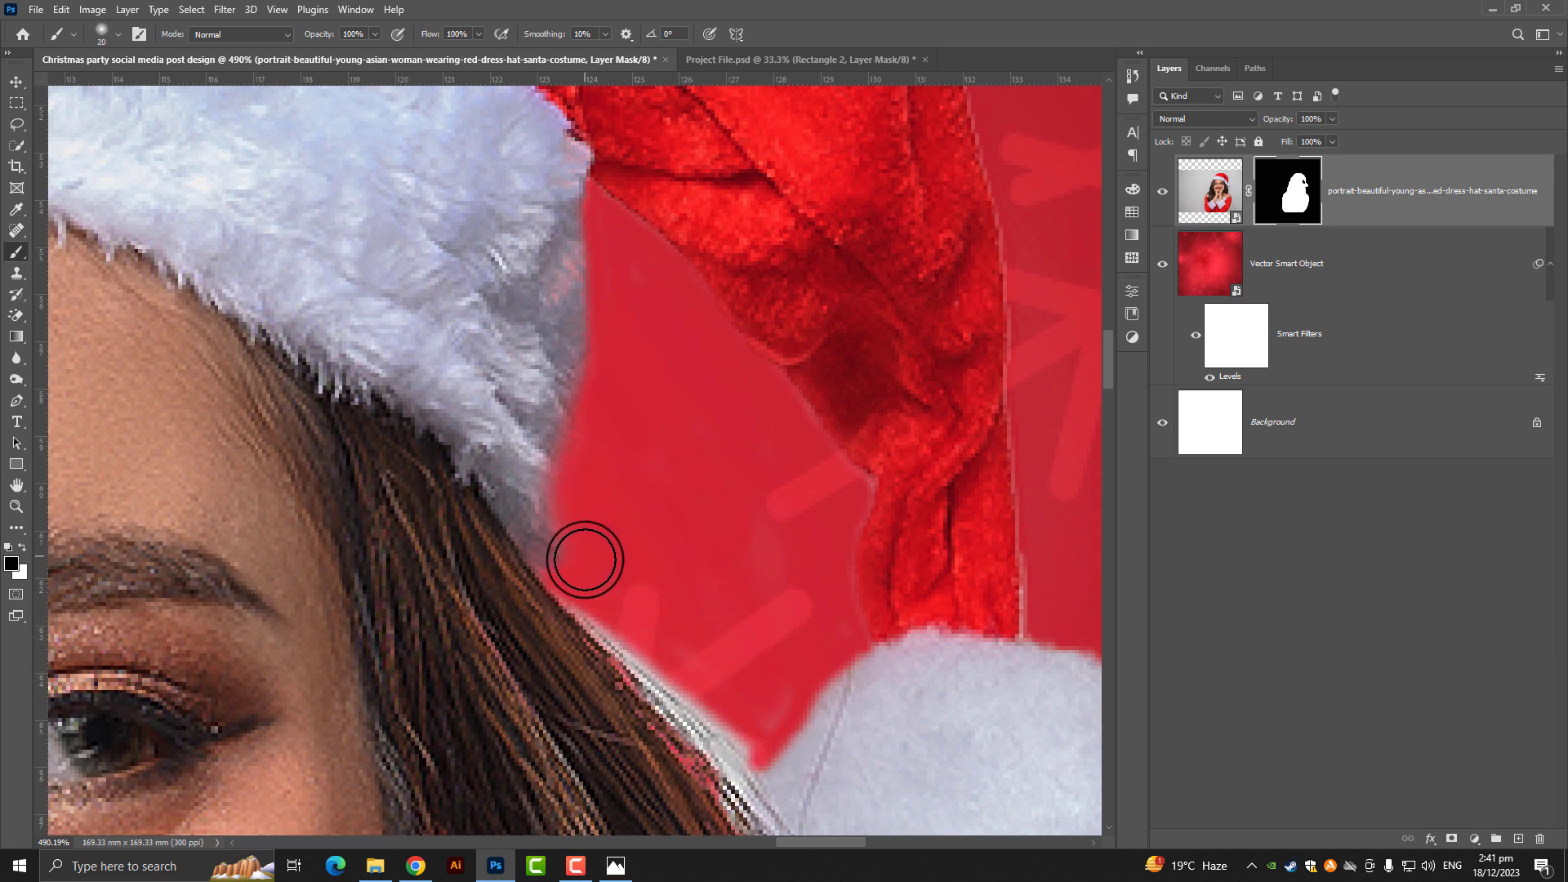
left_click_drag(623, 602, 754, 751)
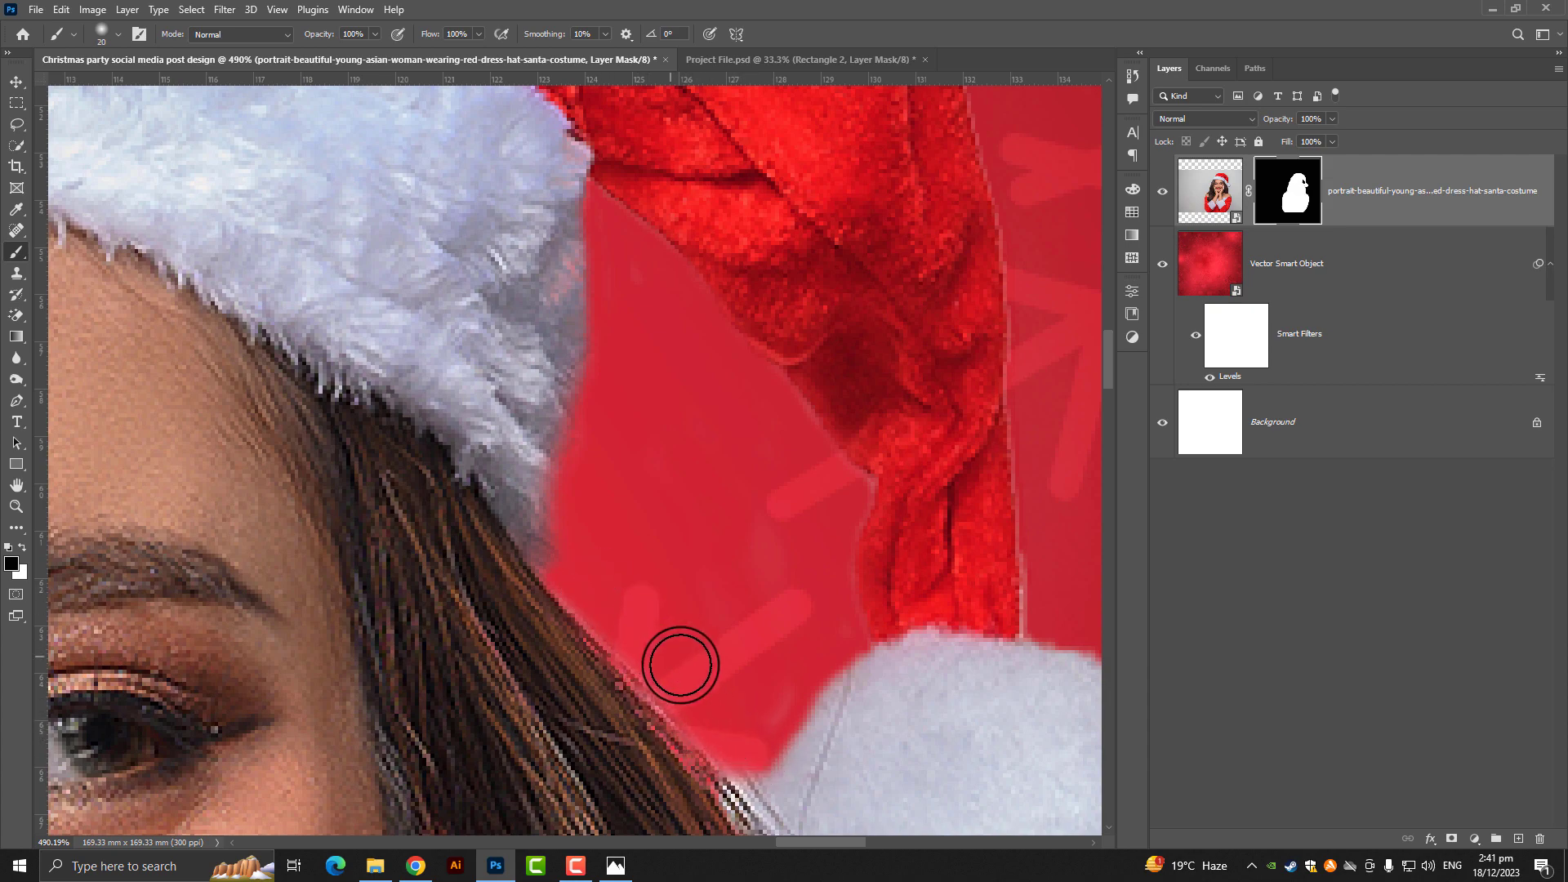
Step: Touch up the hat edge by masking stray hair pixels with a smaller brush
scroll(817, 748, "down", 3)
scroll(819, 753, "up", 5)
key("bracketleft")
key("bracketleft")
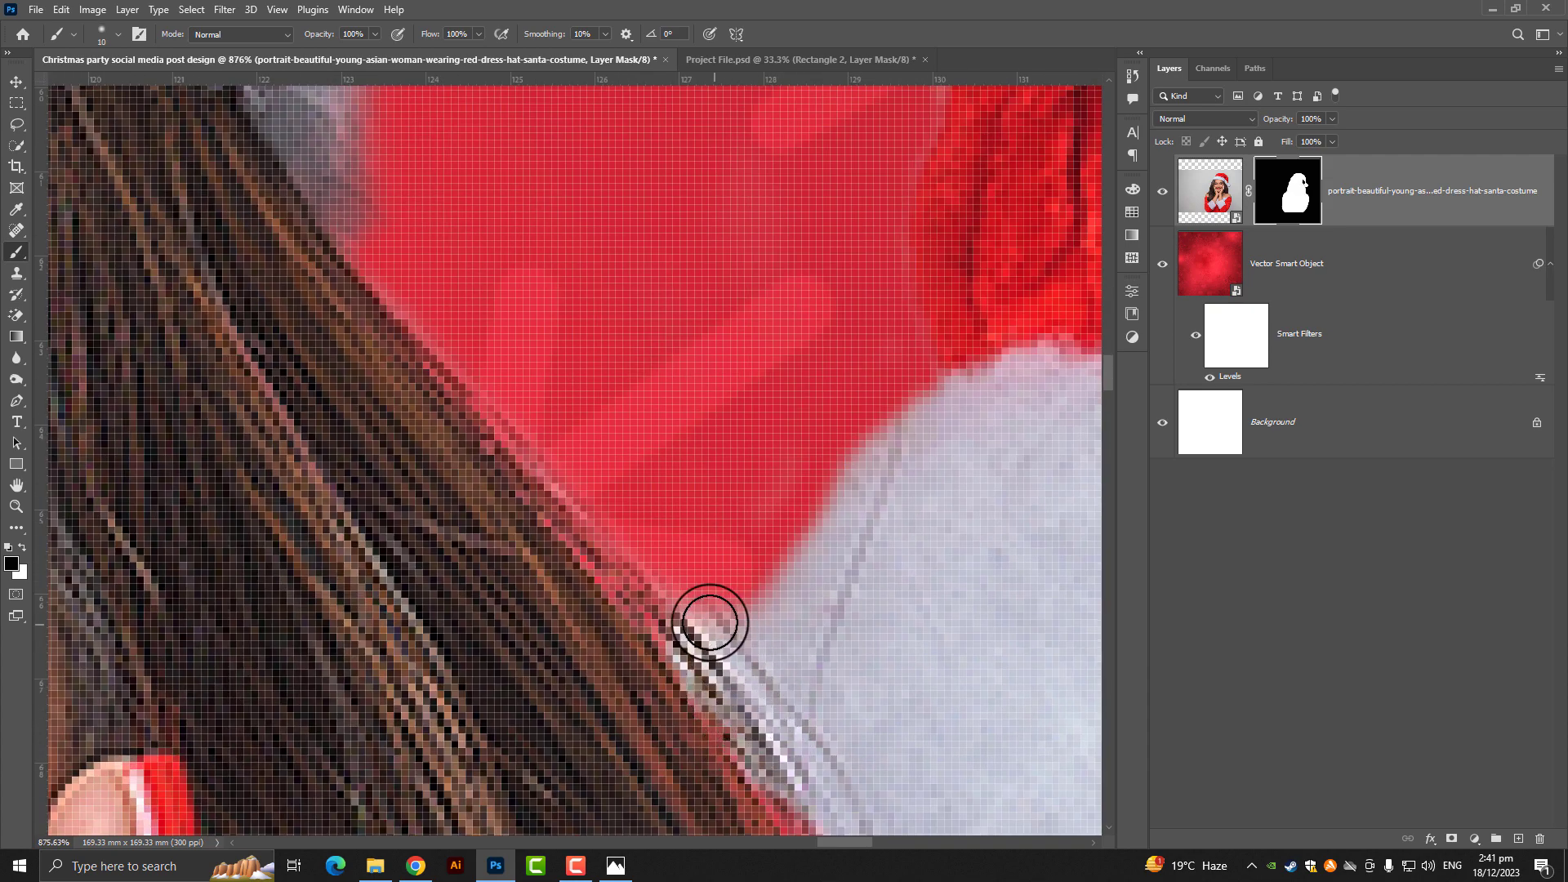
left_click_drag(689, 629, 731, 588)
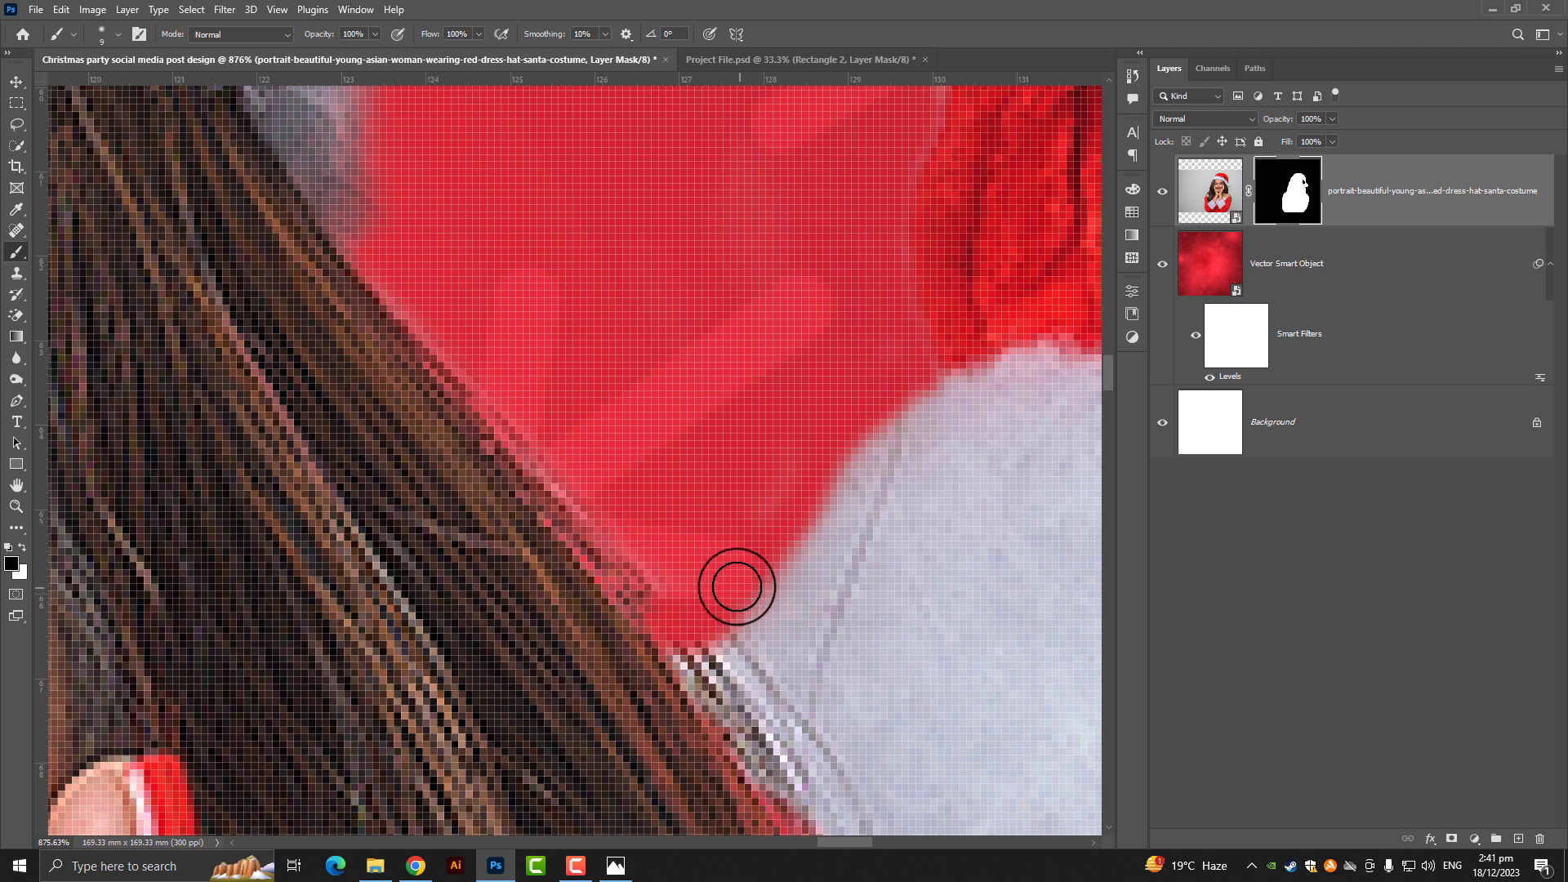
scroll(740, 579, "down", 3)
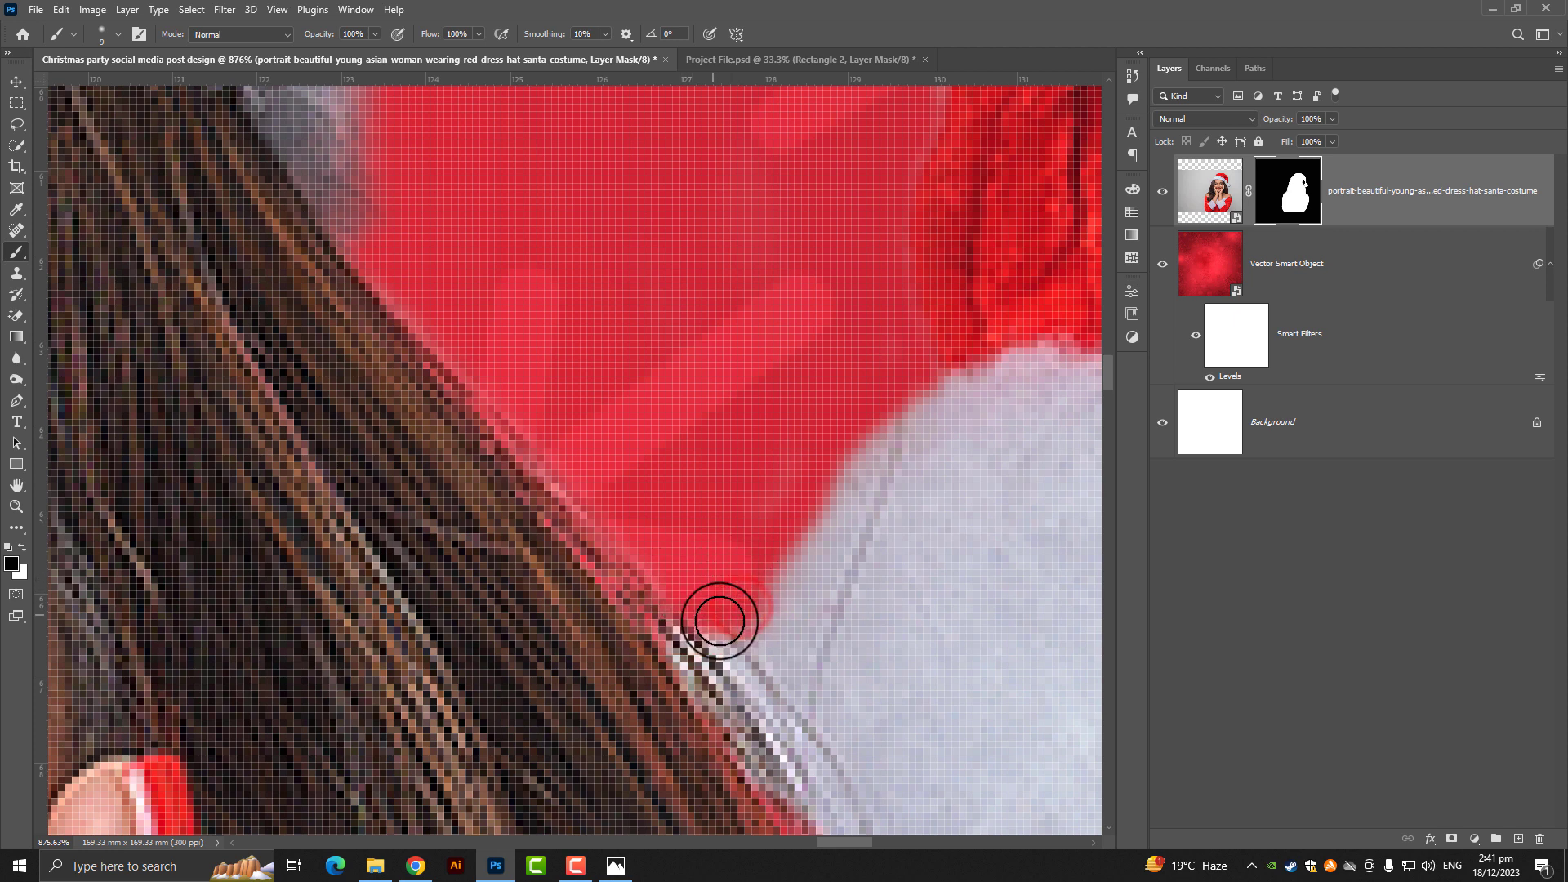
scroll(735, 552, "up", 2)
key("ctrl+0")
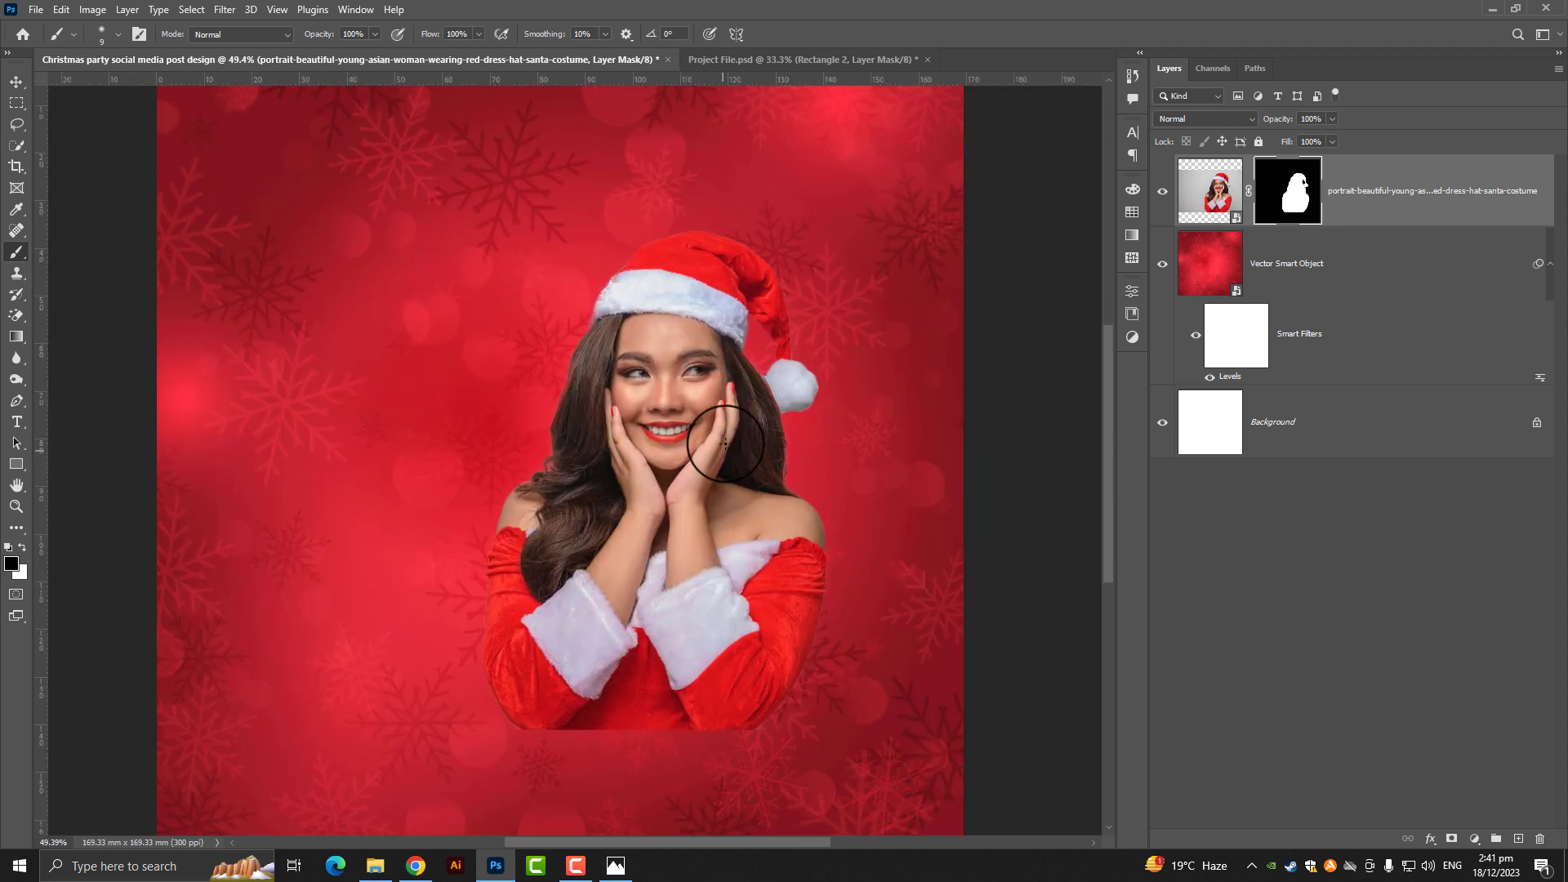
scroll(524, 386, "up", 1)
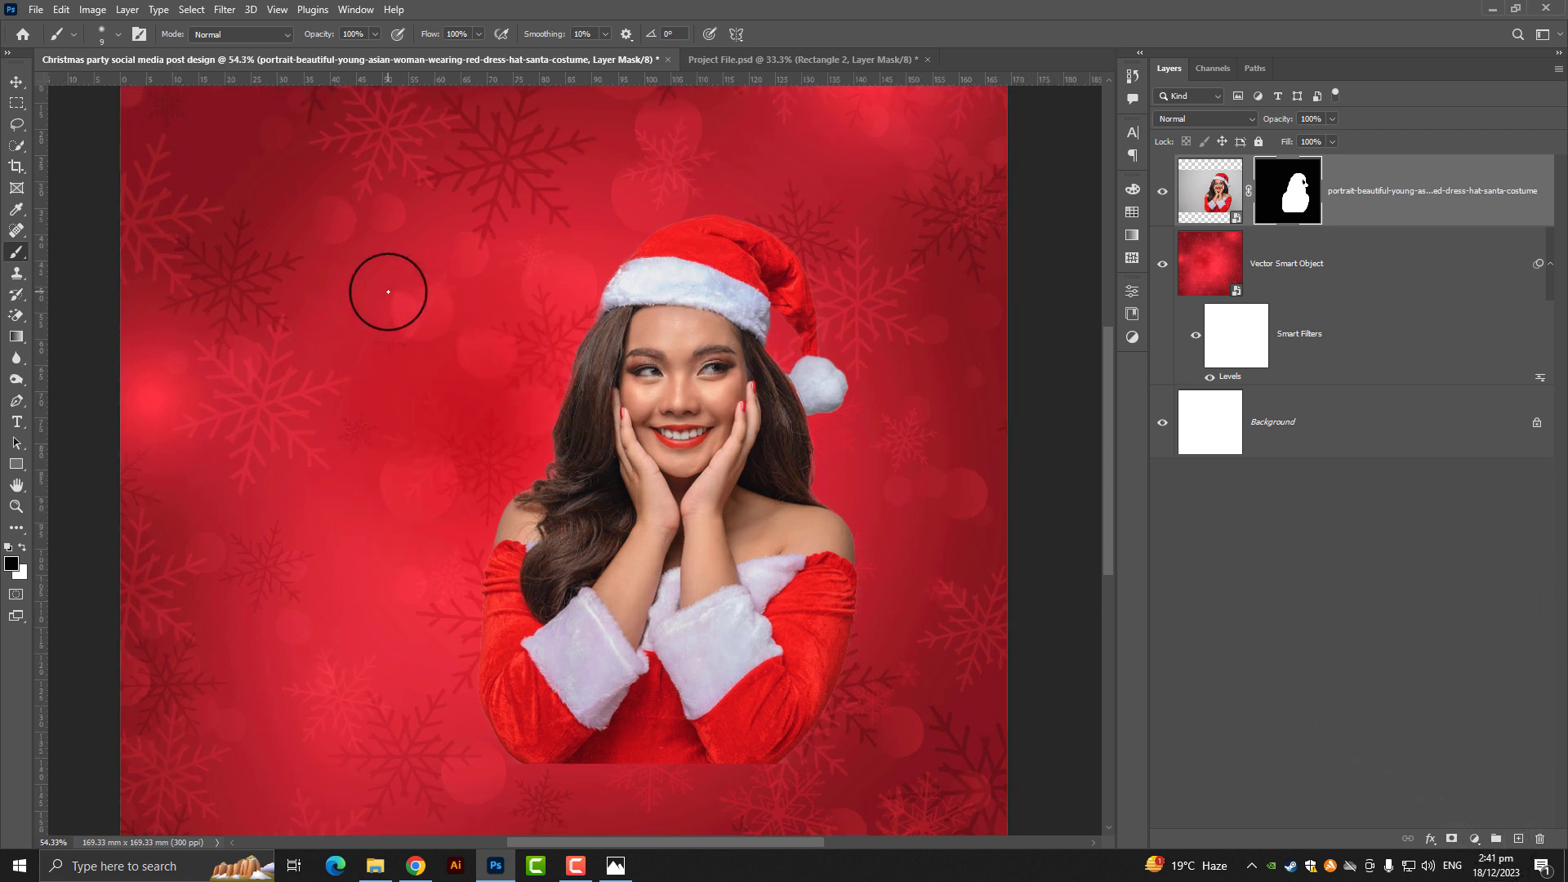
Step: Scale the woman layer to about 124% and shift her left and up
left_click(14, 83)
scroll(12, 85, "down", 2)
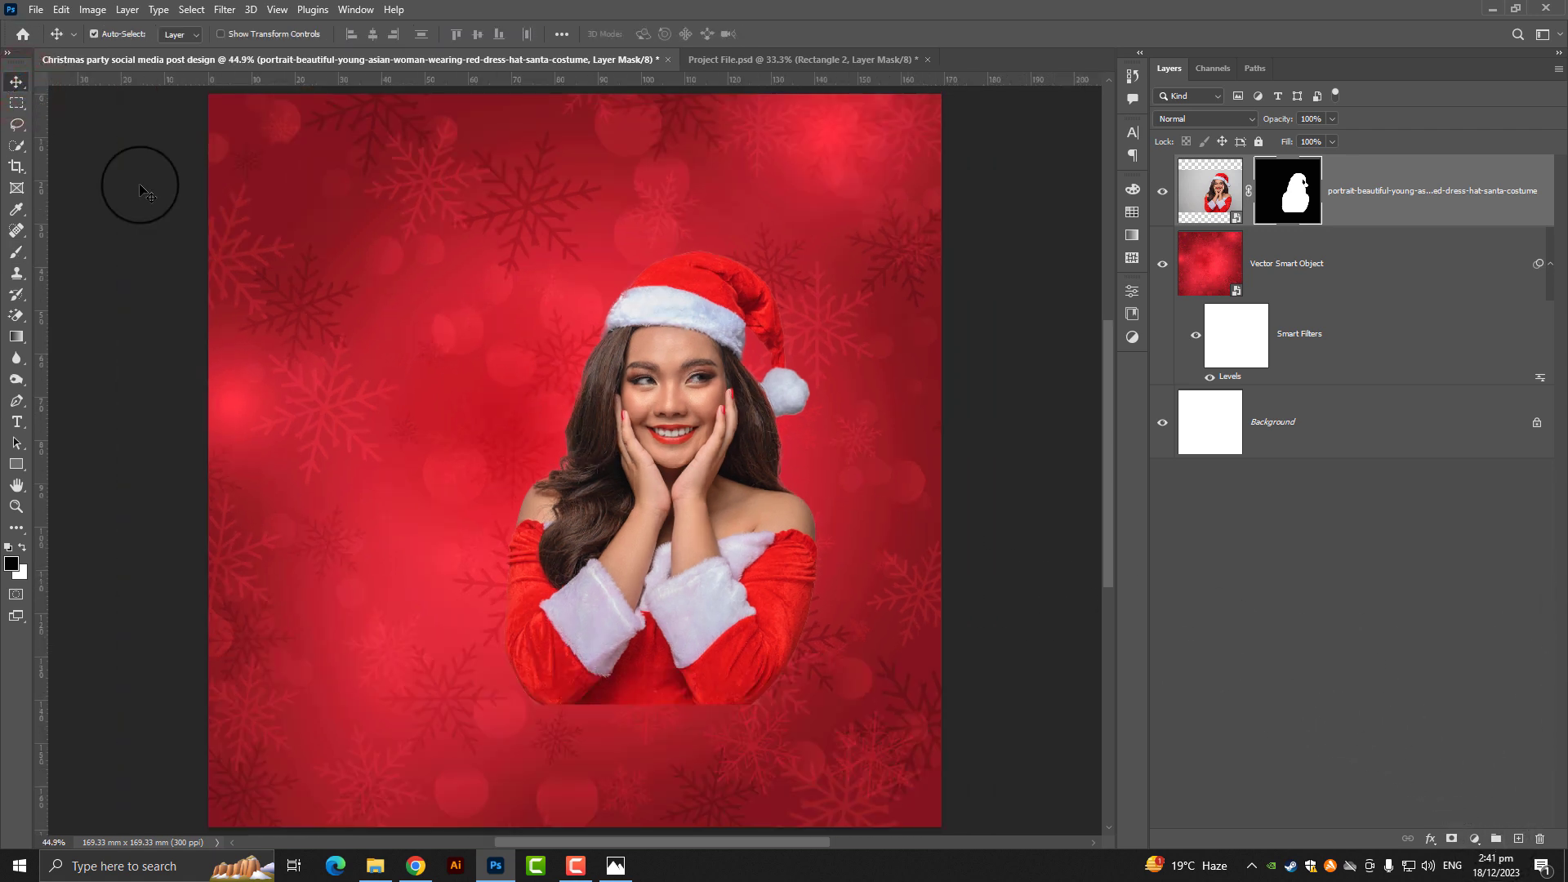
scroll(713, 435, "up", 1)
scroll(713, 435, "down", 1)
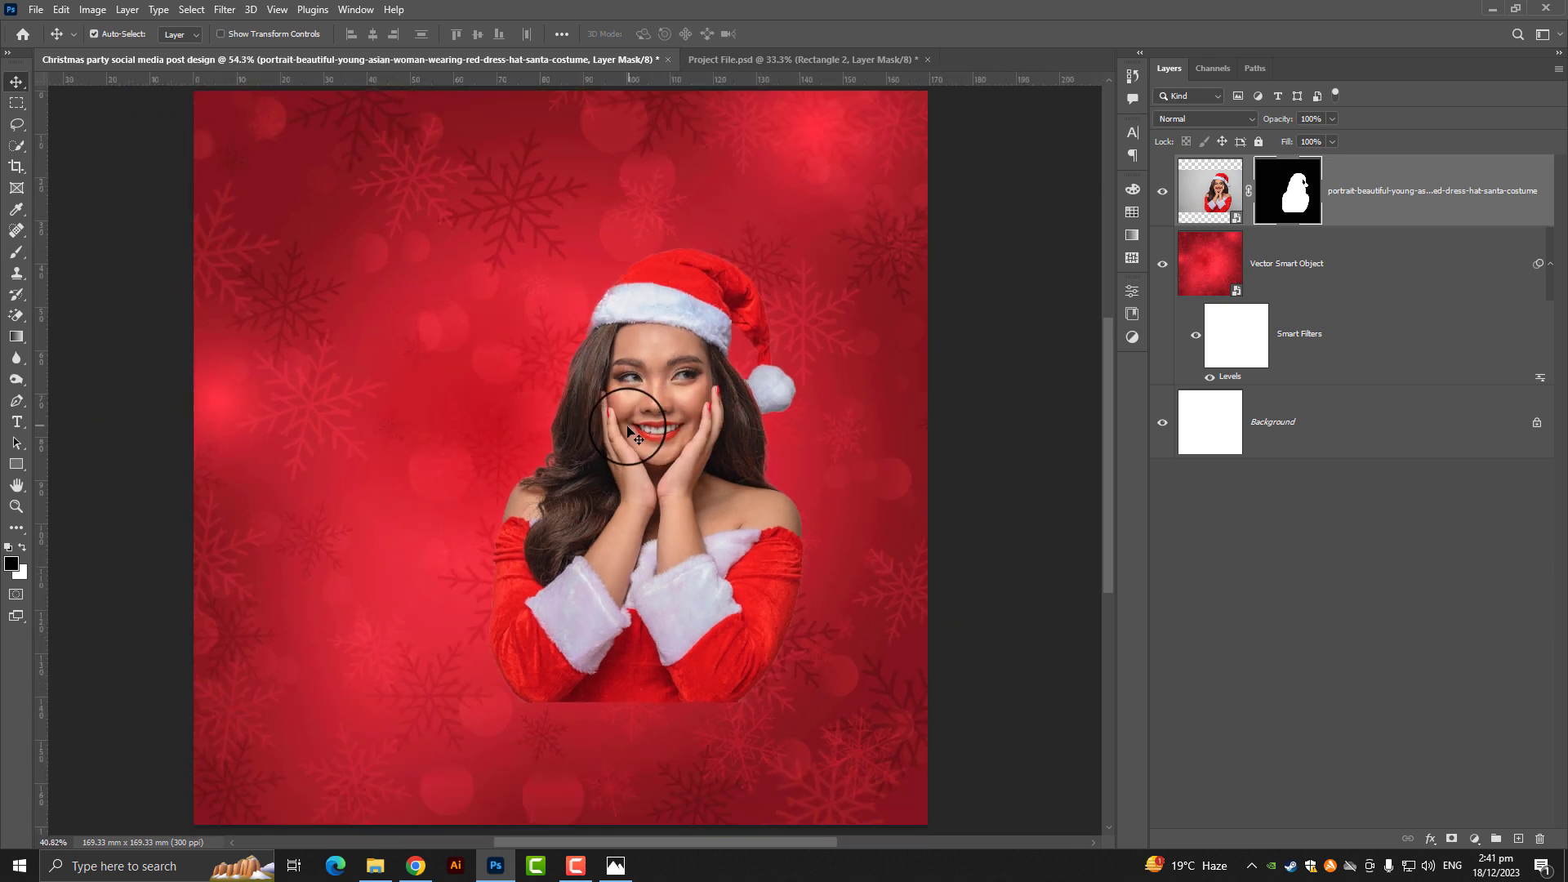
scroll(713, 436, "down", 1)
mouse_move(667, 425)
left_mouse_down()
mouse_move(608, 424)
mouse_move(613, 440)
left_mouse_up()
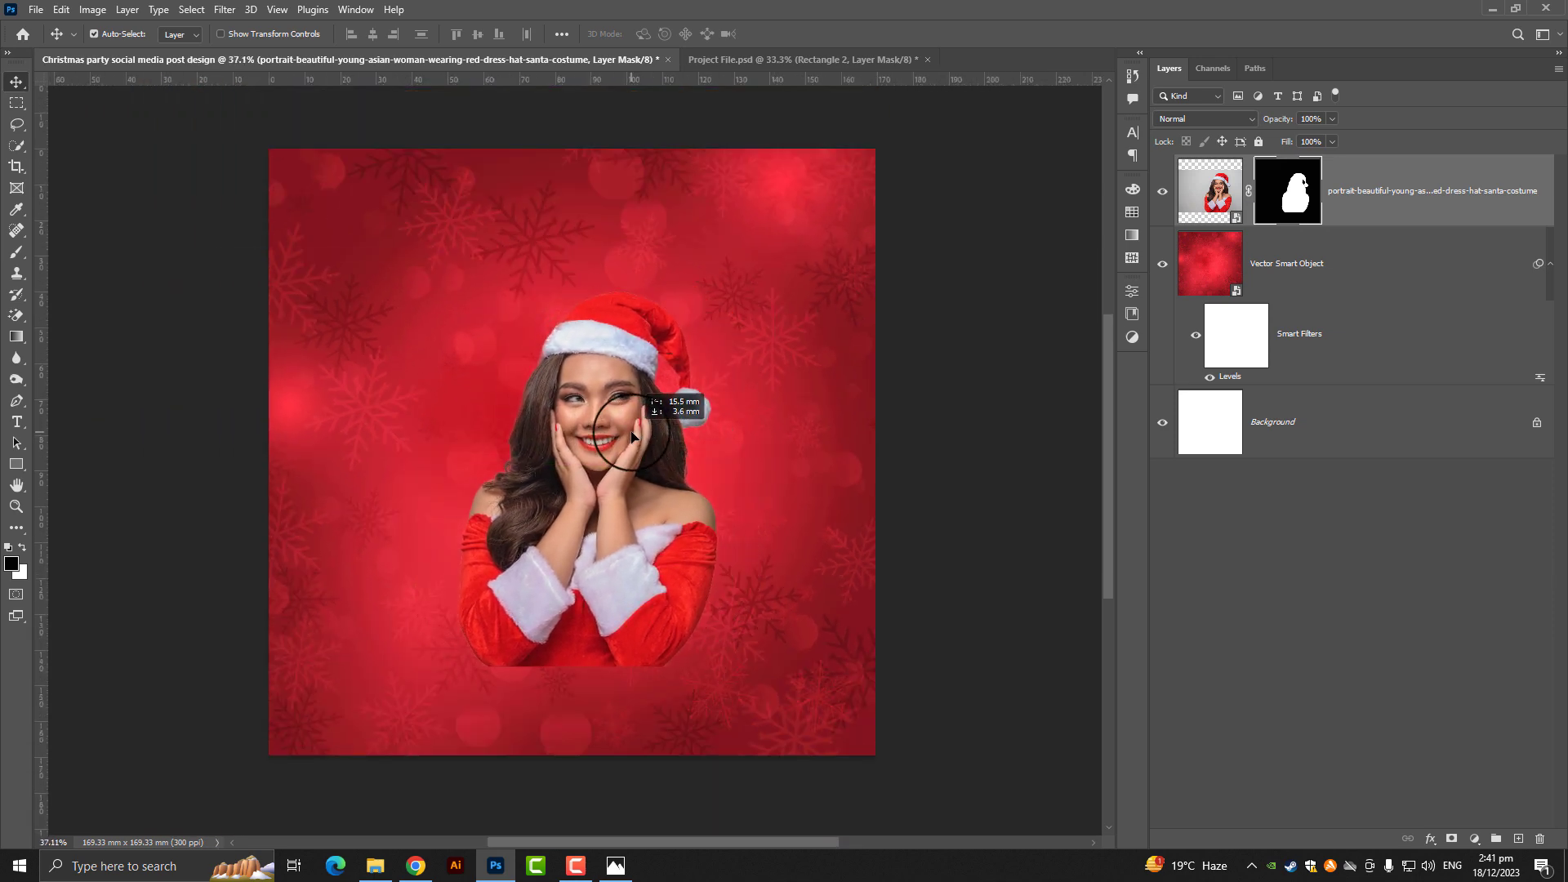
key("ctrl+t")
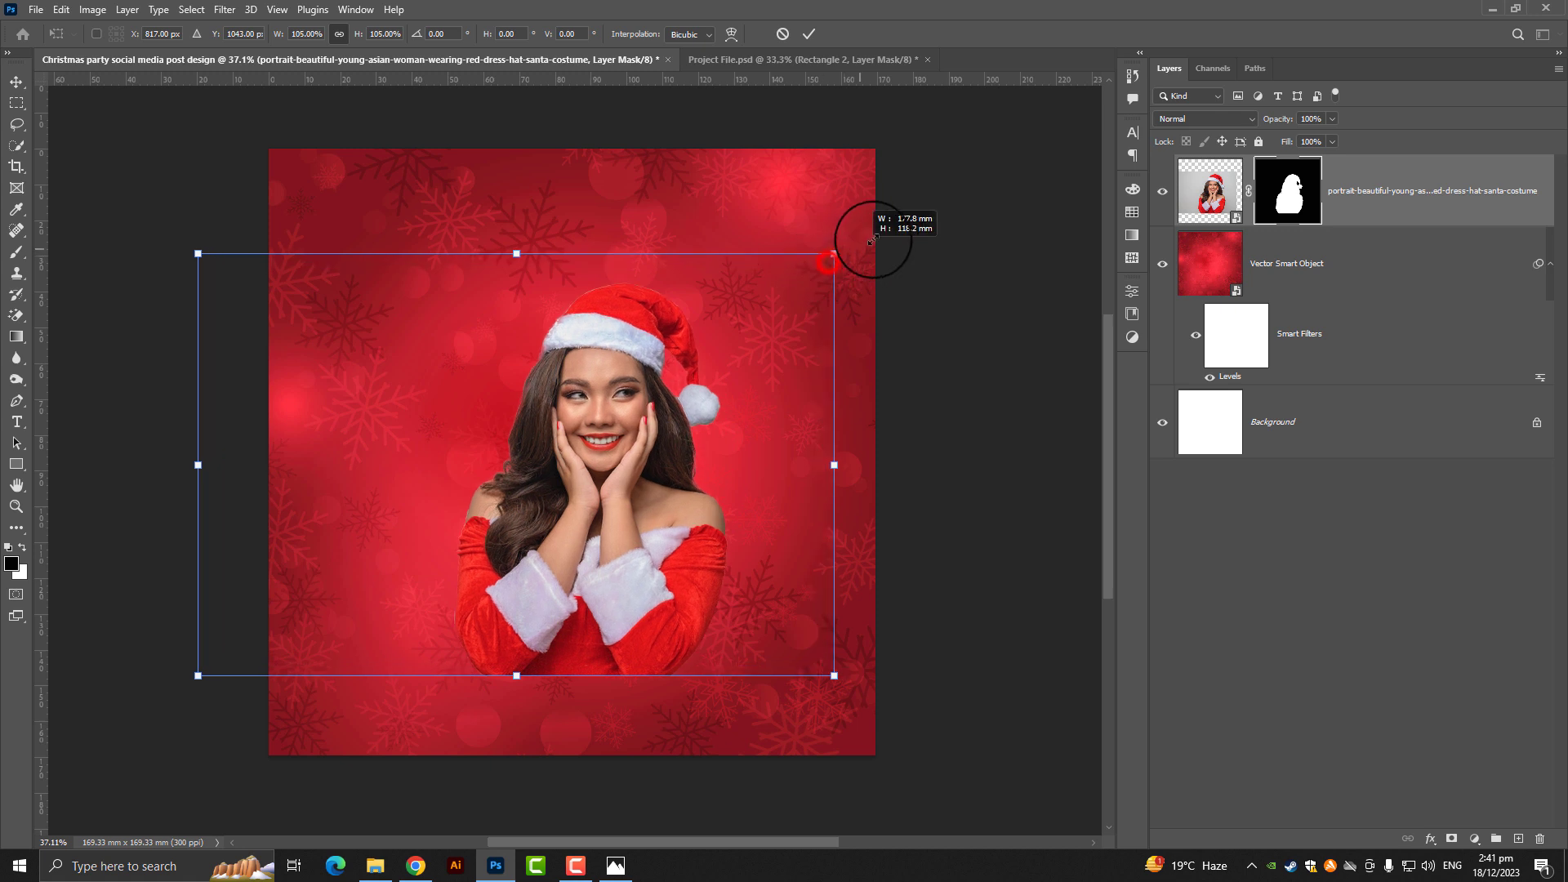
left_click_drag(819, 263, 888, 210)
mouse_move(637, 459)
left_mouse_down()
mouse_move(578, 447)
mouse_move(601, 448)
left_mouse_up()
key("Return")
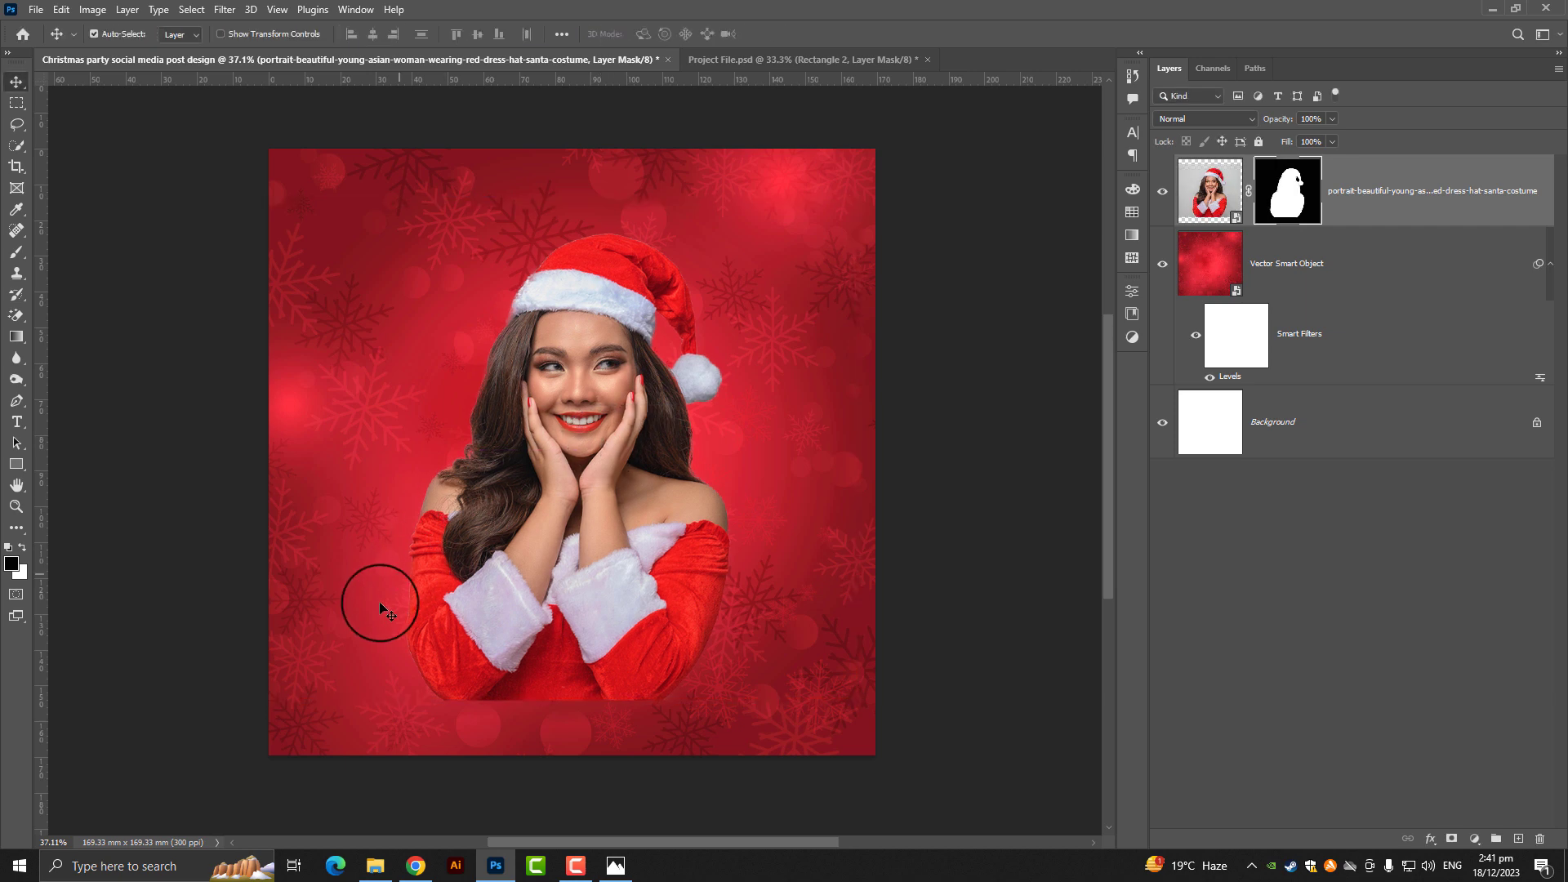
scroll(377, 608, "up", 5)
scroll(399, 621, "down", 4)
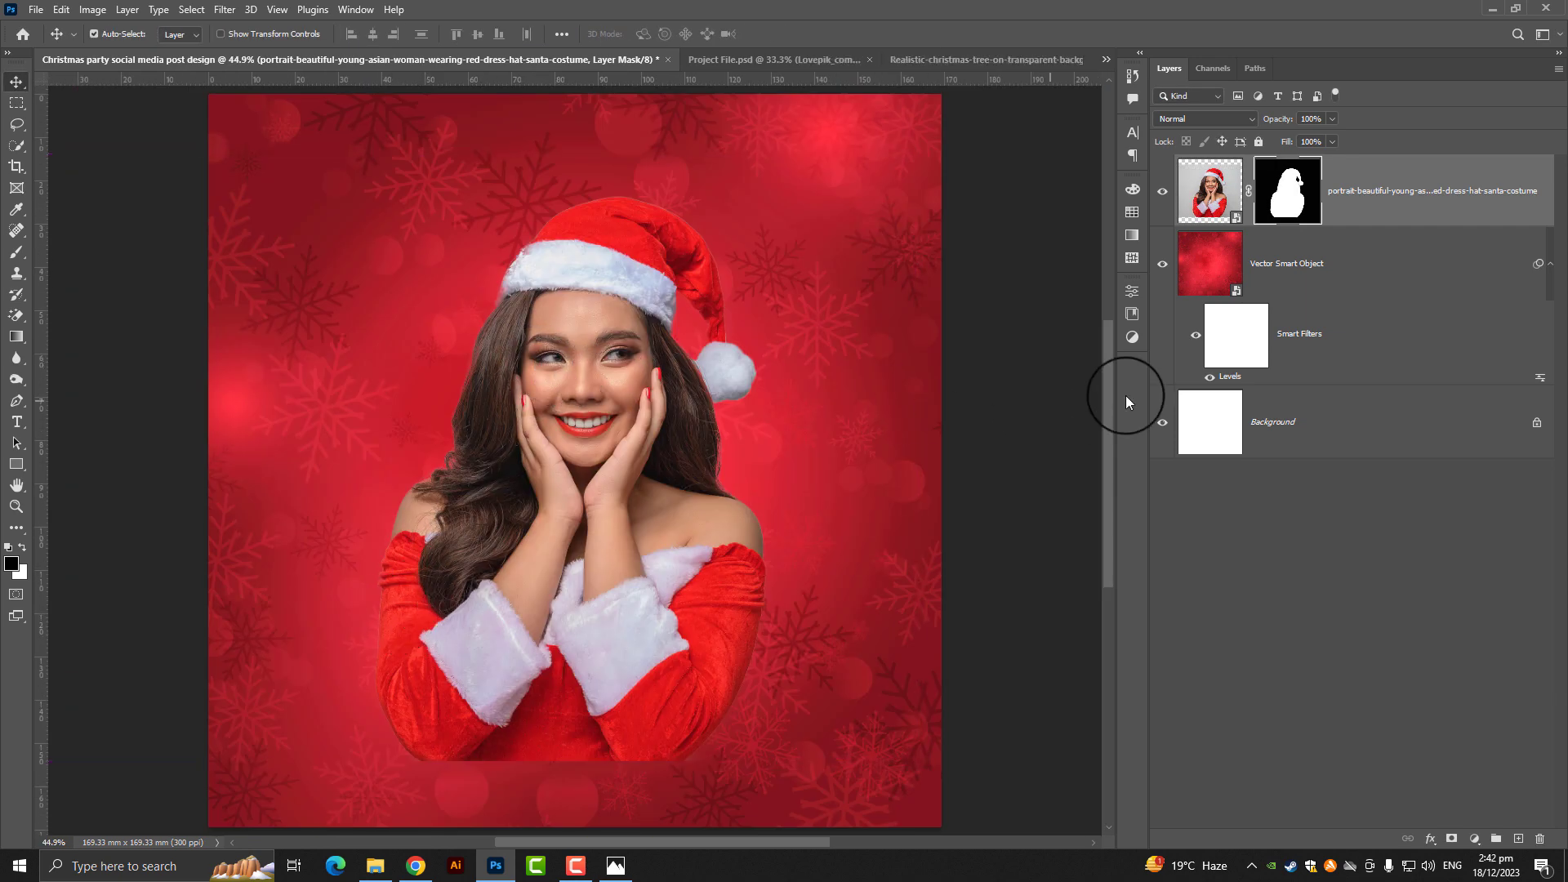
Step: Raise the black input of the background's Levels smart filter to deepen the red
left_click(1297, 271)
double_click(1225, 379)
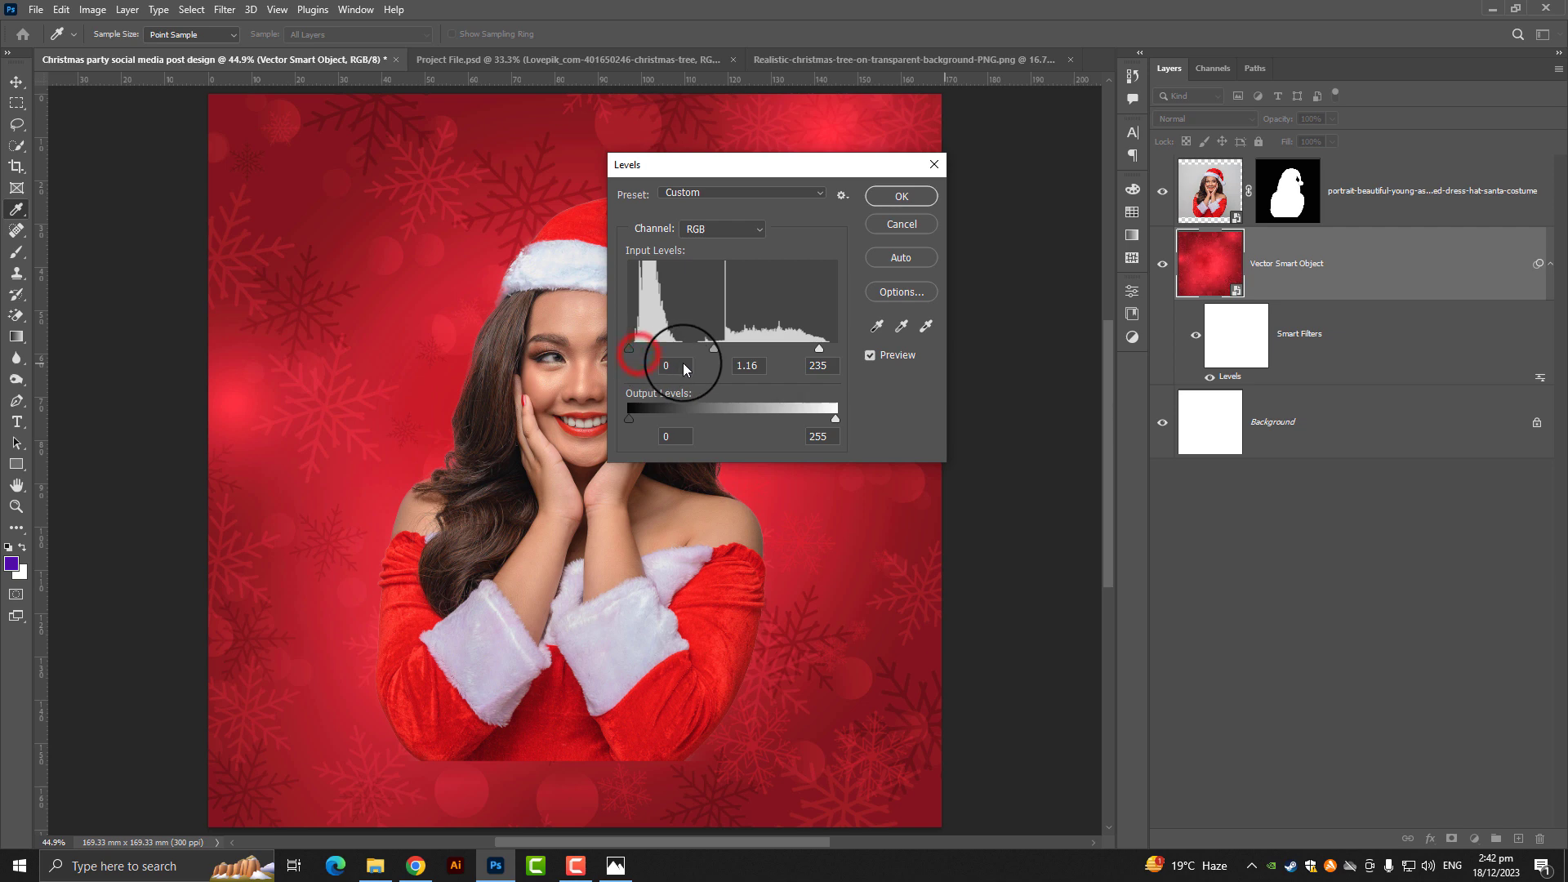
mouse_move(628, 352)
left_mouse_down()
mouse_move(693, 351)
mouse_move(668, 353)
left_mouse_up()
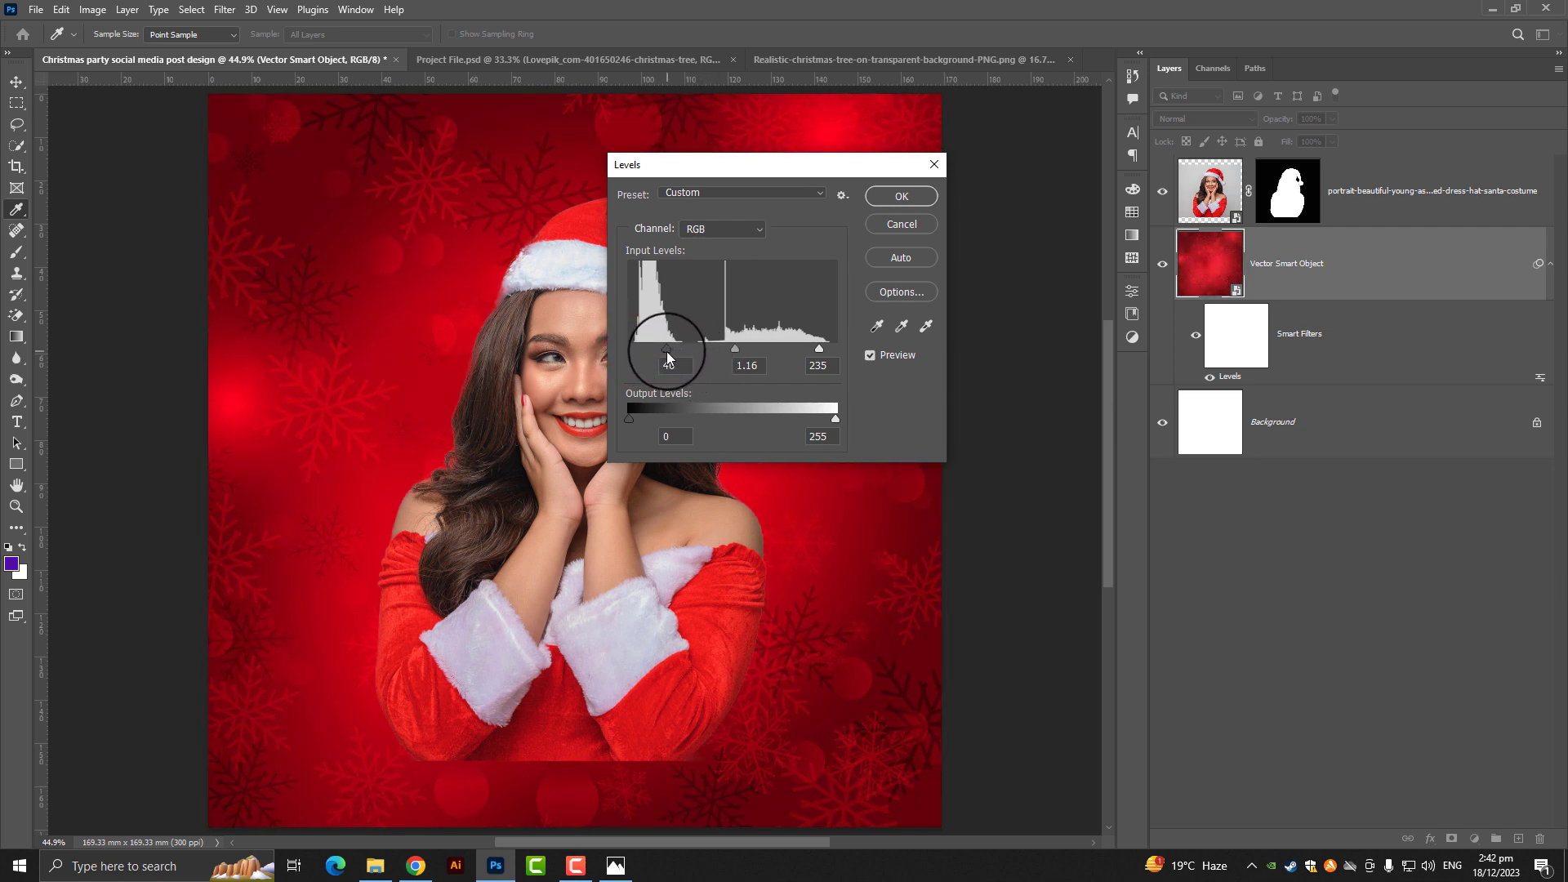
left_click(901, 196)
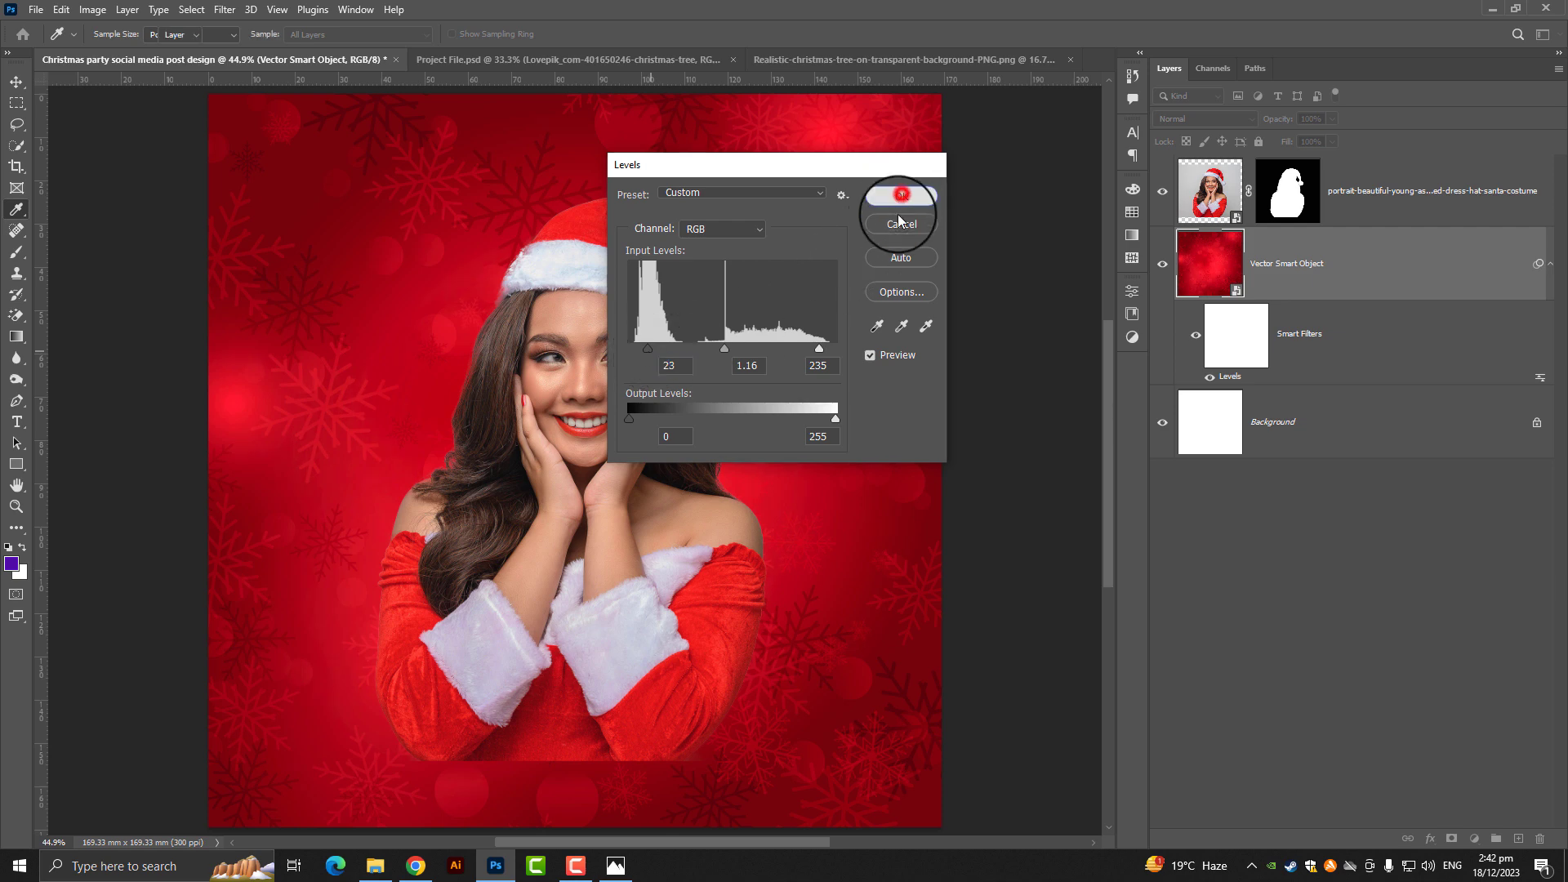
scroll(916, 368, "down", 3, "alt")
left_click(1279, 214)
Step: Paint black with a soft 700-px brush across the bottom of the woman's dress
scroll(813, 604, "up", 2, "alt")
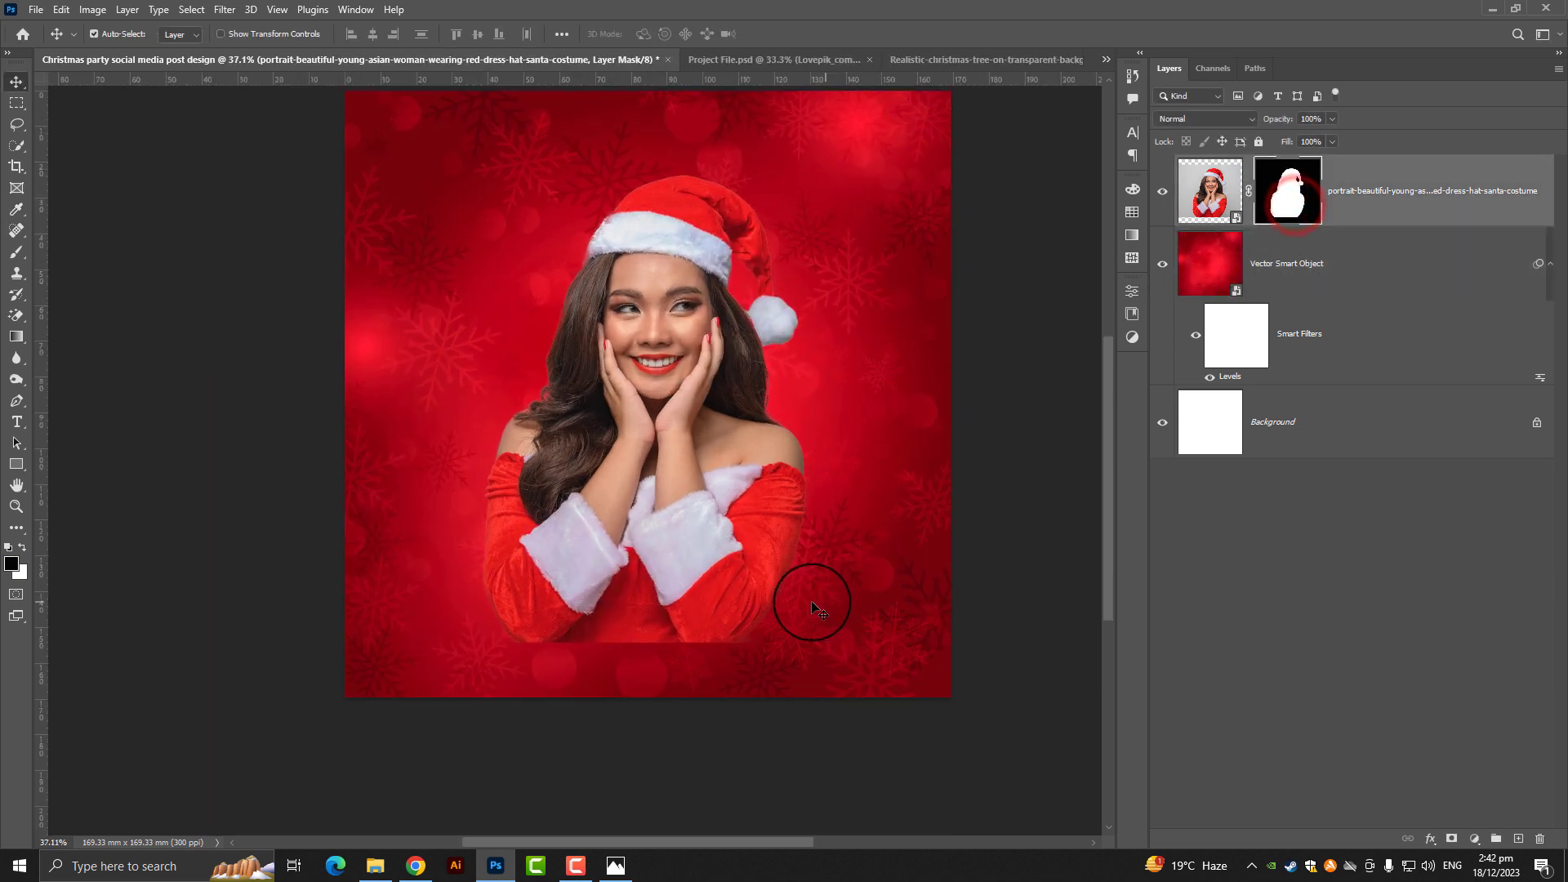
left_click(14, 251)
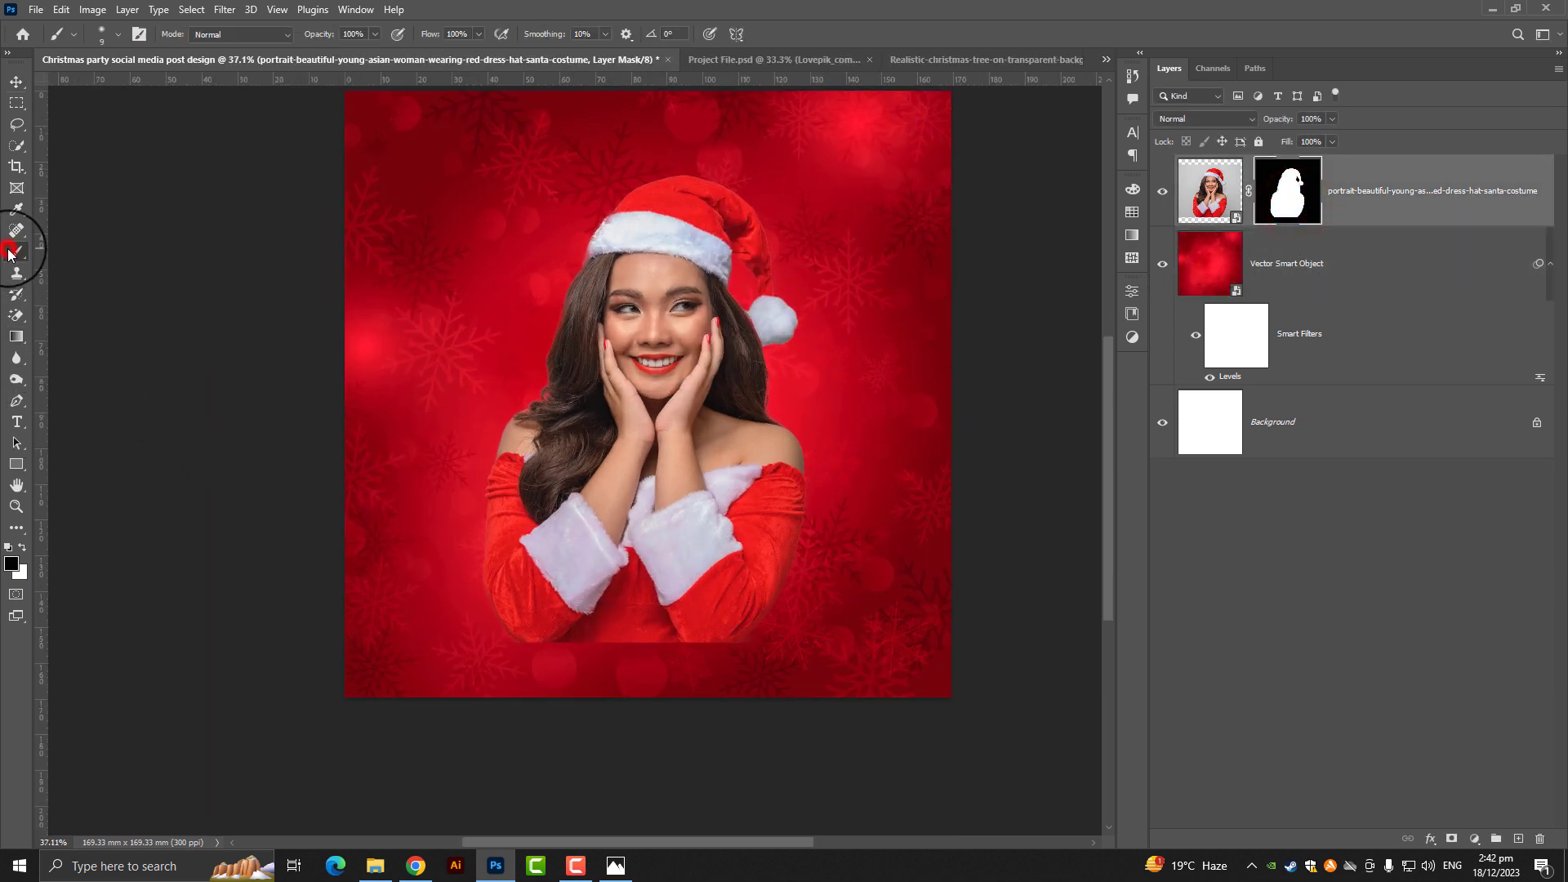
right_click(15, 251)
left_click(89, 229)
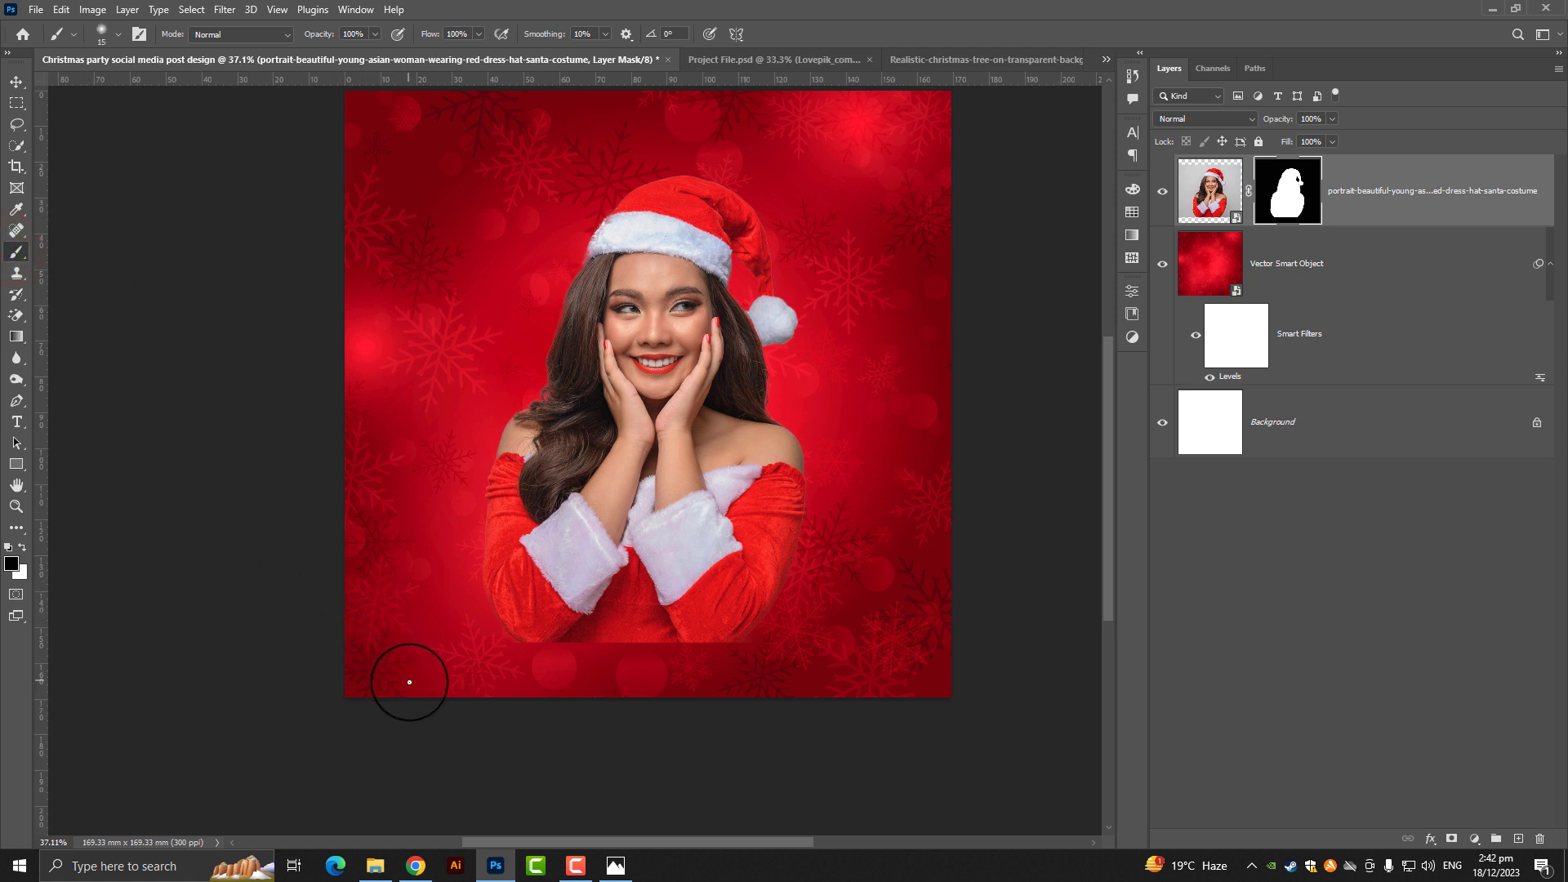
mouse_move(419, 684)
left_mouse_down()
mouse_move(368, 682)
mouse_move(945, 718)
mouse_move(1, 680)
mouse_move(893, 700)
mouse_move(164, 629)
left_mouse_up()
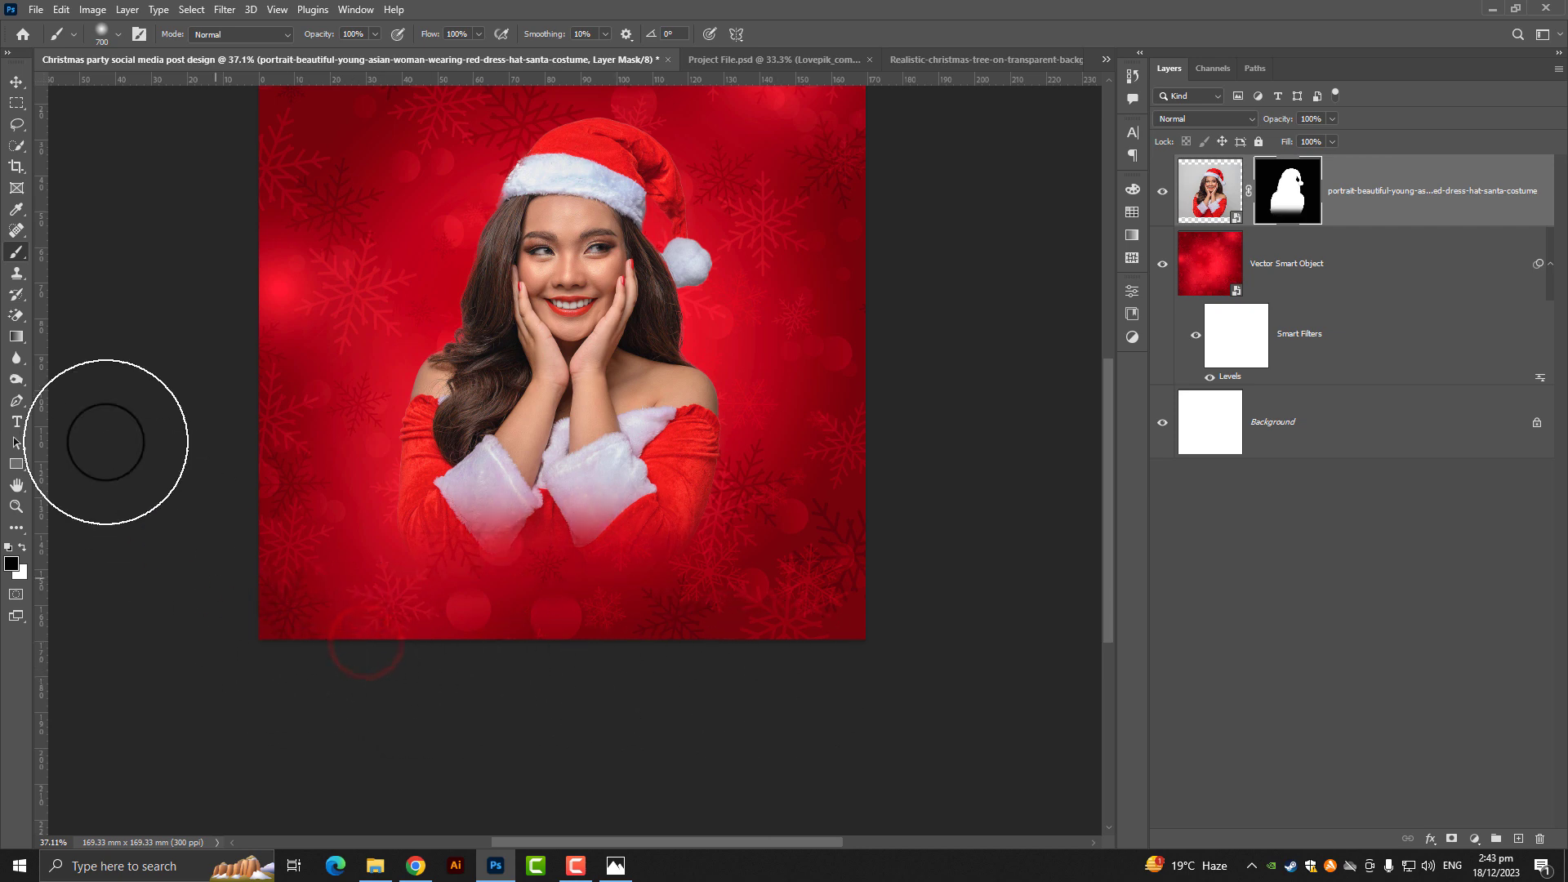
left_click(26, 77)
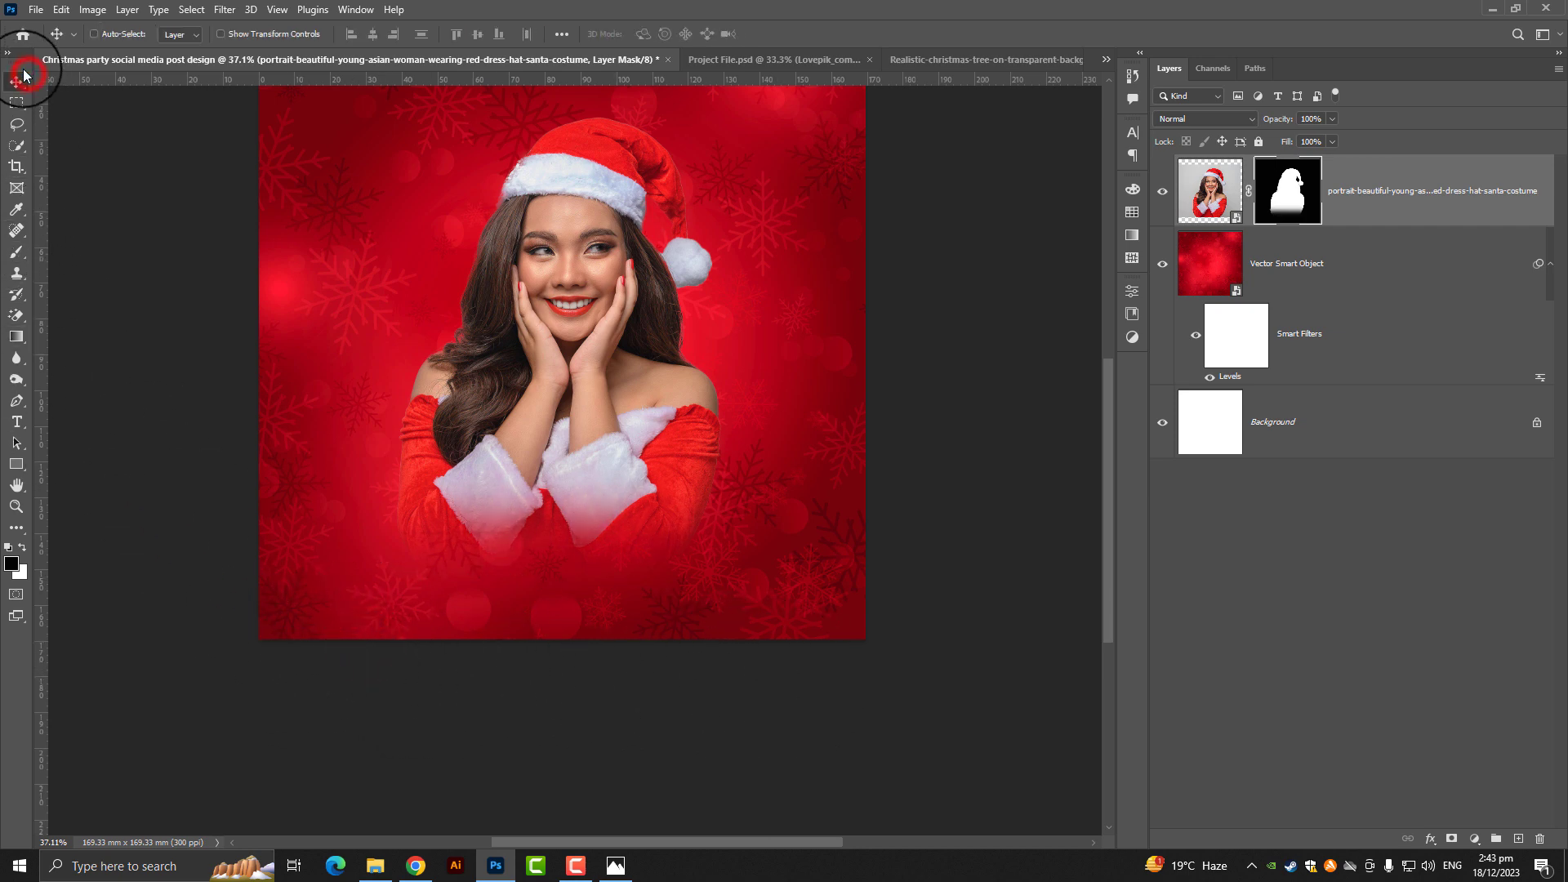
key("ctrl+0")
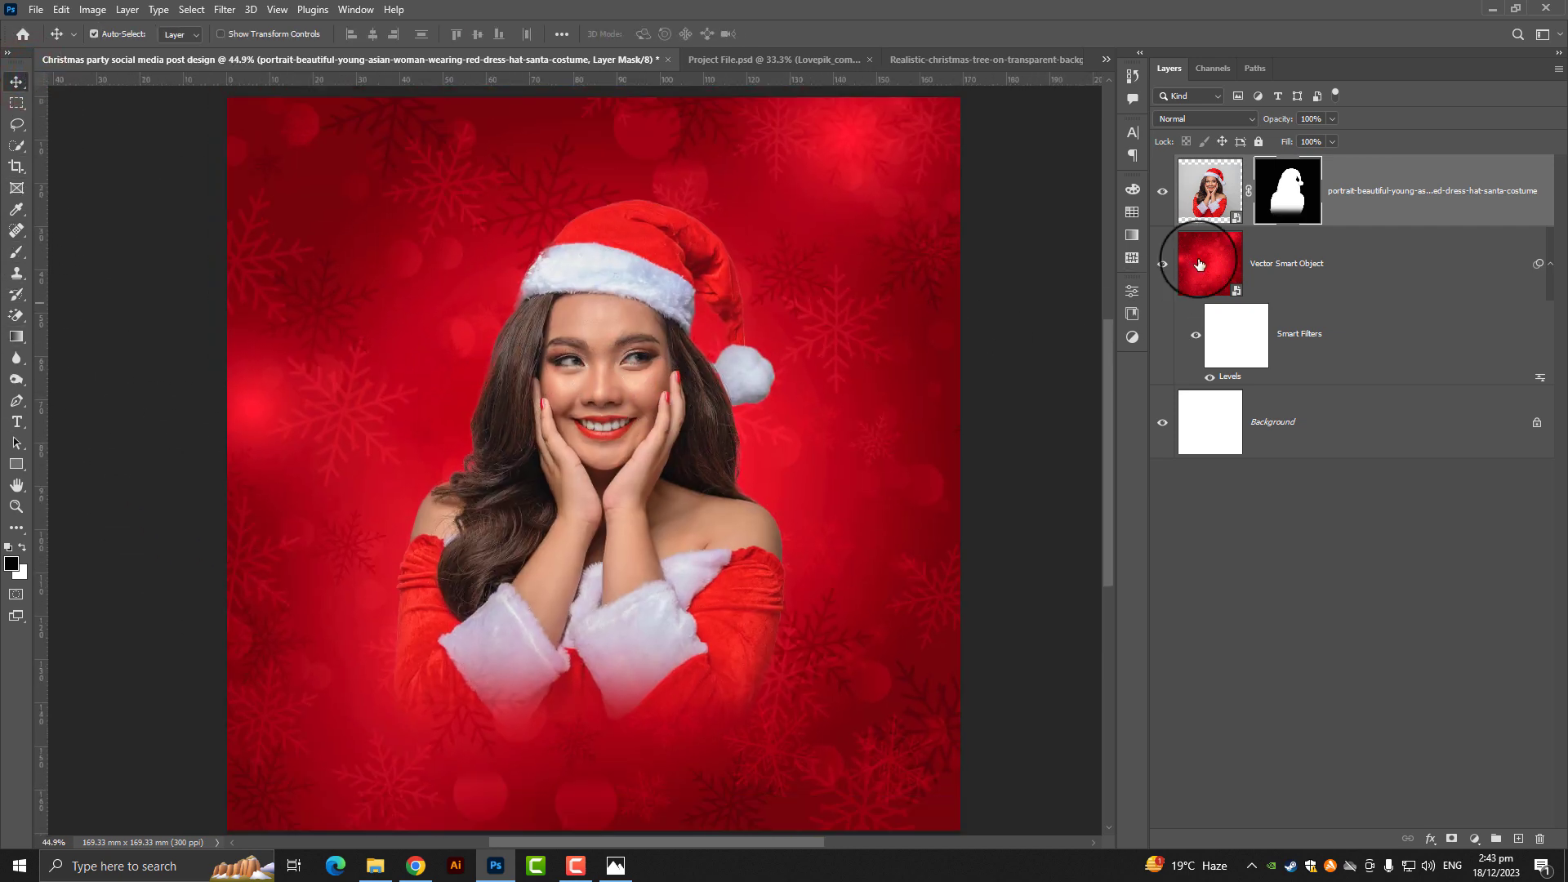
Step: Add an Outer Glow to the woman layer in colour ff3c3c at 100% opacity
right_click(1414, 204)
left_click(1338, 126)
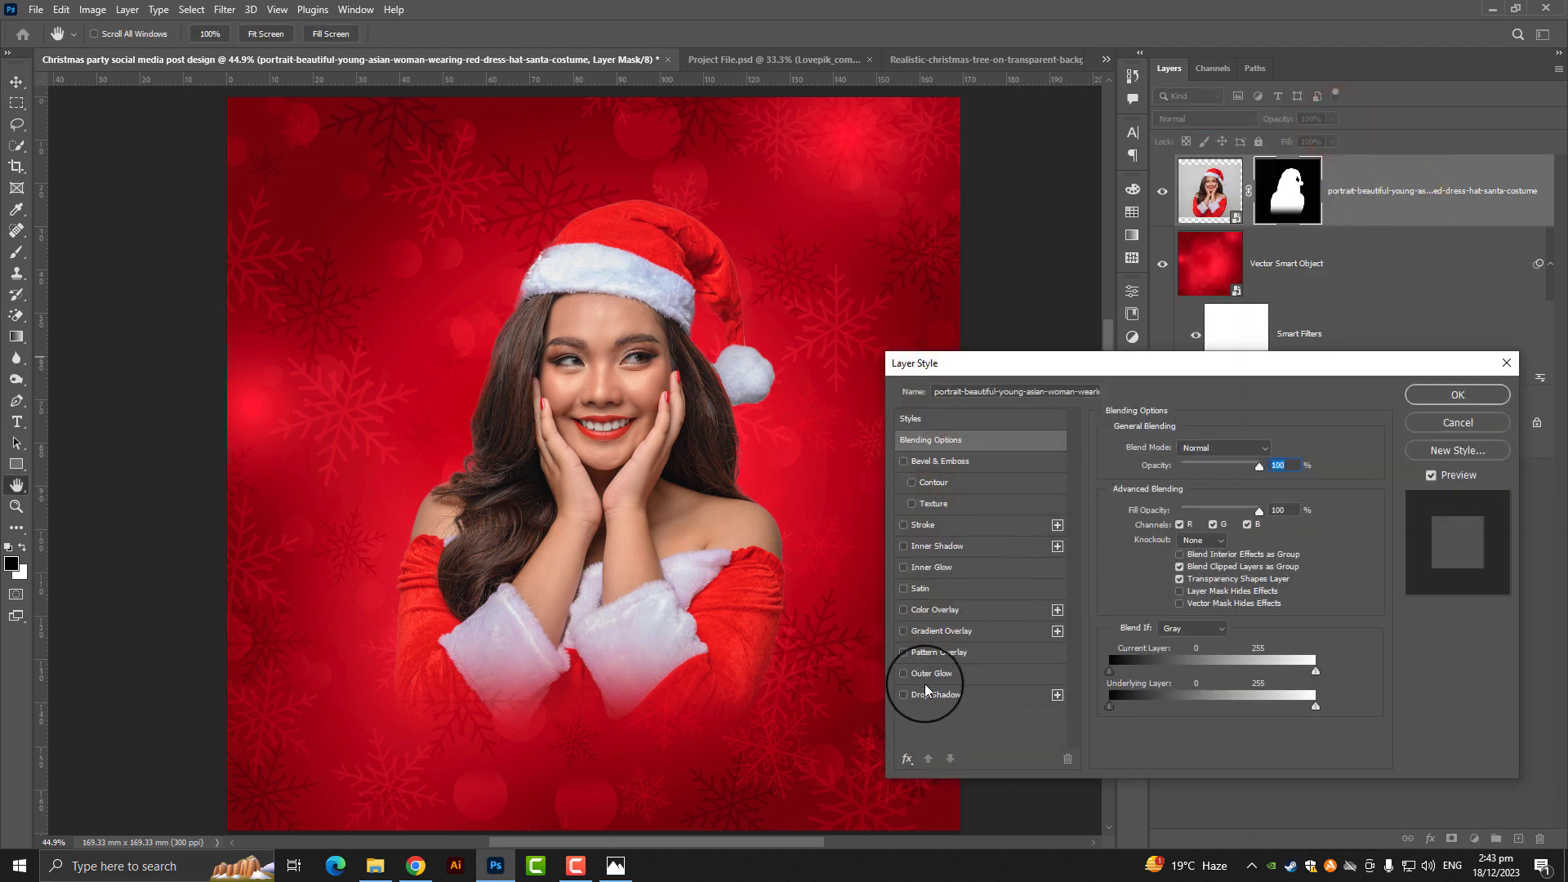
left_click(925, 676)
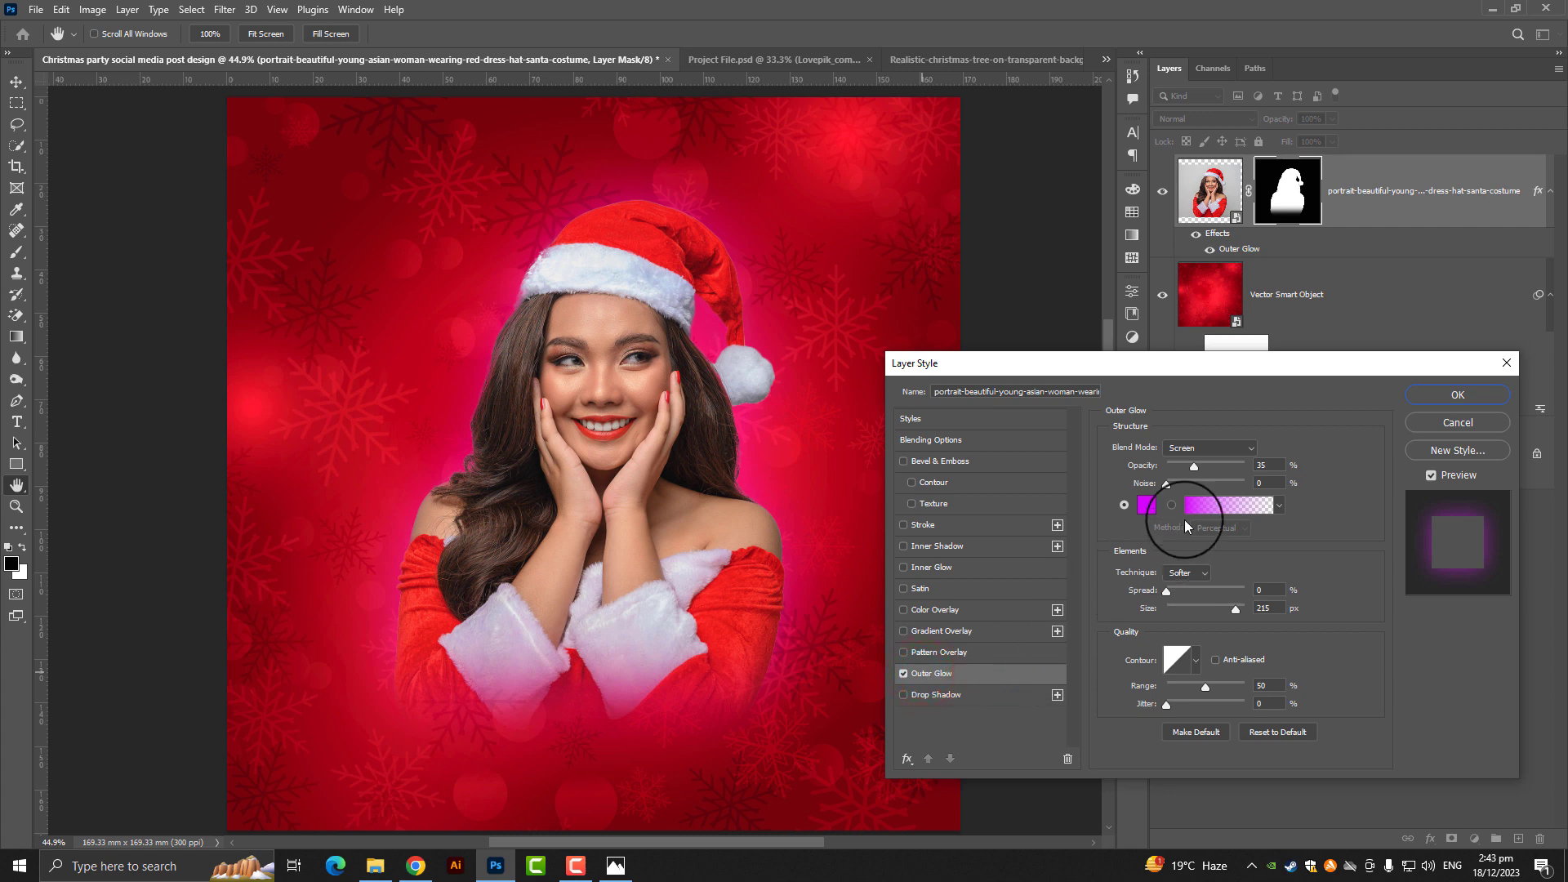
left_click(1147, 506)
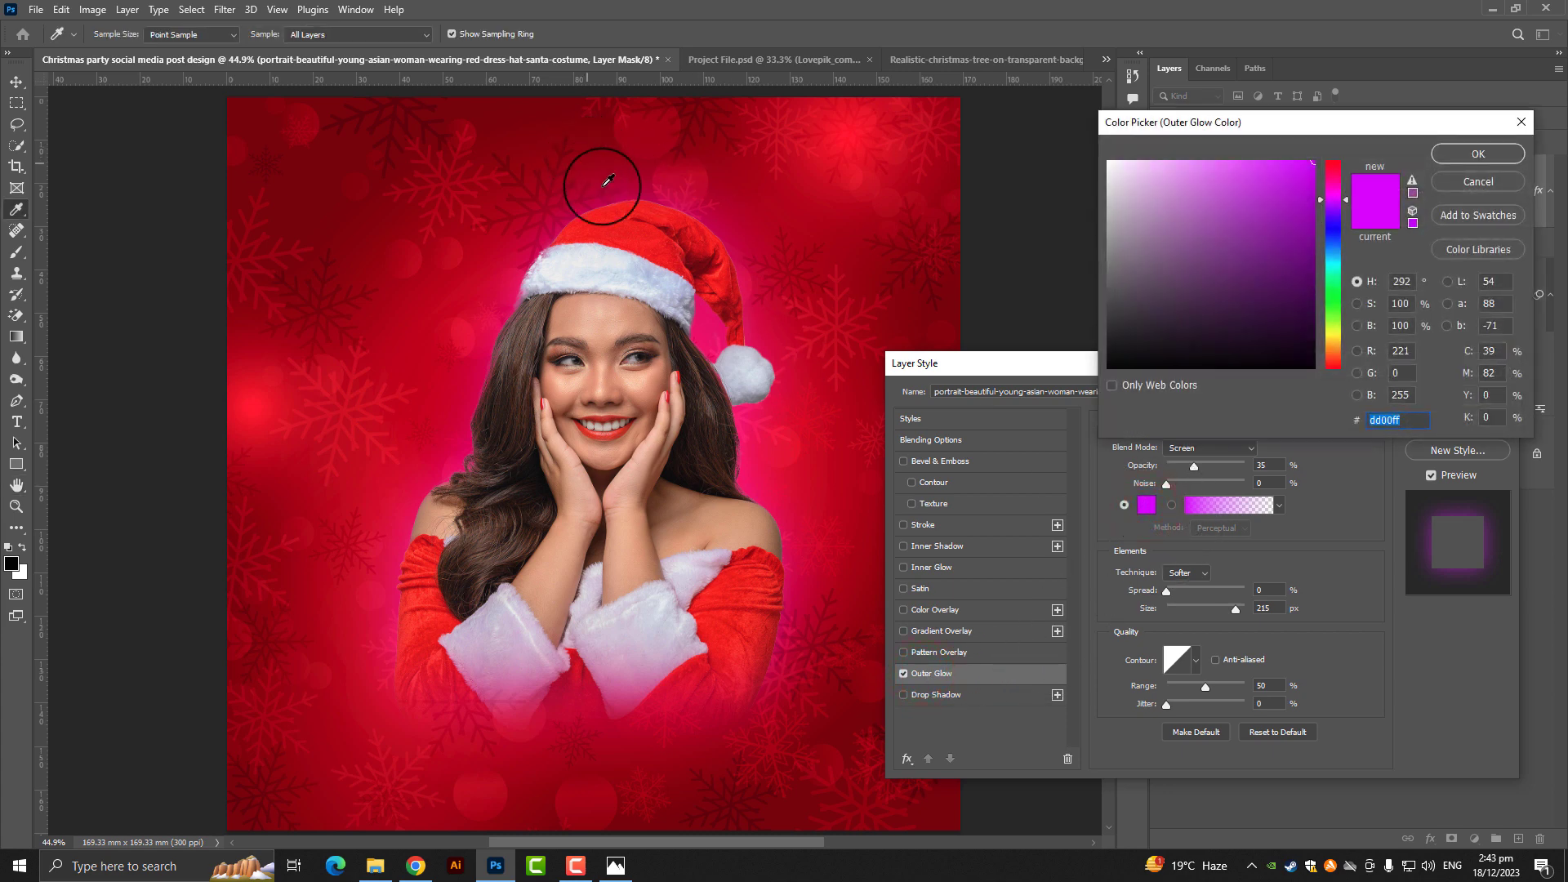
left_click(261, 404)
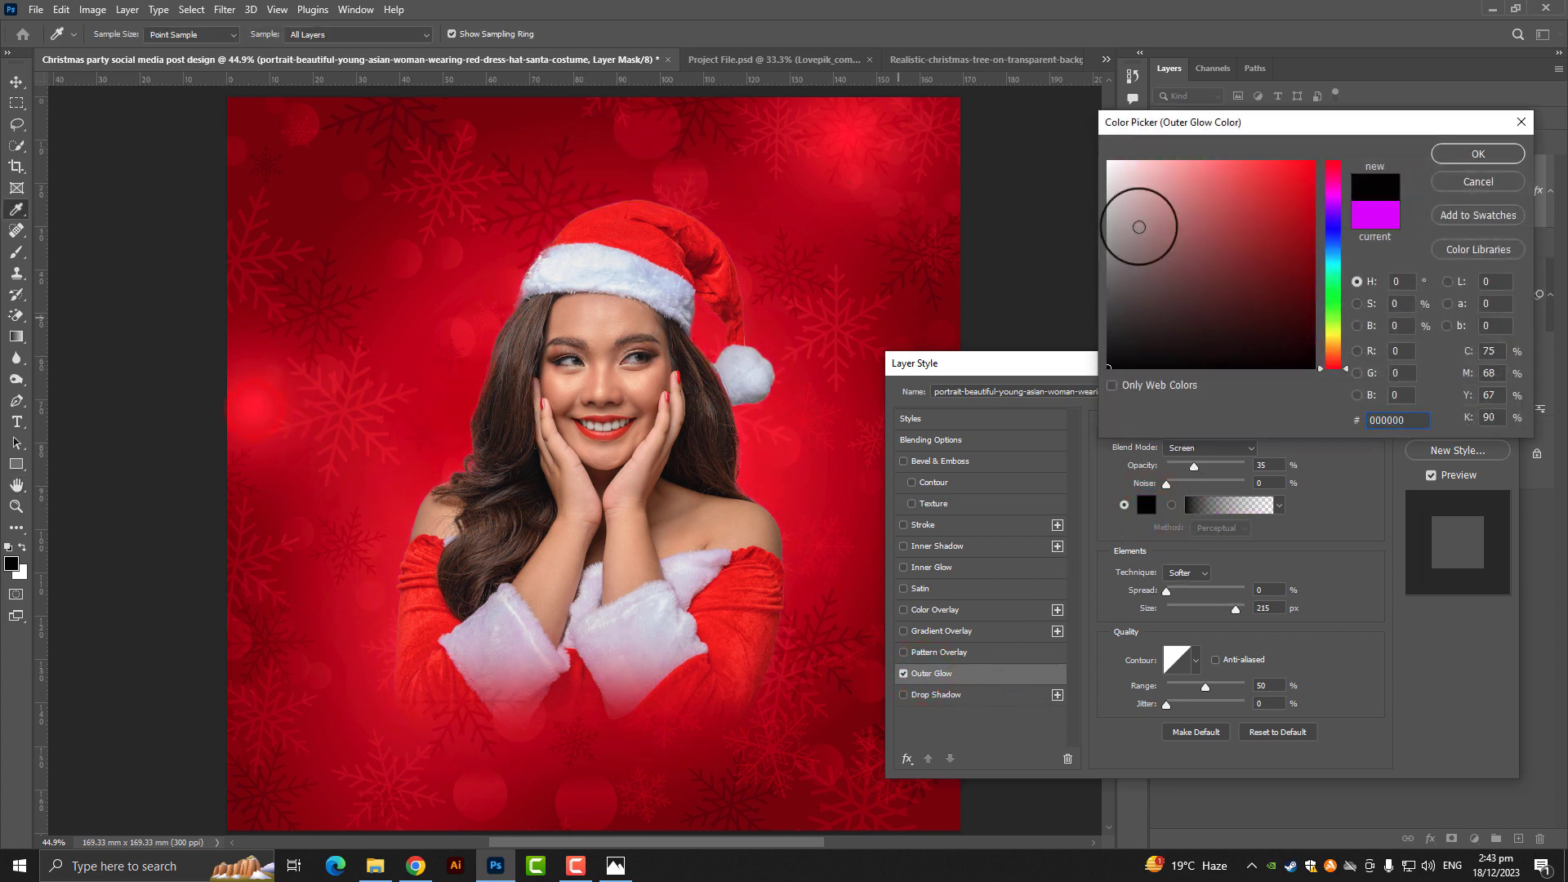
left_click_drag(1262, 202, 1418, 96)
left_click_drag(1264, 168, 1257, 141)
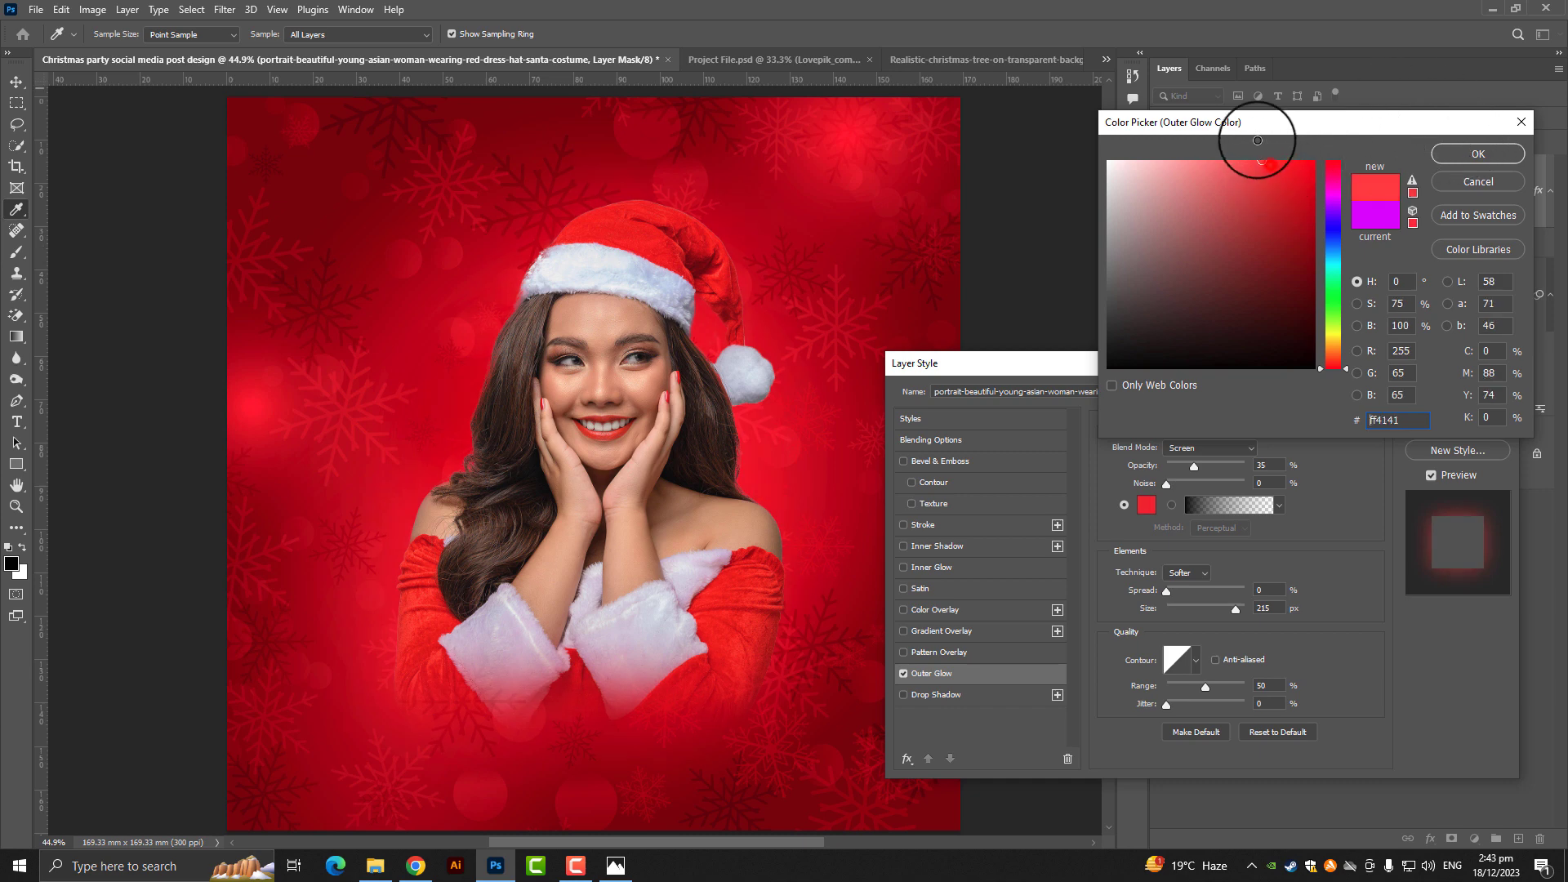
left_click(1486, 157)
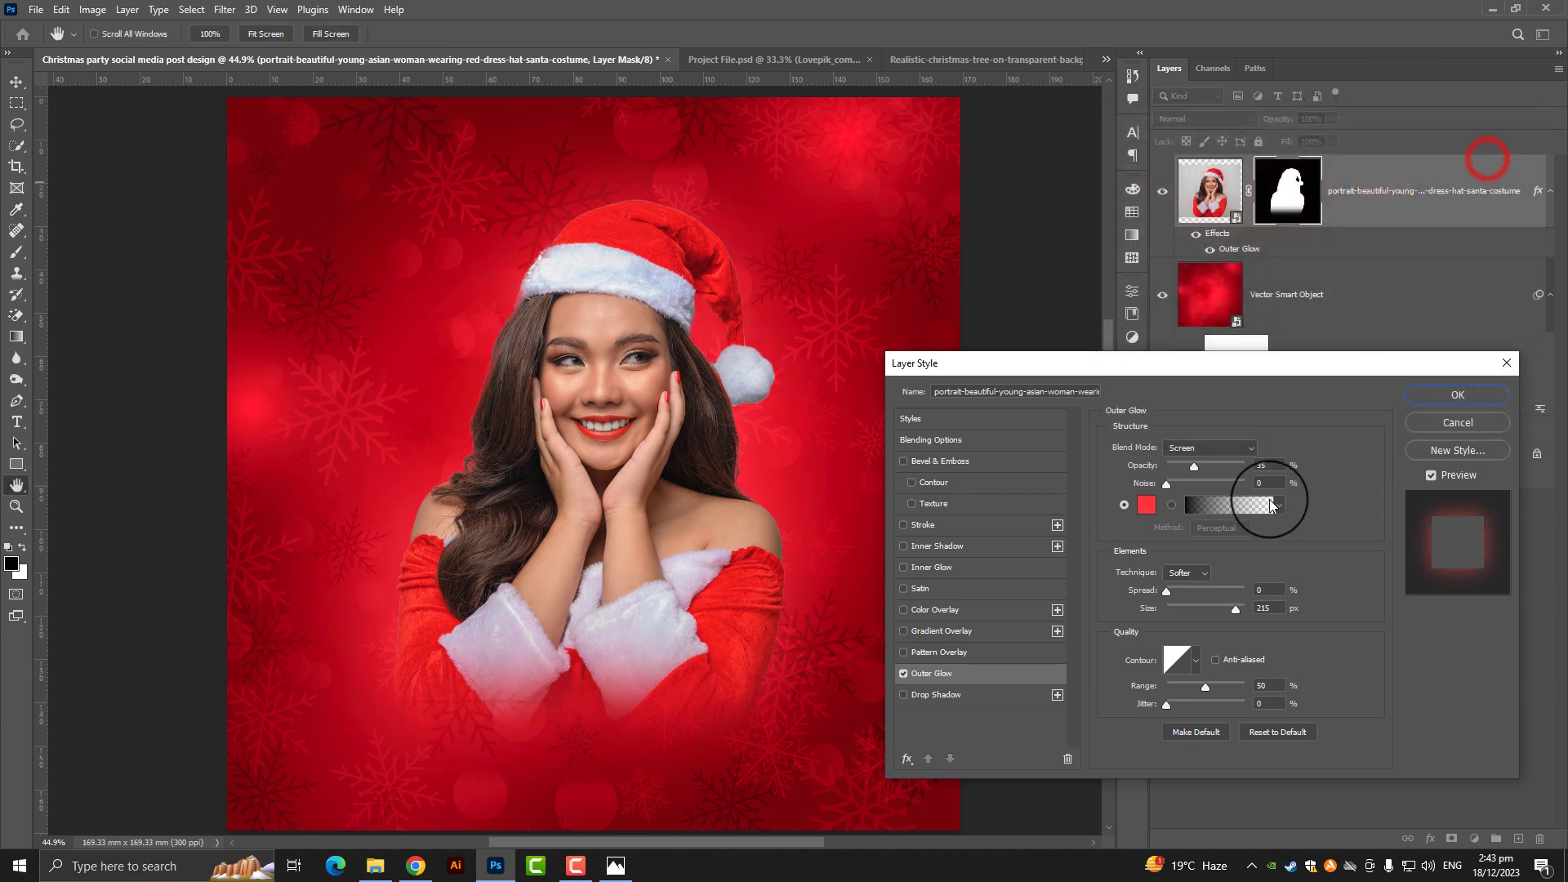
left_click(1209, 508)
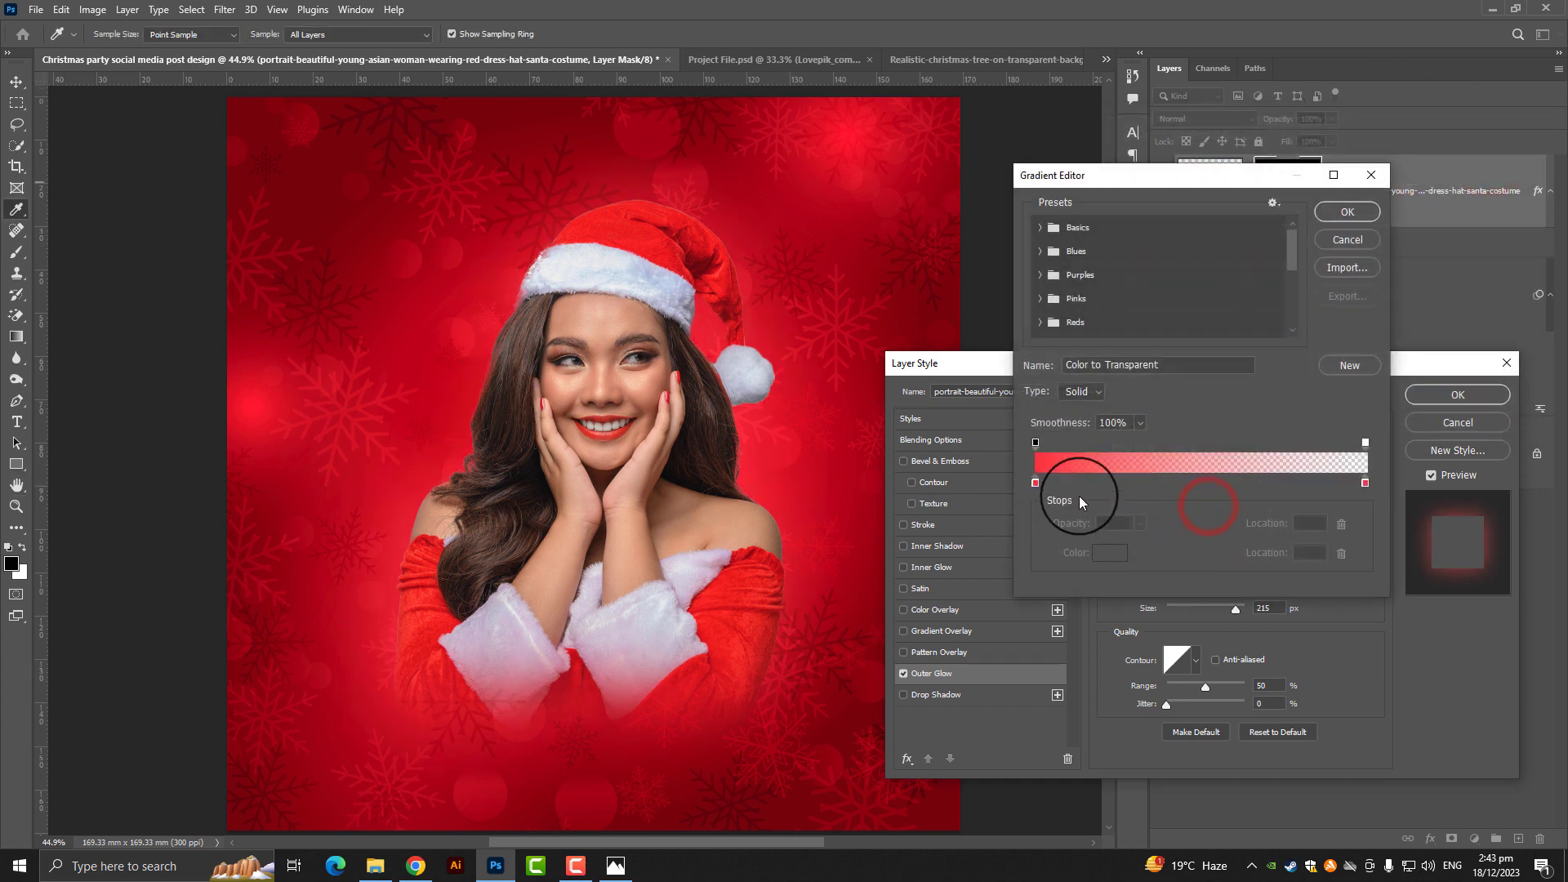
left_click(1344, 240)
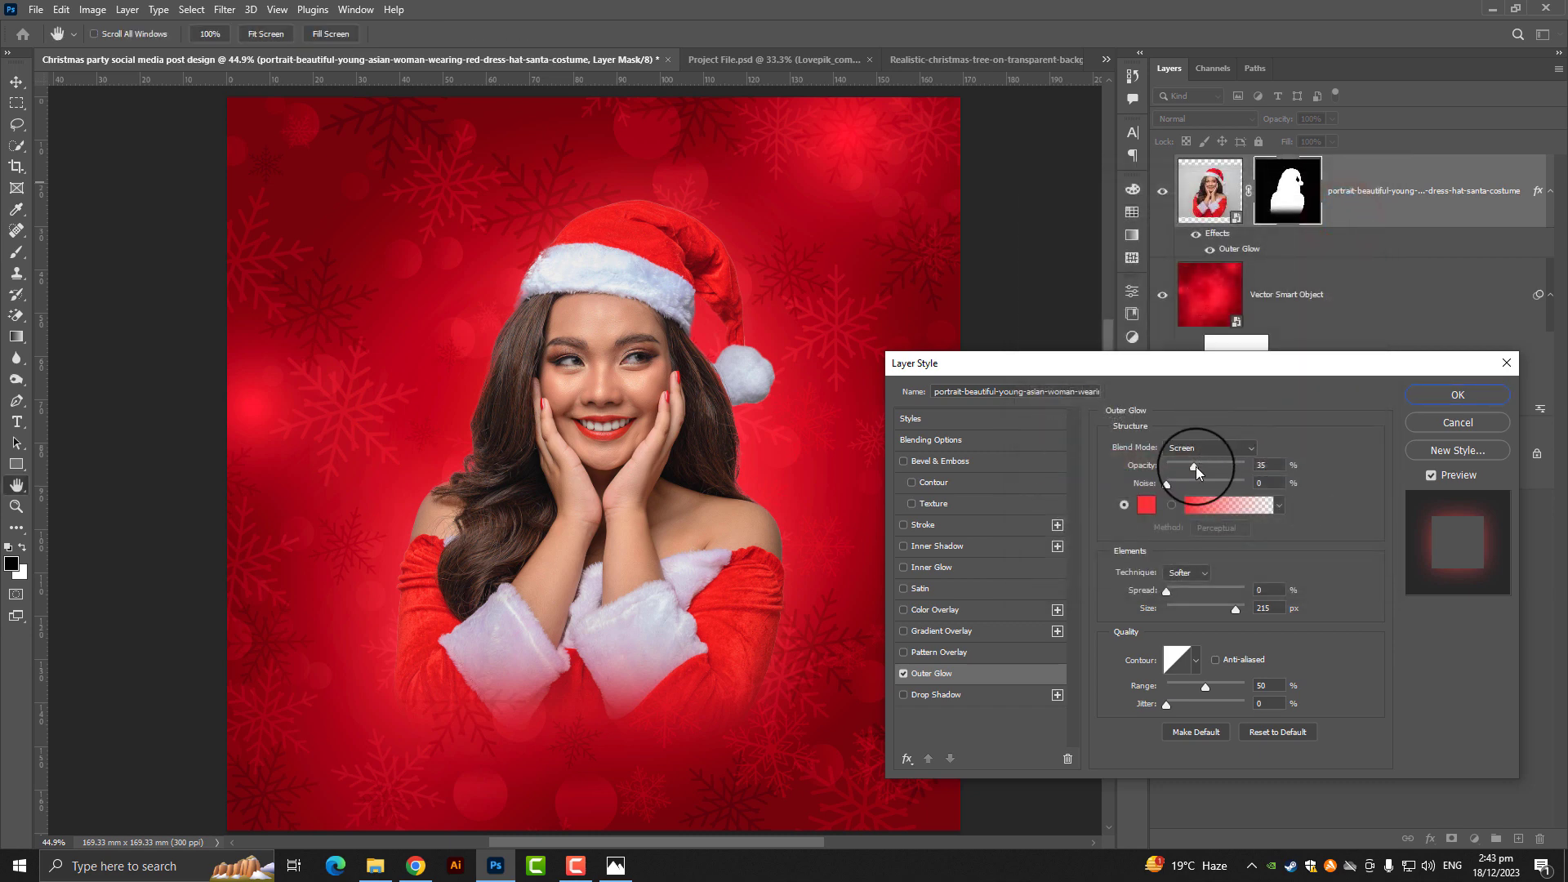
mouse_move(1195, 467)
left_mouse_down()
mouse_move(1249, 467)
mouse_move(1163, 473)
mouse_move(1265, 476)
left_mouse_up()
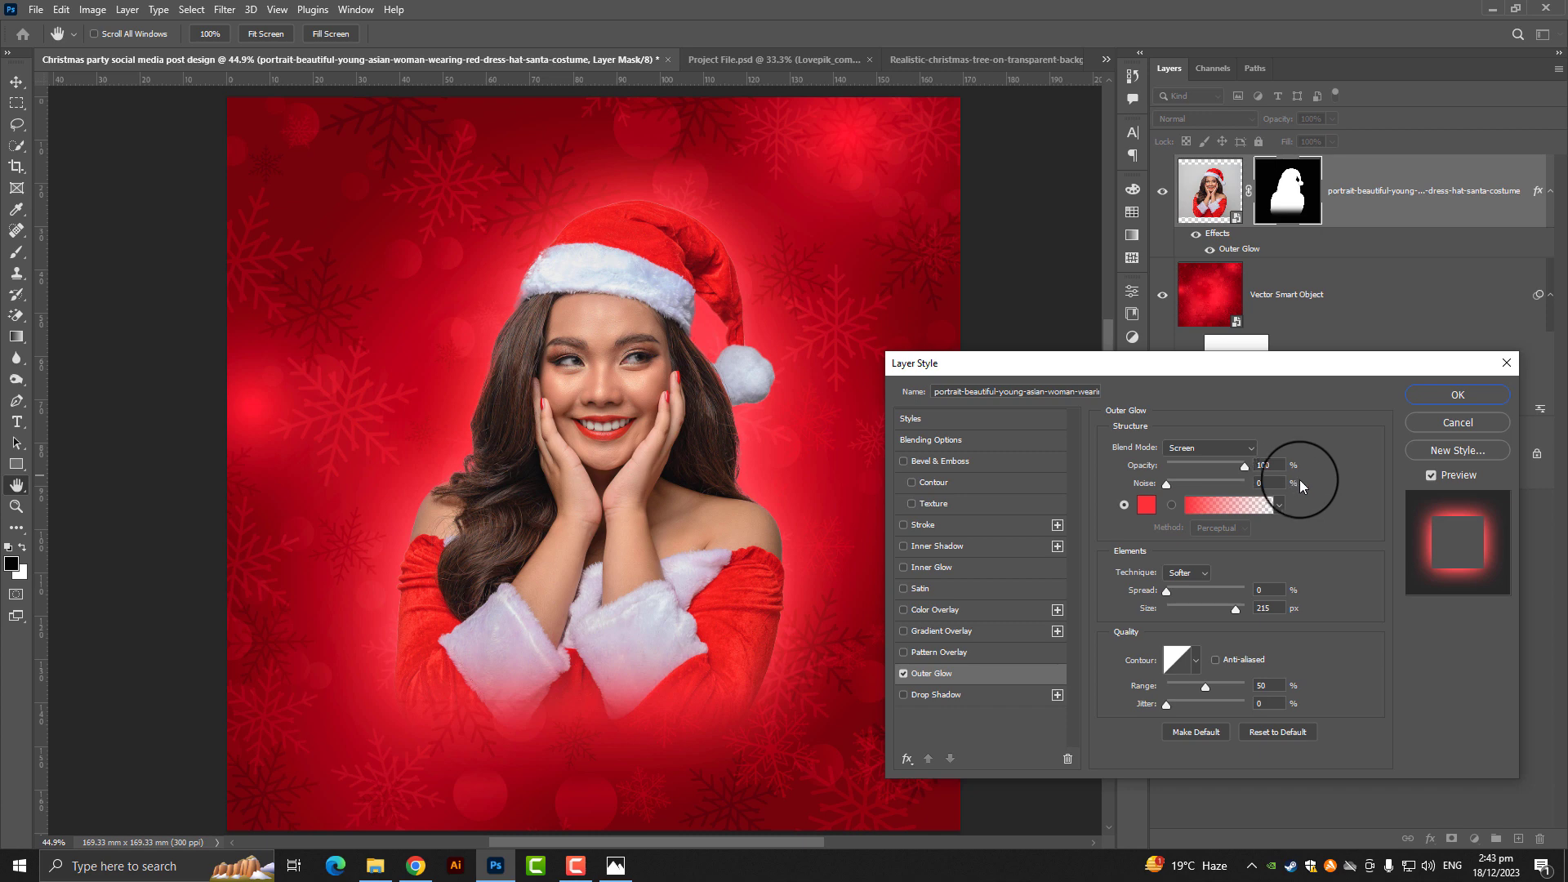
left_click(1462, 395)
Step: Bring the tree layer from the PNG into the design, below the woman's portrait
scroll(755, 392, "down", 2)
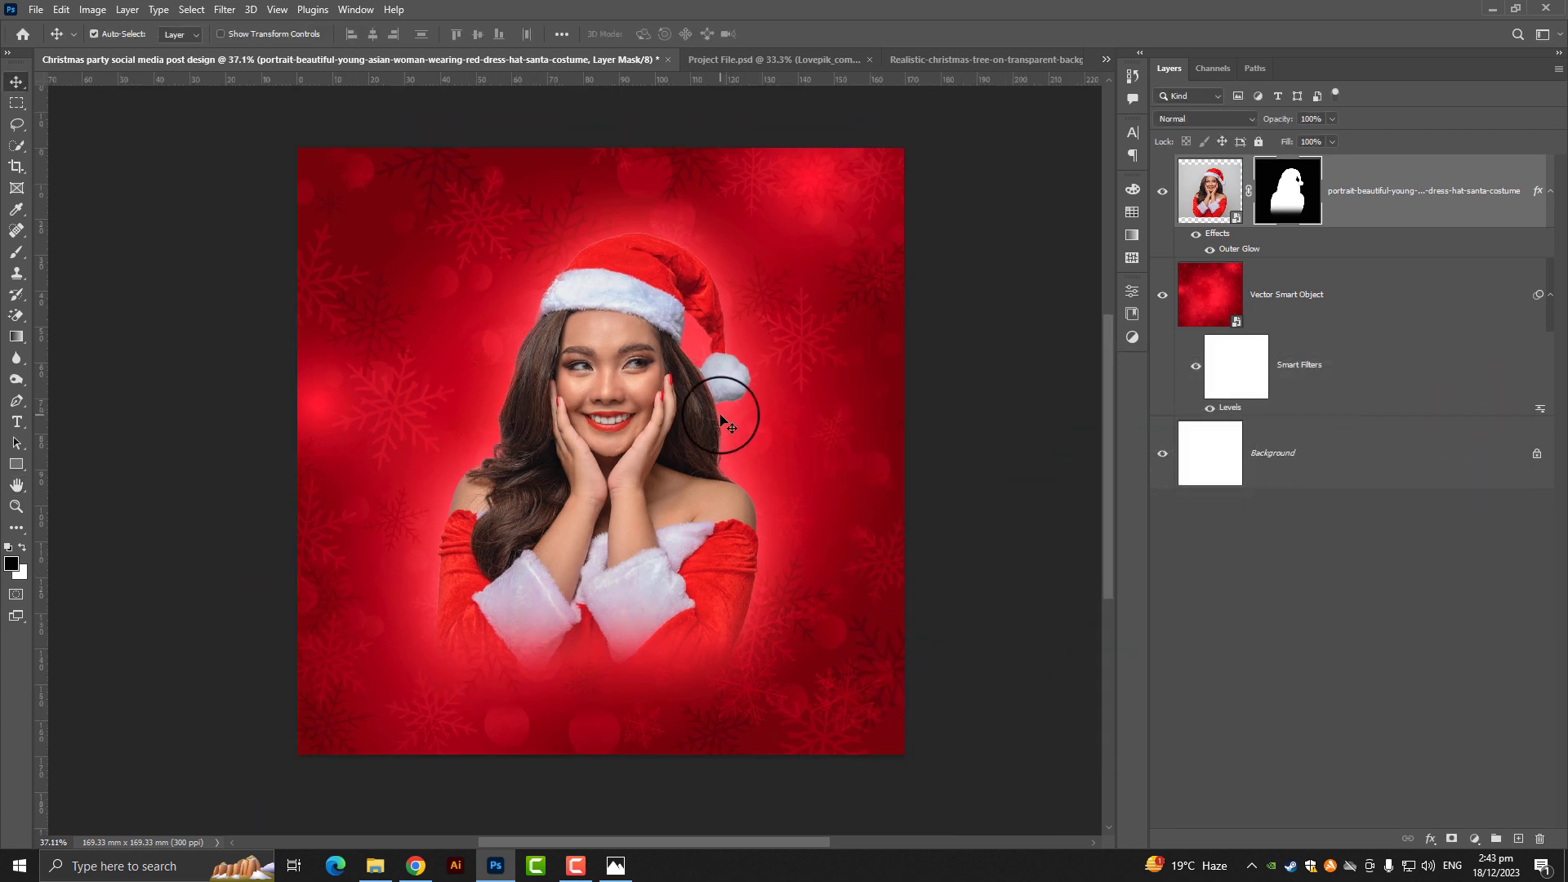
scroll(726, 413, "up", 1)
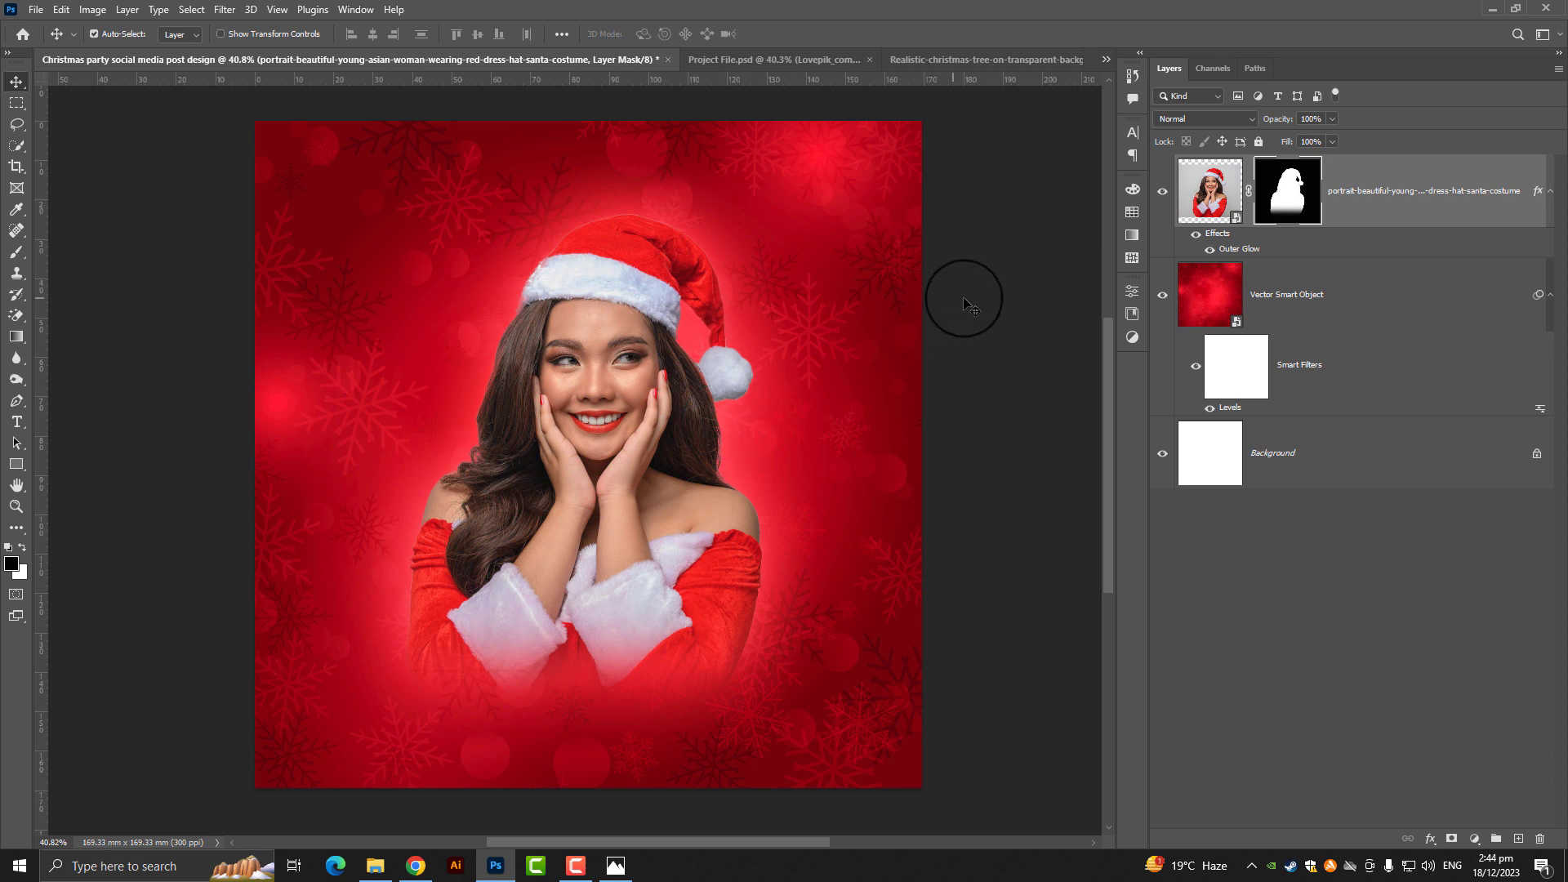
left_click(990, 60)
mouse_move(583, 308)
left_mouse_down()
mouse_move(292, 59)
mouse_move(246, 73)
mouse_move(364, 428)
left_mouse_up()
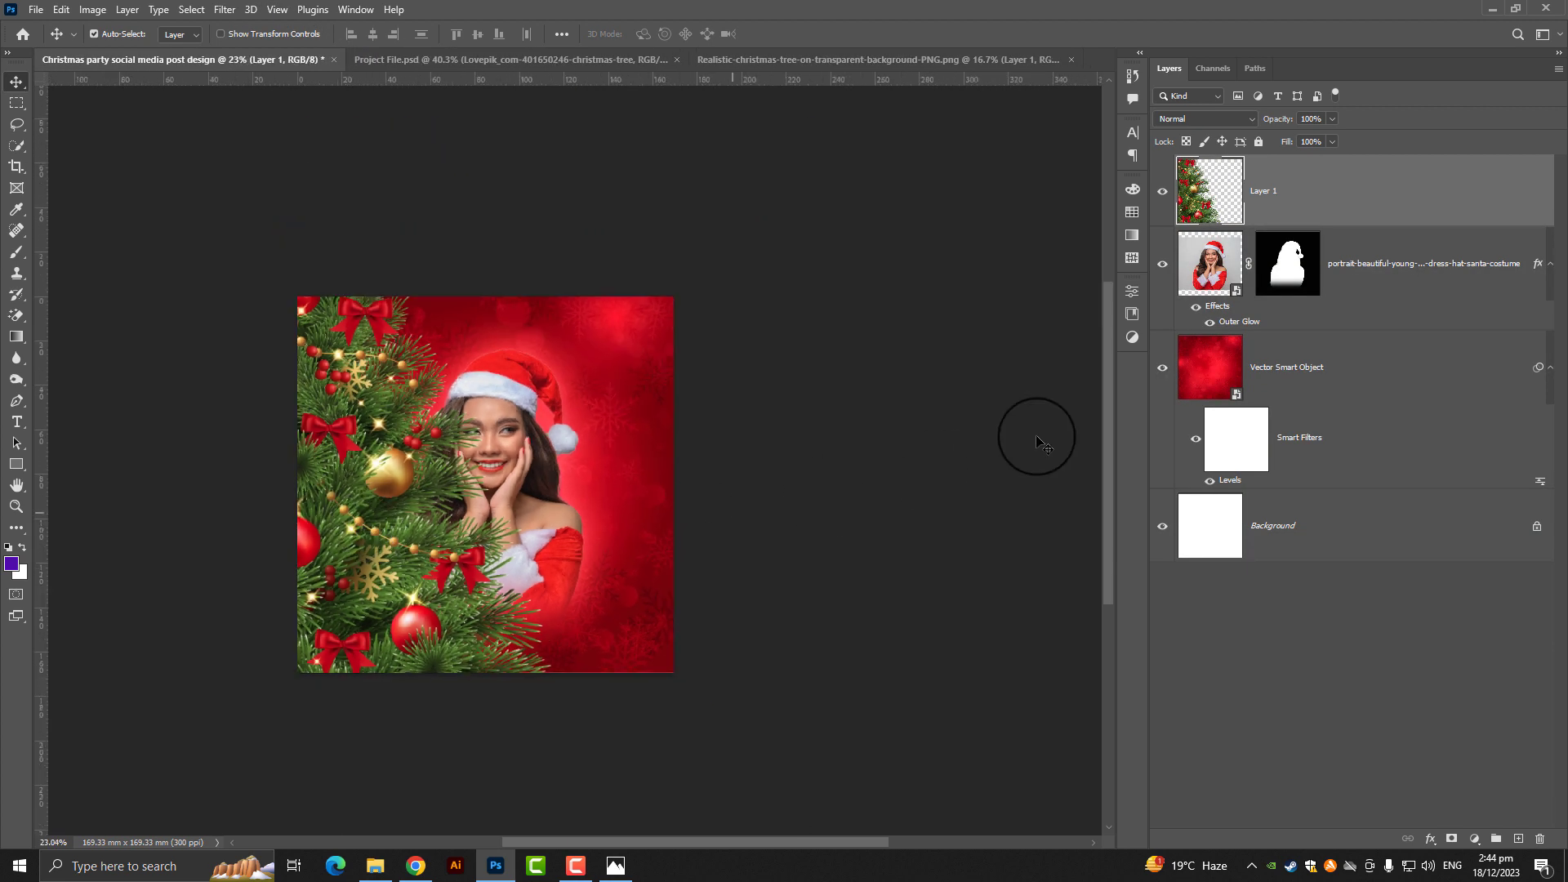
left_click_drag(1351, 216, 1367, 365)
left_click_drag(1363, 341, 1363, 343)
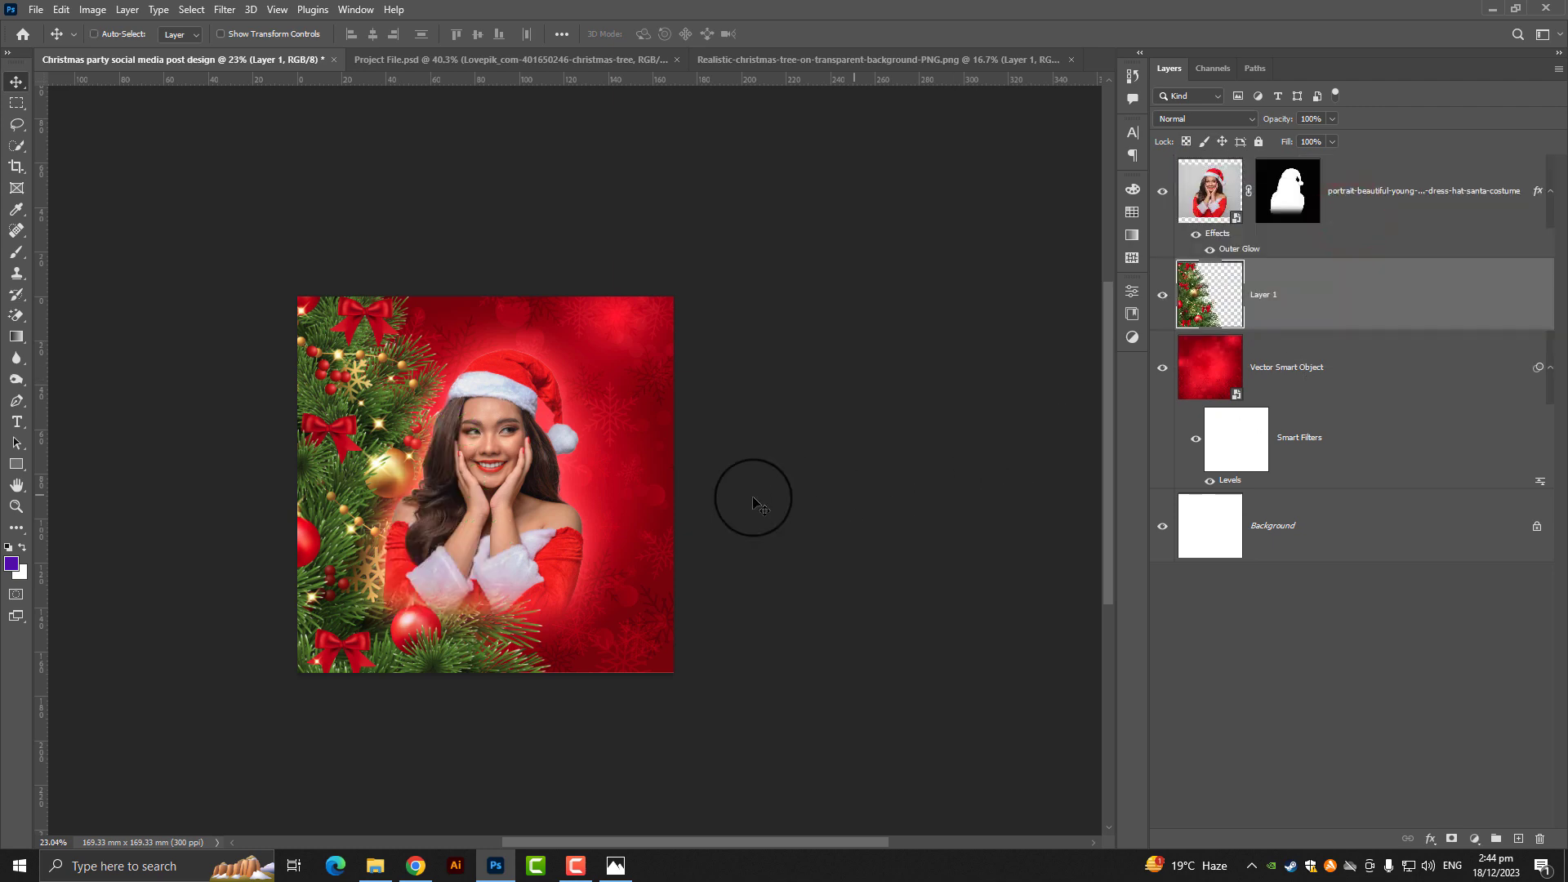
Step: Shrink, tilt and position the tree along the left edge of the post
key("ctrl+t")
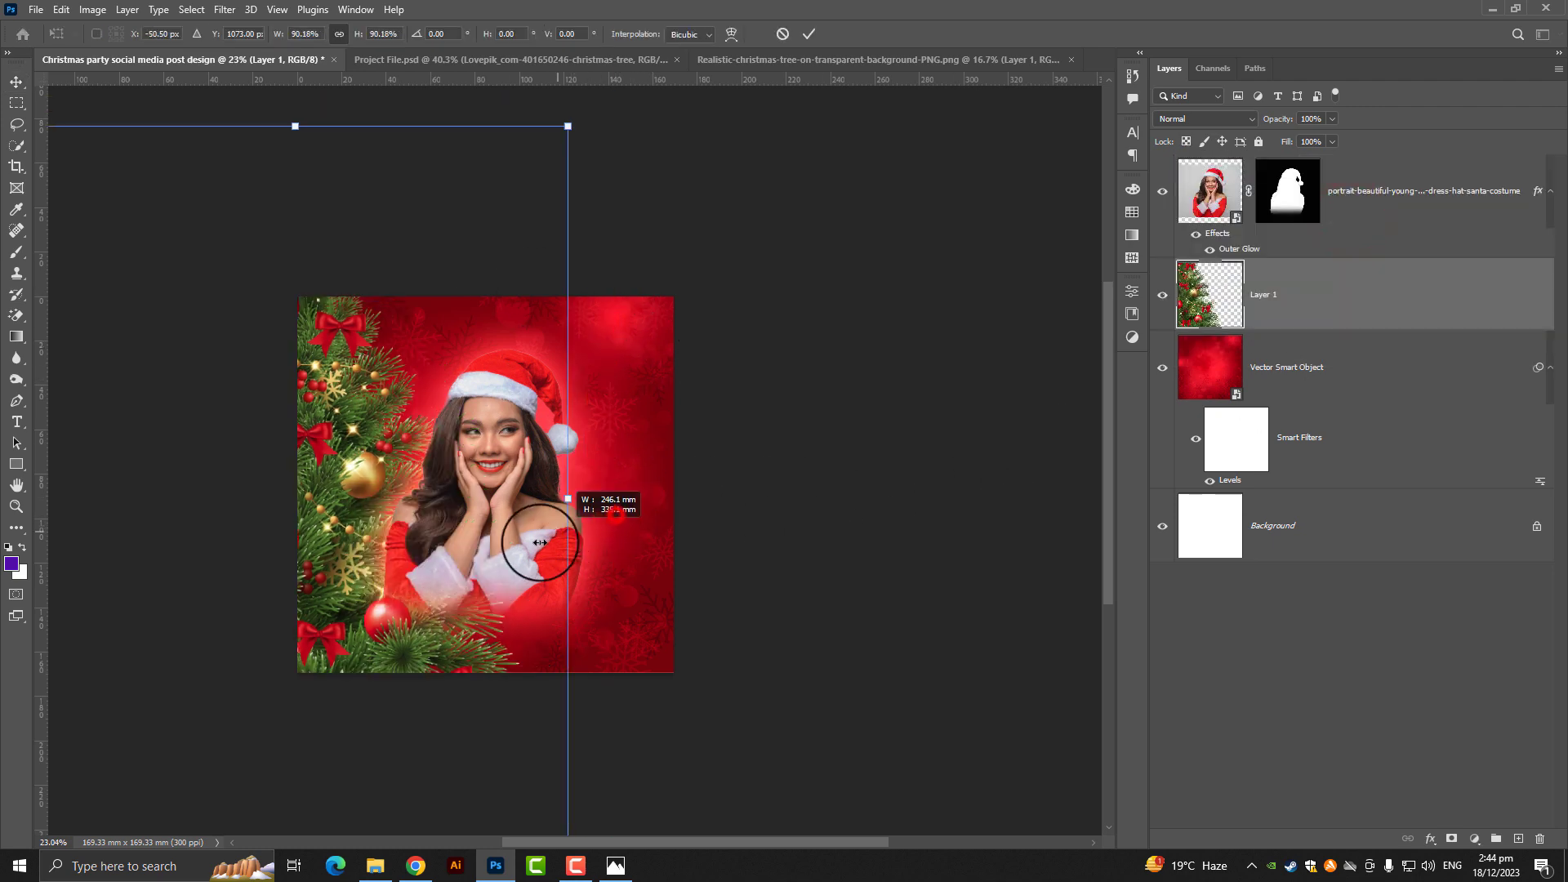
mouse_move(621, 515)
left_mouse_down()
mouse_move(455, 550)
mouse_move(736, 808)
left_mouse_up()
mouse_move(394, 585)
left_mouse_down()
mouse_move(280, 602)
mouse_move(340, 576)
left_mouse_up()
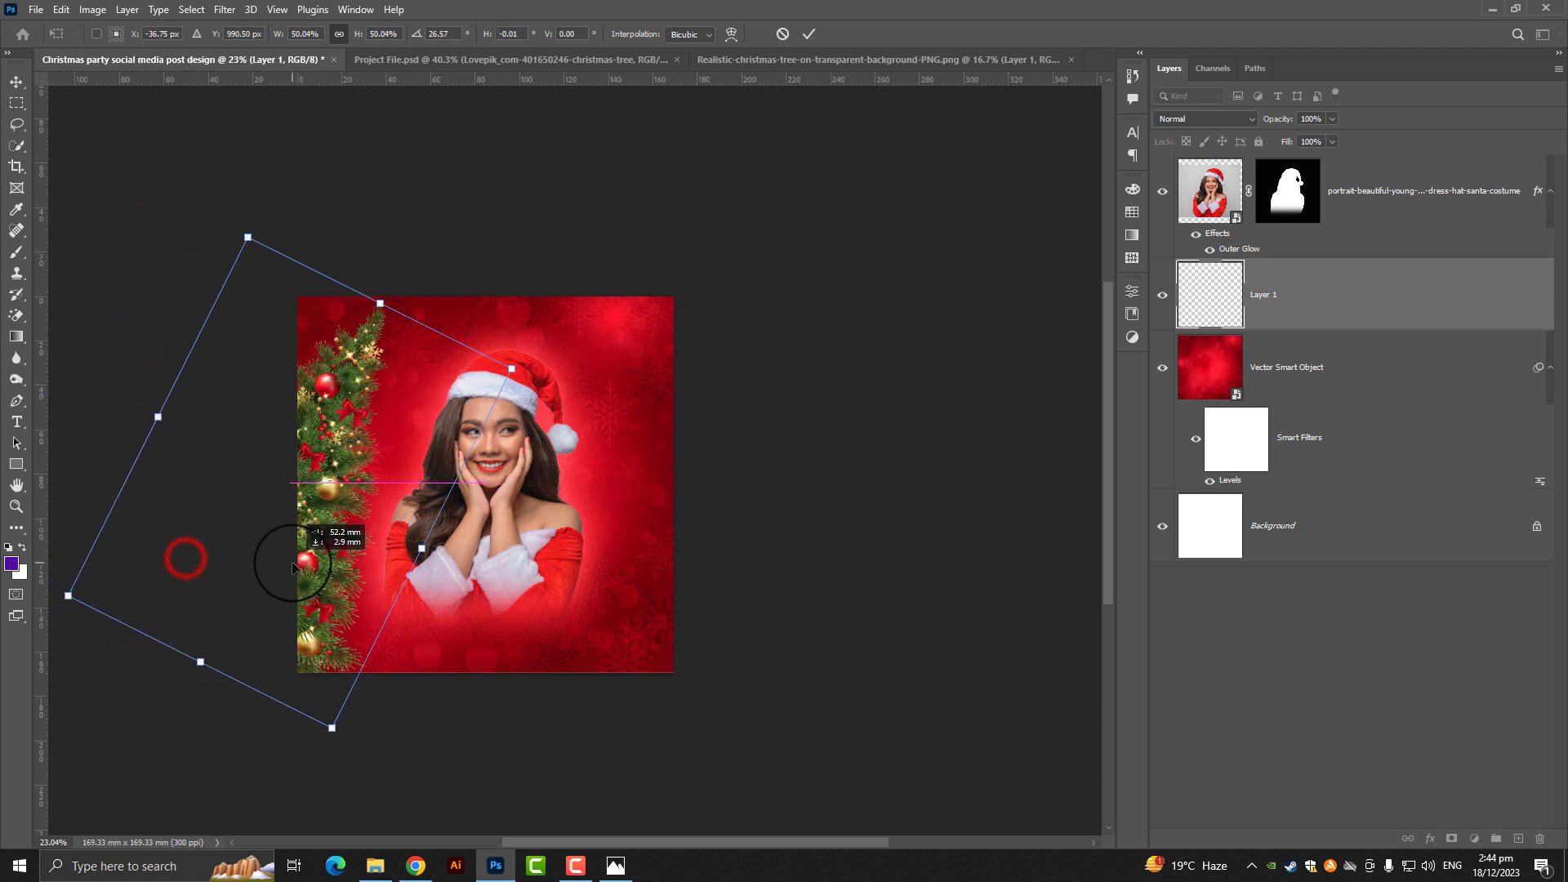
left_click_drag(368, 295, 351, 323)
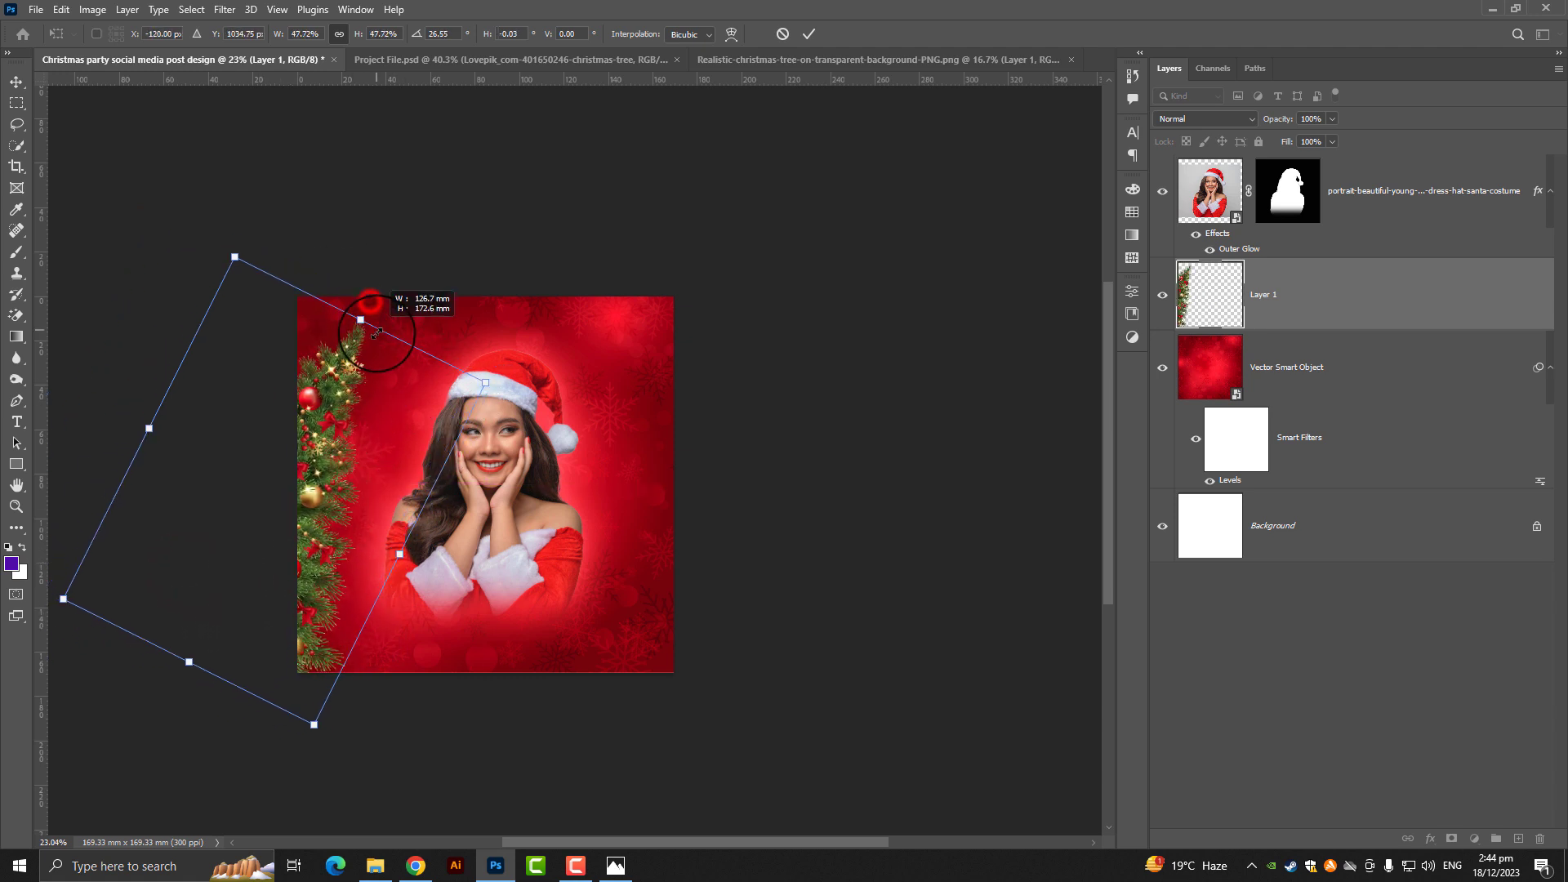
left_click_drag(595, 409, 604, 394)
mouse_move(366, 519)
left_mouse_down()
mouse_move(399, 507)
mouse_move(370, 477)
left_mouse_up()
key("Return")
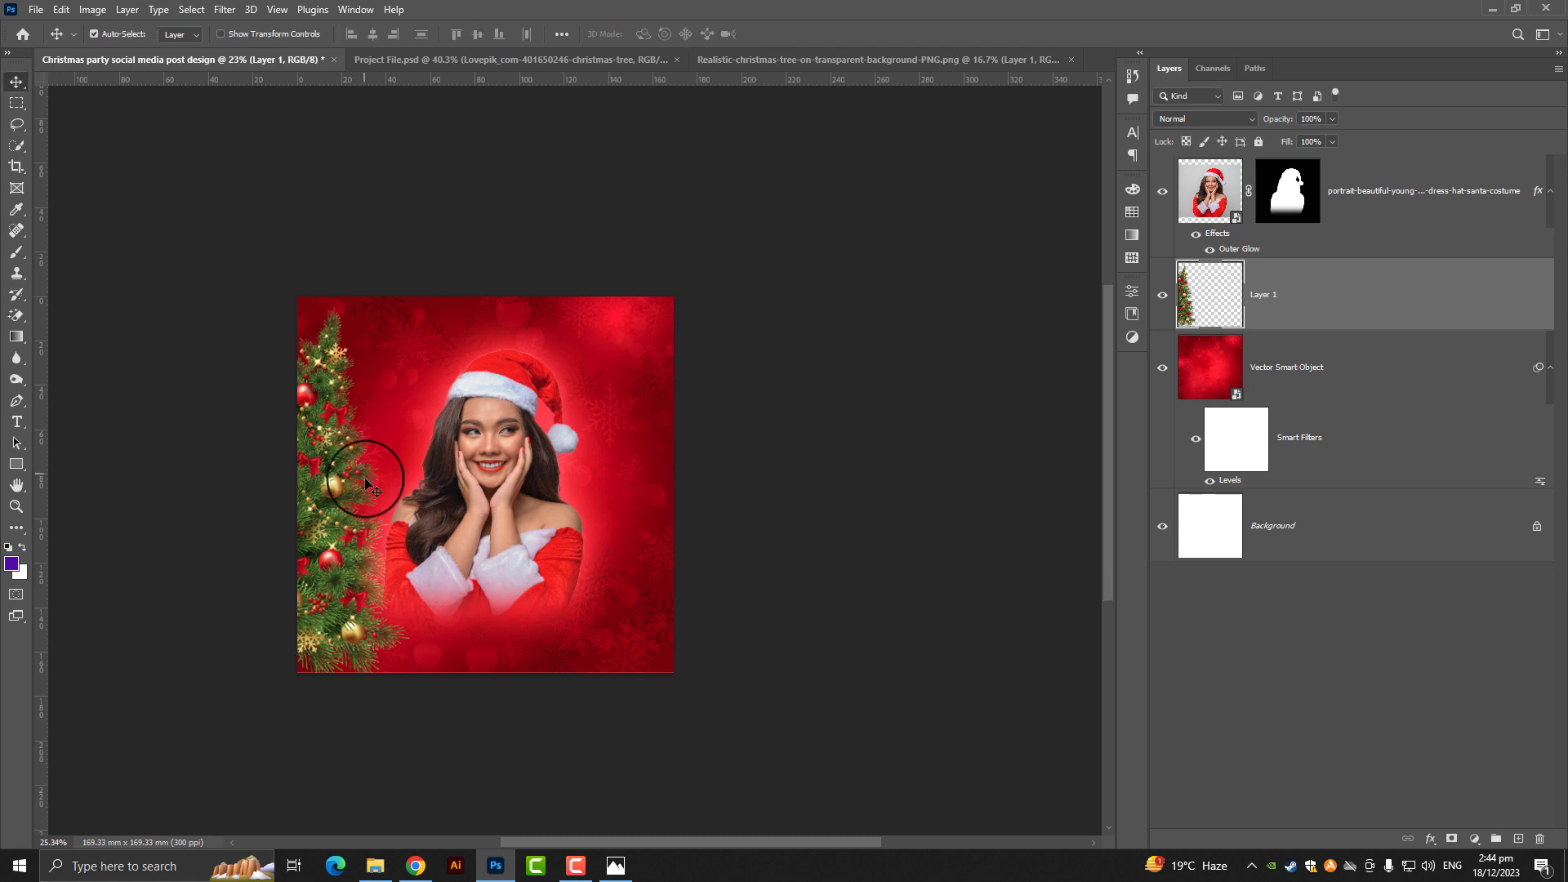
key("ctrl+0")
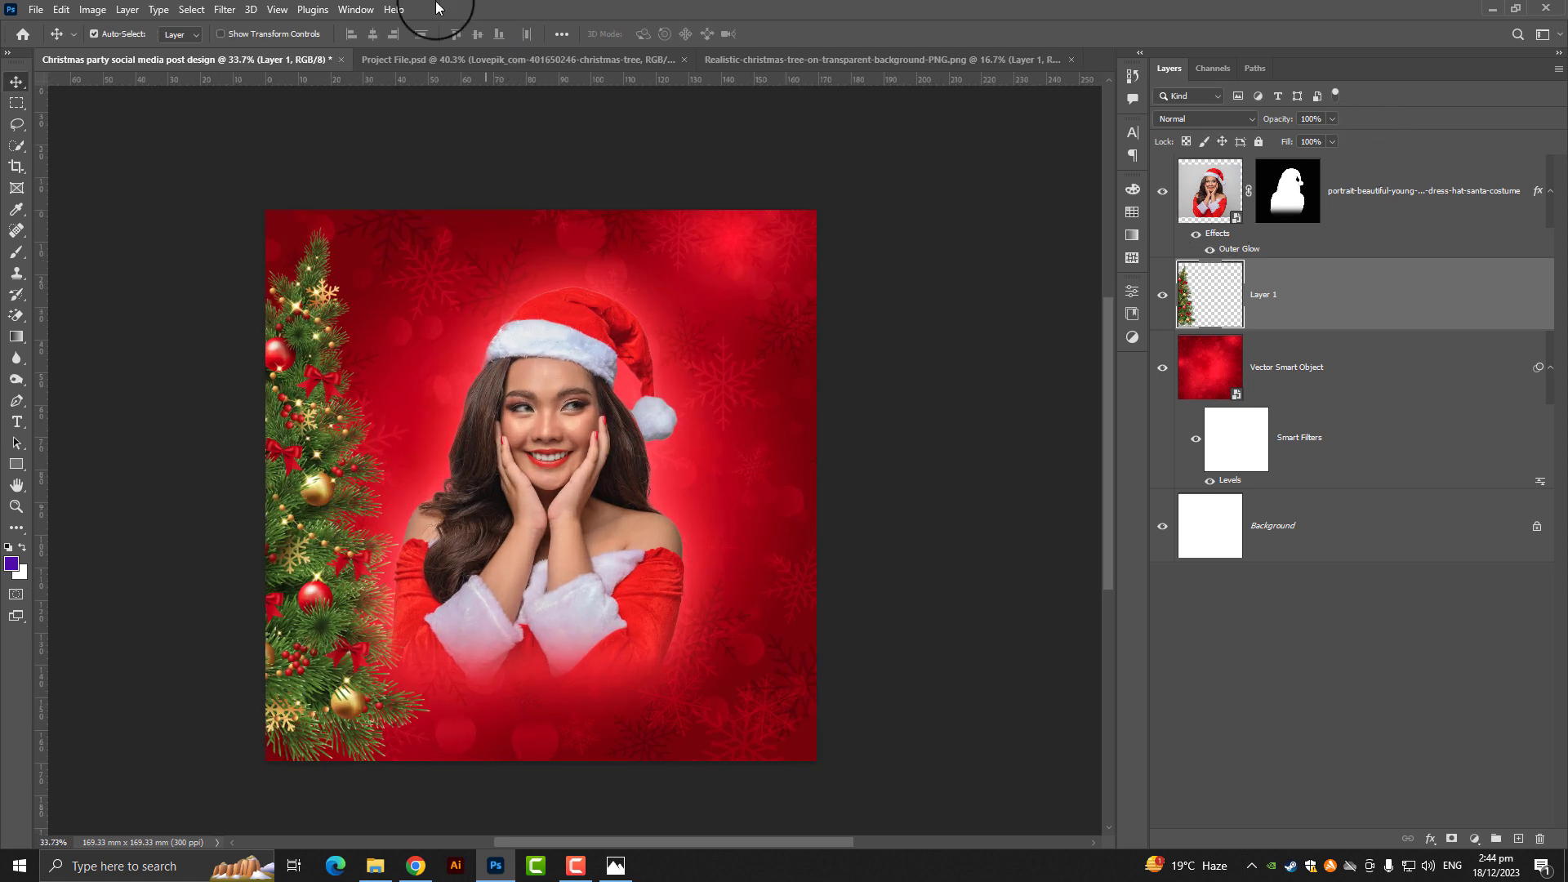
Step: Apply a 4.2-pixel Gaussian Blur to the left tree layer
left_click(224, 9)
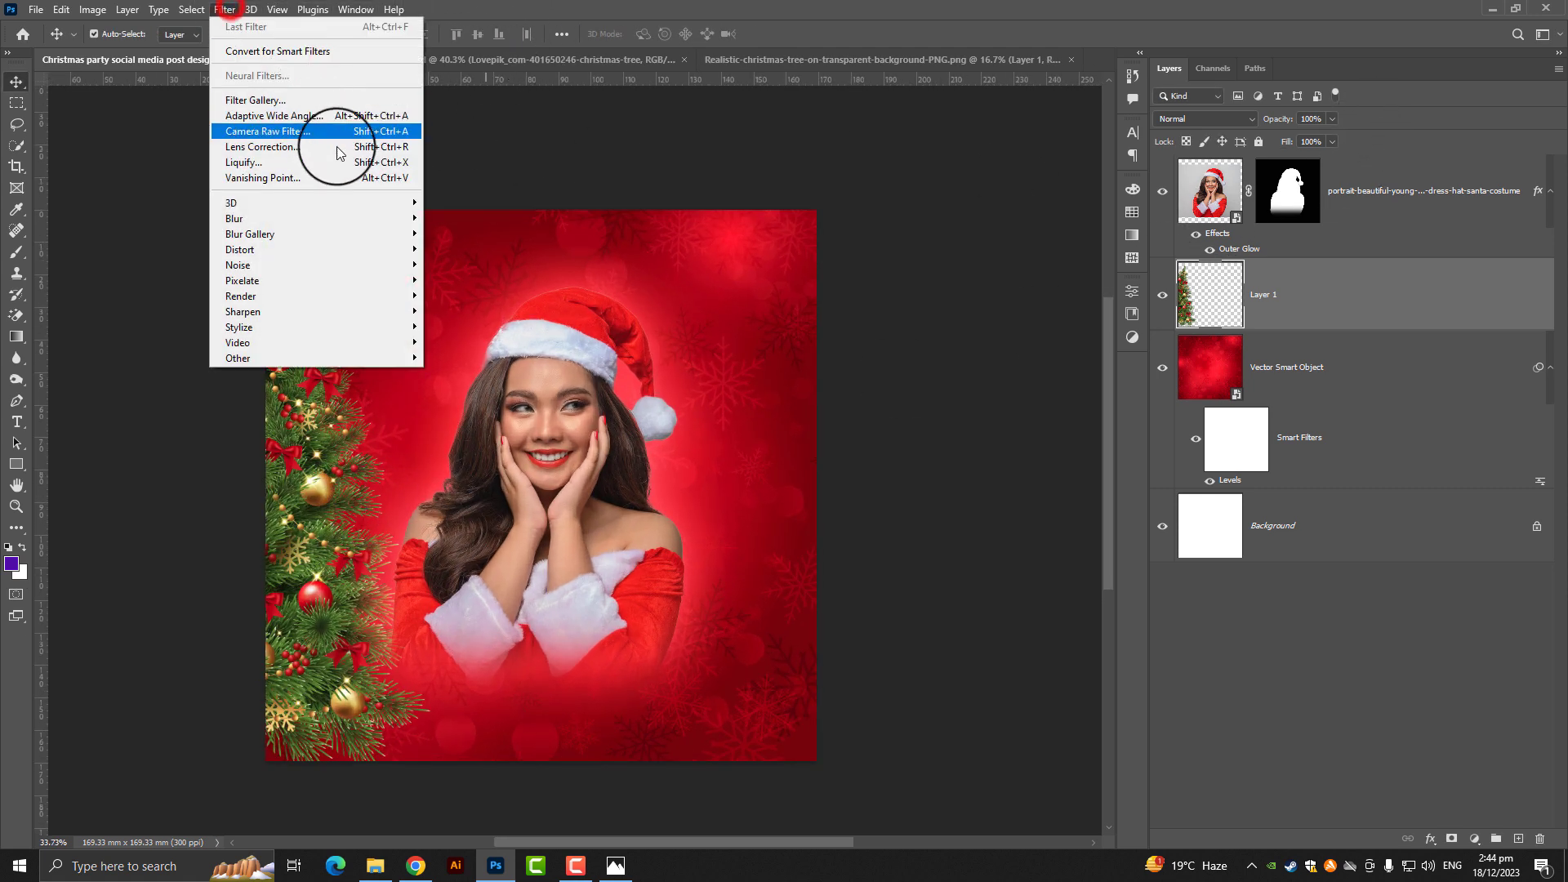
left_click(332, 215)
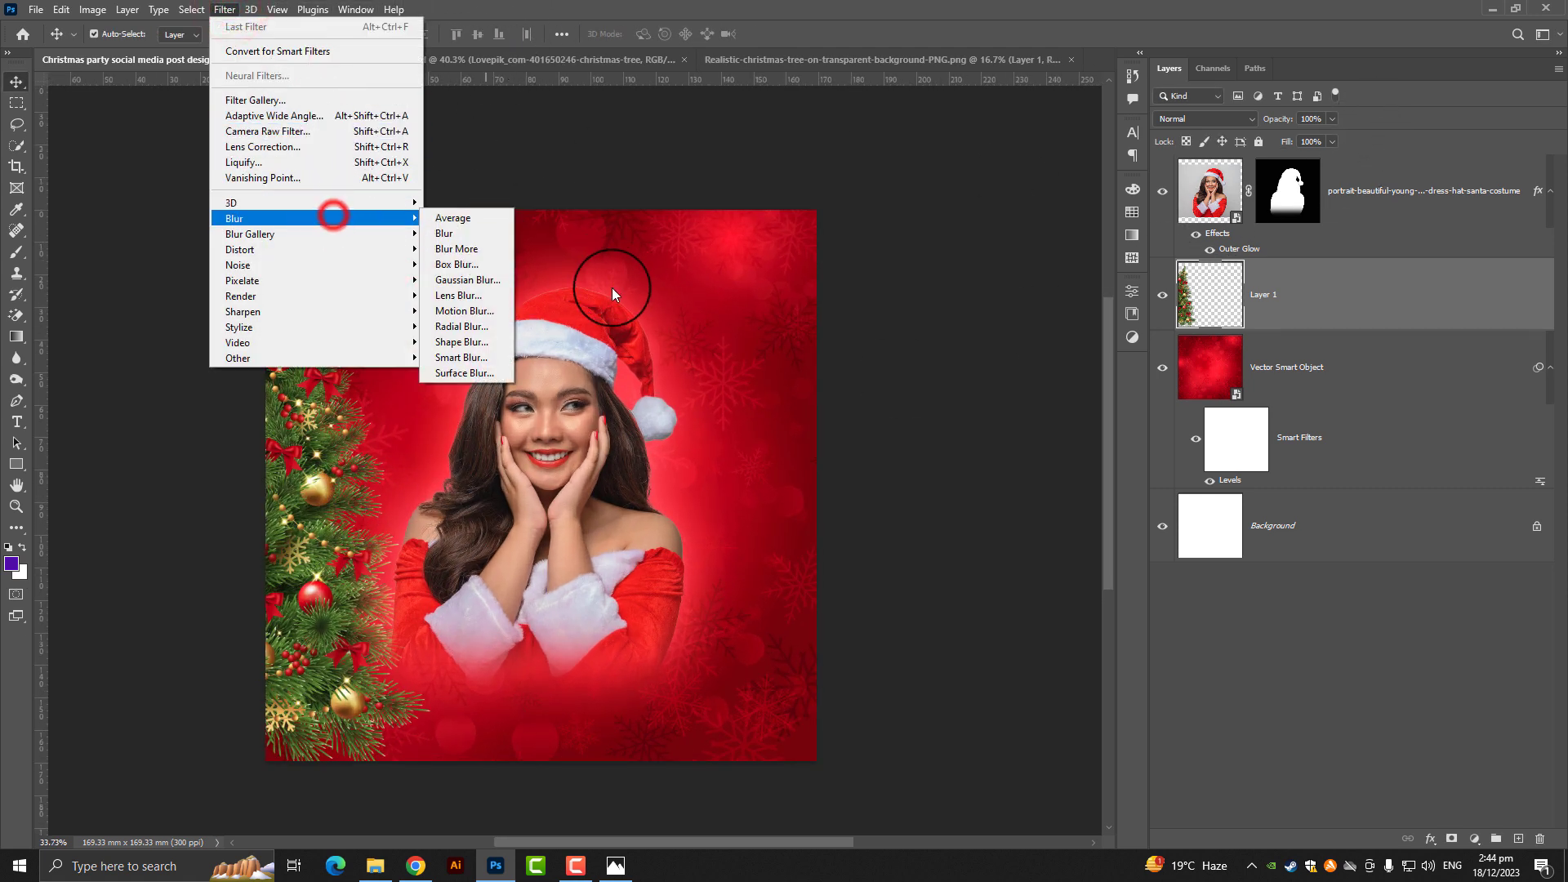
left_click(467, 280)
left_click_drag(700, 426, 696, 428)
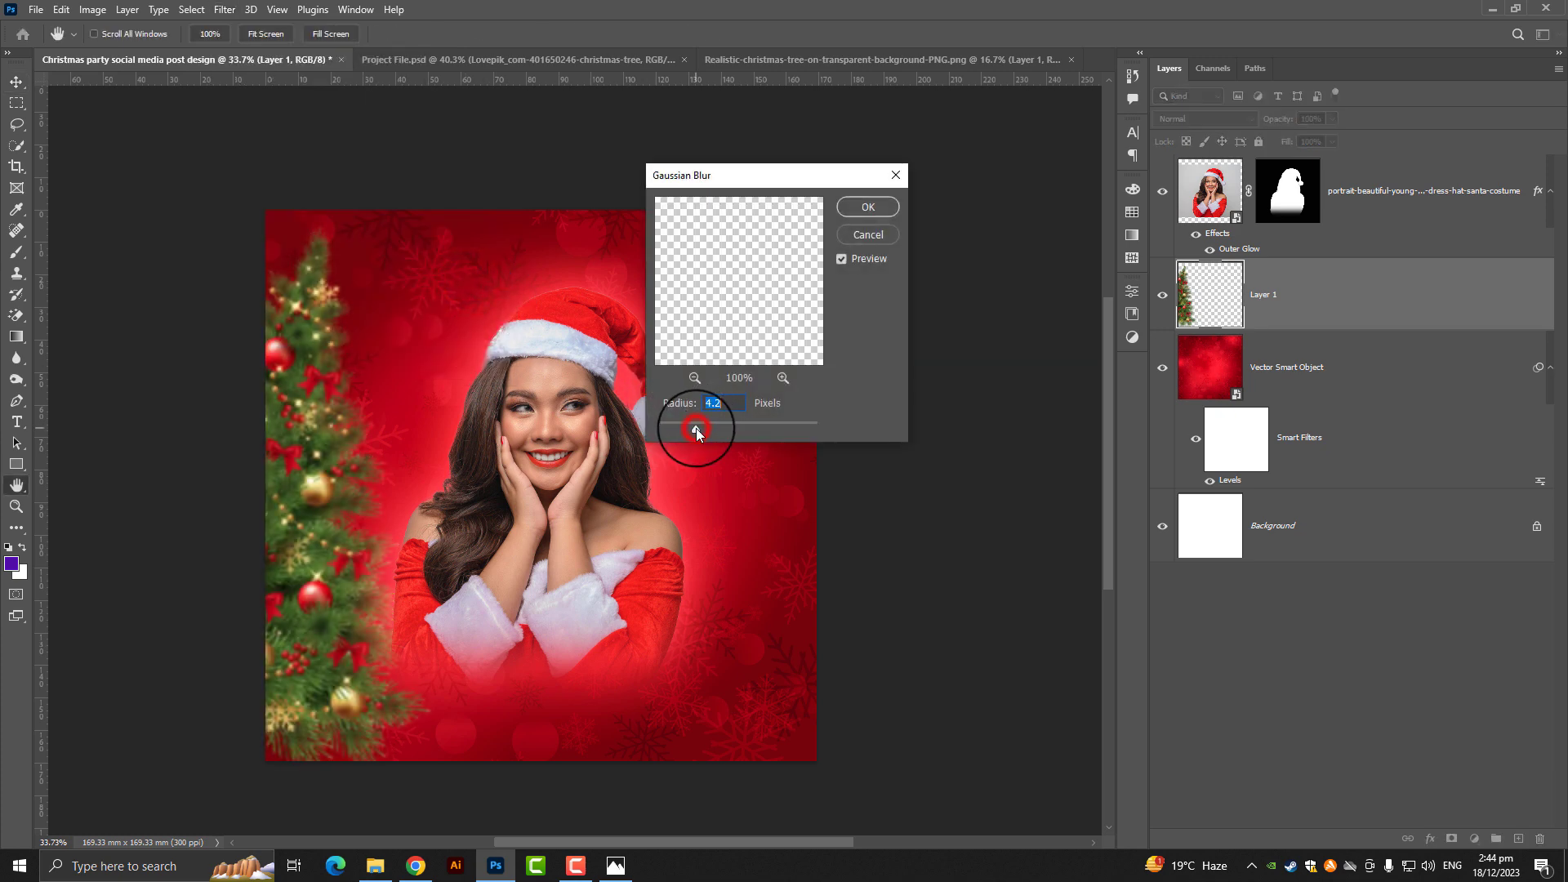
left_click(868, 206)
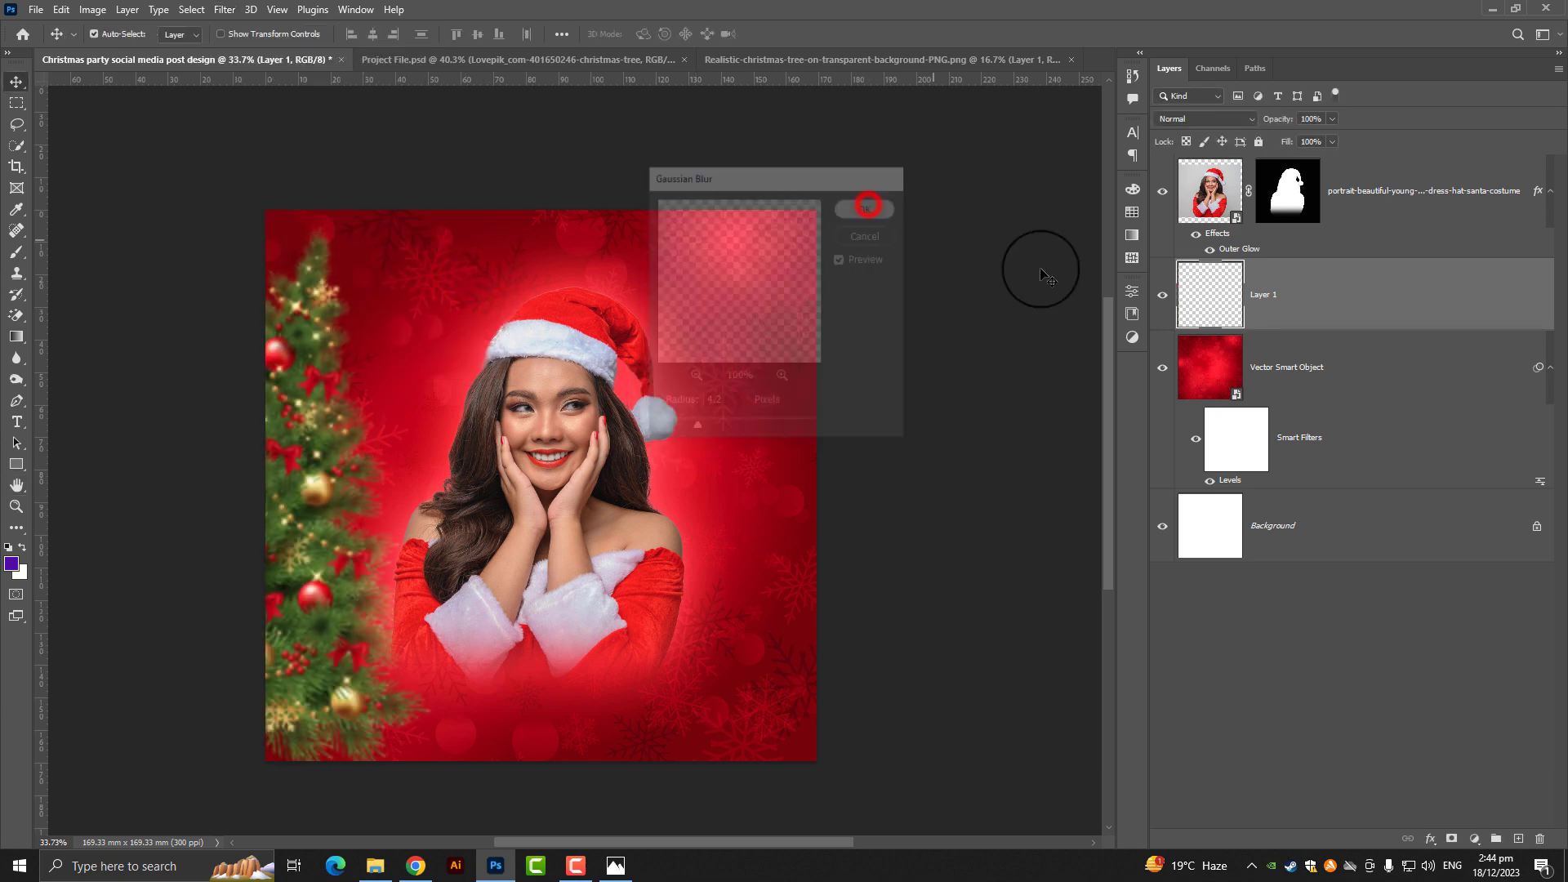
Step: Add a layer mask to Layer 1 and fade the tree's bottom with black-to-white gradients
left_click(1455, 839)
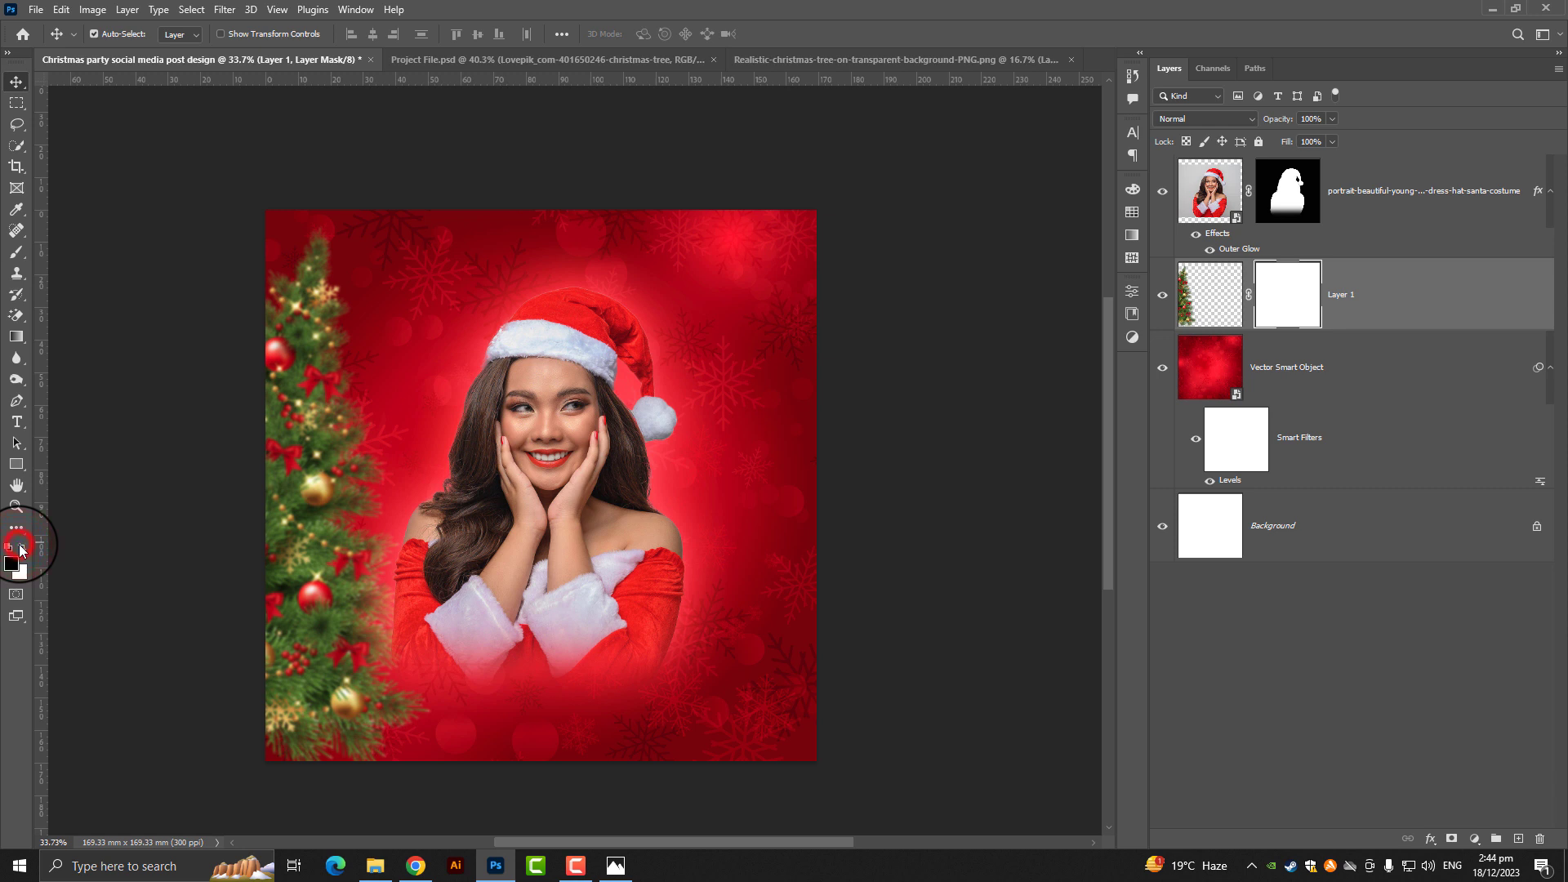
left_click(6, 252)
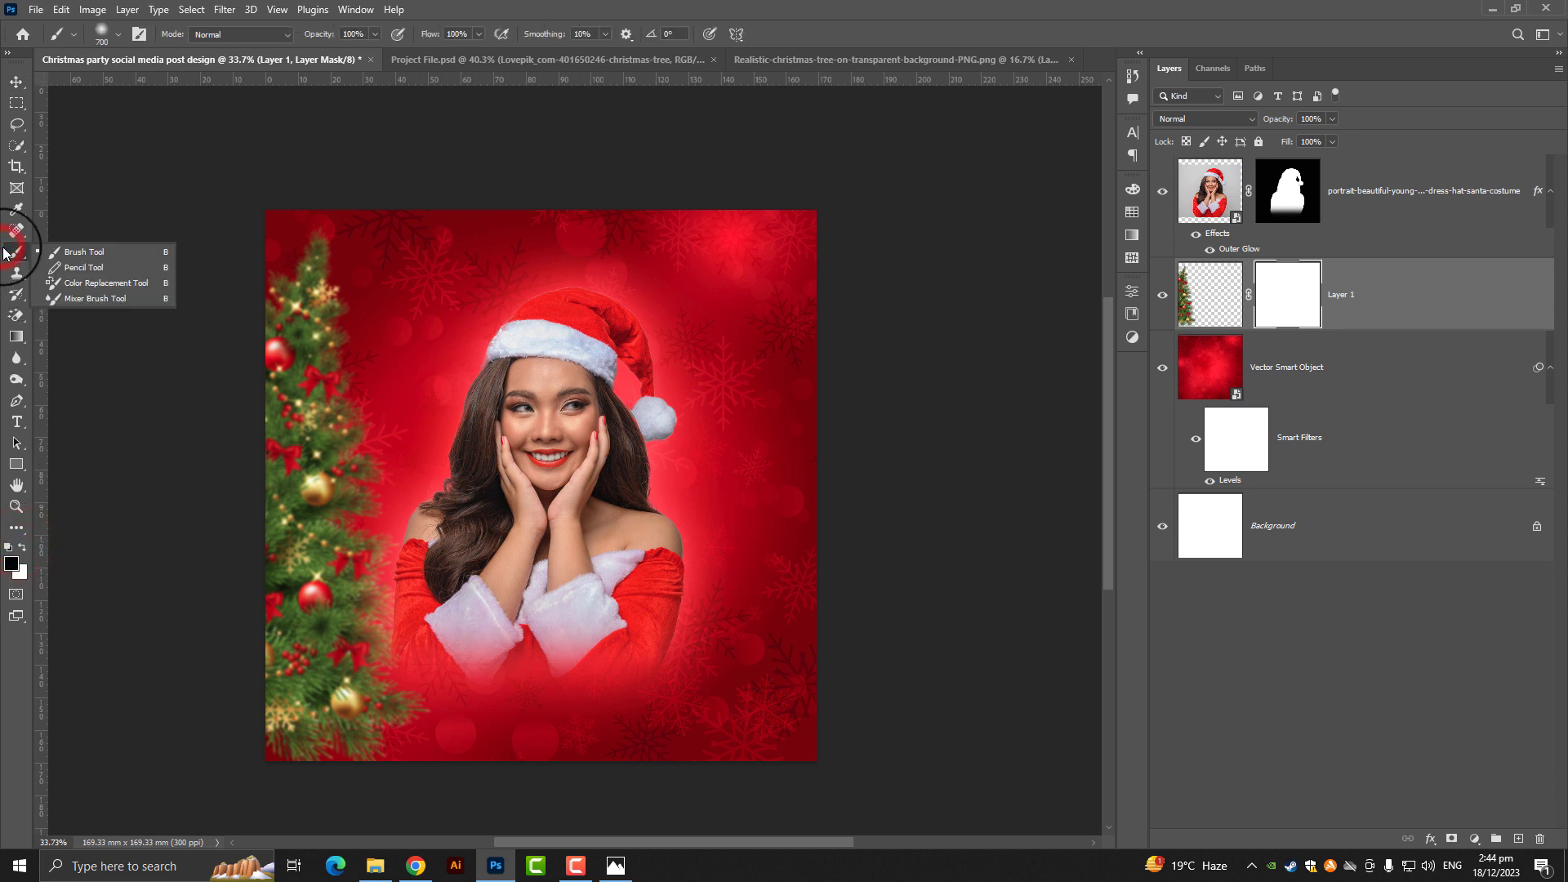
left_click(9, 251)
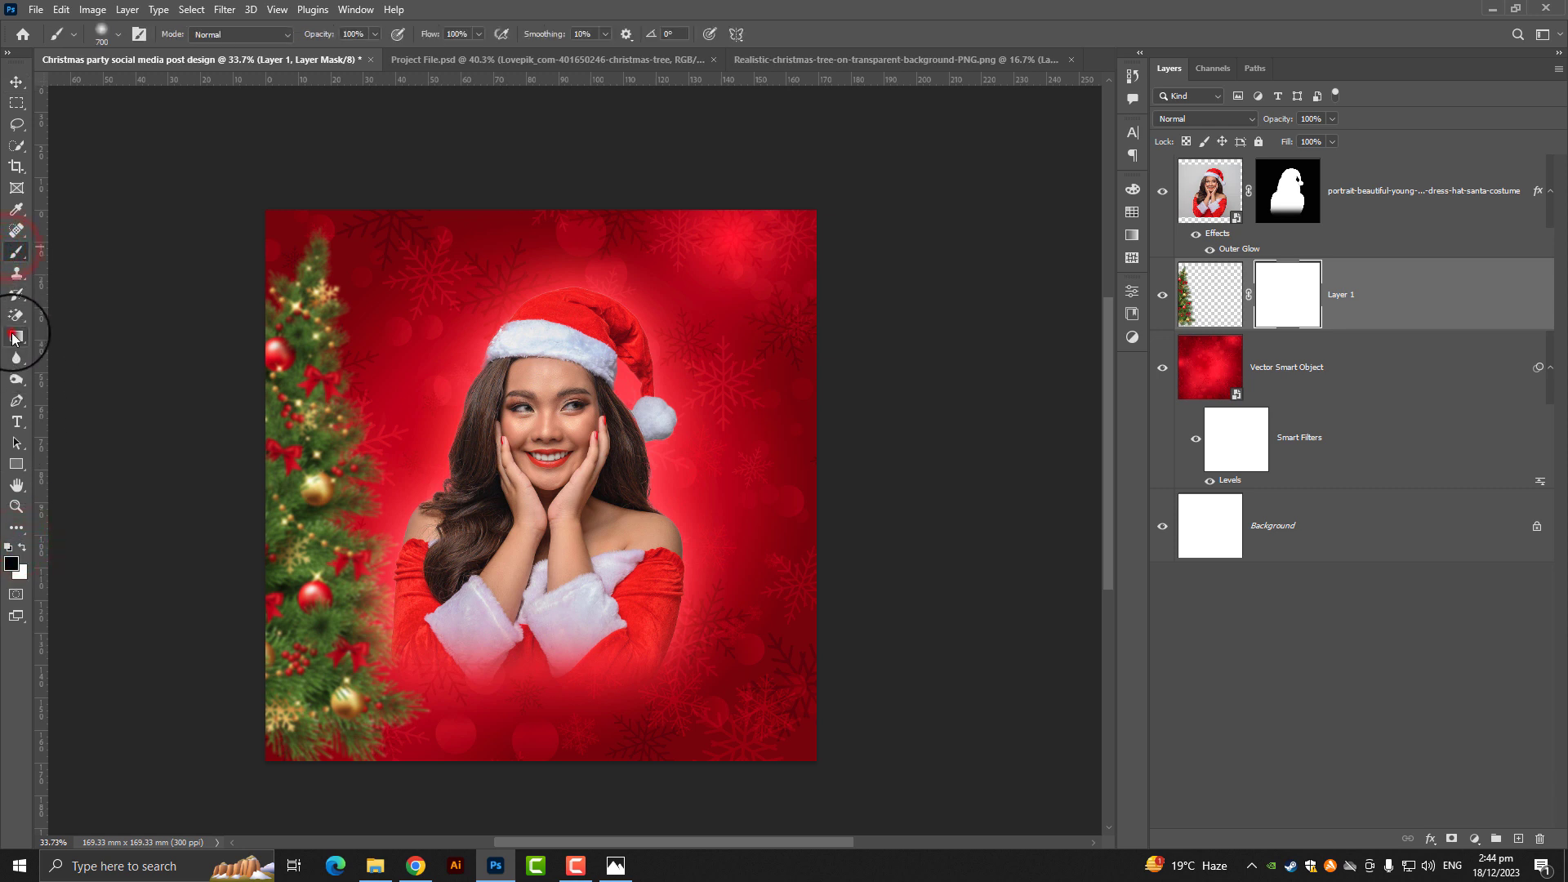
left_click(13, 338)
left_click(96, 336)
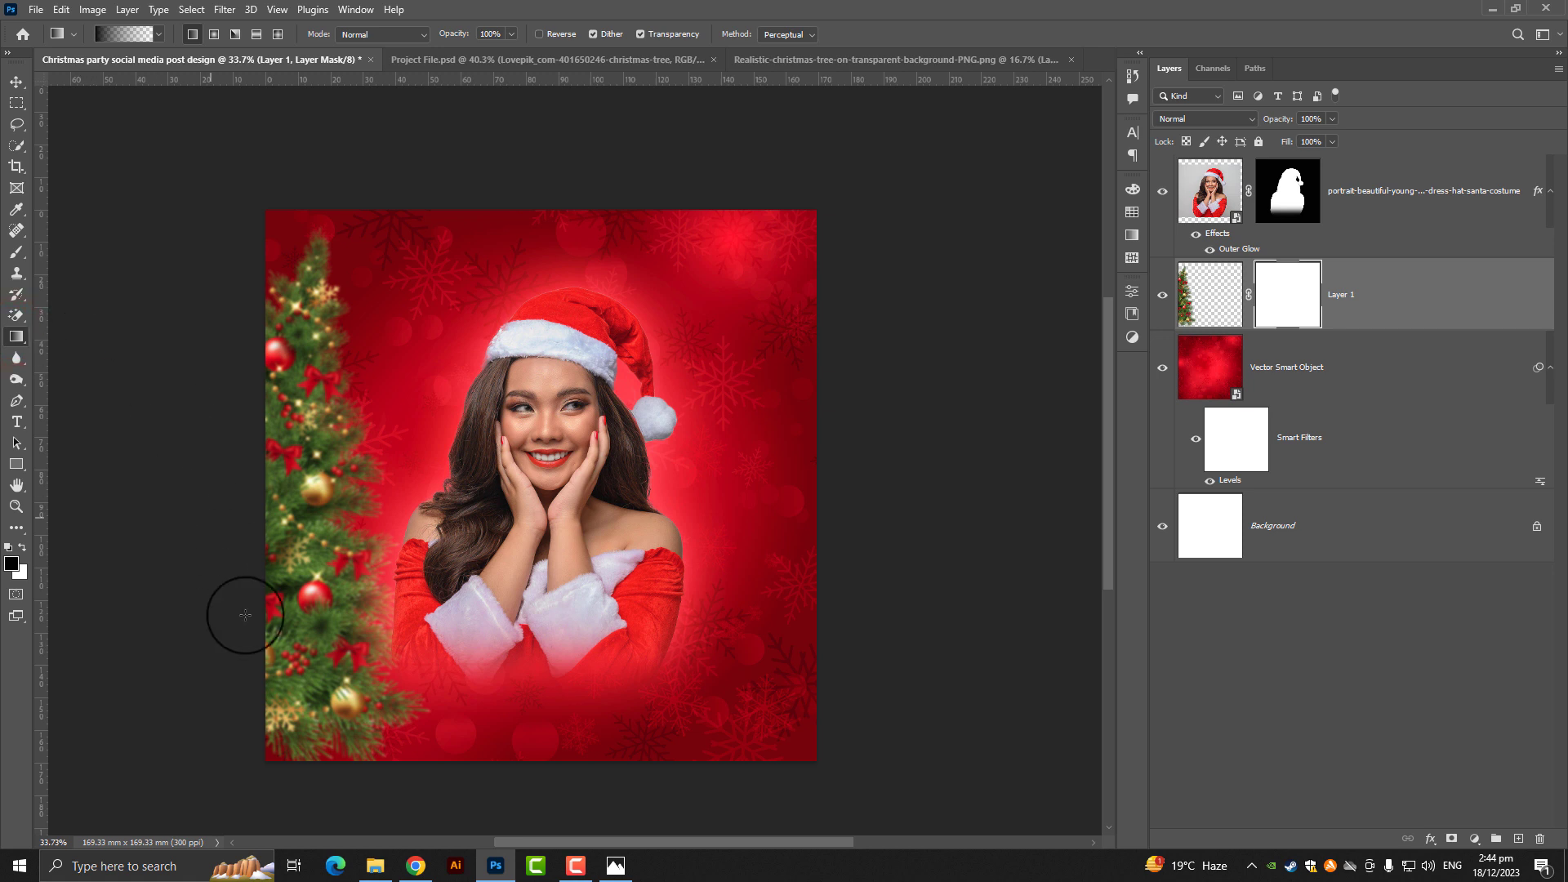
left_click_drag(347, 777, 273, 617)
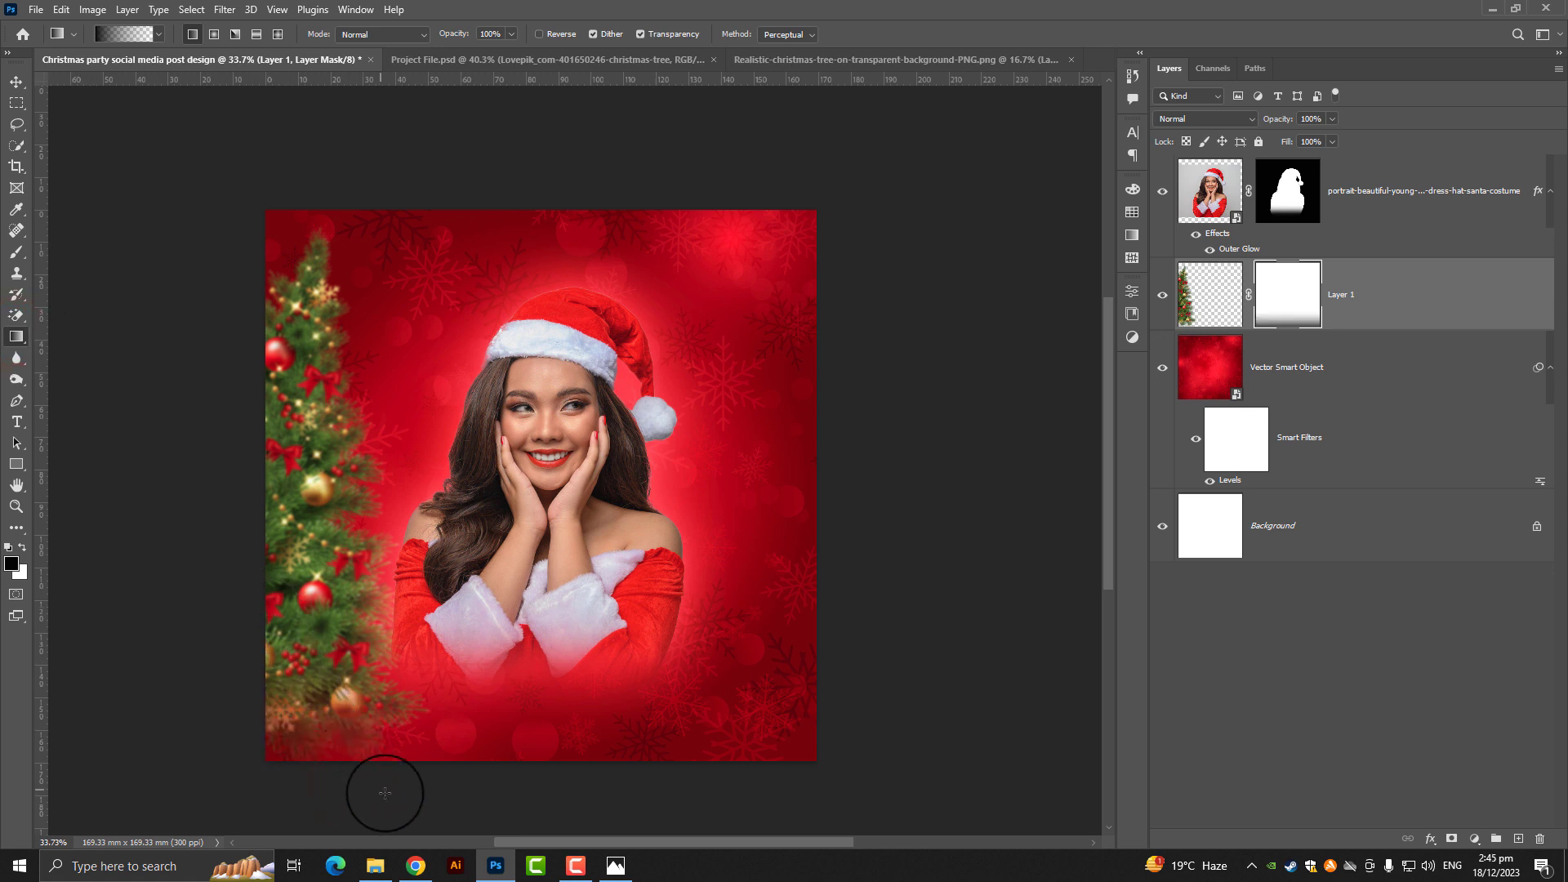
left_click_drag(380, 786, 208, 513)
left_click_drag(325, 760, 280, 630)
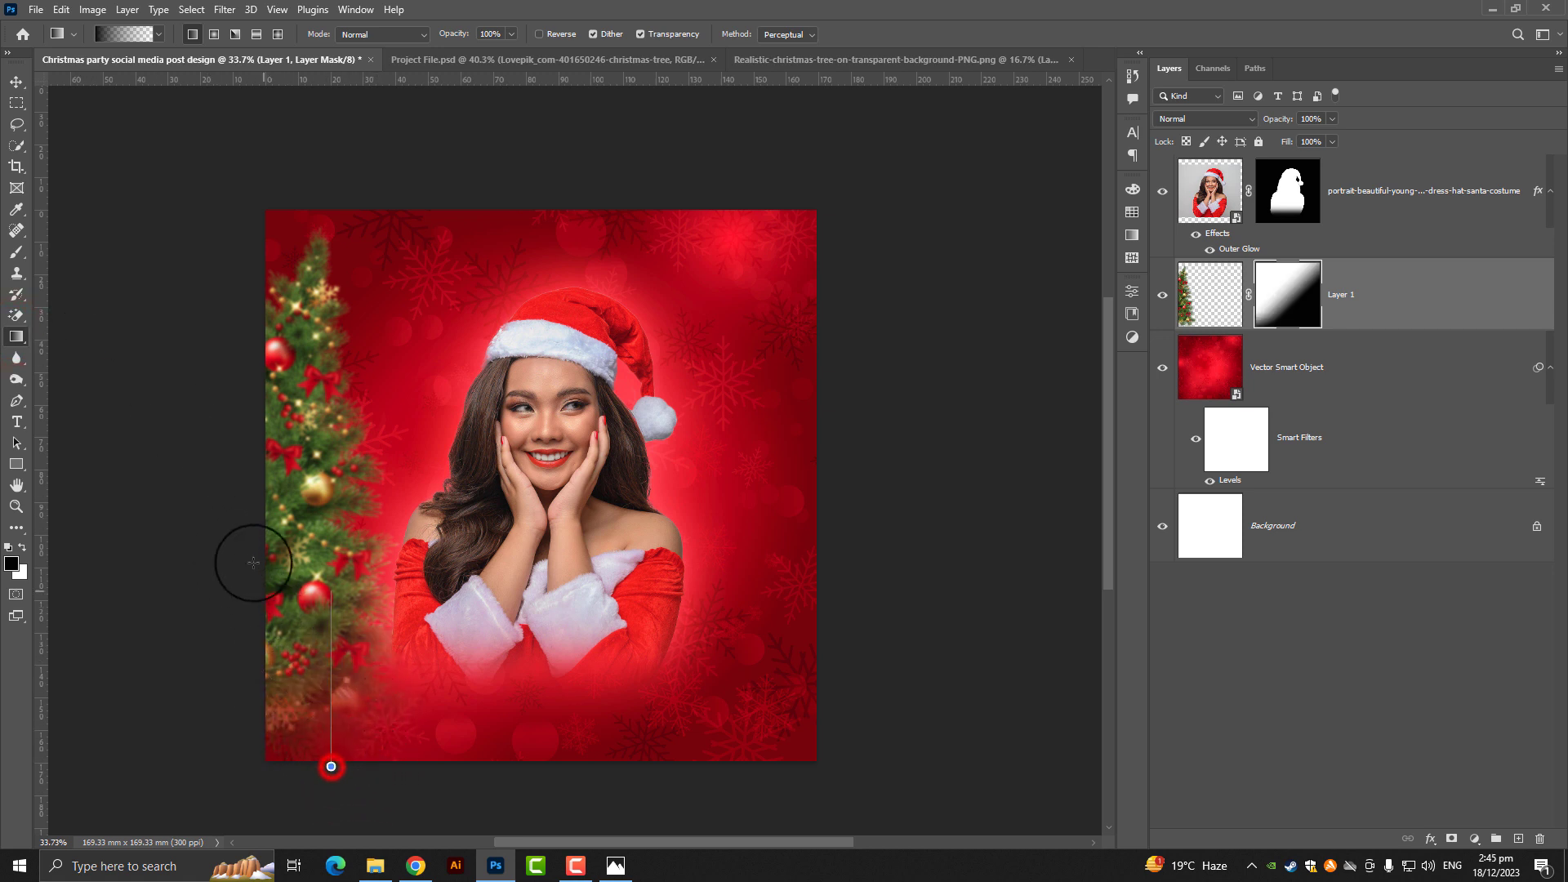
left_click_drag(245, 751, 325, 578)
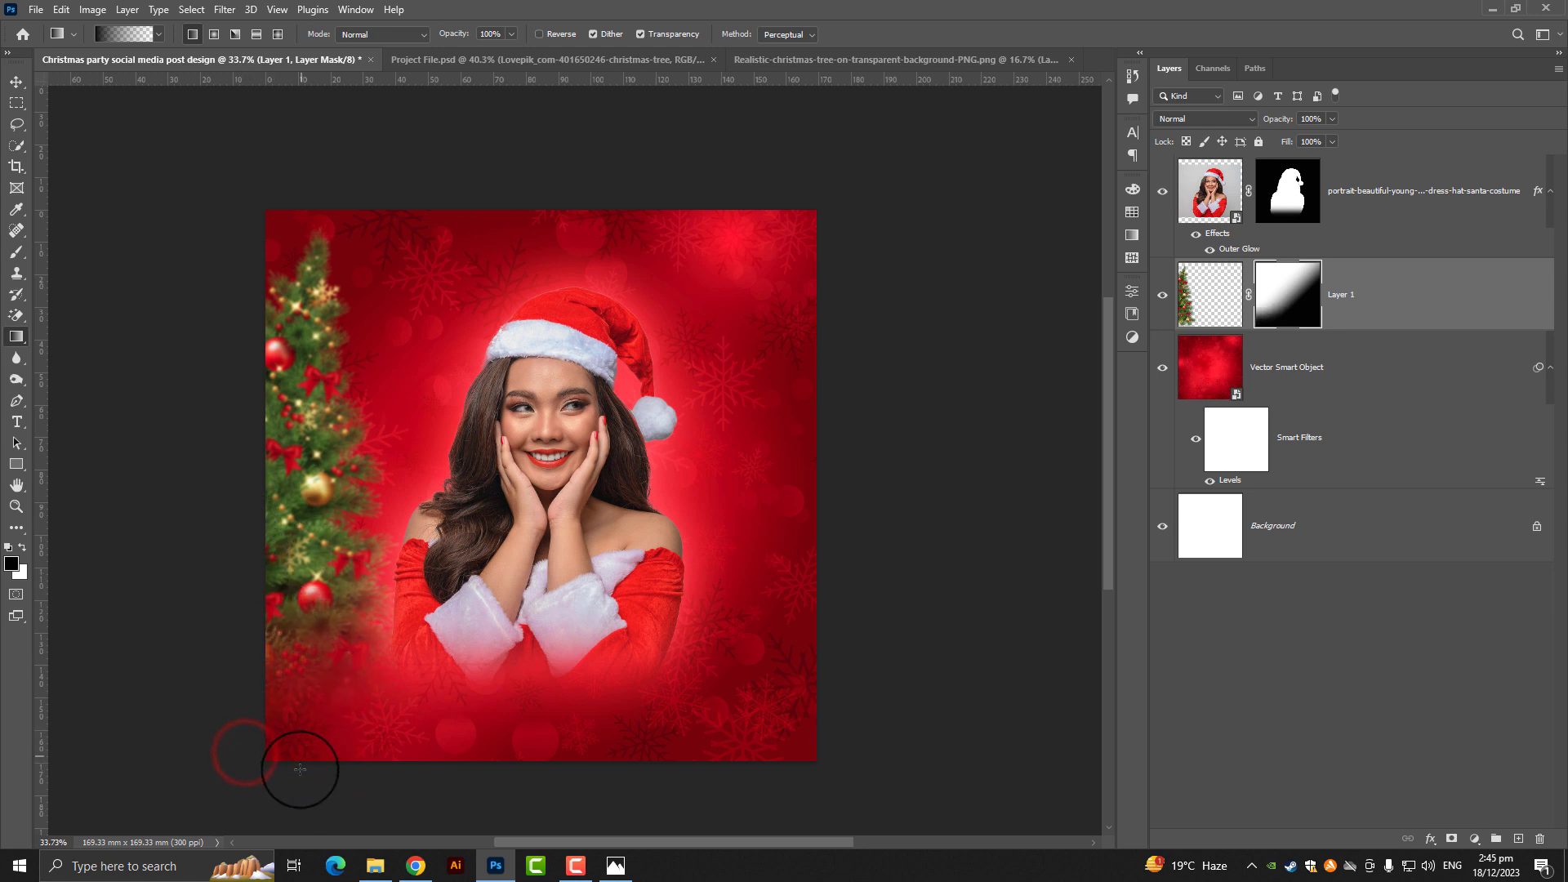
left_click_drag(297, 749, 302, 564)
left_click_drag(327, 757, 293, 496)
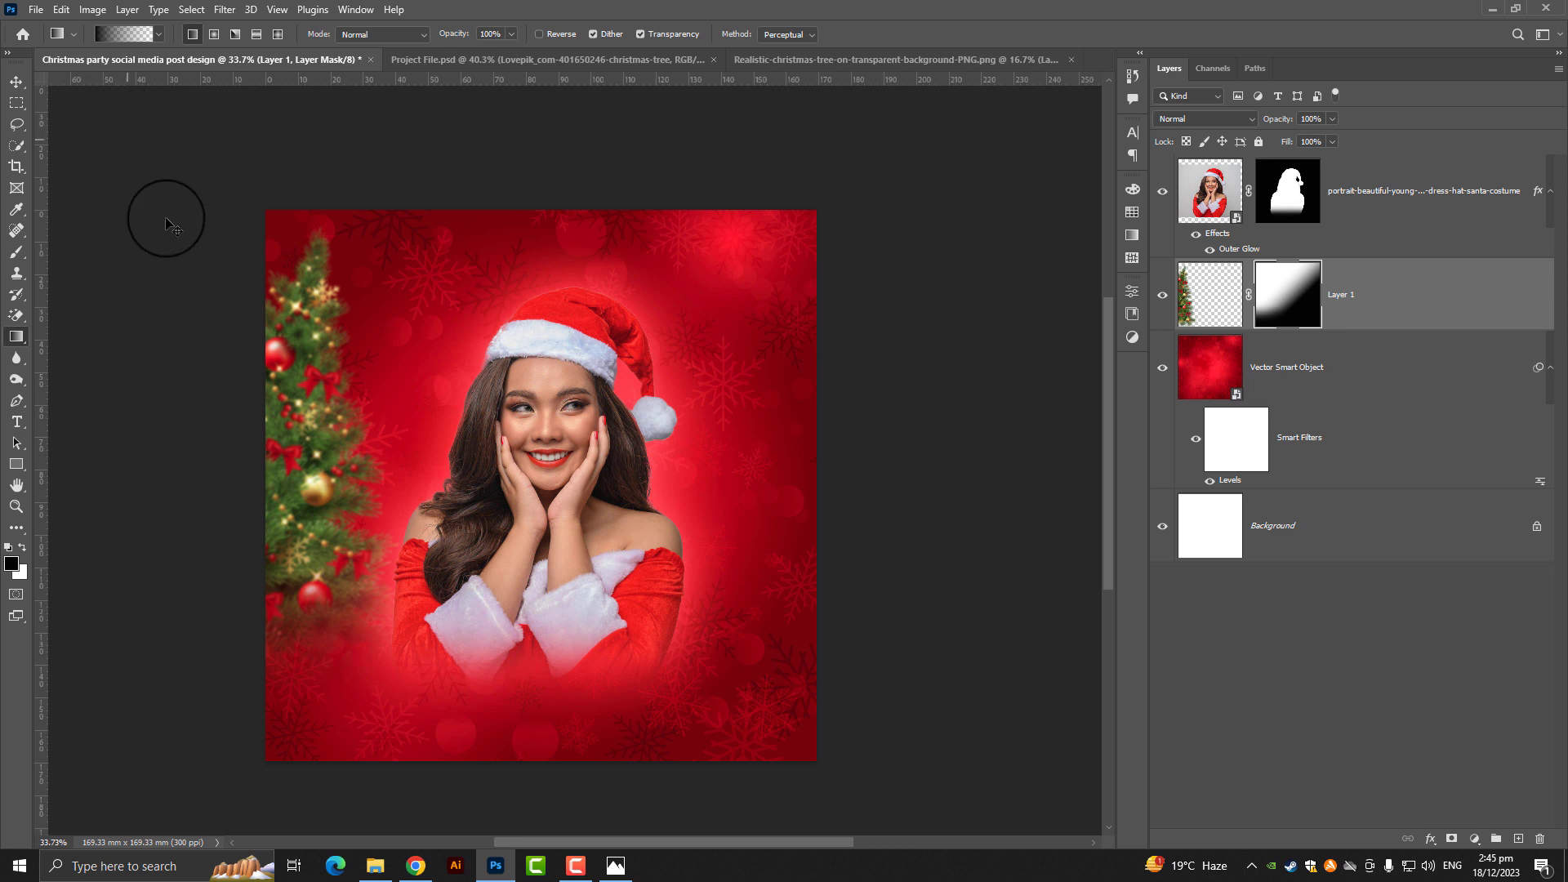
left_click(17, 83)
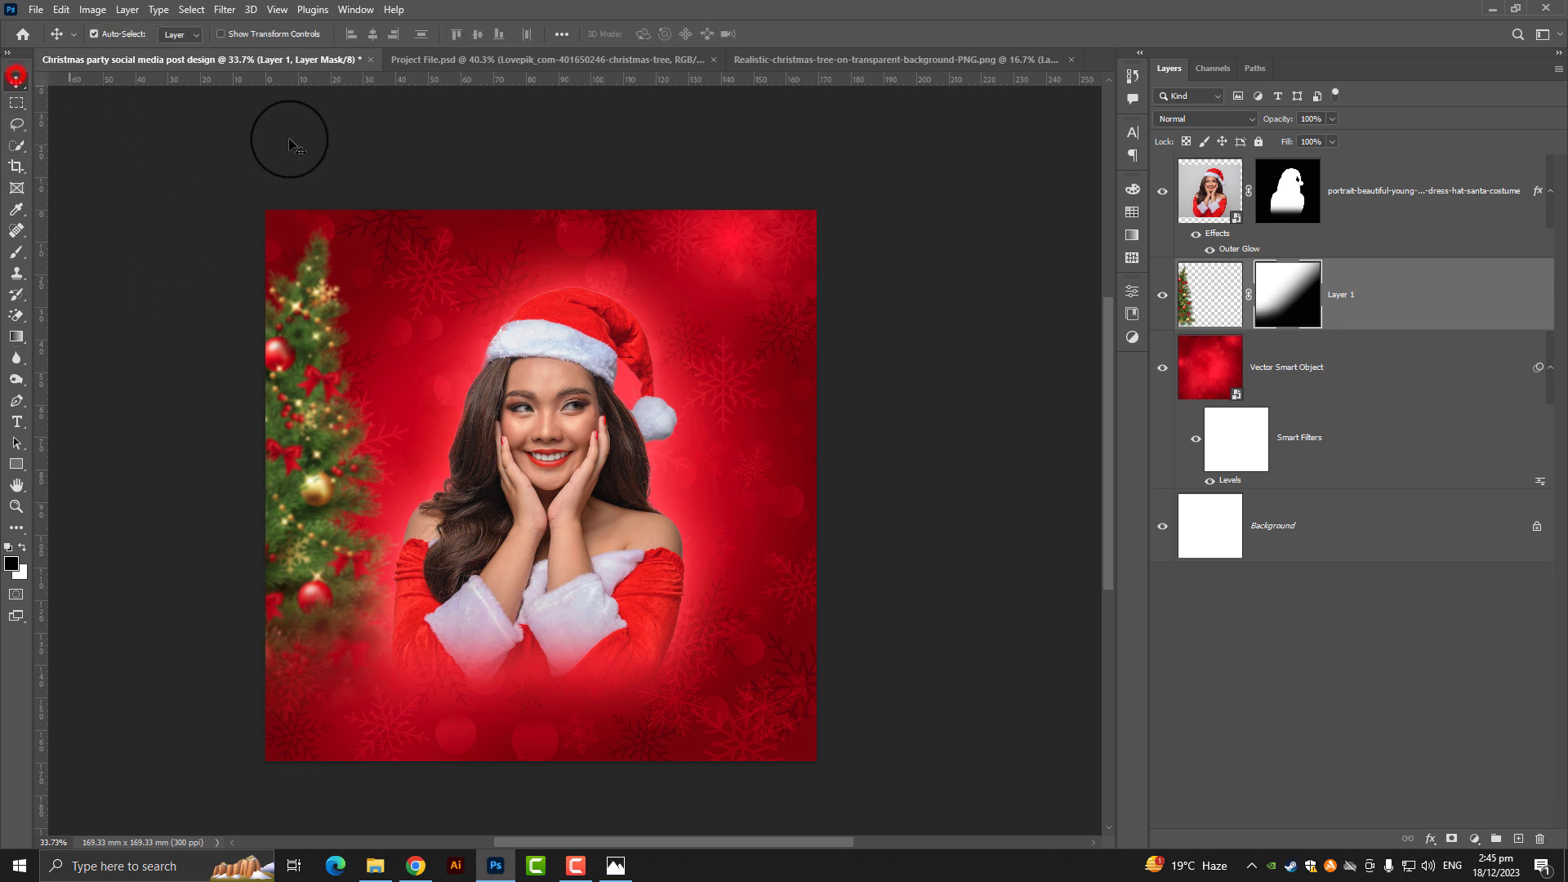
Step: Bring a second copy of the tree into the design, below the portrait
left_click(1312, 651)
left_click(902, 60)
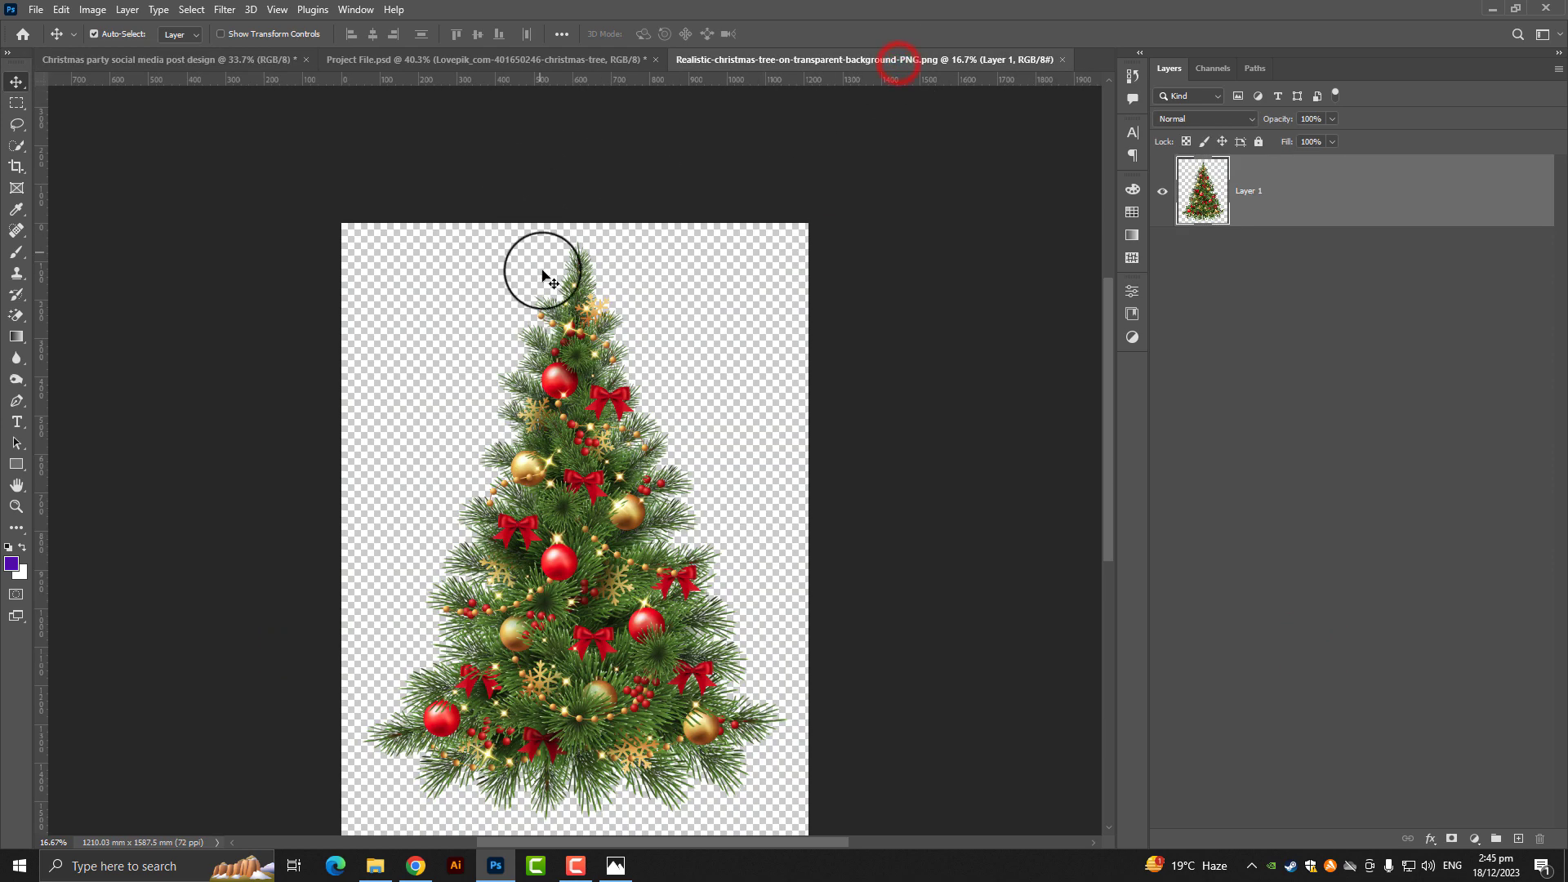
mouse_move(568, 308)
left_mouse_down()
mouse_move(197, 55)
mouse_move(747, 446)
left_mouse_up()
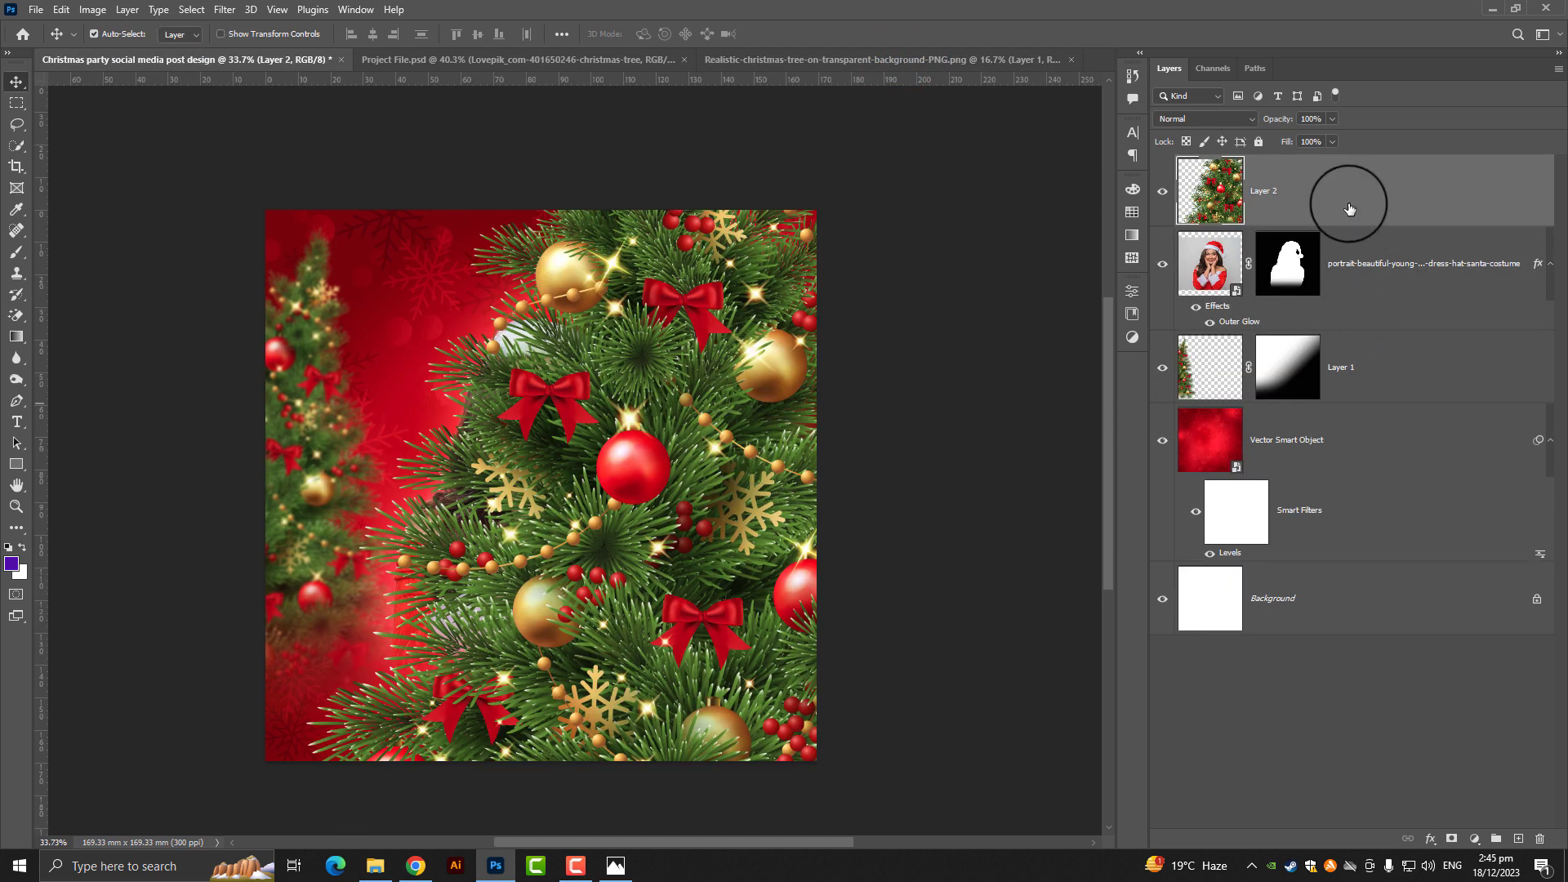
left_click_drag(1351, 211, 1288, 364)
Step: Shrink and slightly tilt the second tree along the right edge
key("ctrl+t")
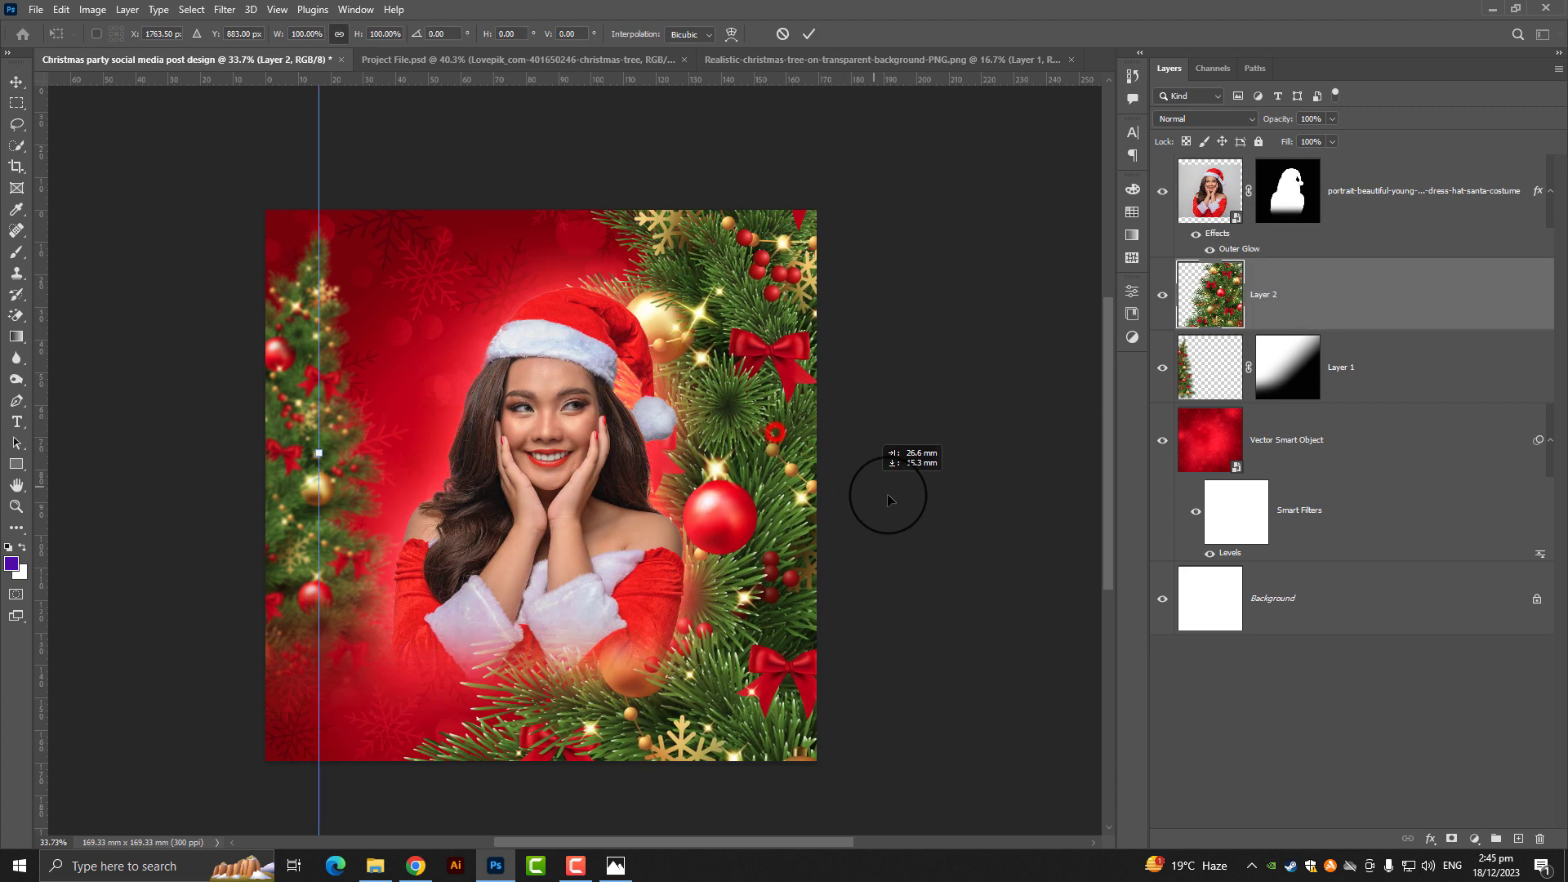
left_click_drag(784, 433, 903, 511)
key("ctrl+minus")
left_click_drag(419, 476, 723, 490)
left_click_drag(890, 519, 747, 494)
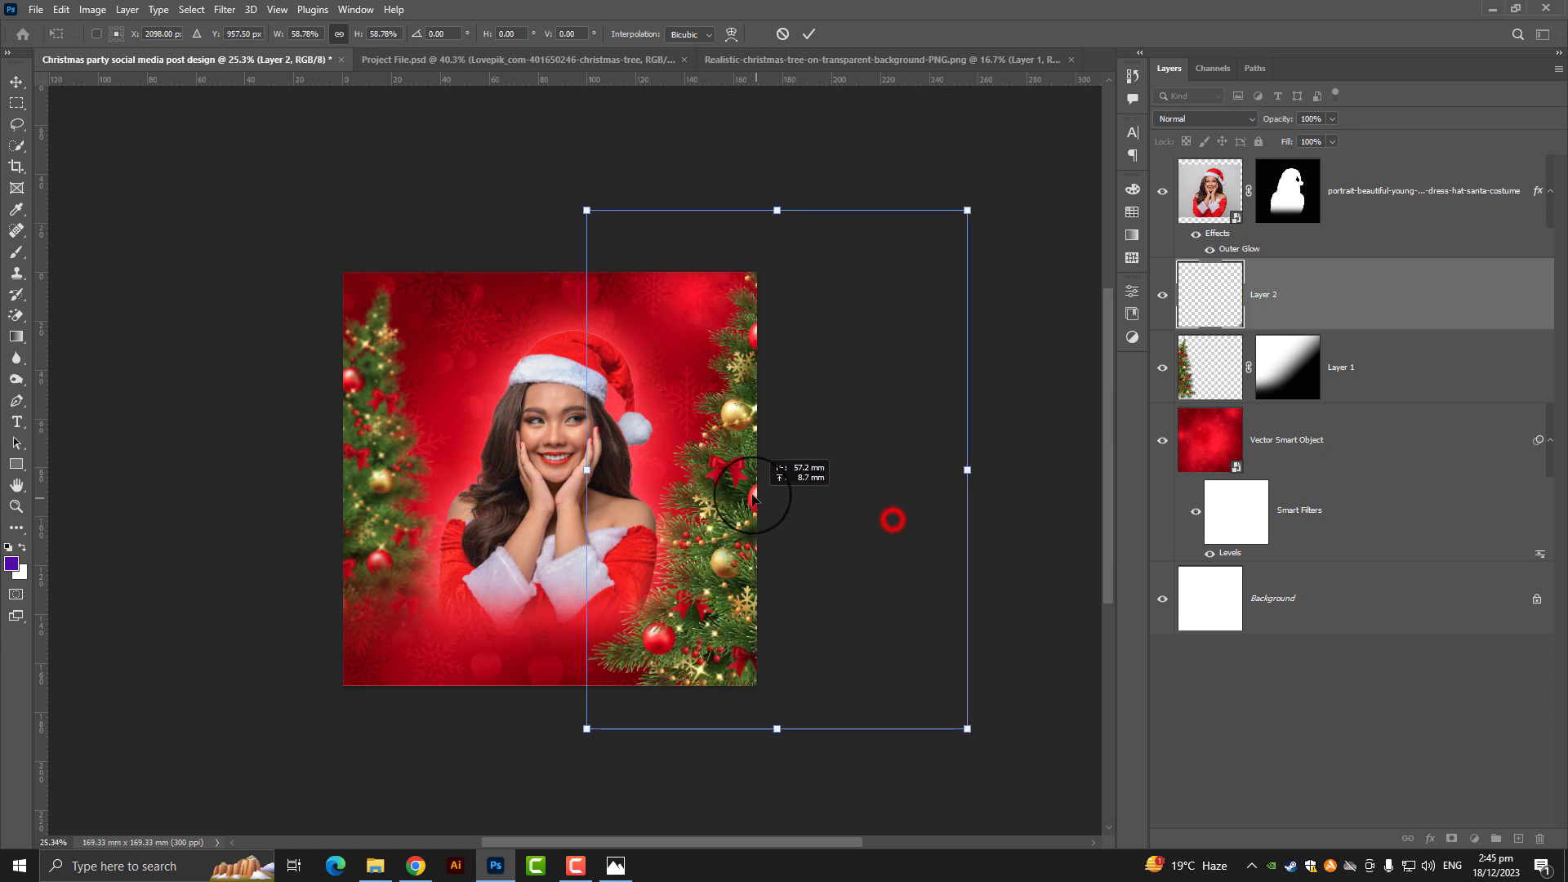
mouse_move(964, 482)
left_mouse_down()
mouse_move(915, 480)
mouse_move(1004, 452)
mouse_move(990, 465)
left_mouse_up()
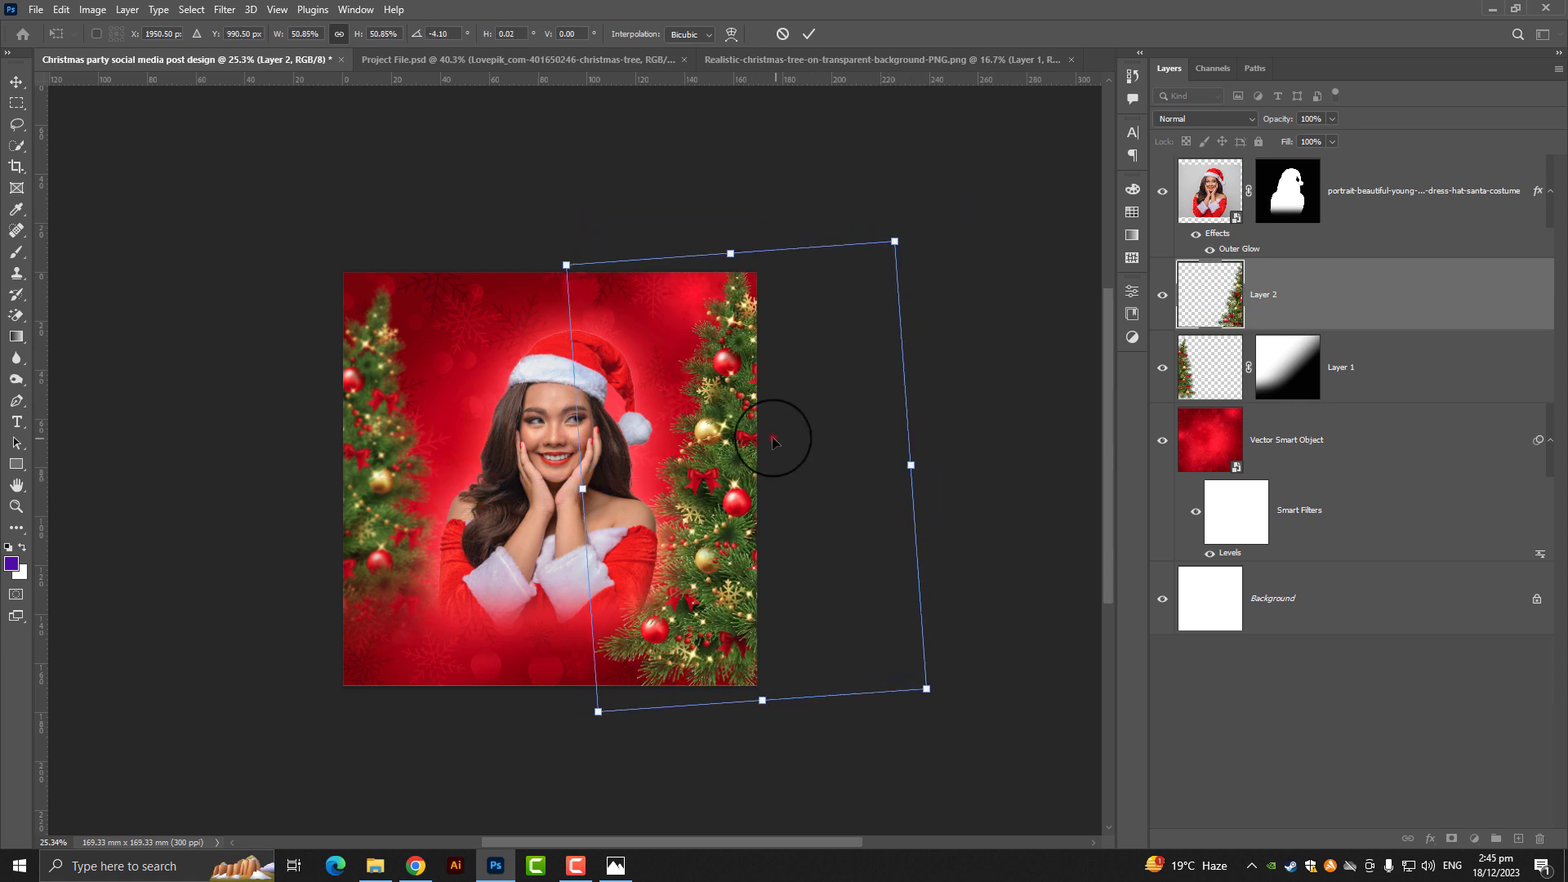
left_click_drag(784, 438, 750, 491)
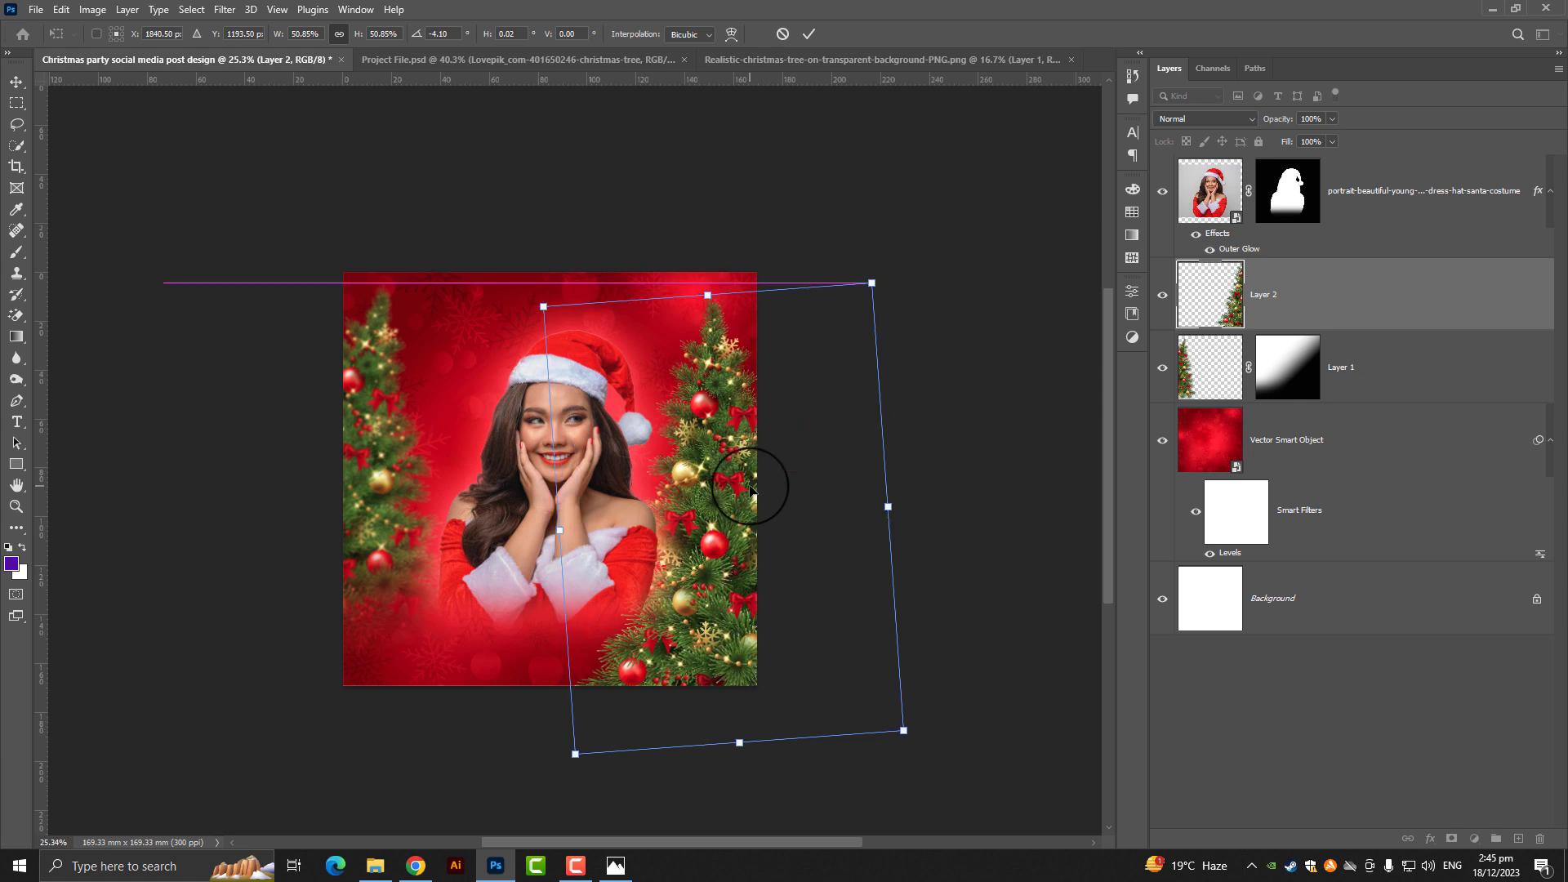
key("Return")
Step: Give Layer 2 a Motion Blur of distance 82 and add a blank layer mask
left_click(224, 9)
mouse_move(312, 218)
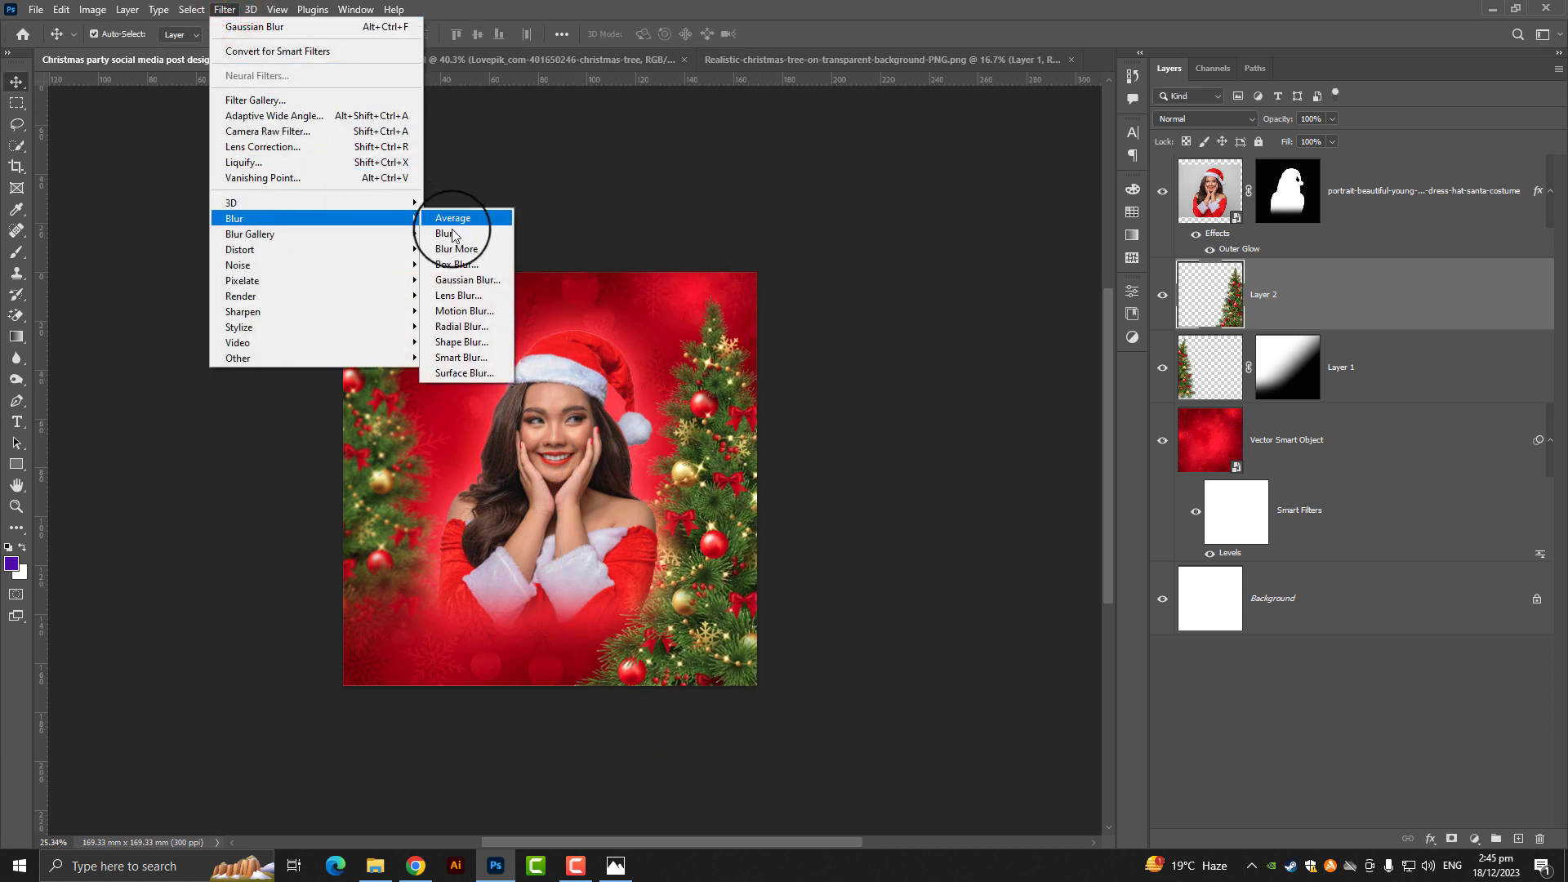
left_click(481, 312)
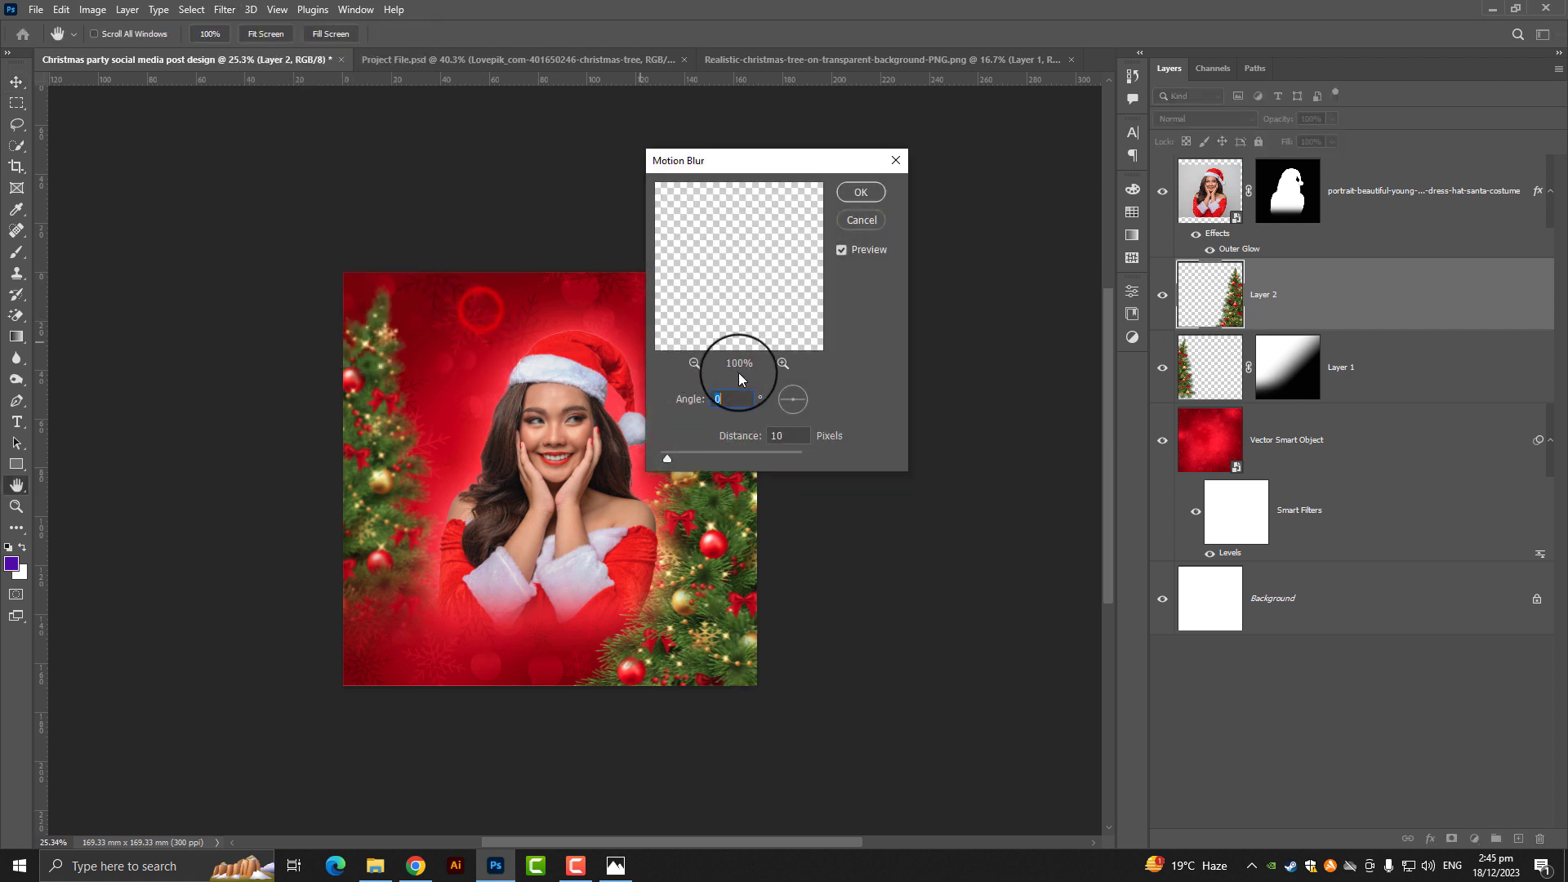
mouse_move(798, 155)
left_mouse_down()
mouse_move(1117, 157)
mouse_move(1101, 155)
left_mouse_up()
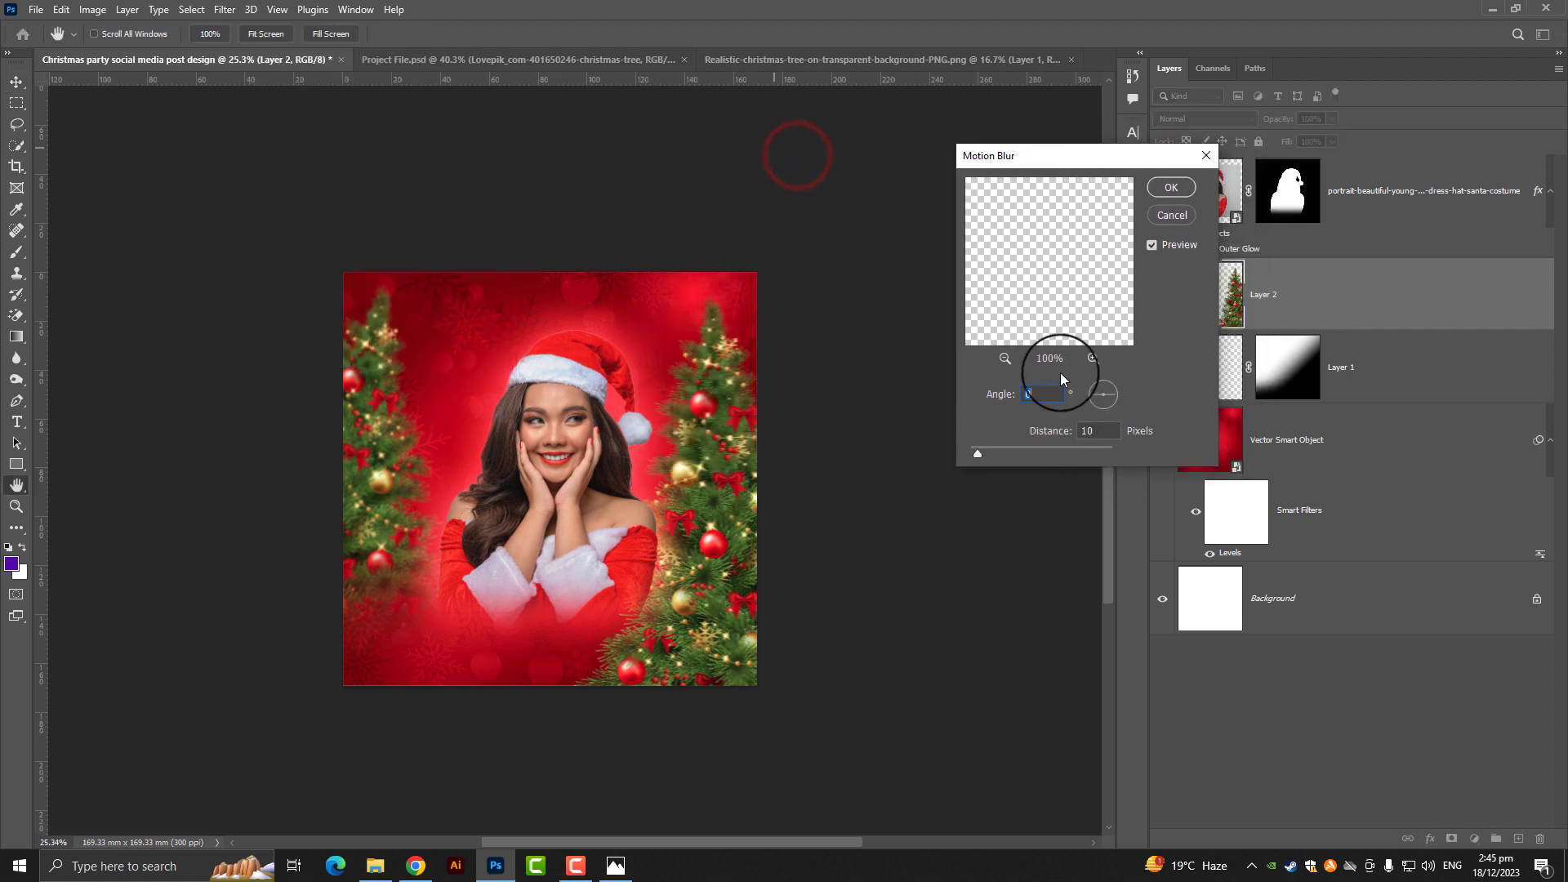
left_click_drag(1005, 454, 1015, 454)
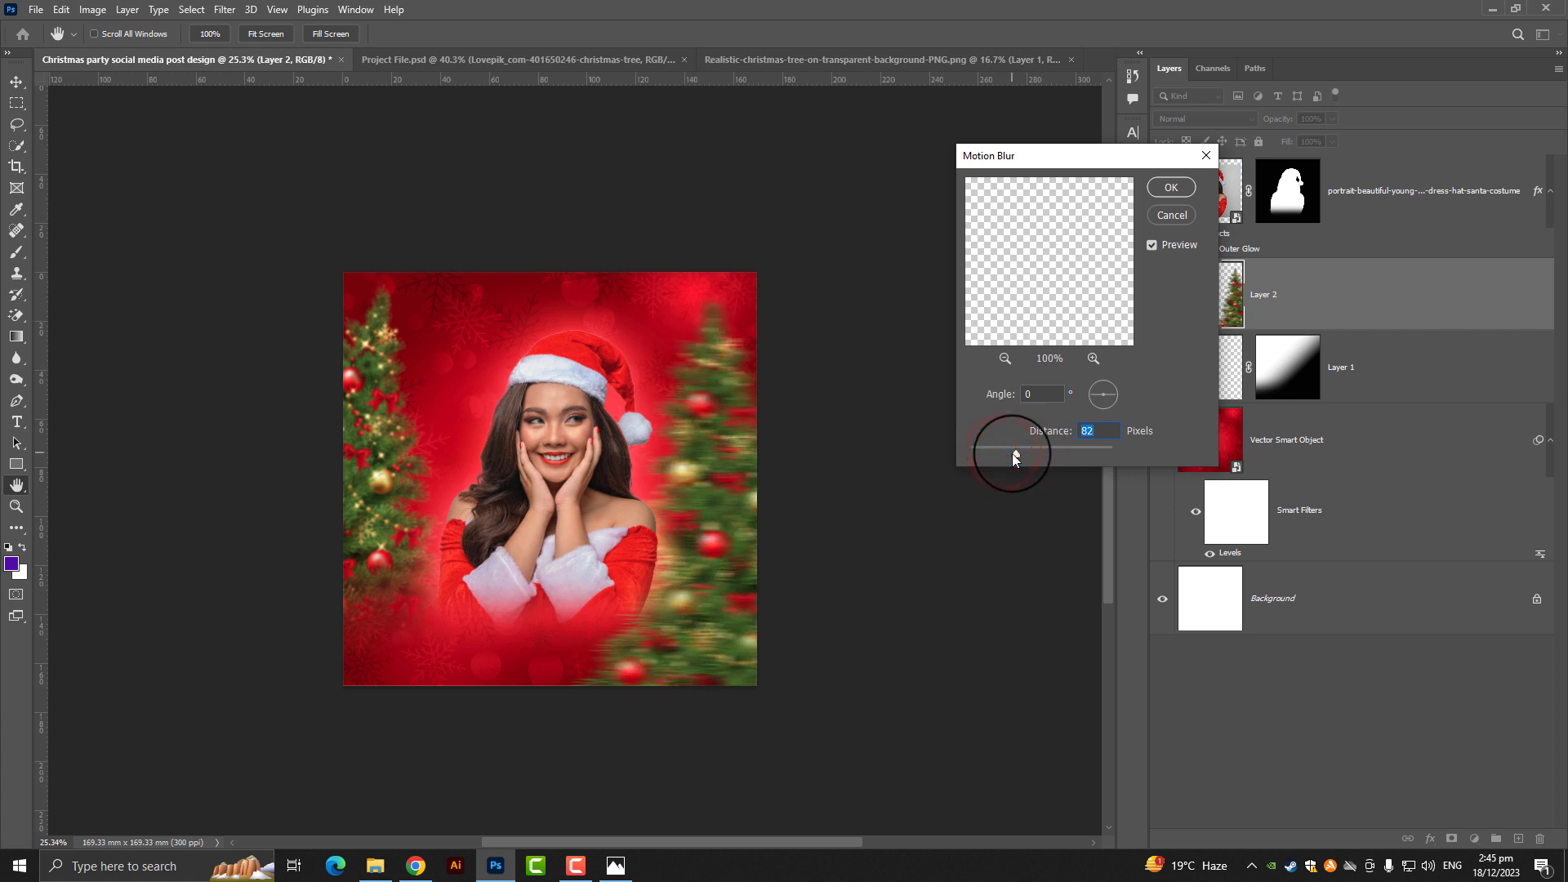
left_click(1172, 187)
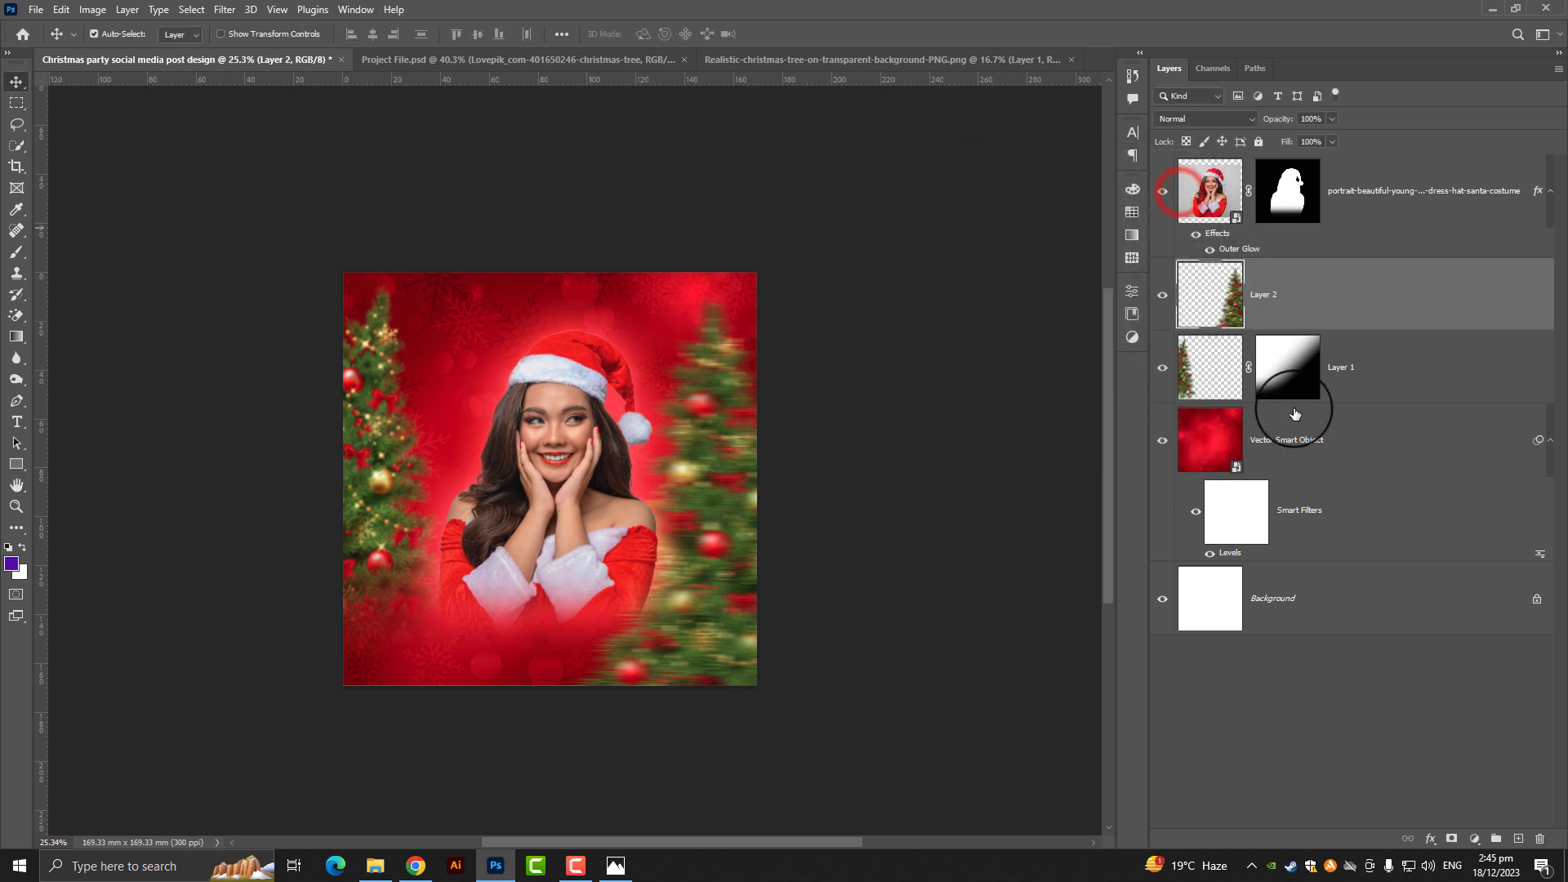
left_click(1451, 839)
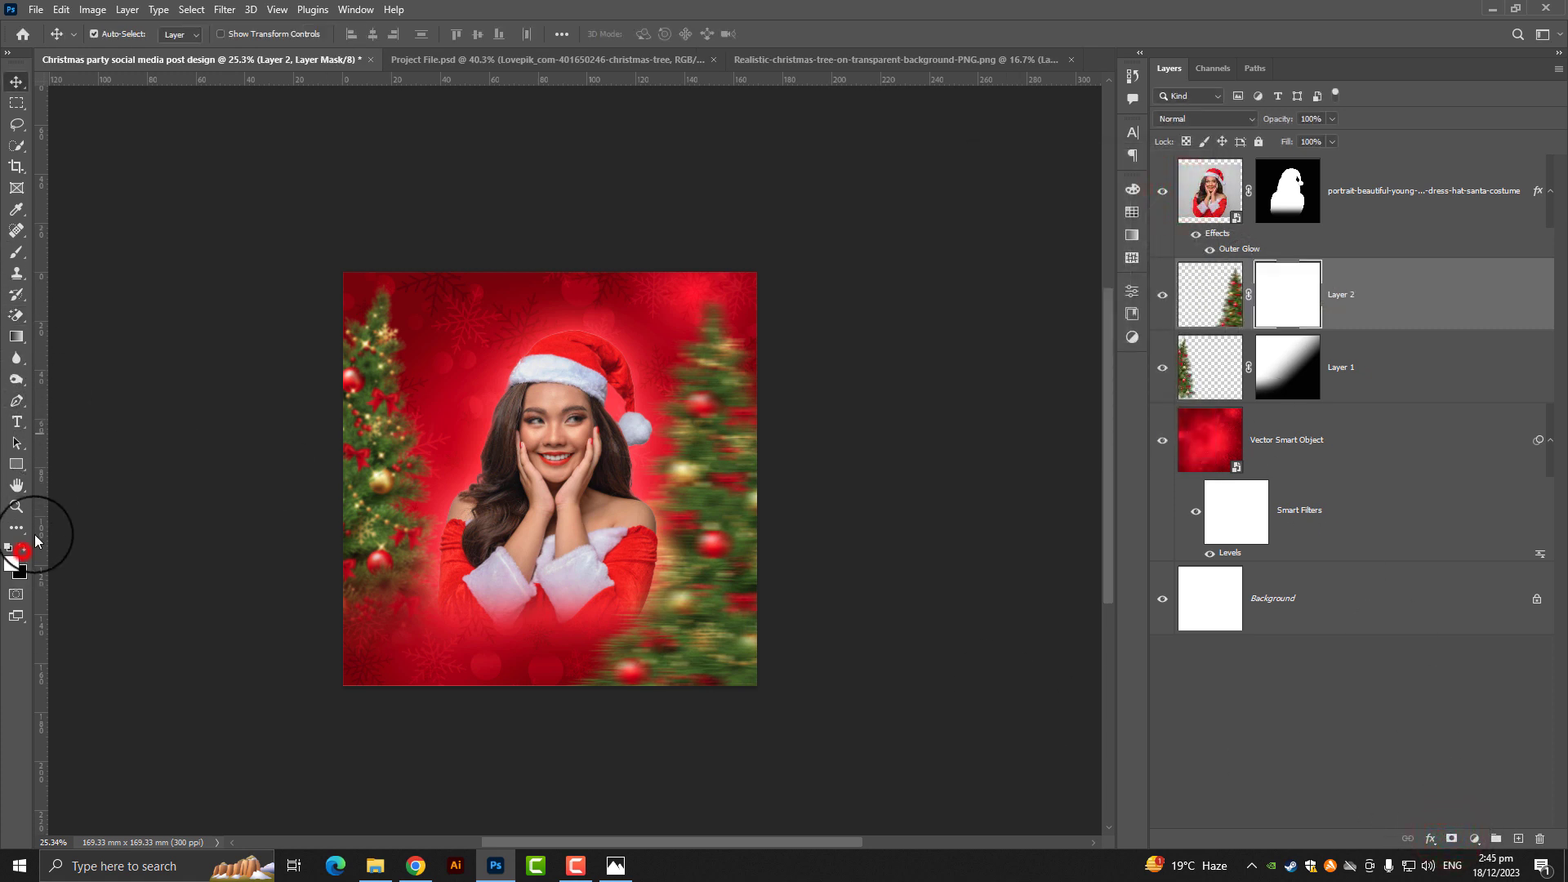
Step: Fade the blurred right tree into the red background with a black-to-white gradient on Layer 2's mask
left_click(13, 341)
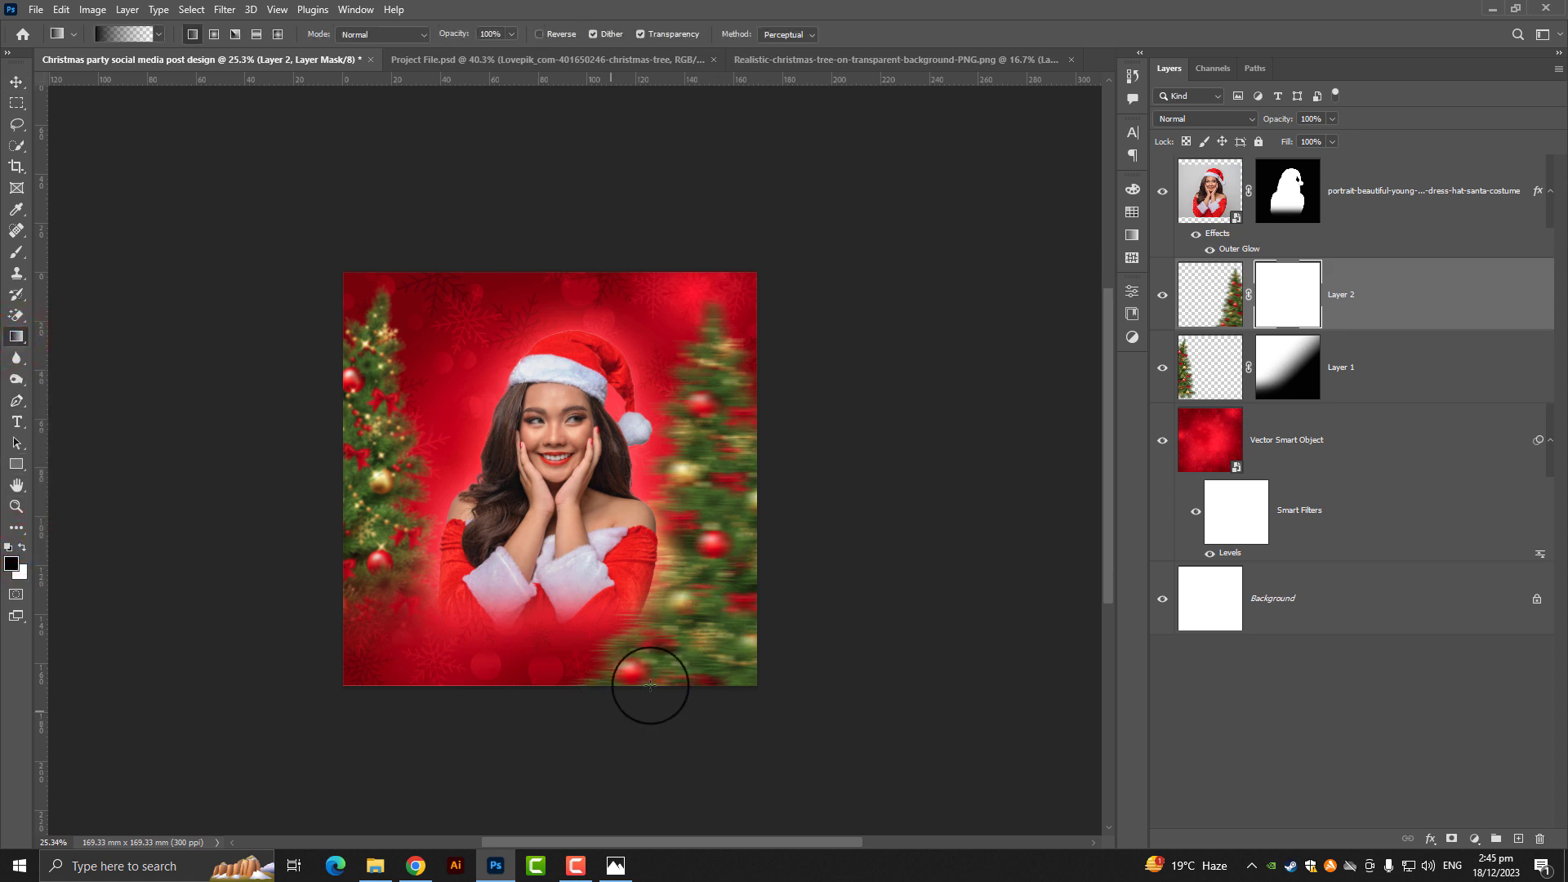
left_click_drag(608, 711, 760, 525)
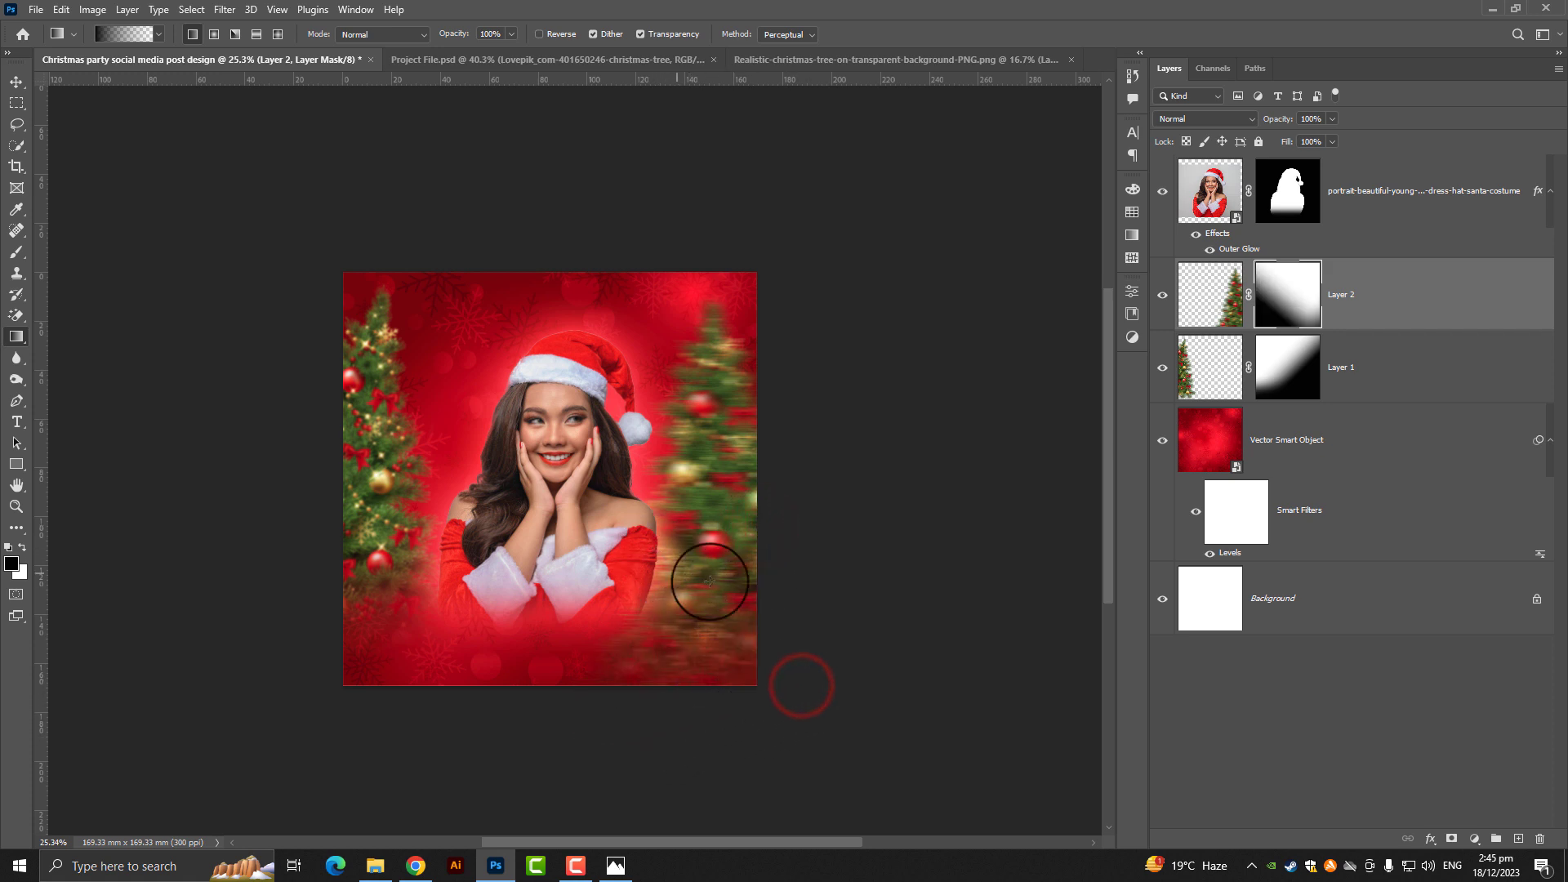
left_click(22, 83)
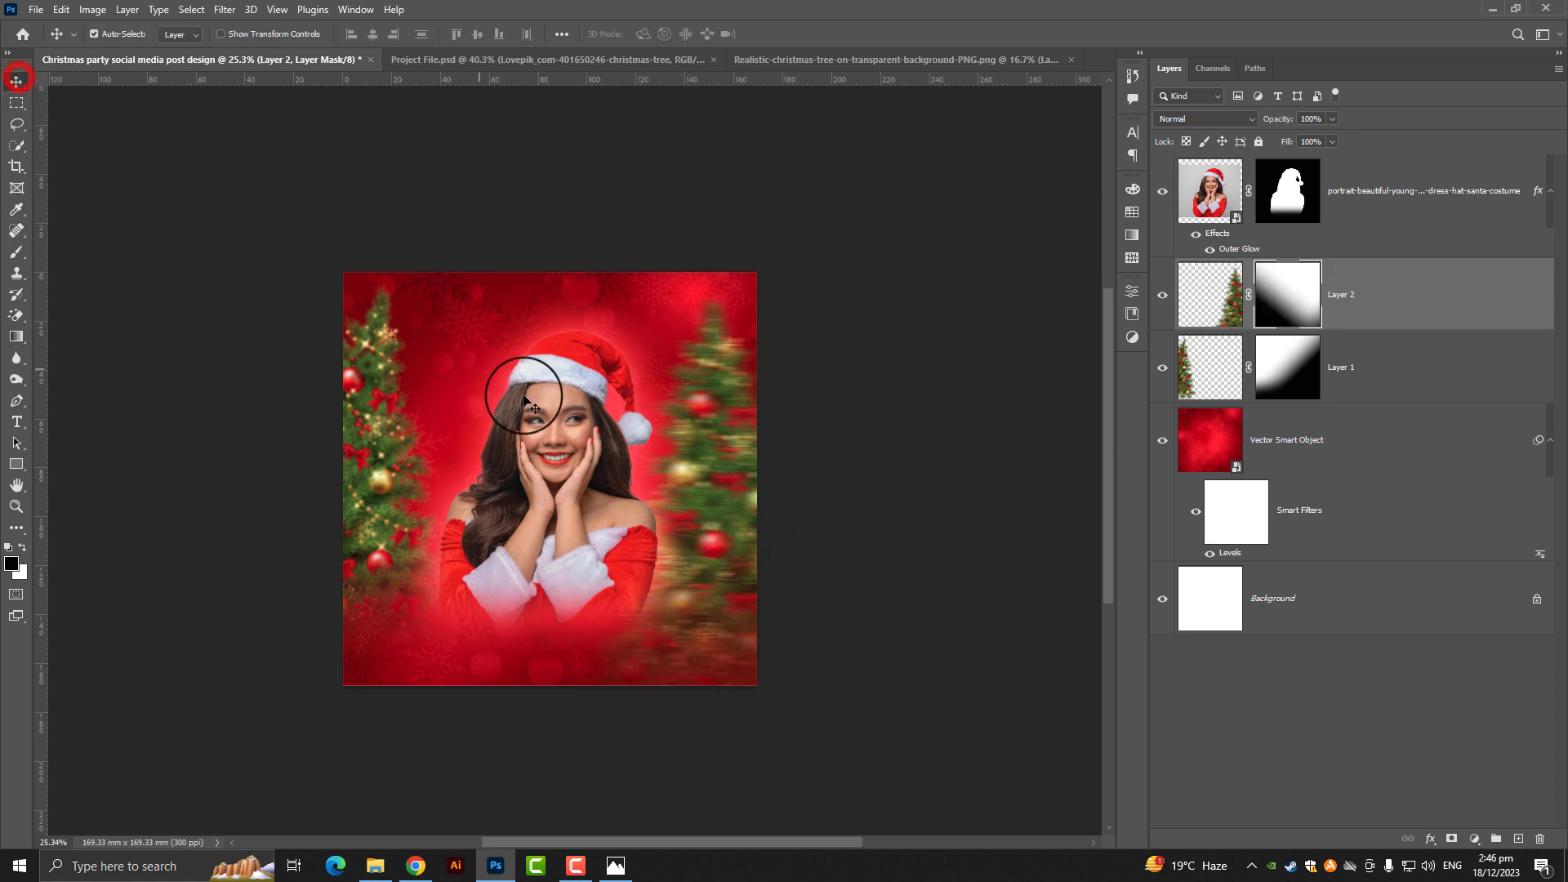
scroll(564, 408, "up", 1)
scroll(567, 392, "up", 2)
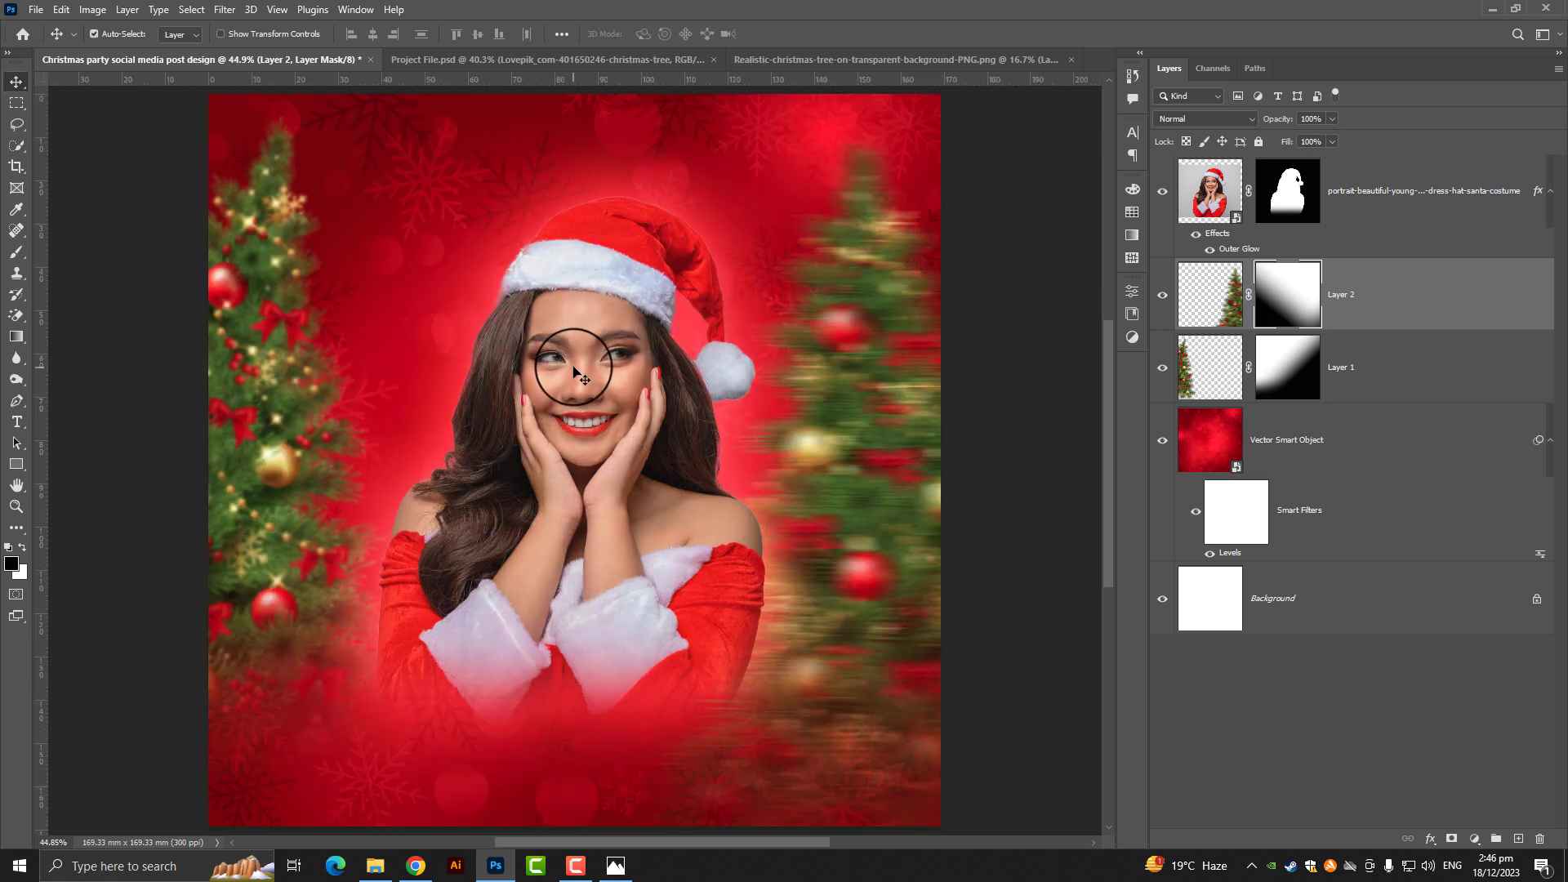
scroll(561, 349, "down", 1)
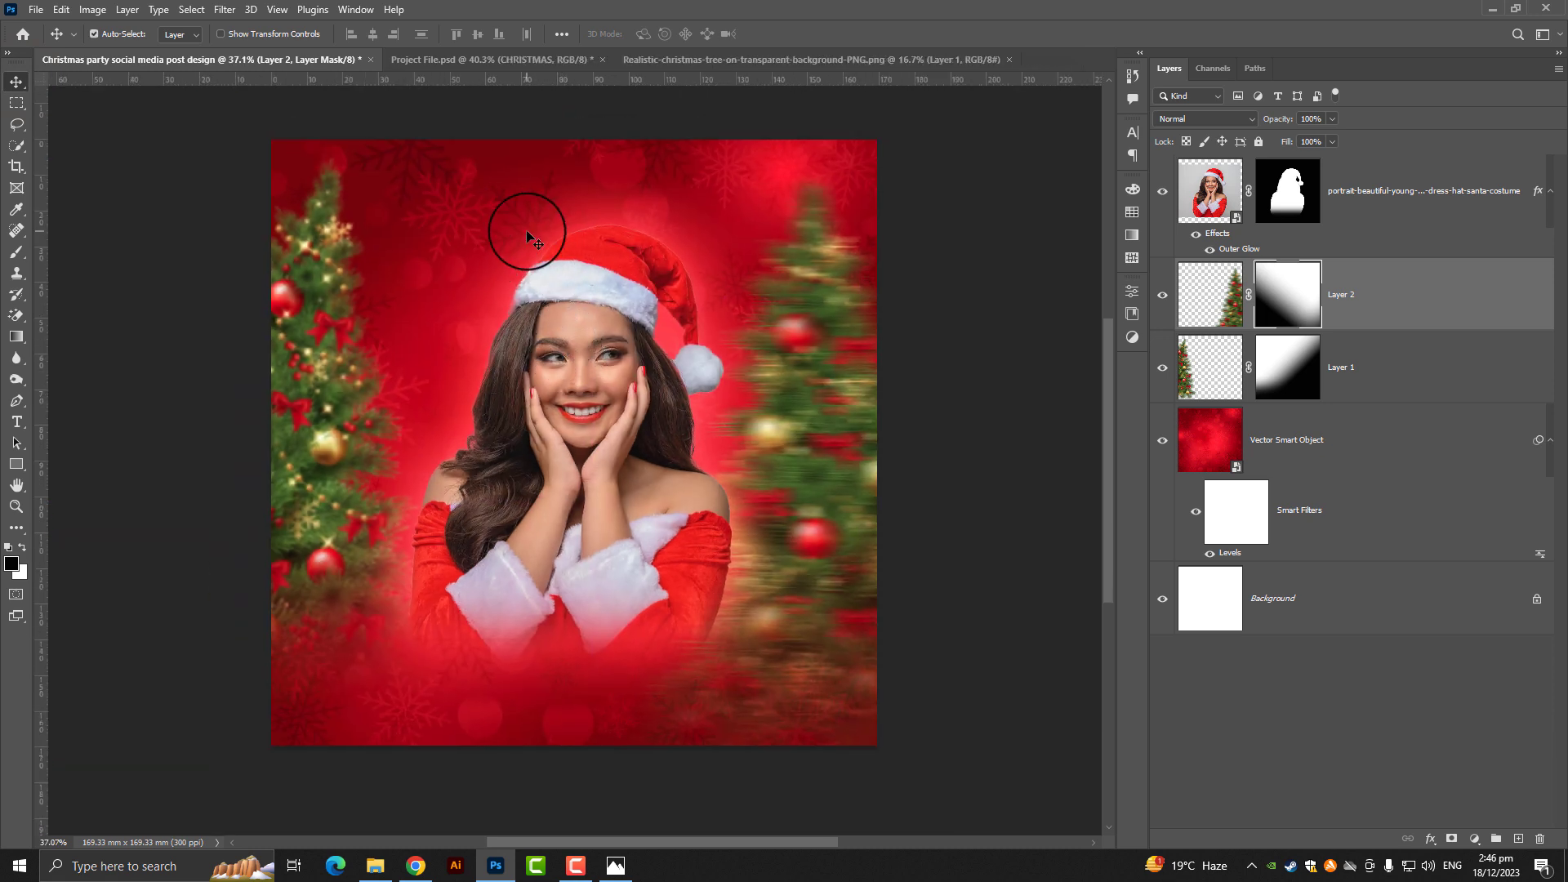
scroll(165, 294, "up", 1)
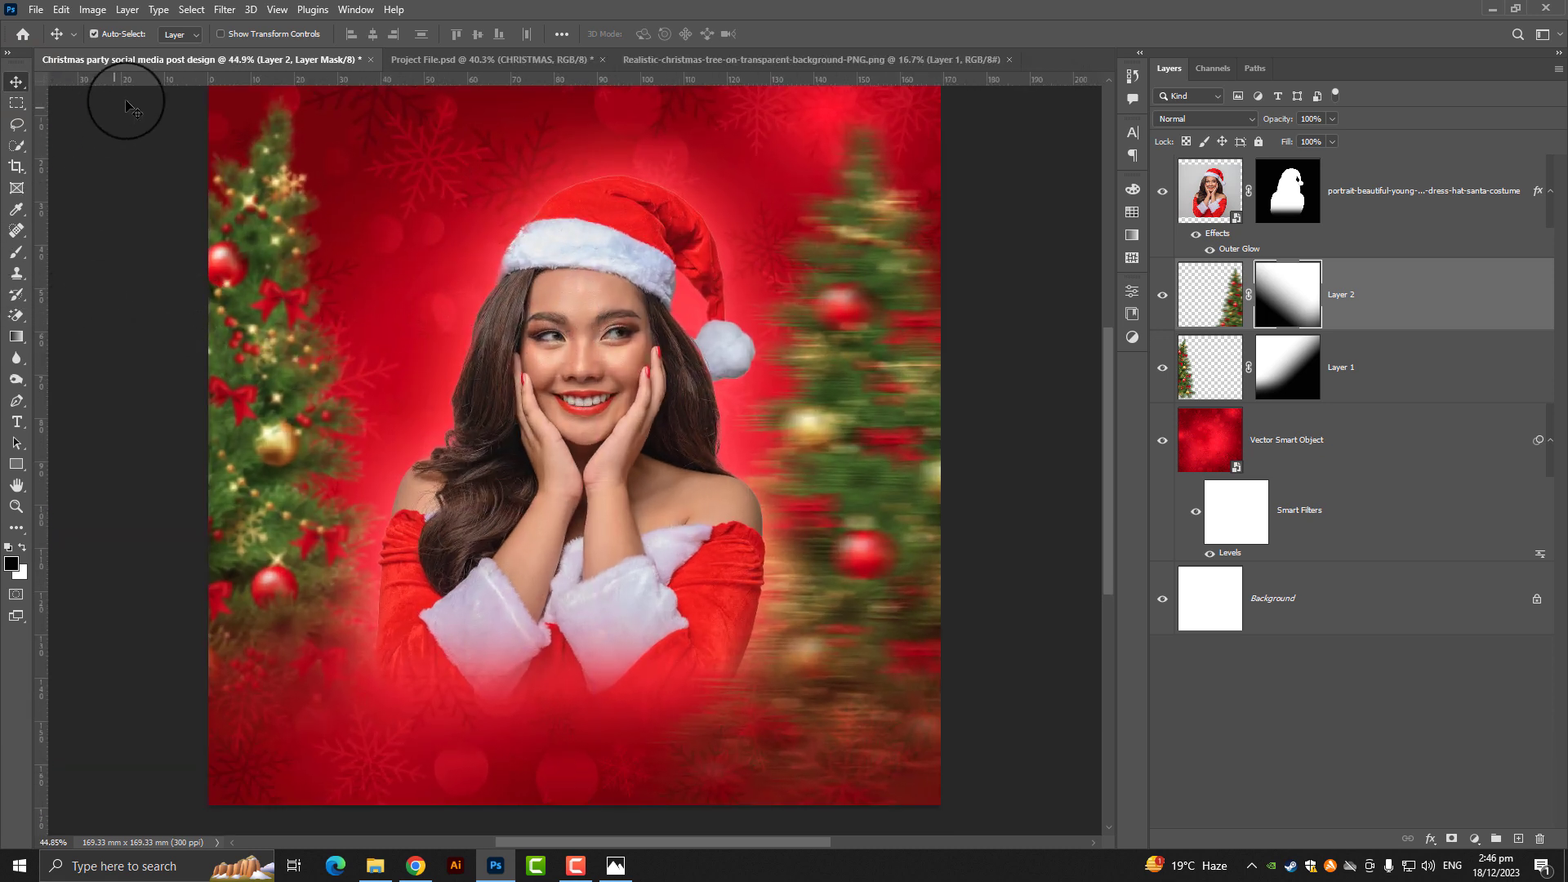
scroll(123, 114, "down", 1)
Step: Centre the Santa-hat woman's portrait layer horizontally on the canvas
left_click(1400, 188)
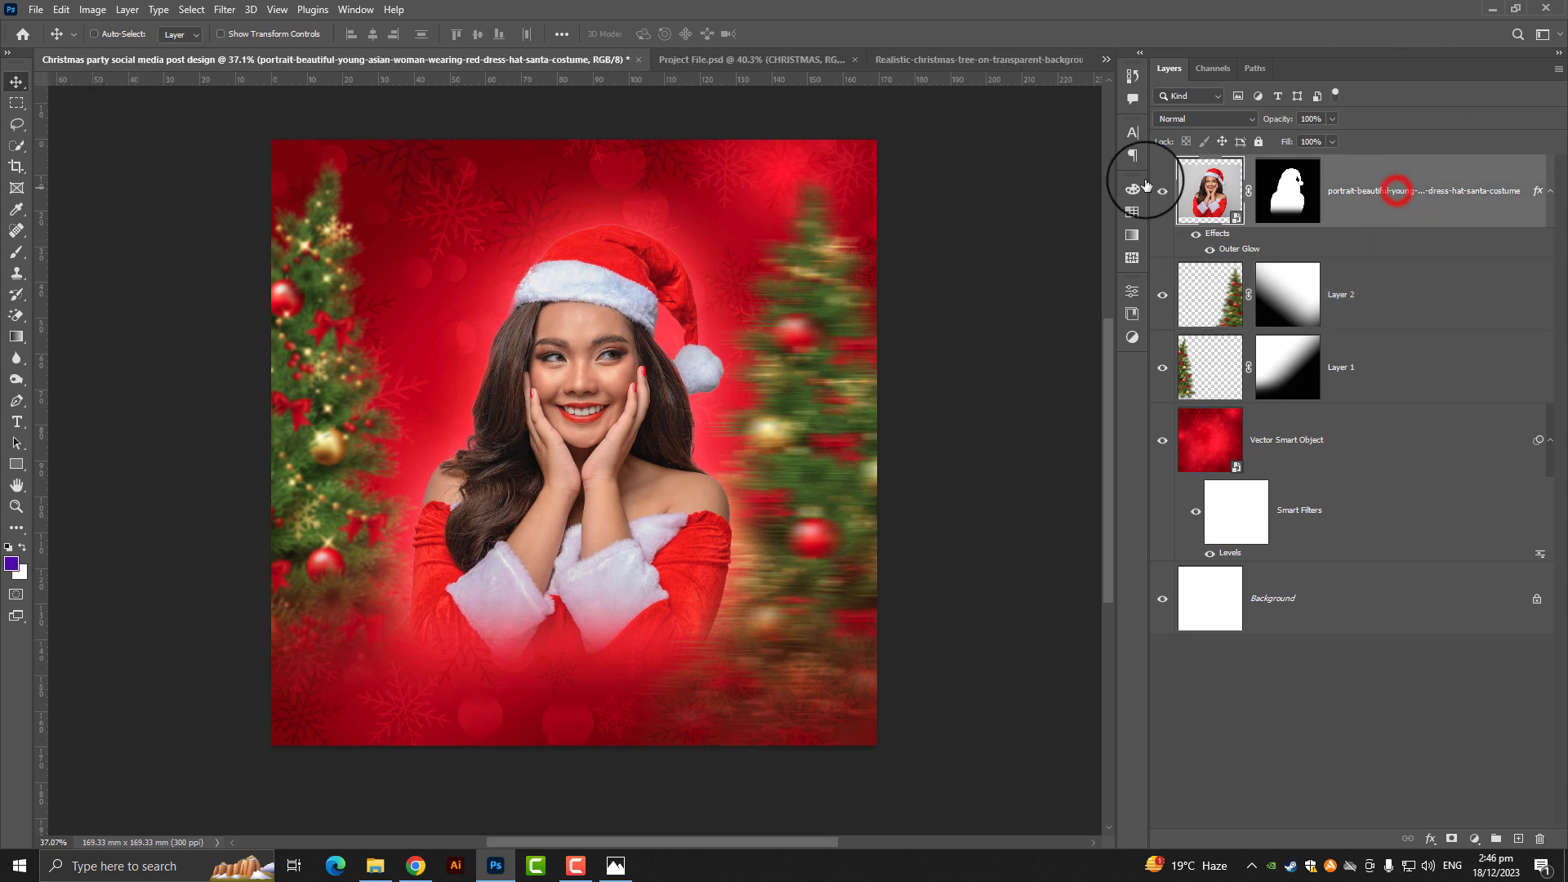
key("ctrl+a")
left_click(375, 36)
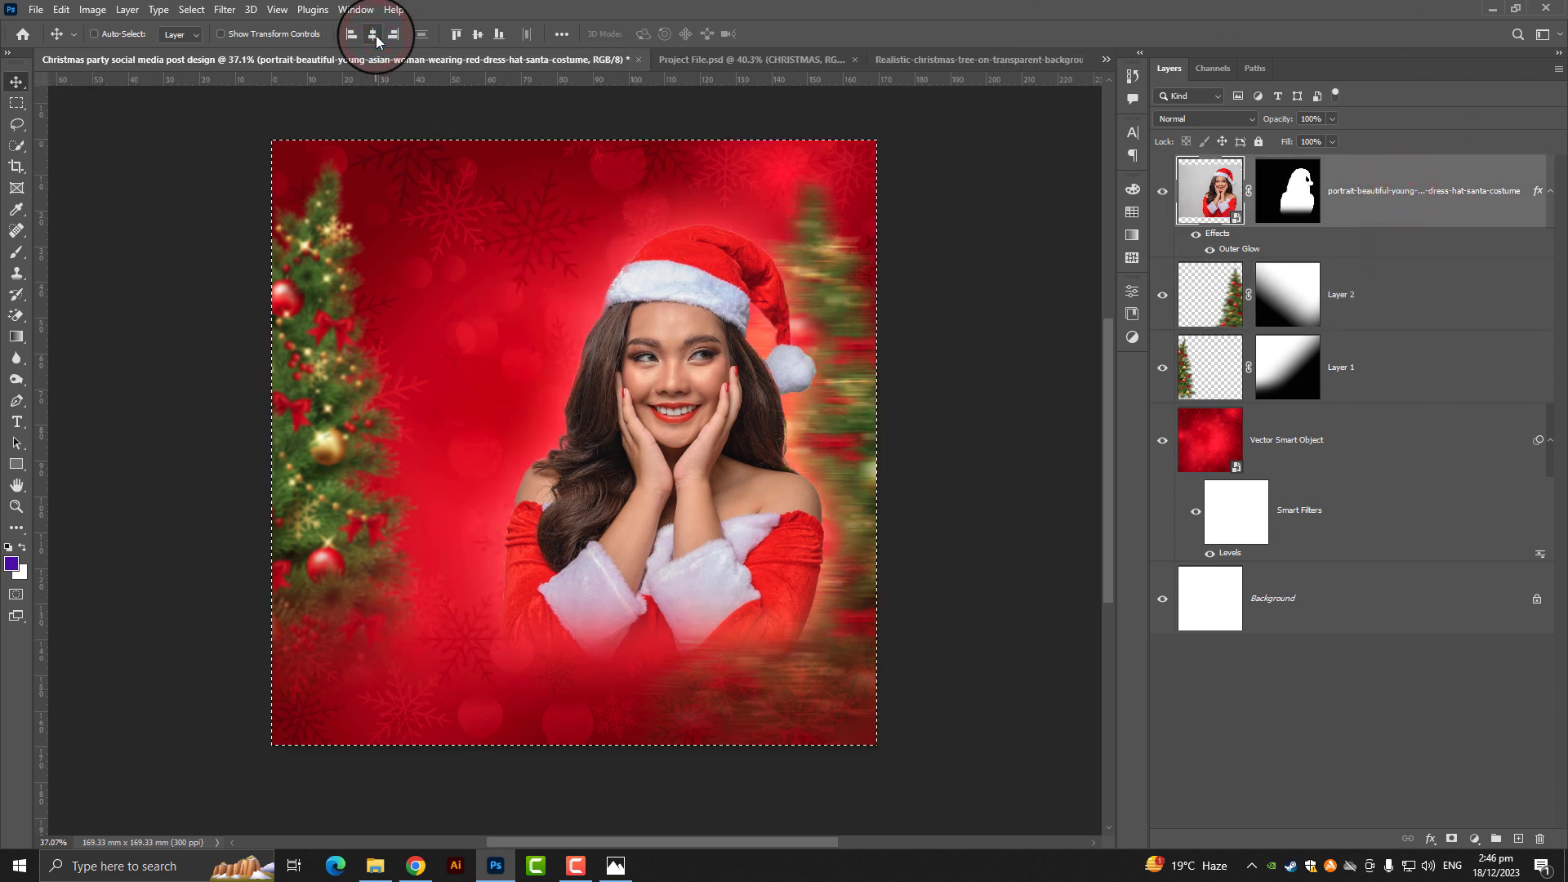
key("ctrl+d")
Step: Scale the woman's portrait up to about 104.6% between the trees
key("ctrl+t")
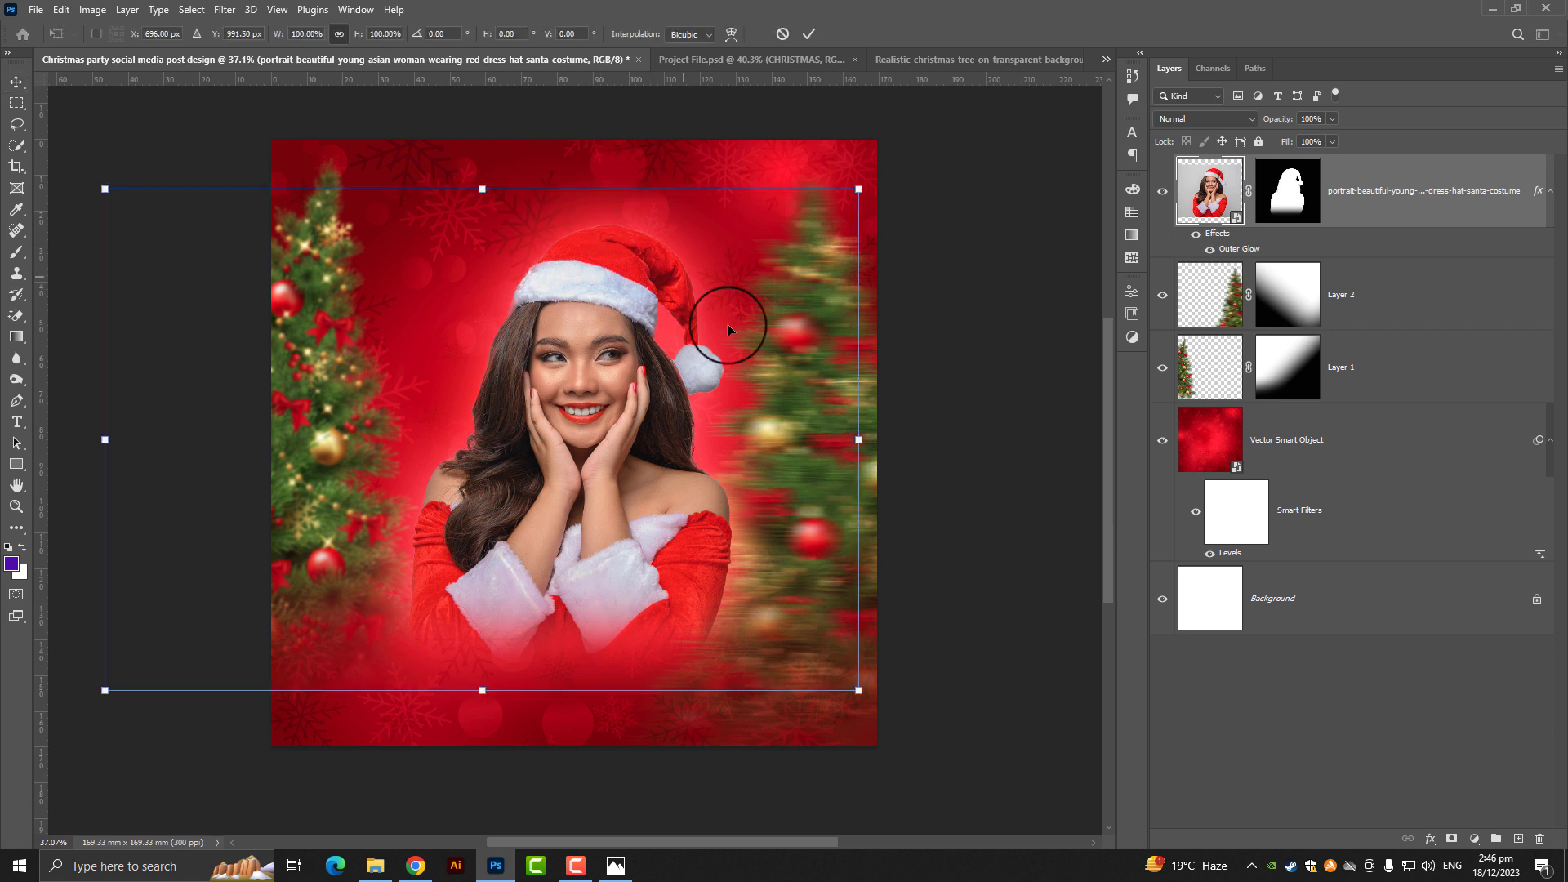
left_click_drag(857, 441, 875, 442)
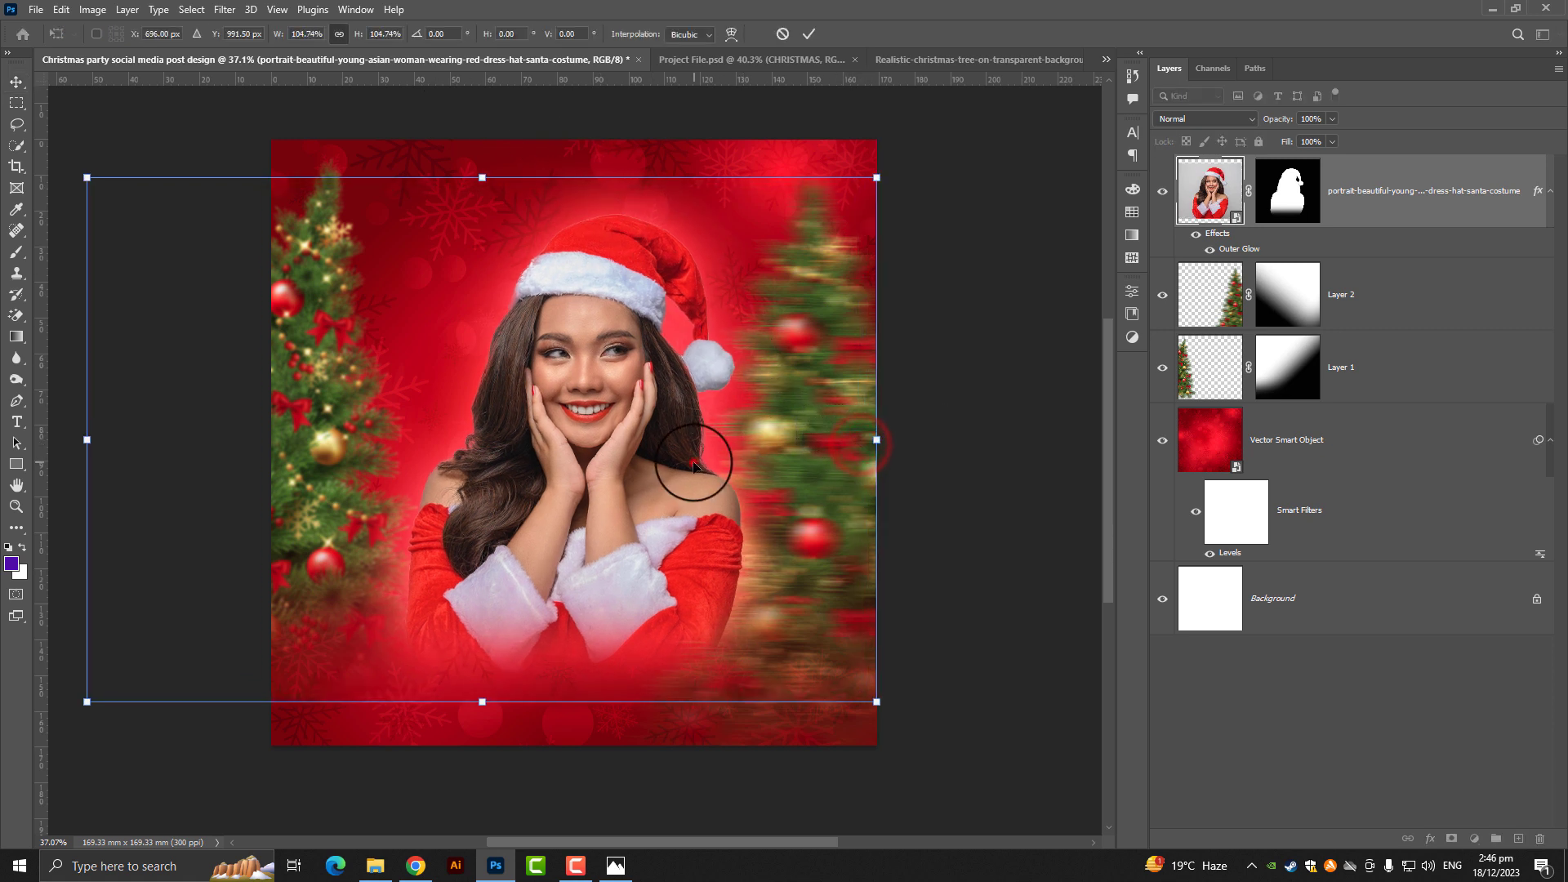
mouse_move(695, 461)
left_mouse_down()
mouse_move(677, 456)
mouse_move(690, 454)
left_mouse_up()
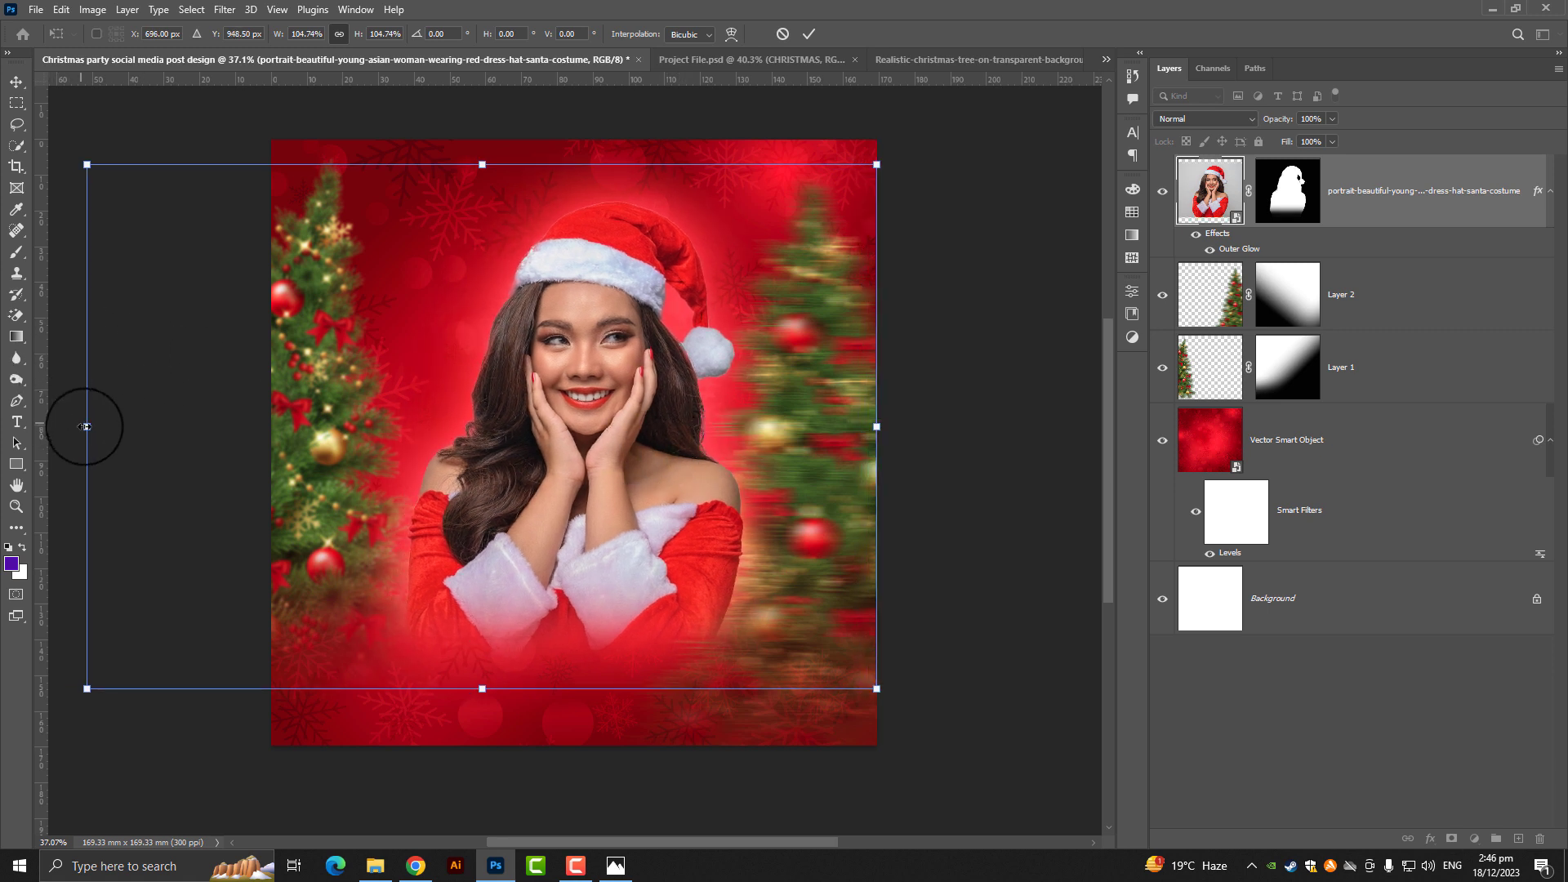
left_click_drag(86, 427, 76, 426)
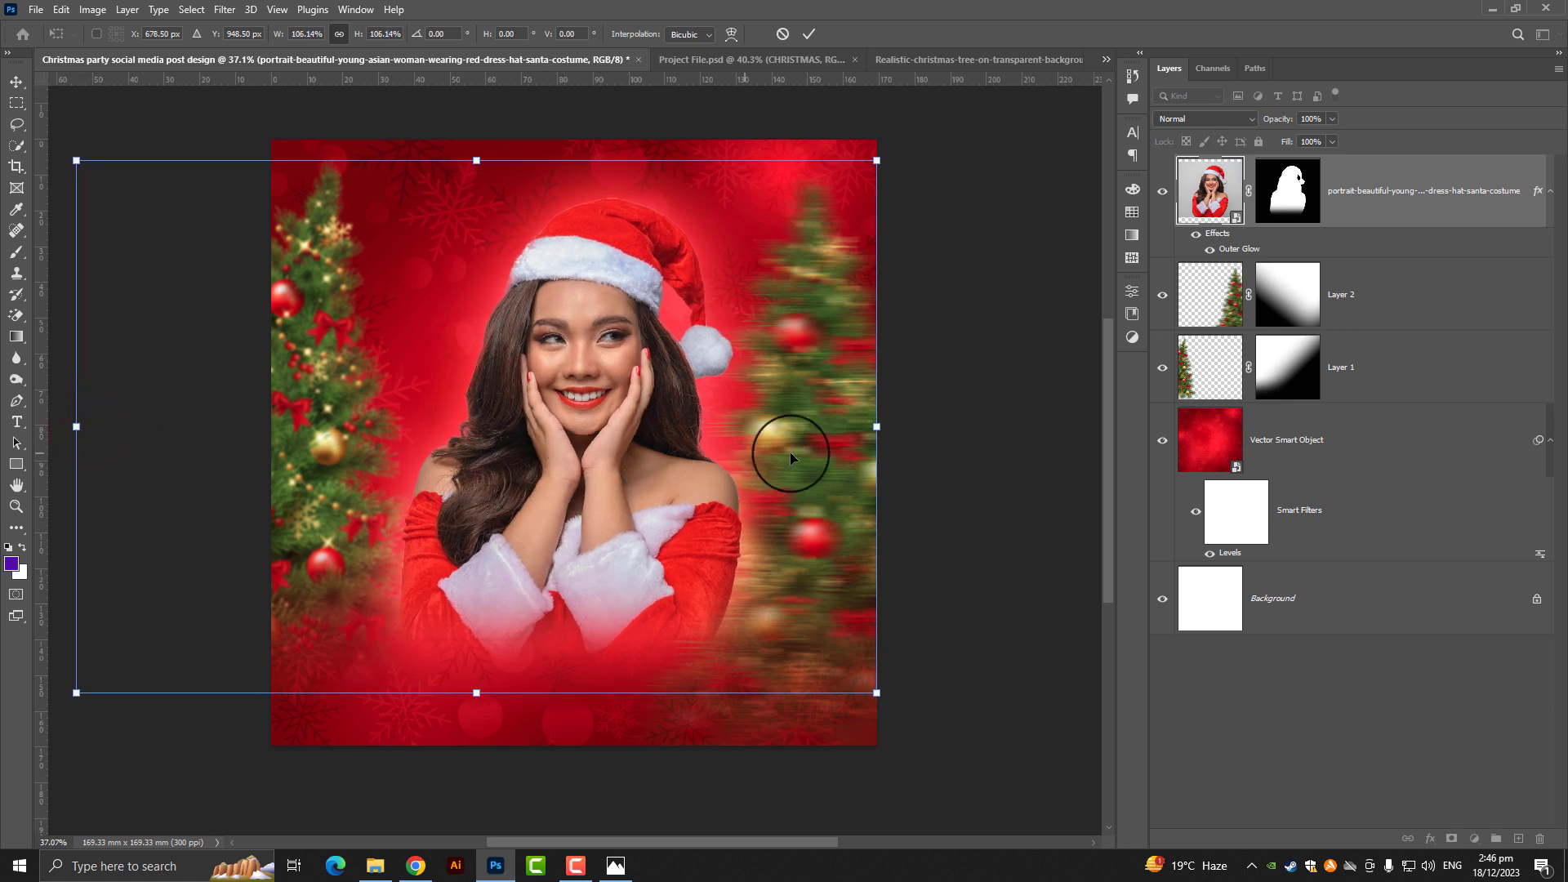
left_click_drag(76, 427, 86, 426)
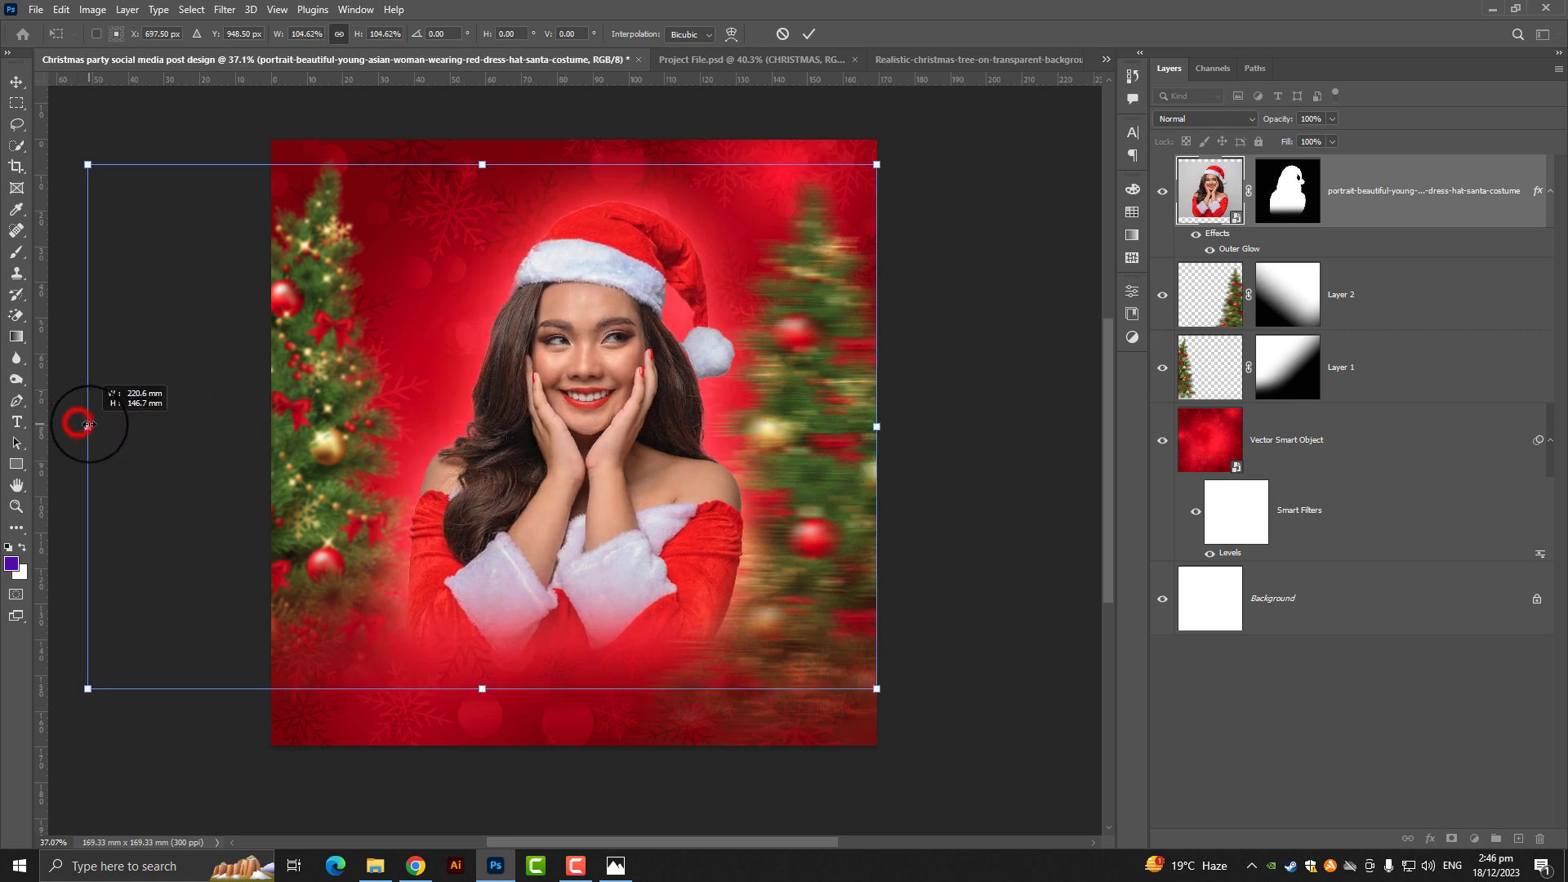
left_click_drag(471, 470, 463, 469)
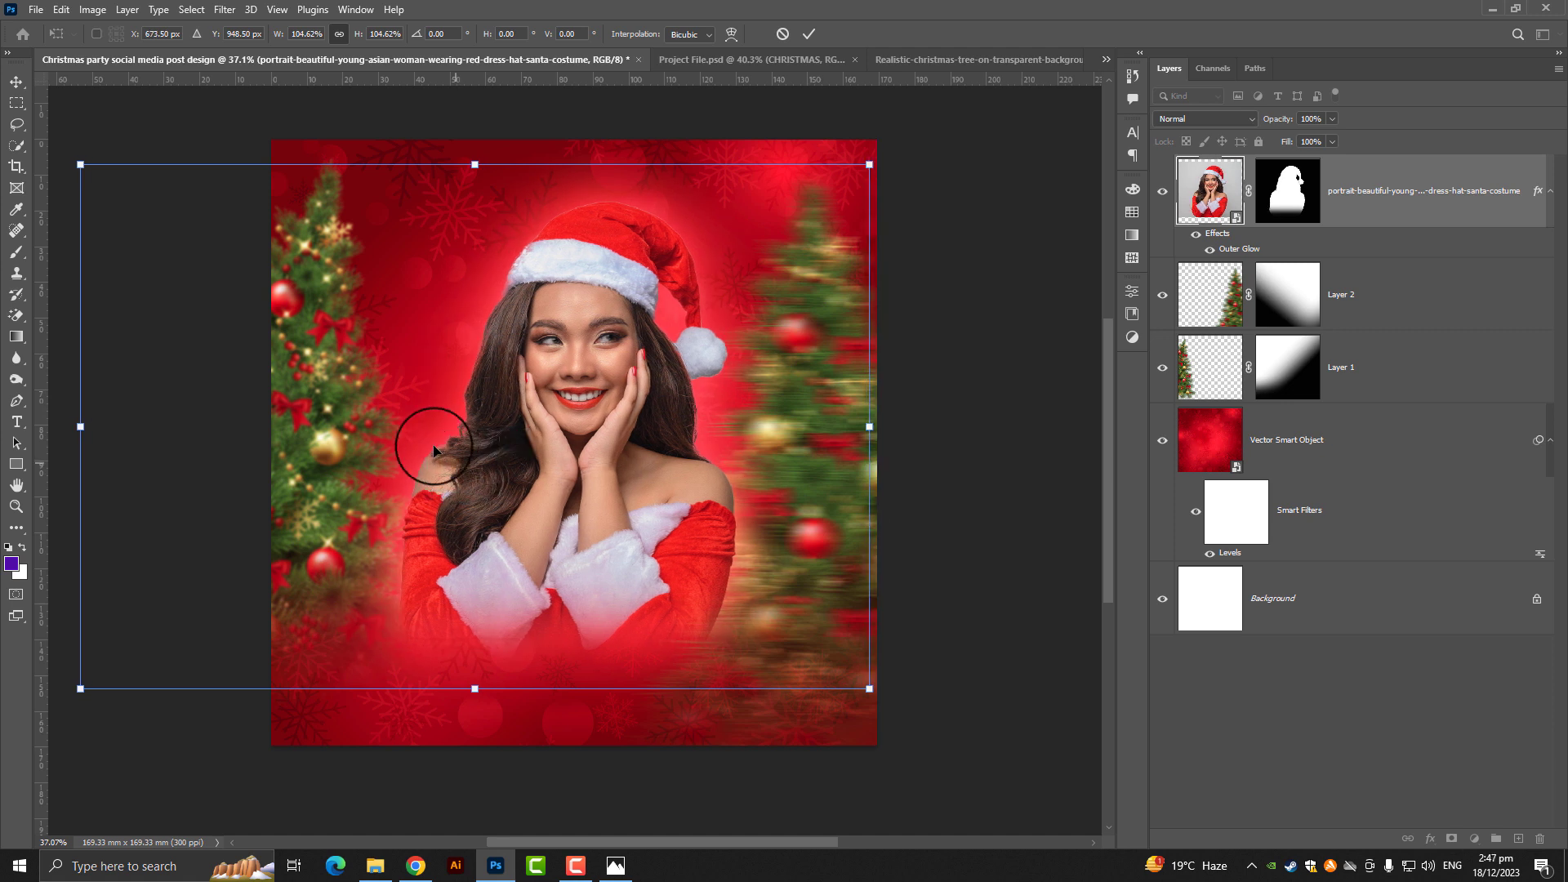
key("Return")
scroll(459, 458, "up", 1)
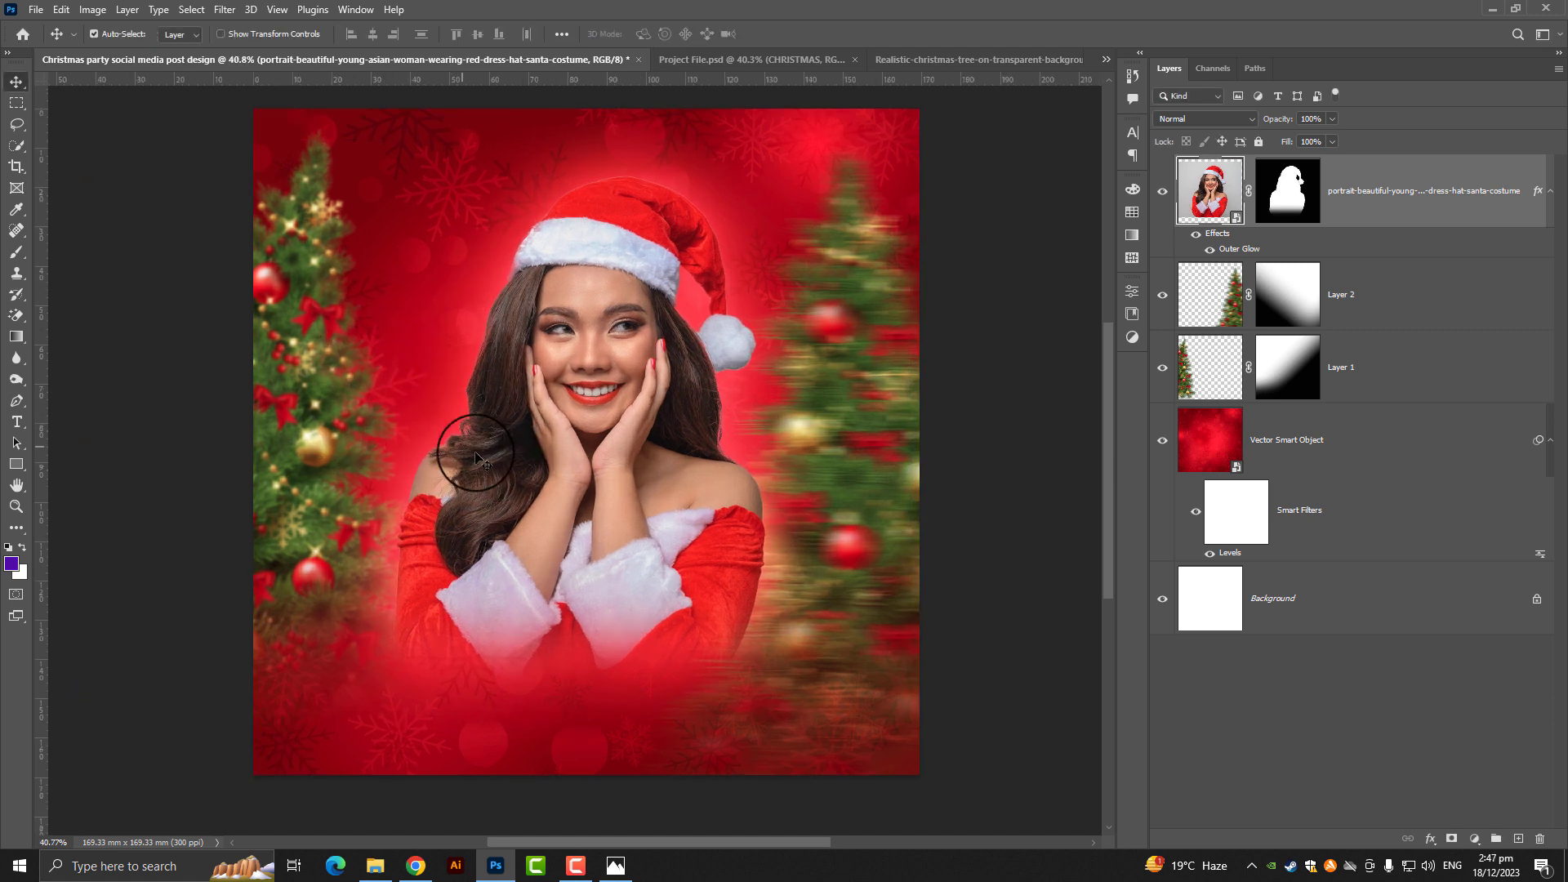
Step: Type CHRISTMAS in black and scale it up to span the woman's chest
left_click(16, 422)
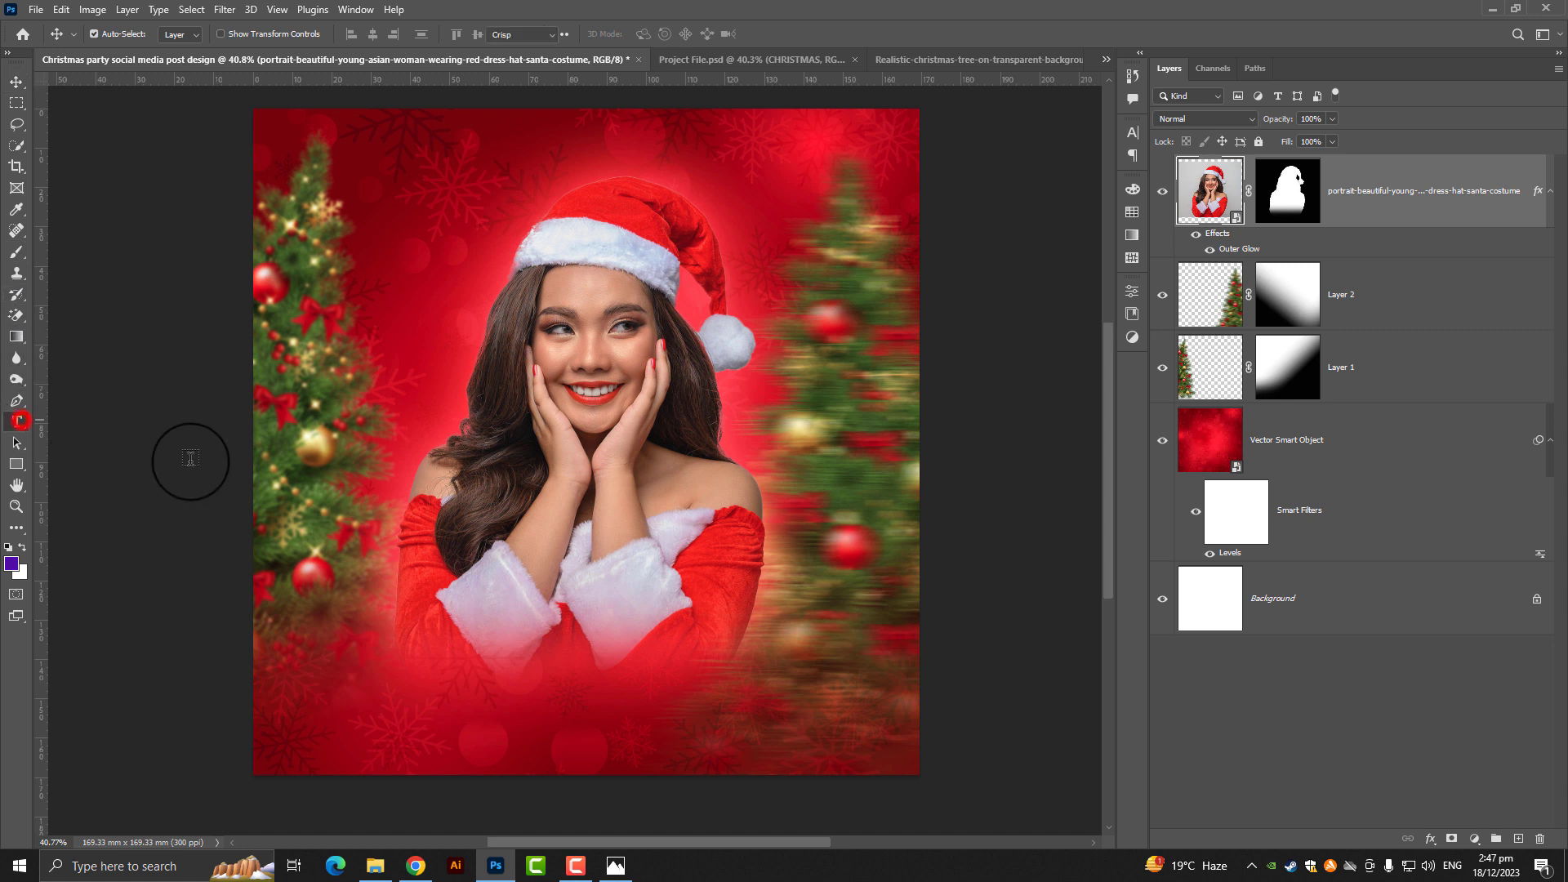
left_click(360, 543)
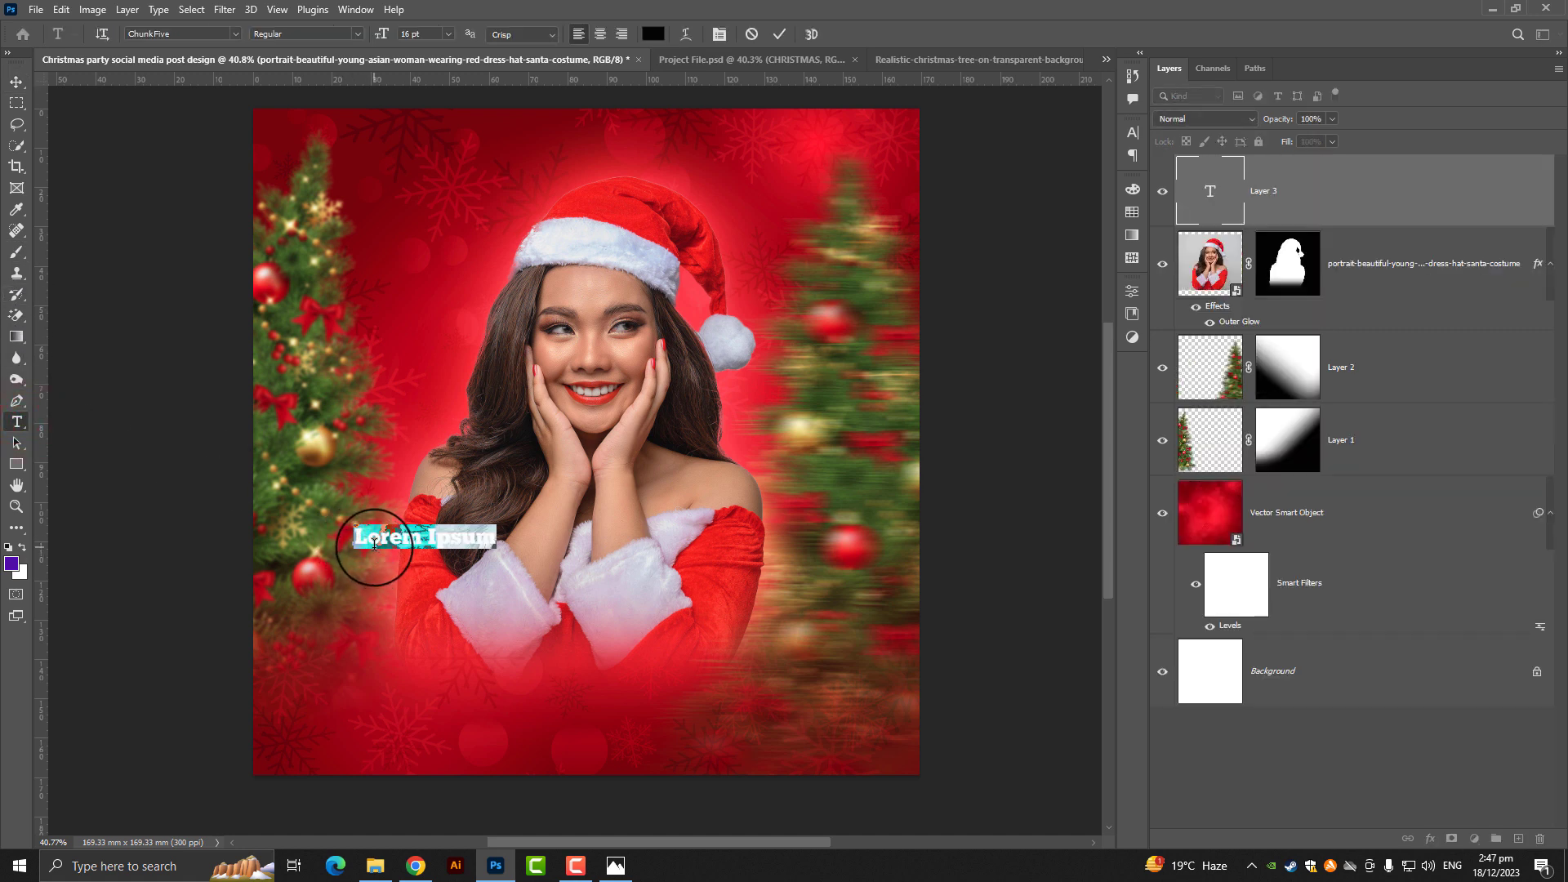
type("CHRISTMAS")
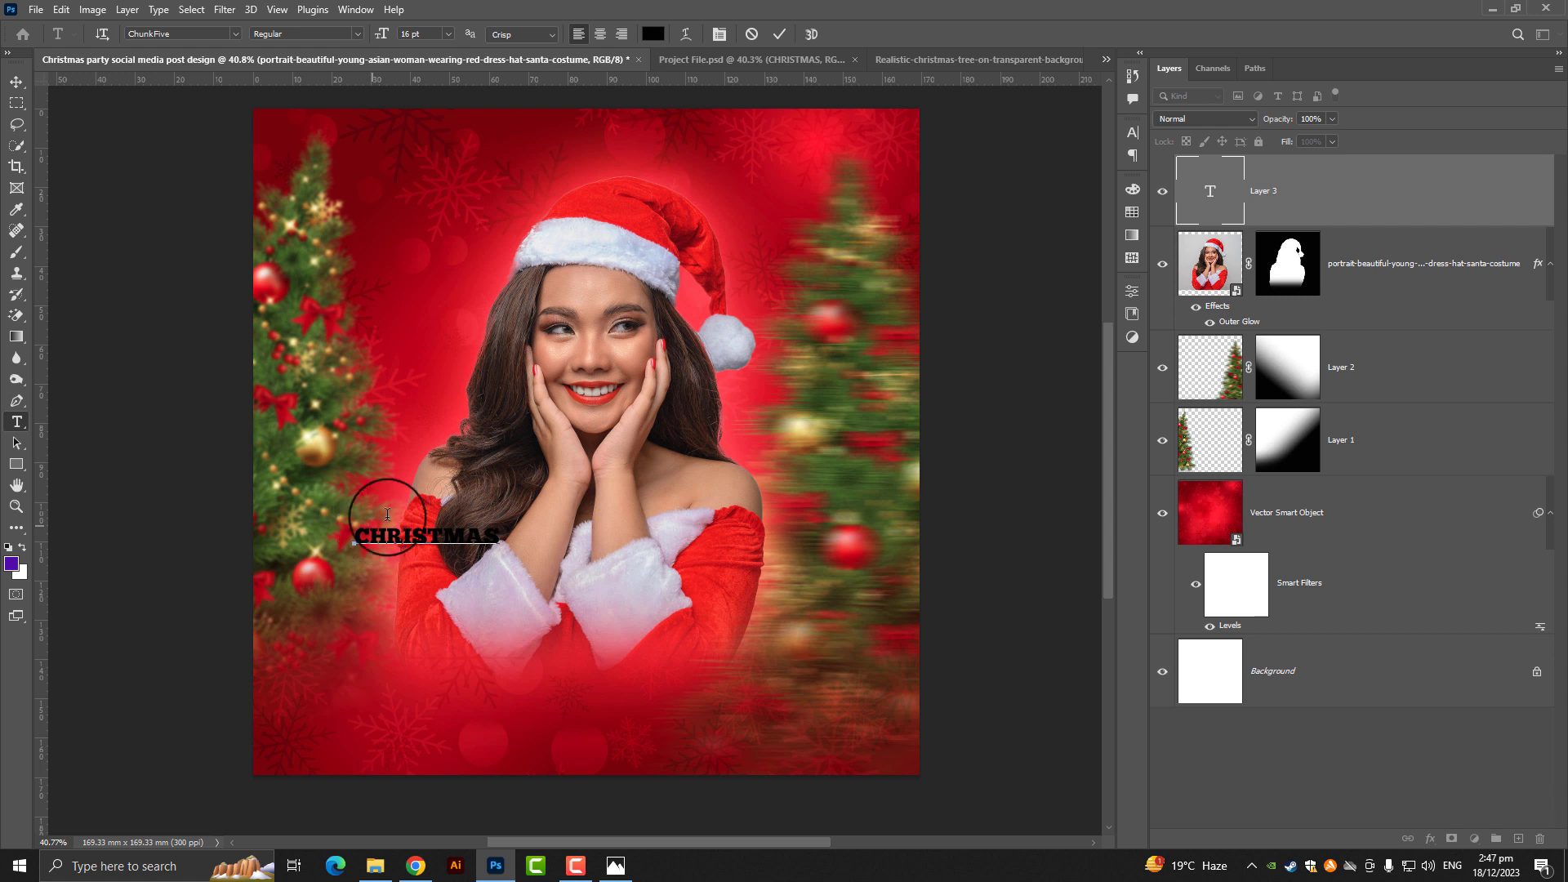
left_click(17, 83)
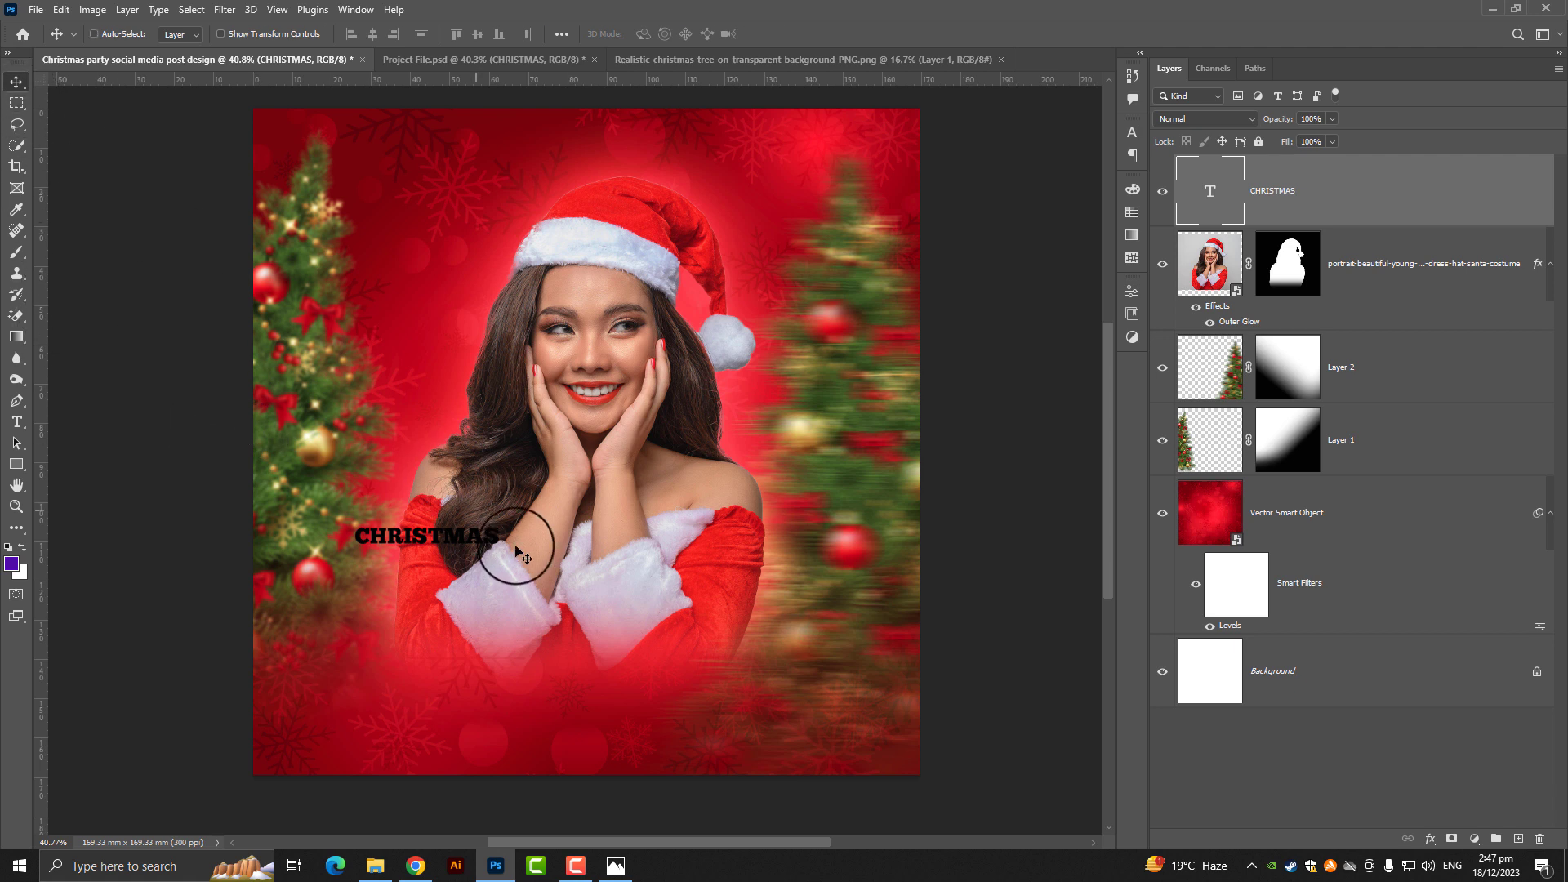
key("ctrl+t")
left_click_drag(540, 540, 845, 535)
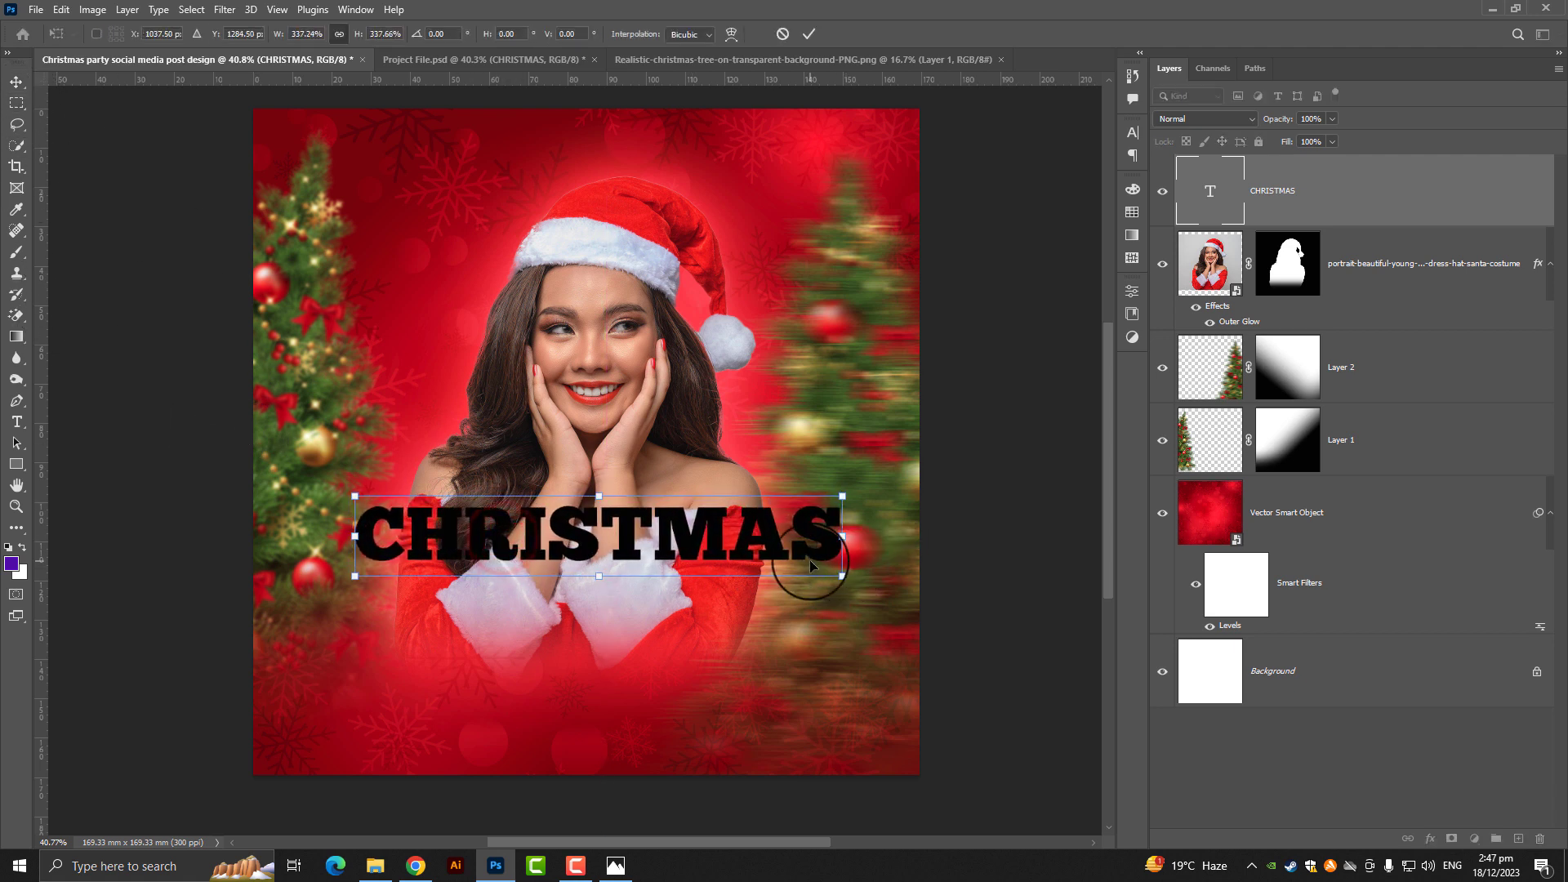
key("Return")
Step: Change the CHRISTMAS text to the BigNoodleTitling font
left_click(16, 422)
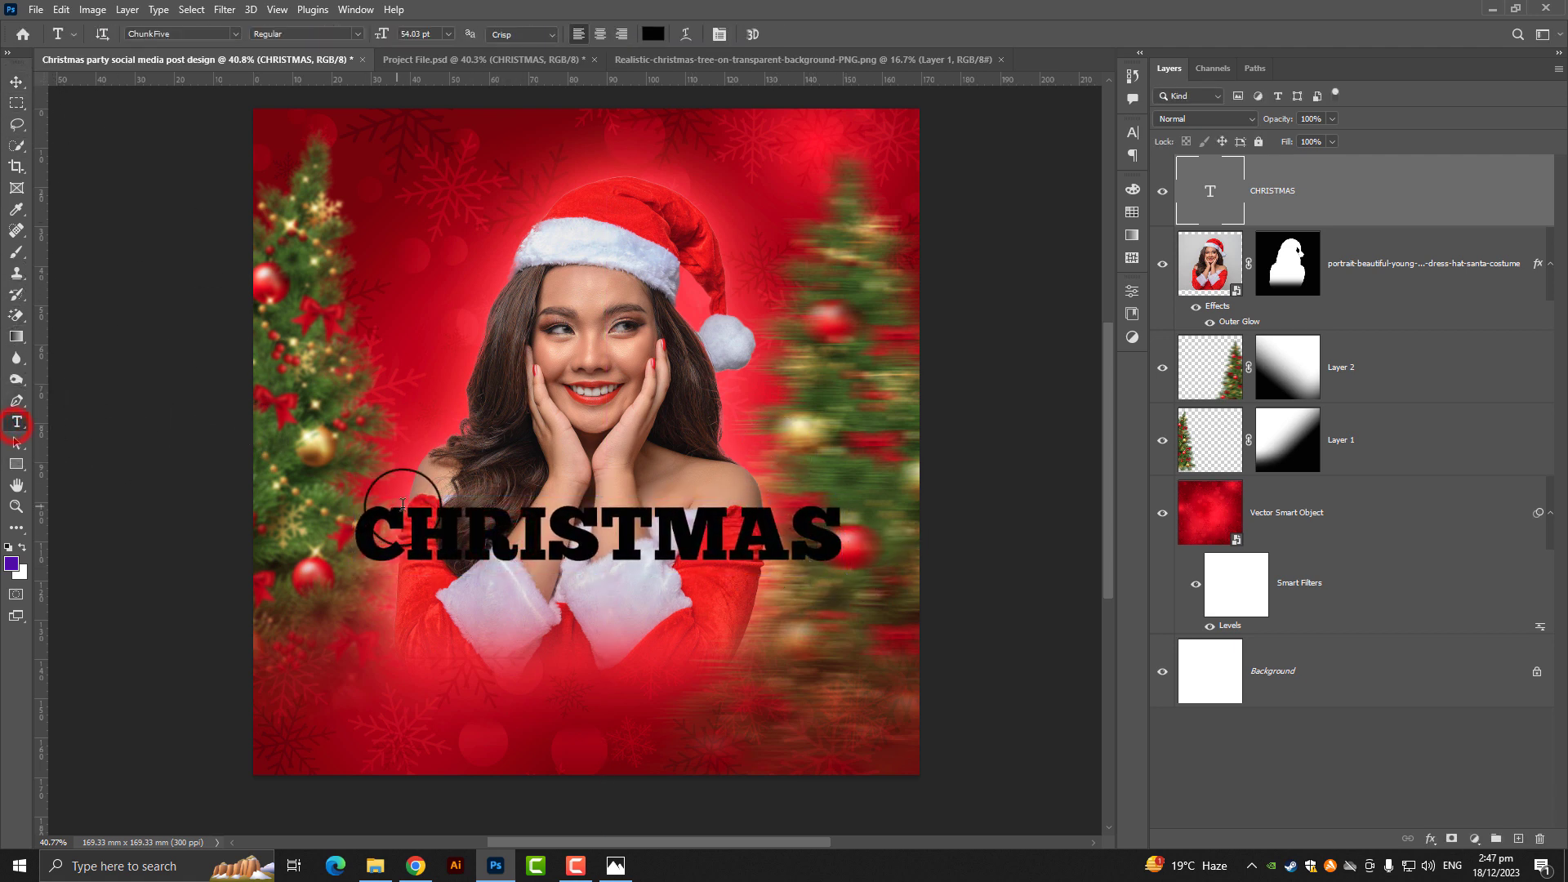
double_click(413, 523)
left_click(236, 34)
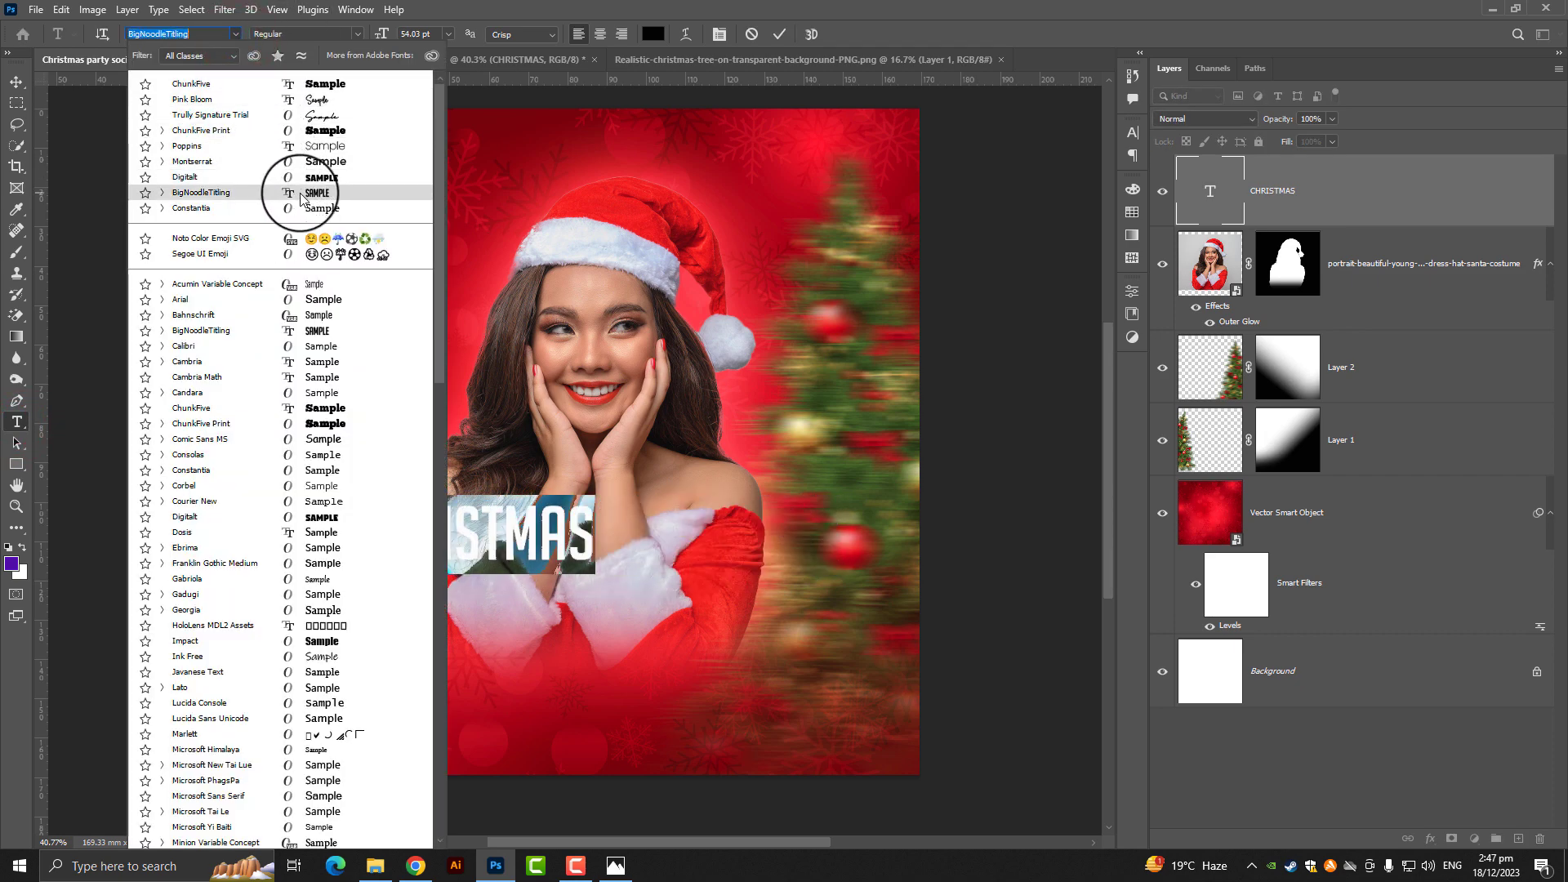
left_click(278, 193)
left_click(16, 82)
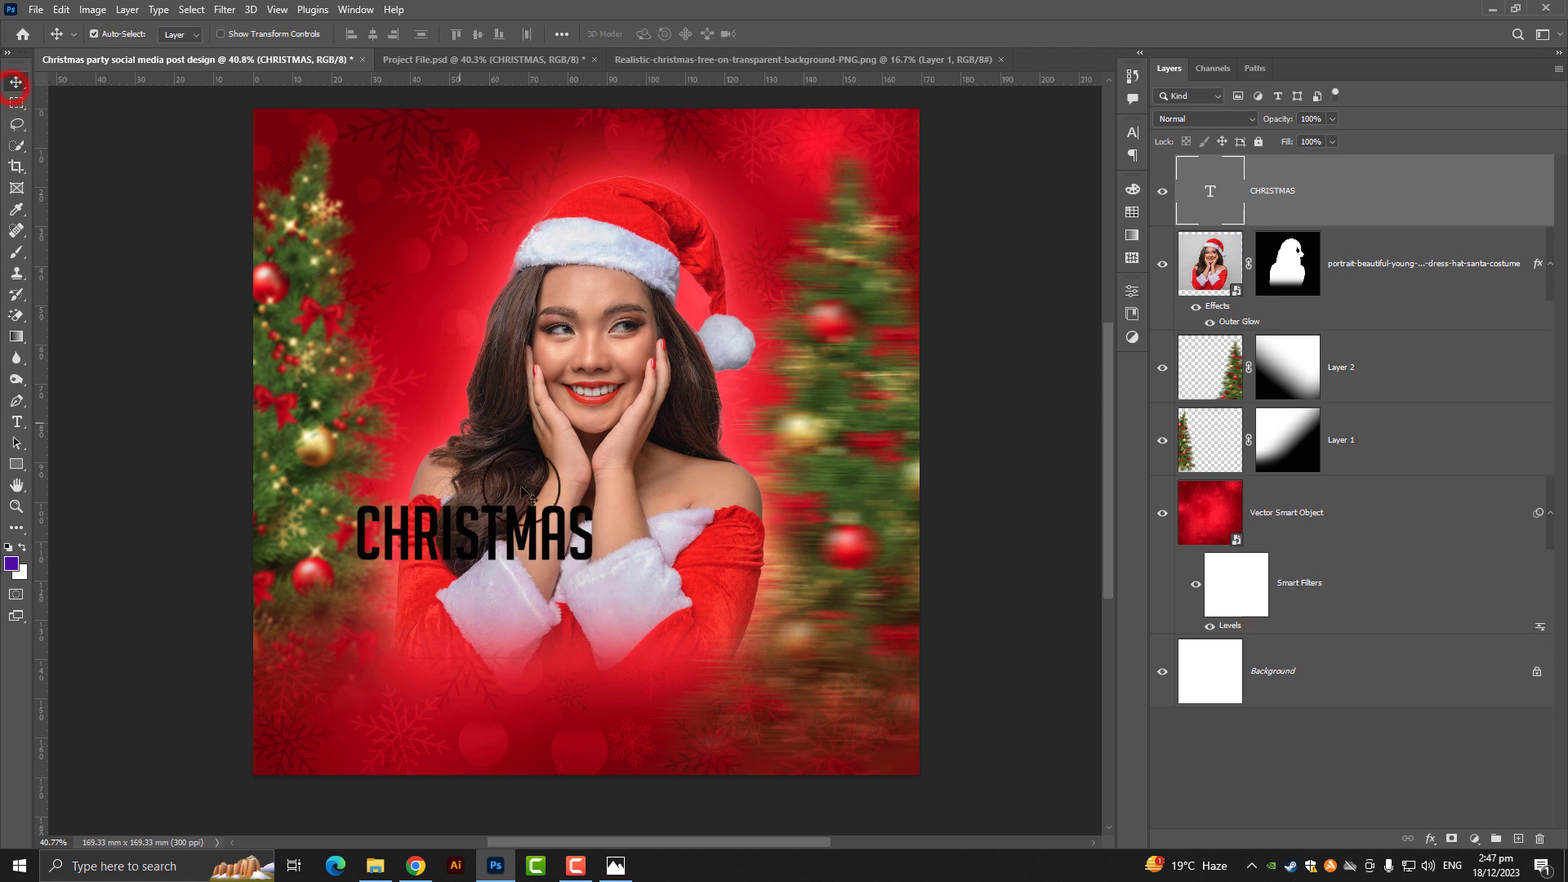
Step: Enlarge CHRISTMAS to stretch across the woman's chest
key("ctrl+t")
mouse_move(595, 535)
left_mouse_down()
mouse_move(768, 555)
mouse_move(735, 552)
left_mouse_up()
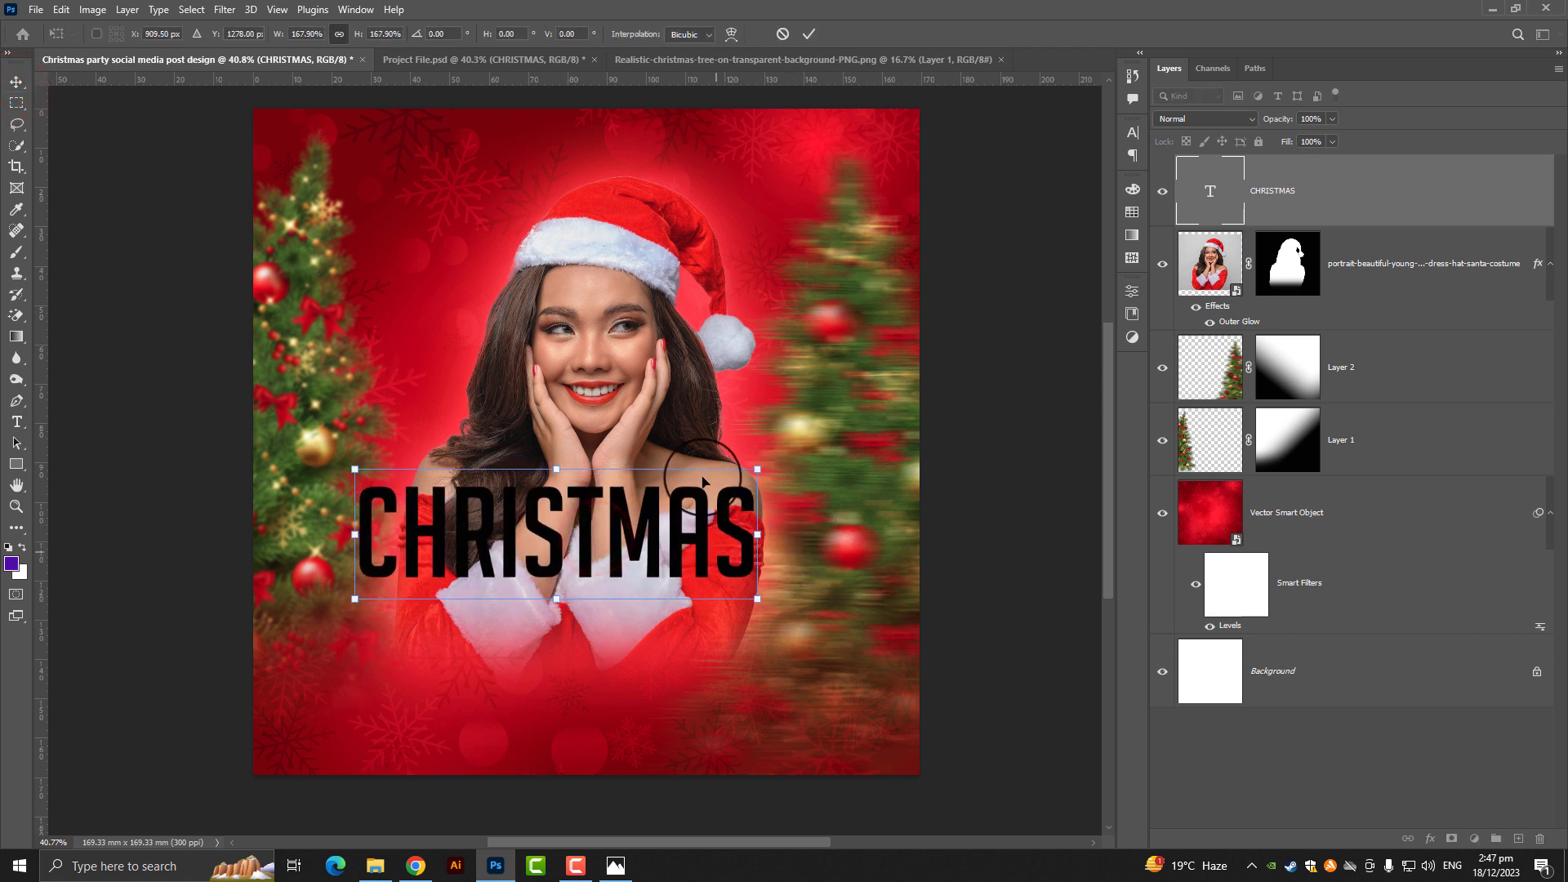
key("Return")
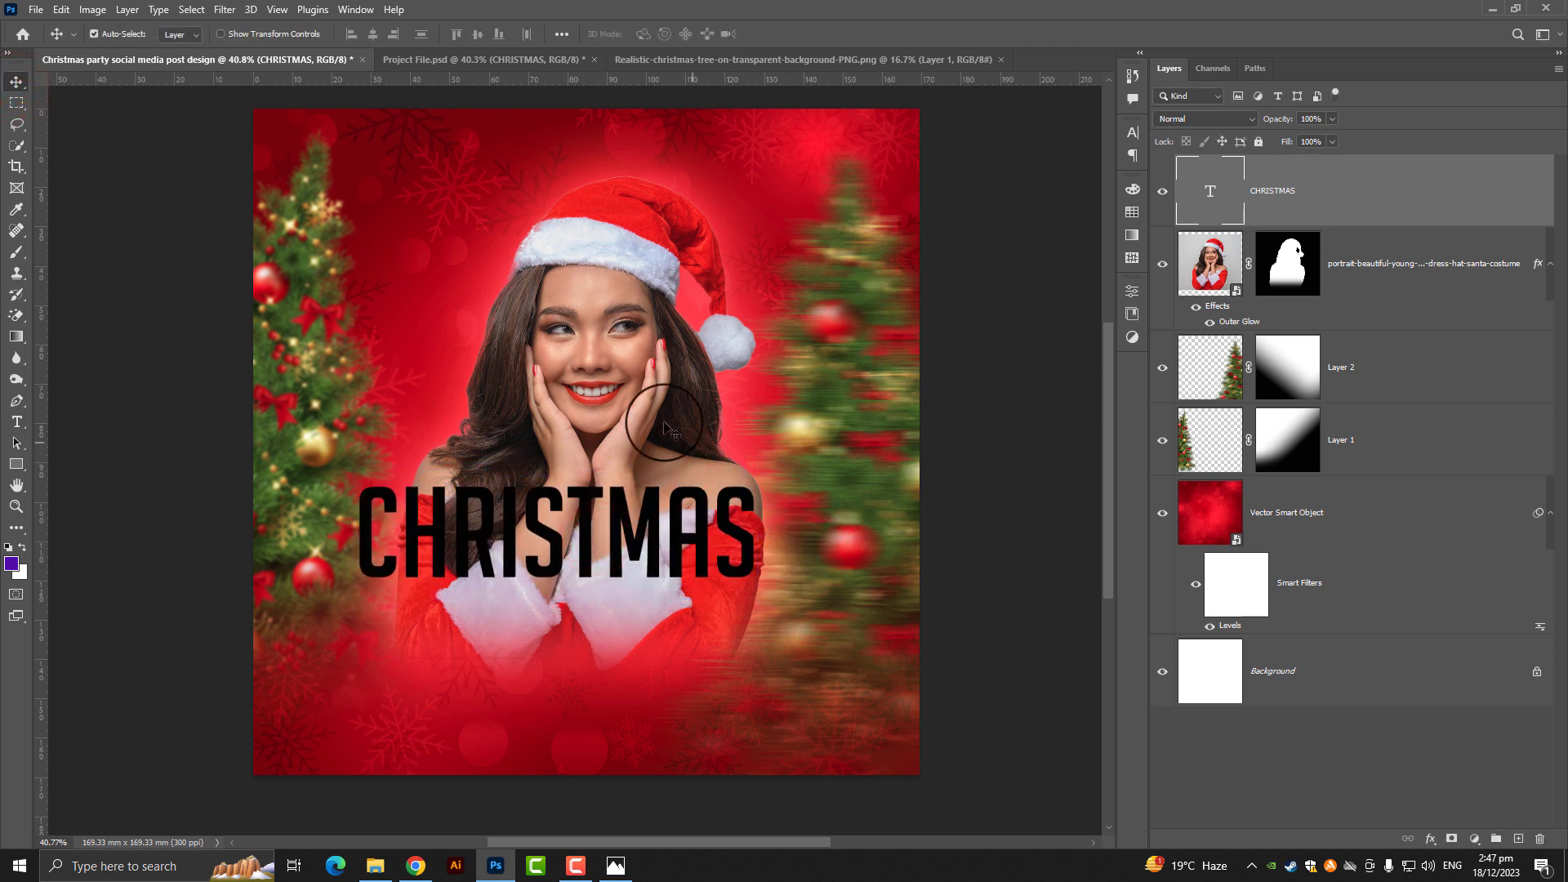
scroll(444, 430, "up", 2)
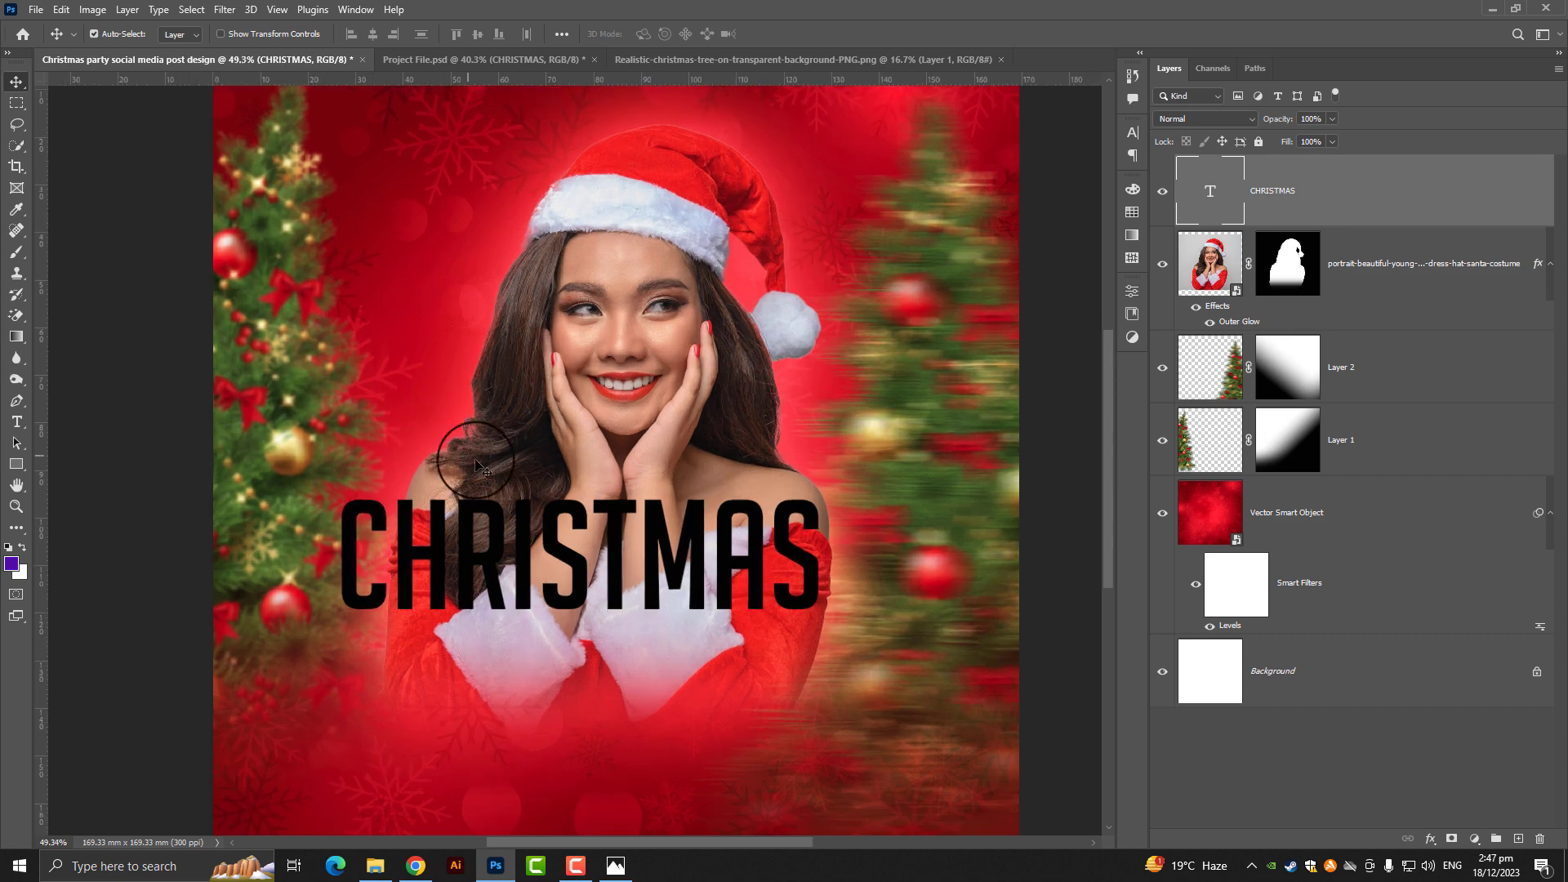
left_click(8, 421)
Step: Make the CHRISTMAS text white (#ffffff)
double_click(471, 537)
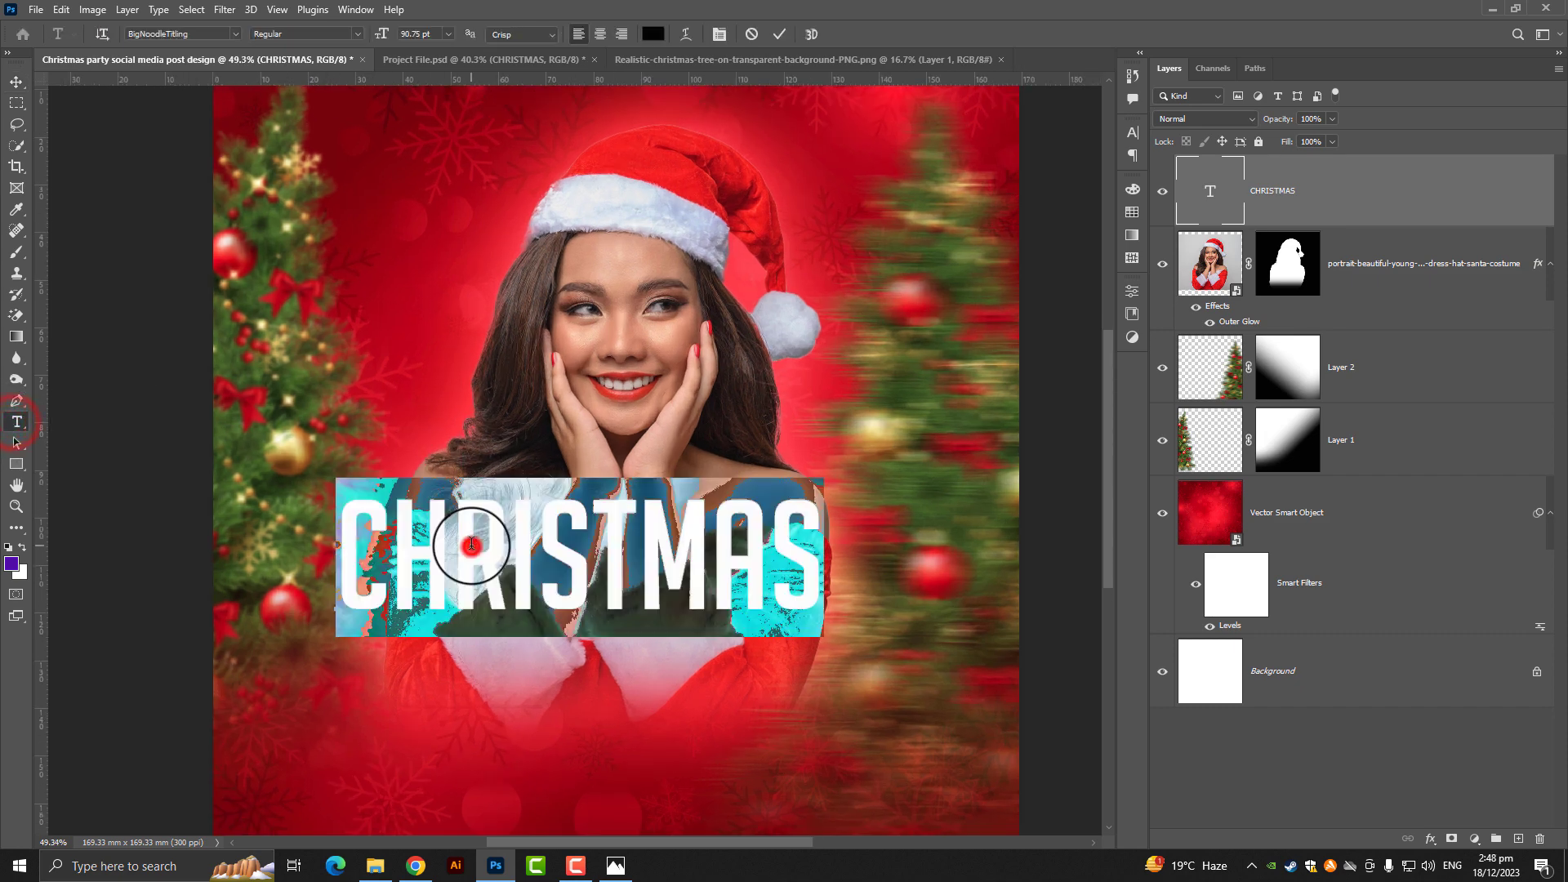
left_click(654, 33)
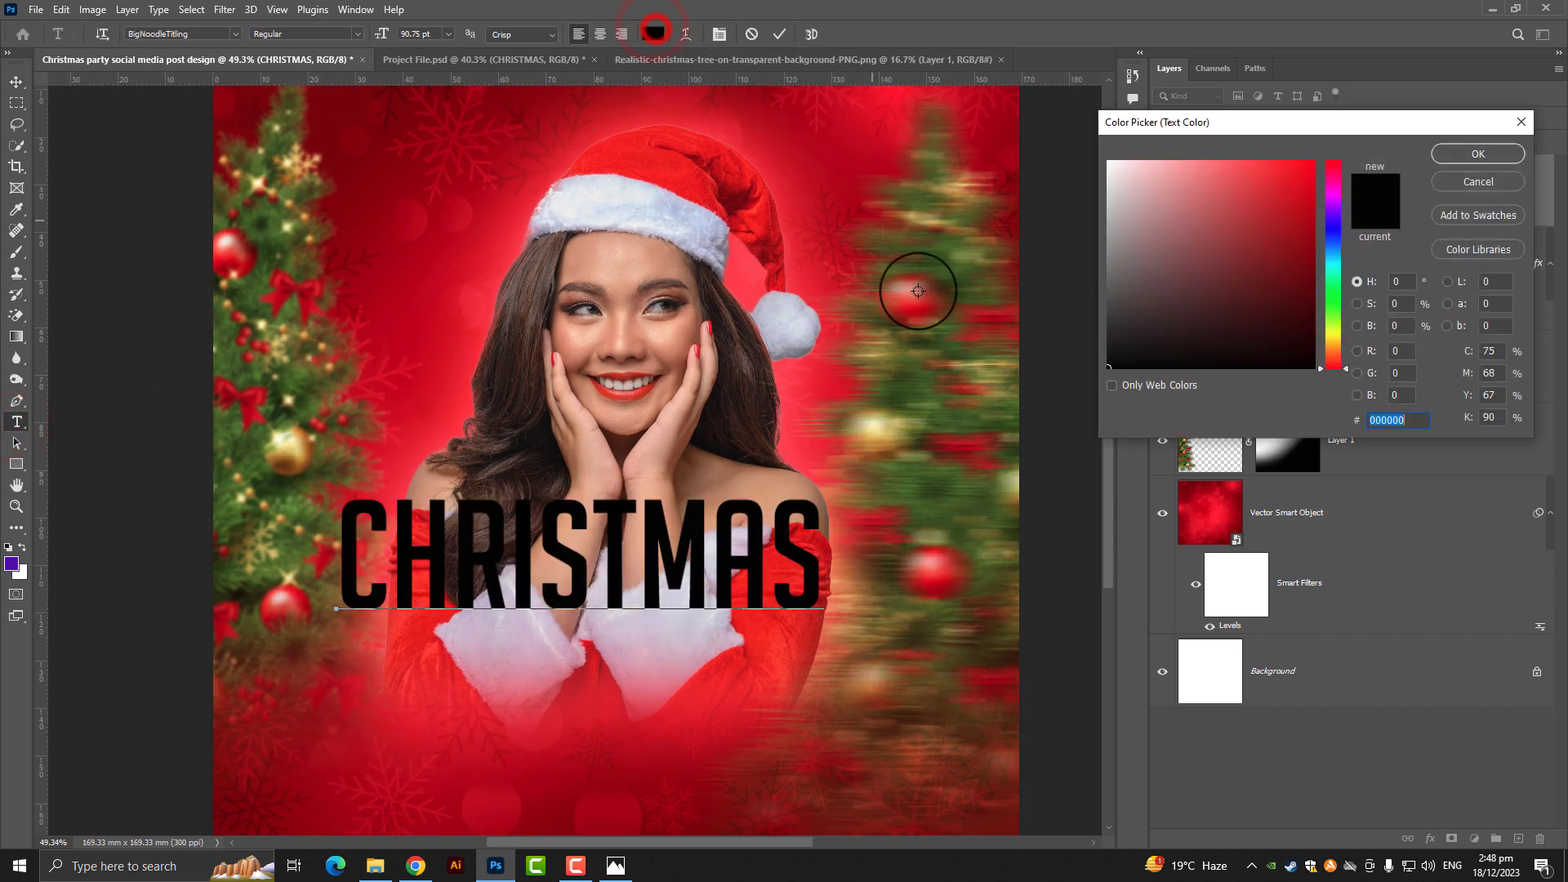
left_click_drag(1234, 225, 1108, 108)
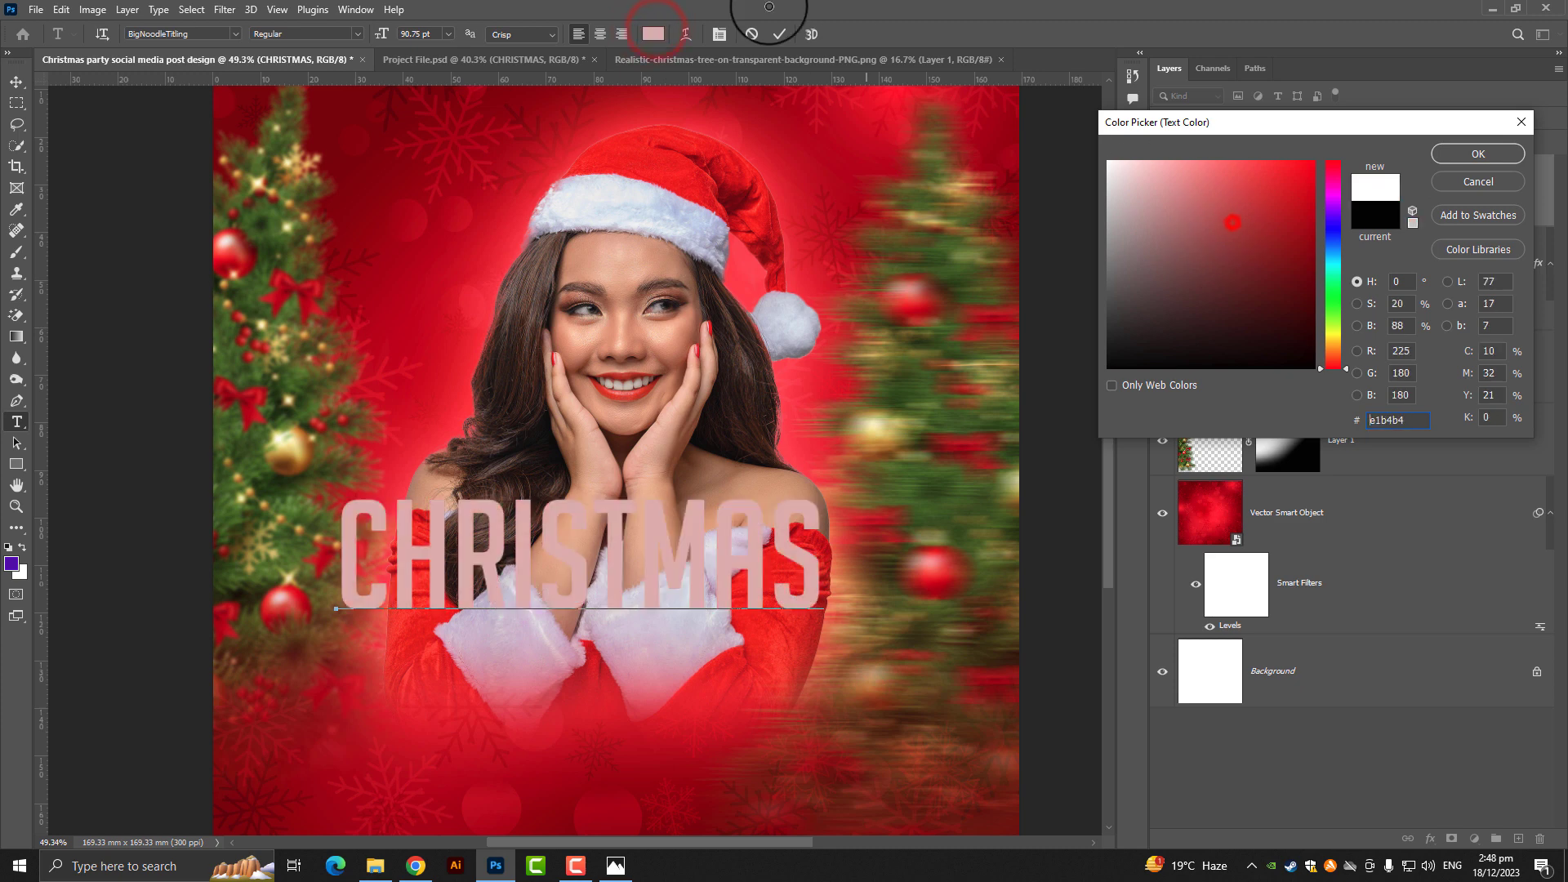
left_click(1449, 152)
Step: Centre CHRISTMAS horizontally and move it lower over the woman's chest
left_click(17, 80)
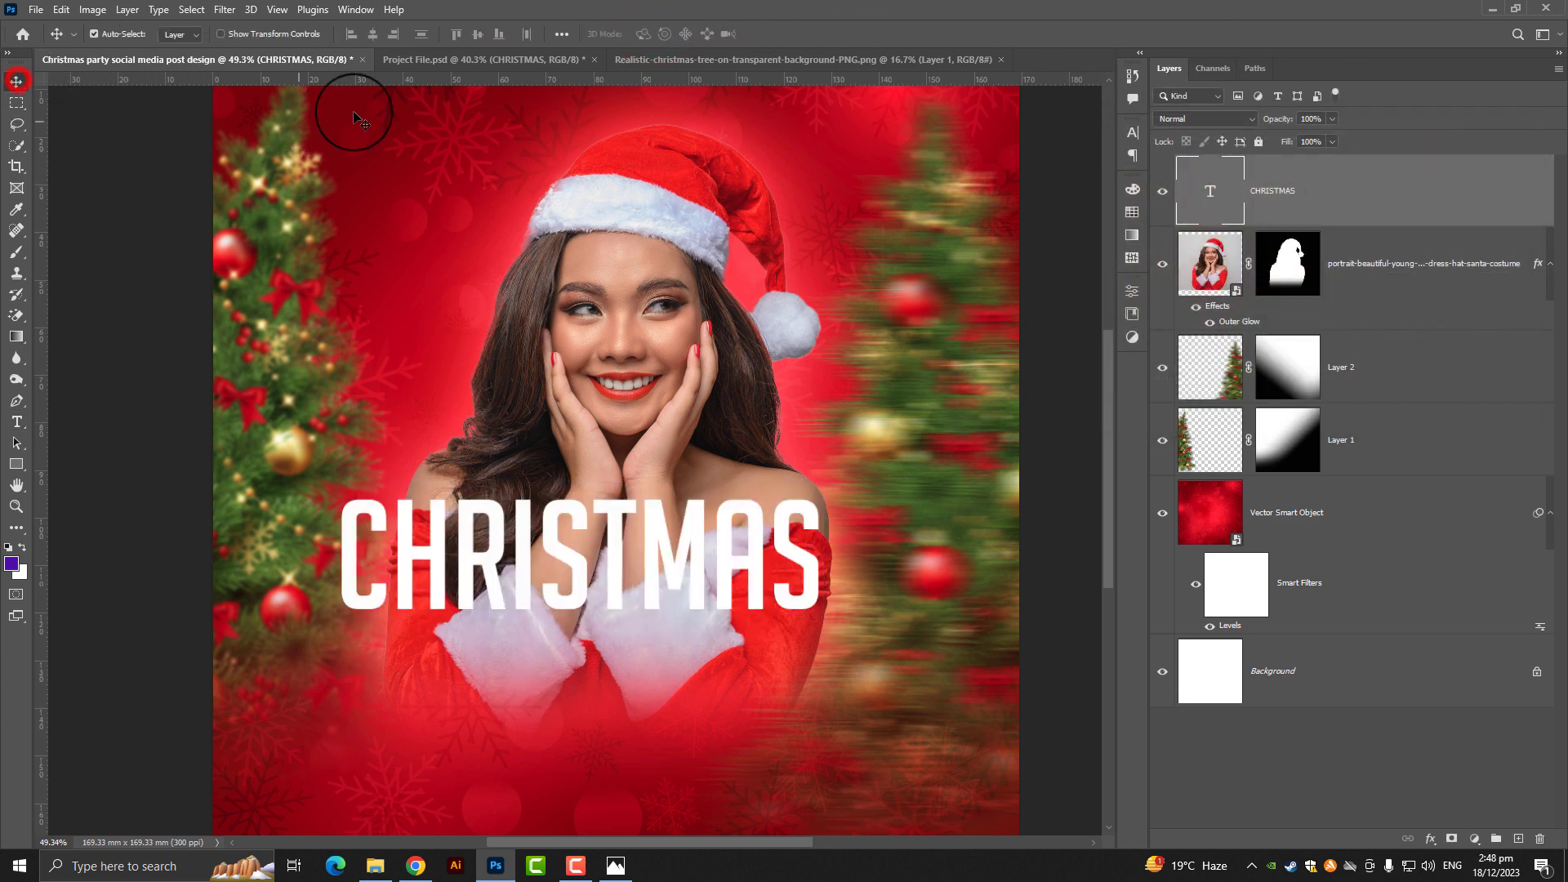
left_click(372, 34)
scroll(668, 494, "down", 2)
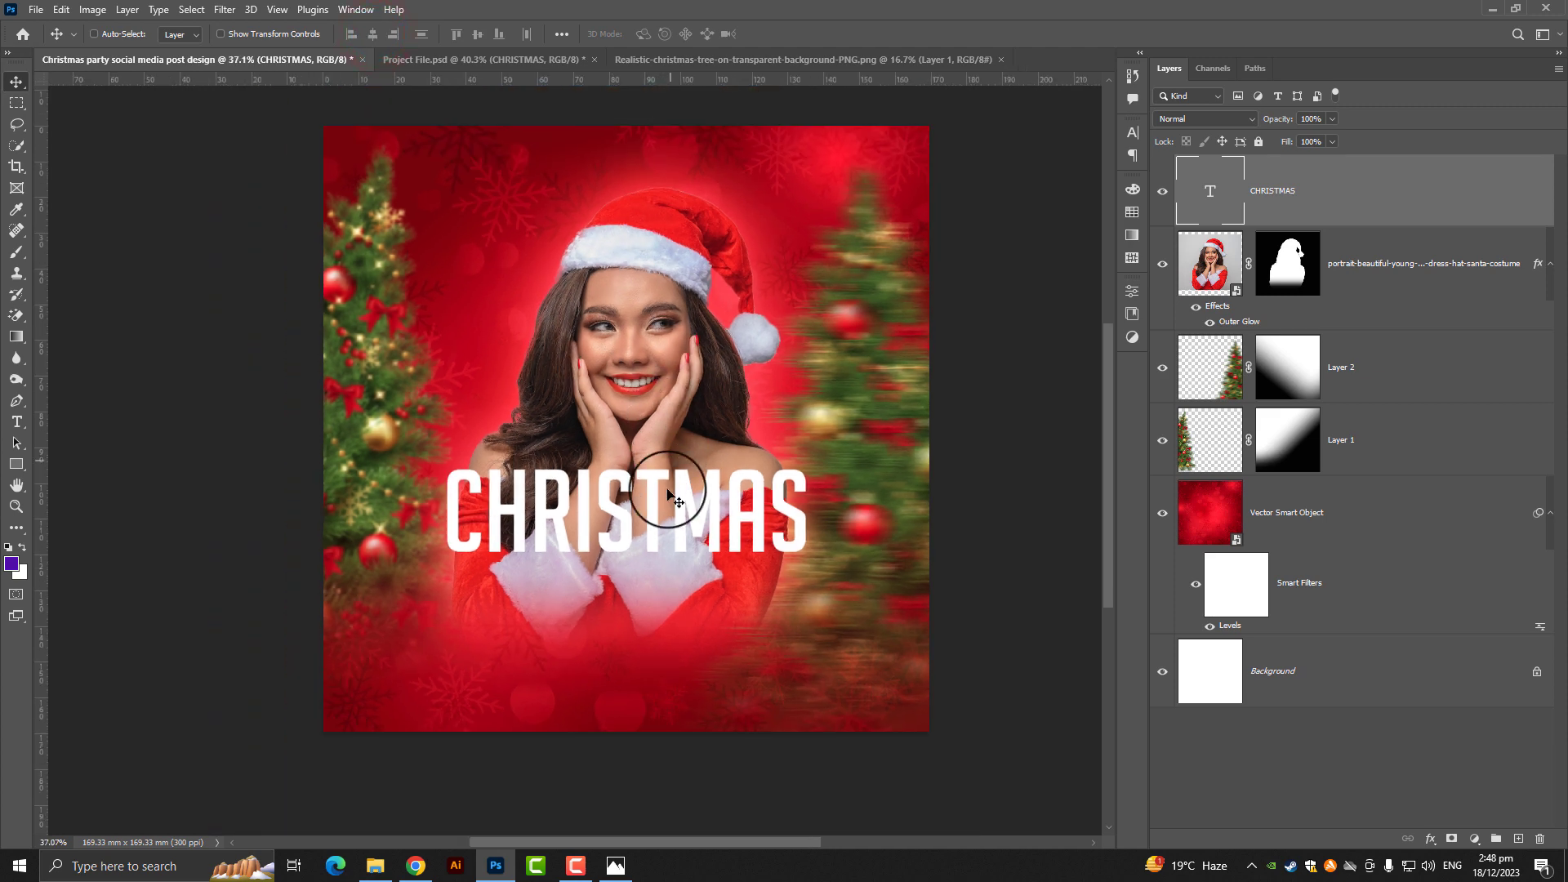
left_click_drag(668, 494, 627, 593)
scroll(628, 592, "up", 1)
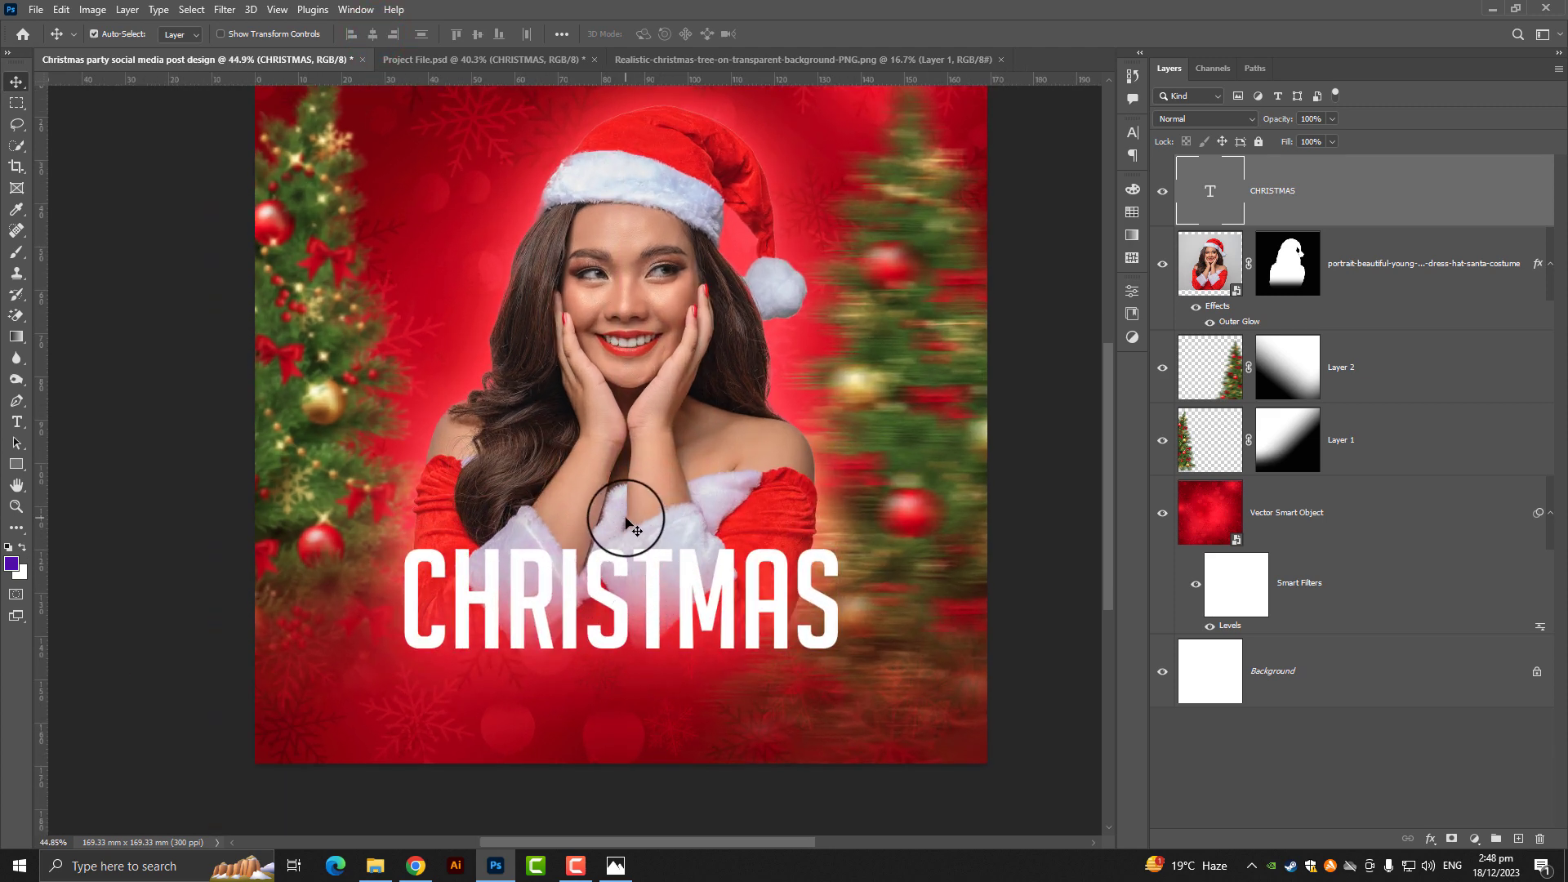
scroll(626, 523, "up", 2)
Step: Keep CHRISTMAS in the regular BigNoodleTitling style and open the Character settings
left_click(16, 421)
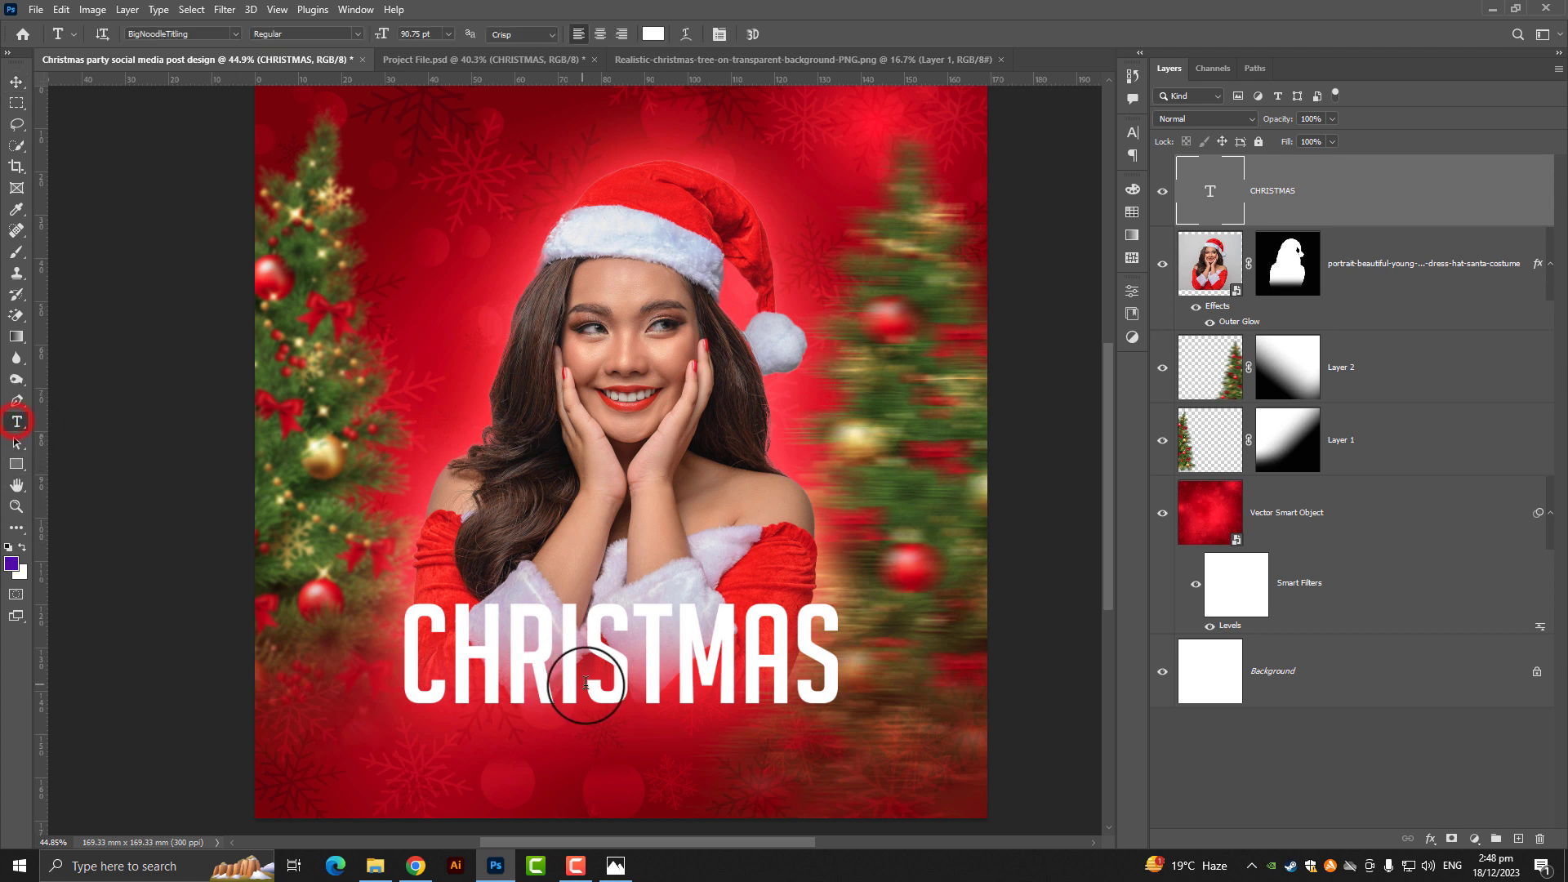
double_click(586, 670)
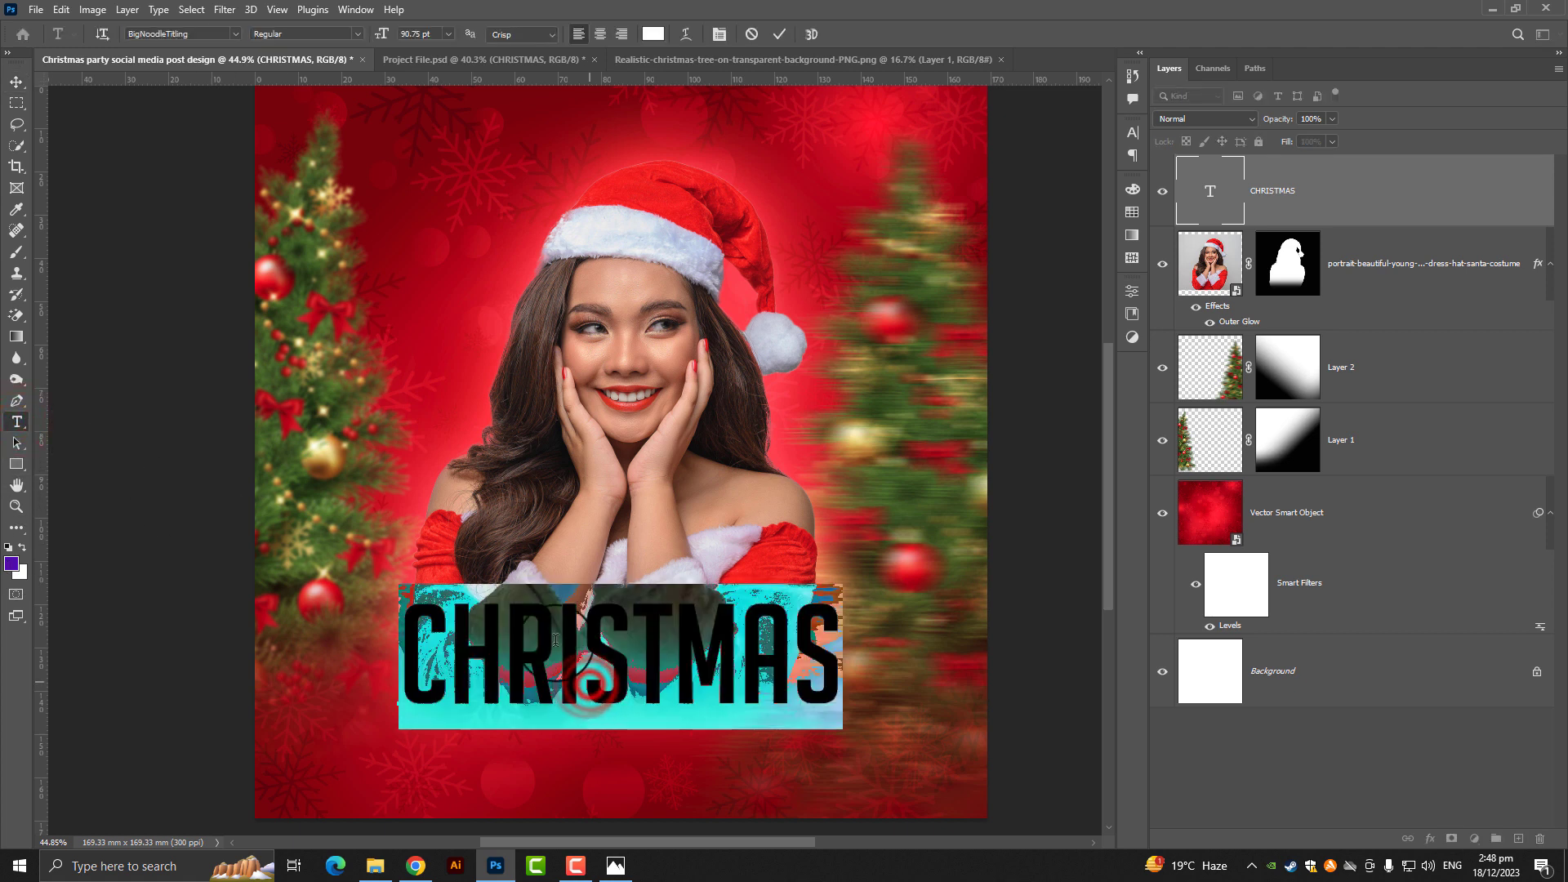
left_click(357, 33)
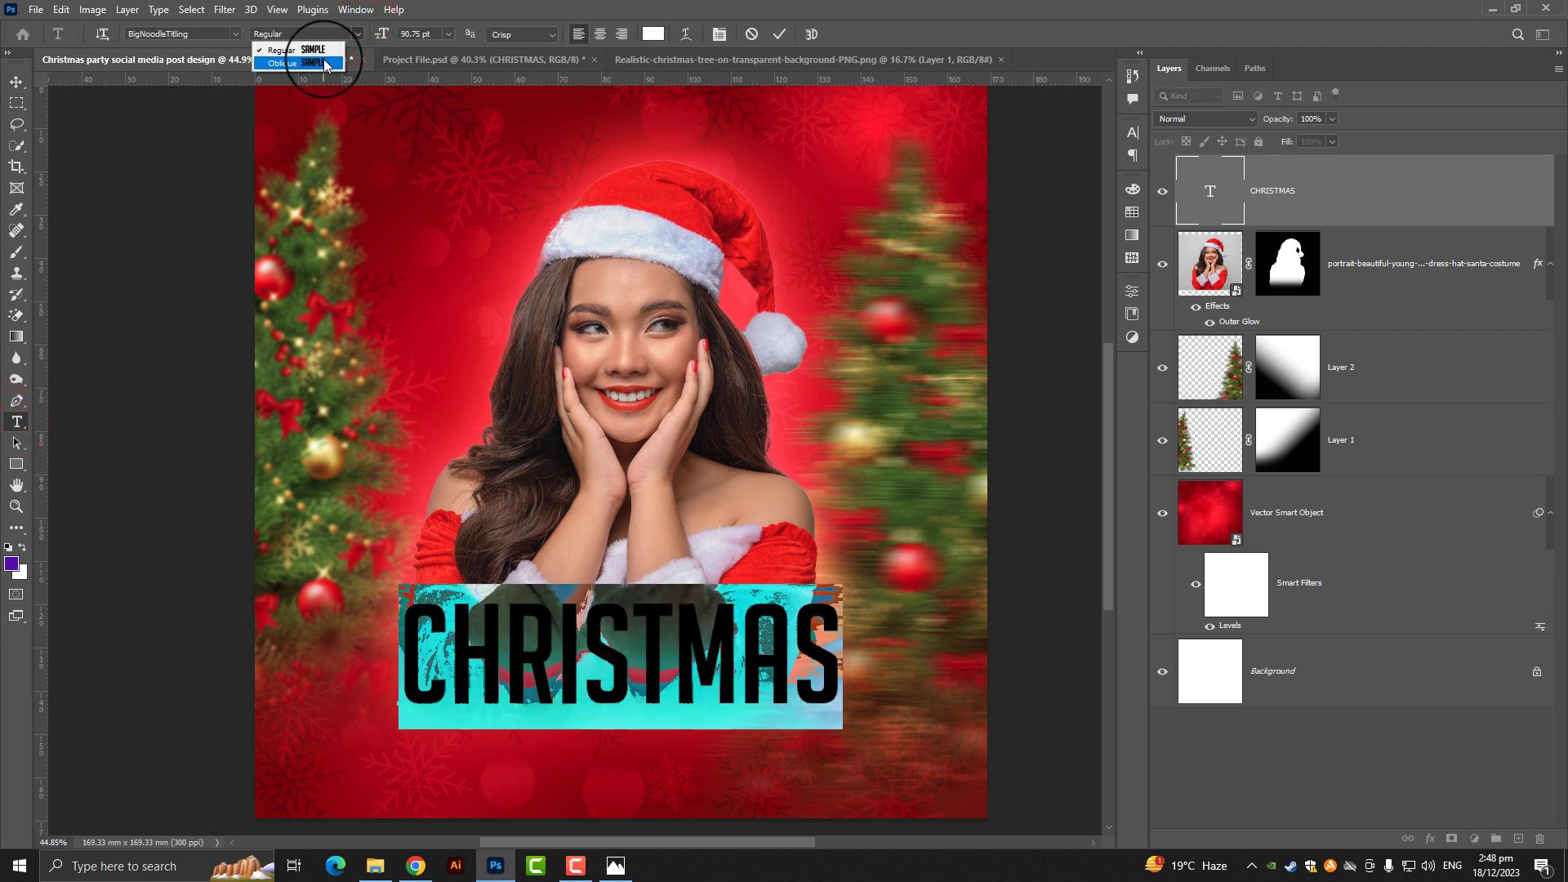
left_click(325, 64)
left_click(353, 34)
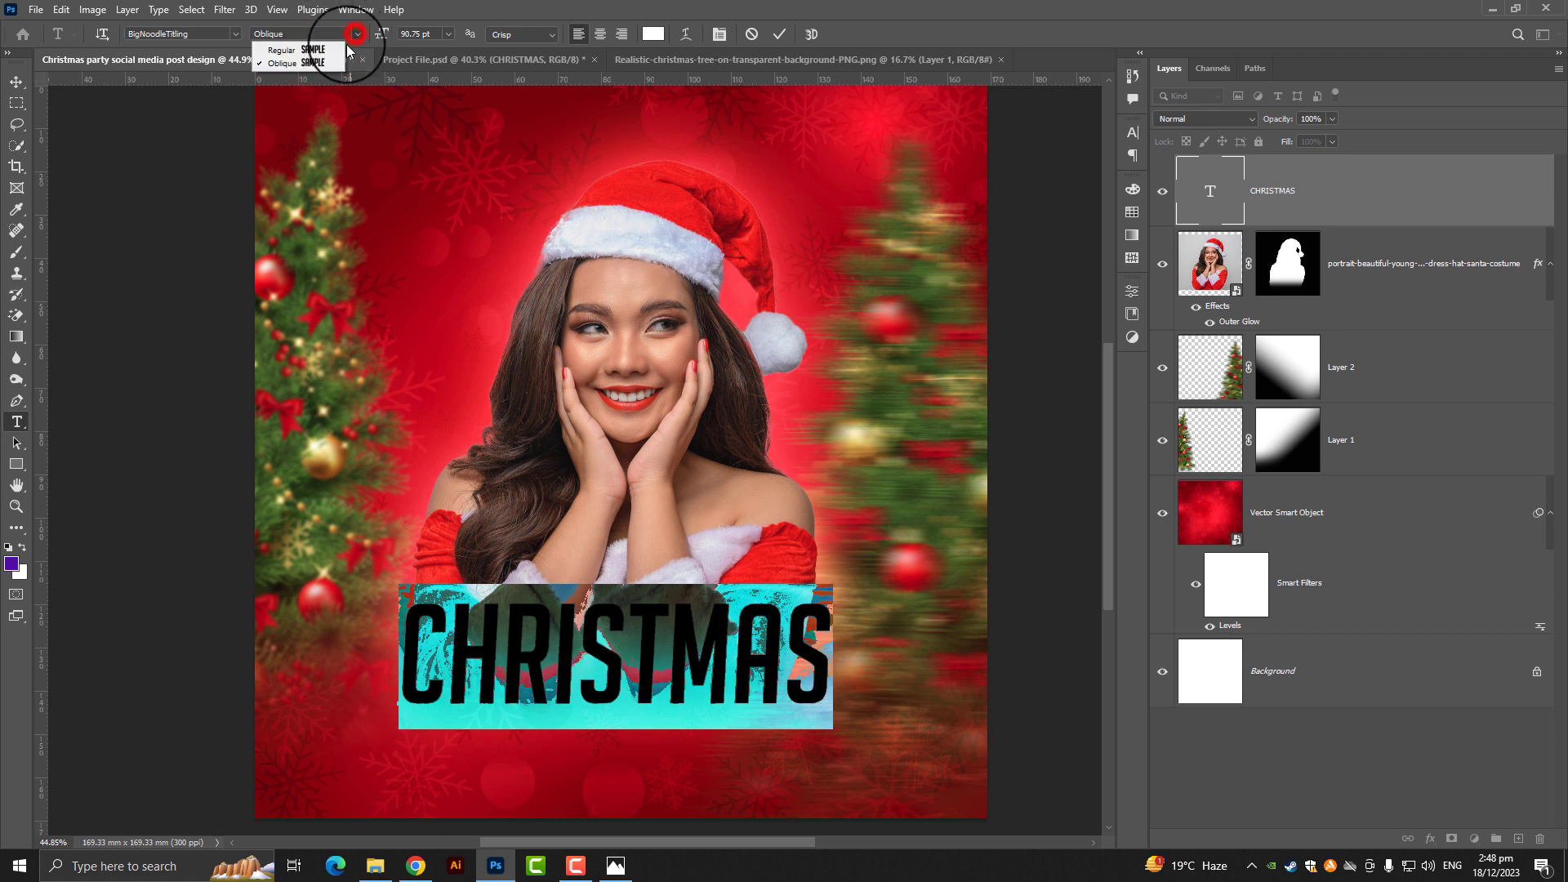
left_click(720, 33)
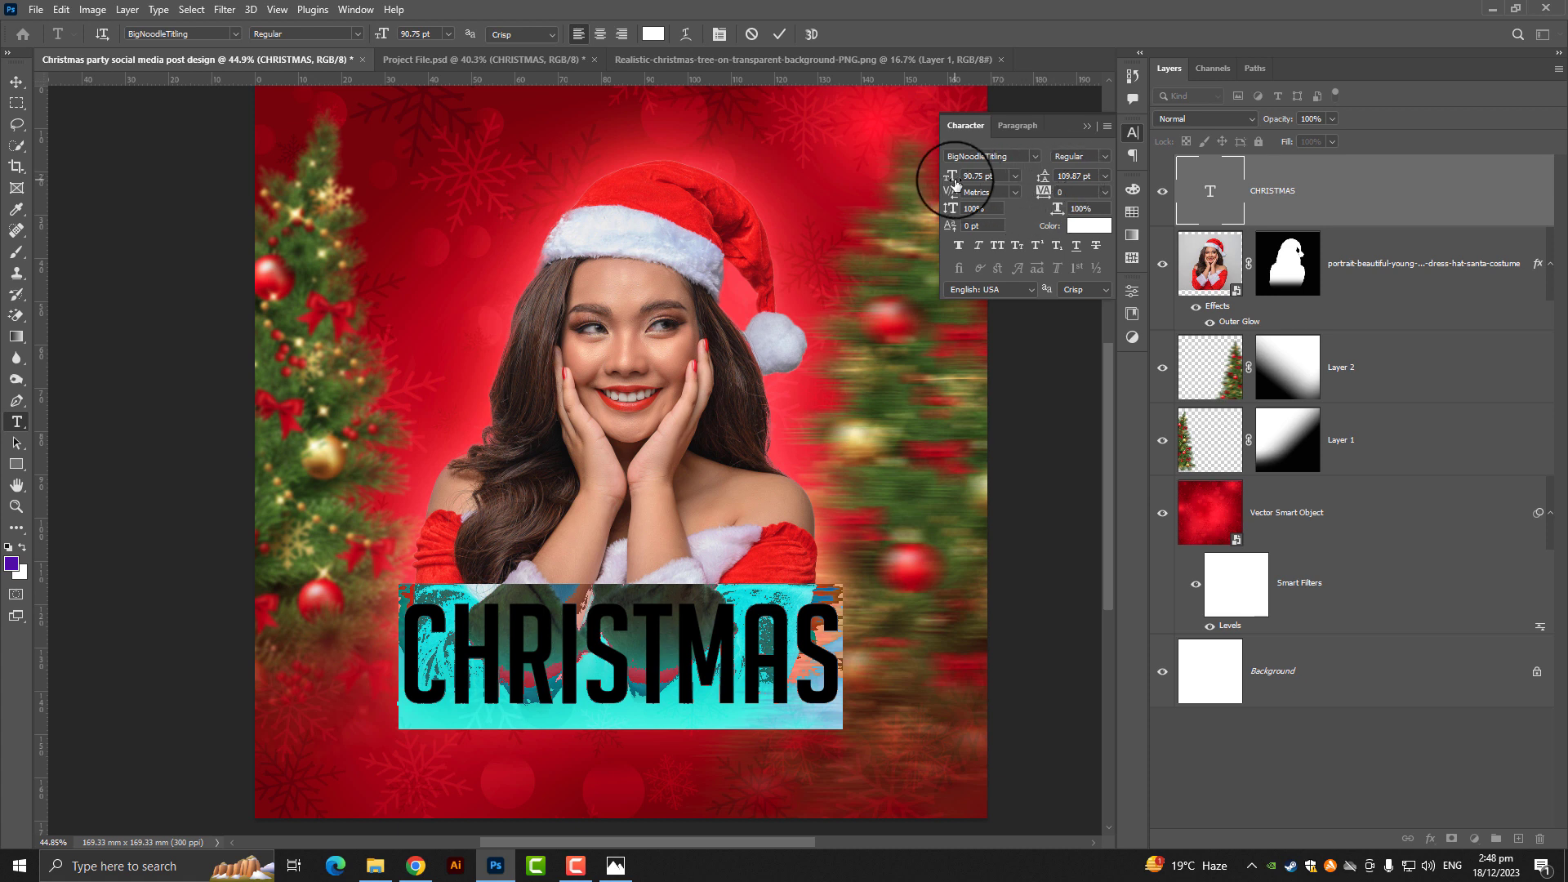
left_click(16, 82)
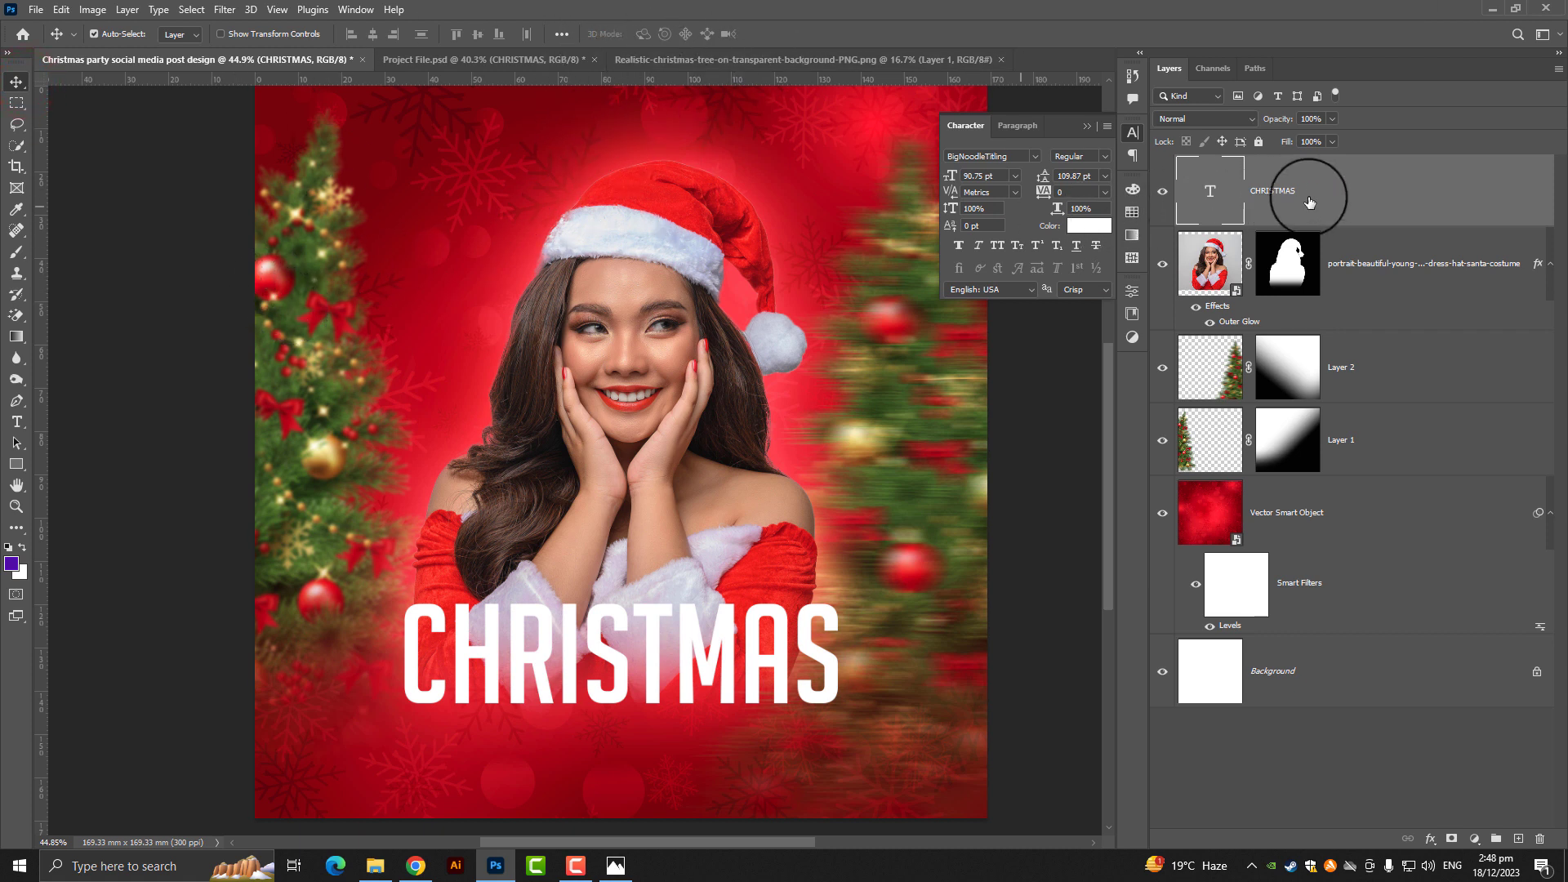
Step: Add an orange Gradient Overlay to the CHRISTMAS layer
right_click(1309, 202)
left_click(1349, 112)
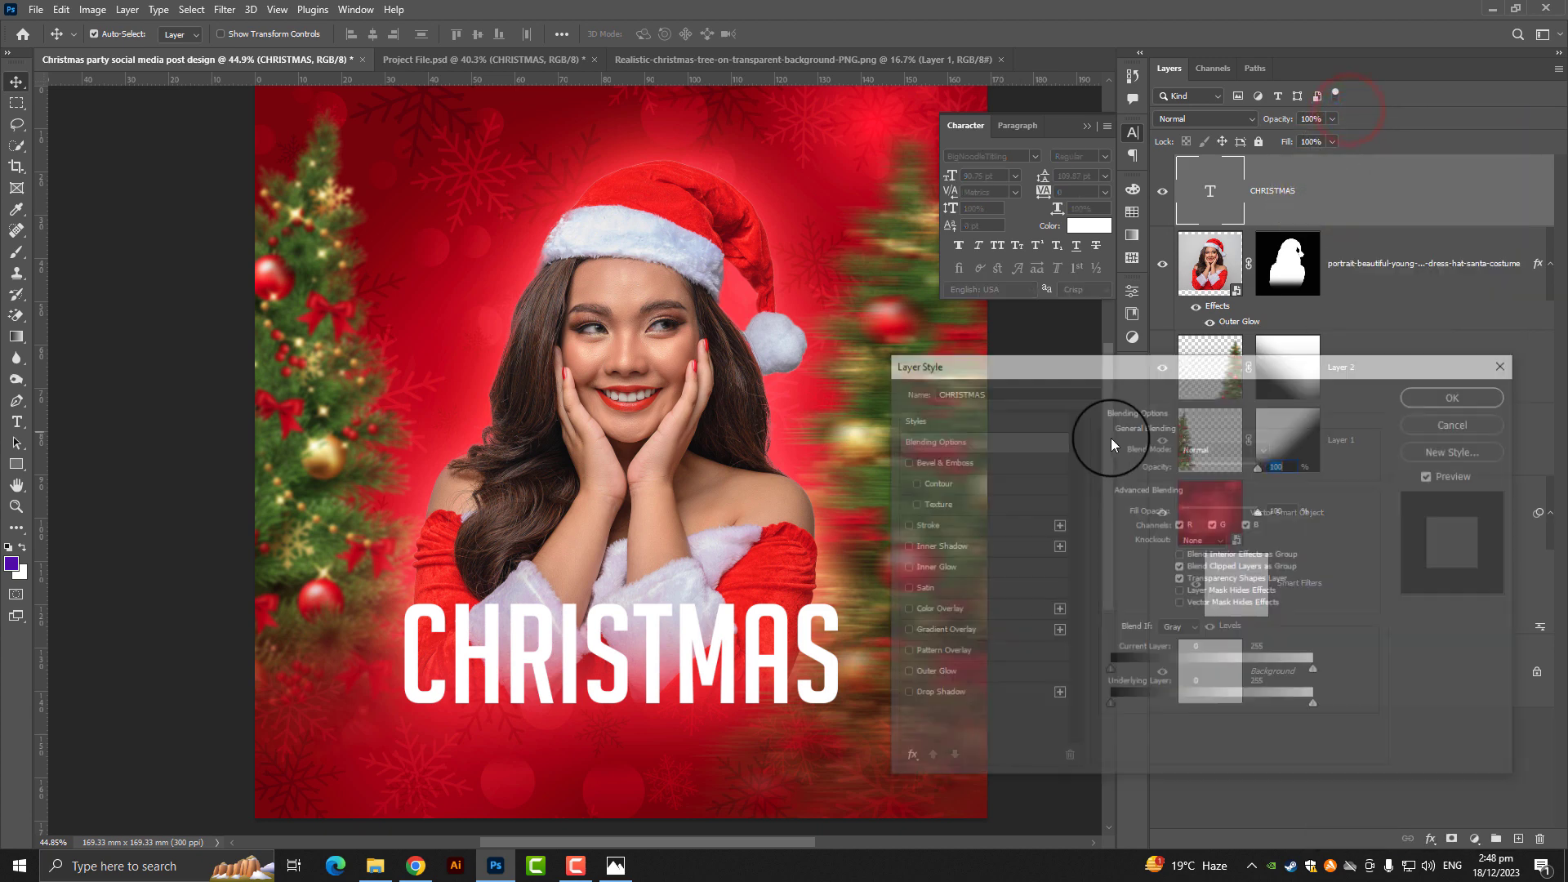
left_click(946, 631)
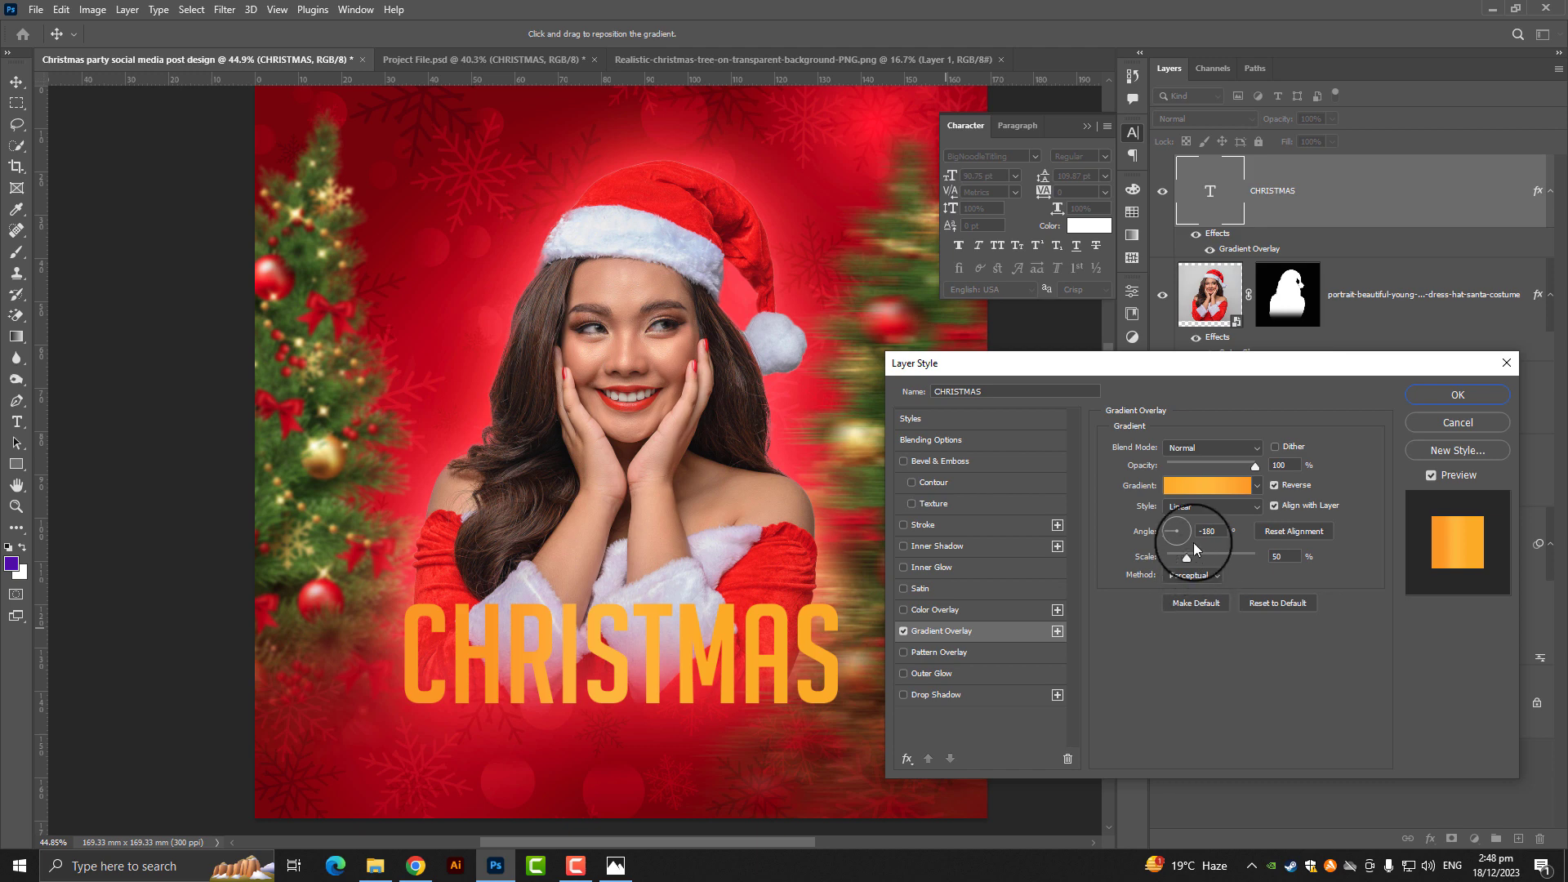
left_click(1456, 394)
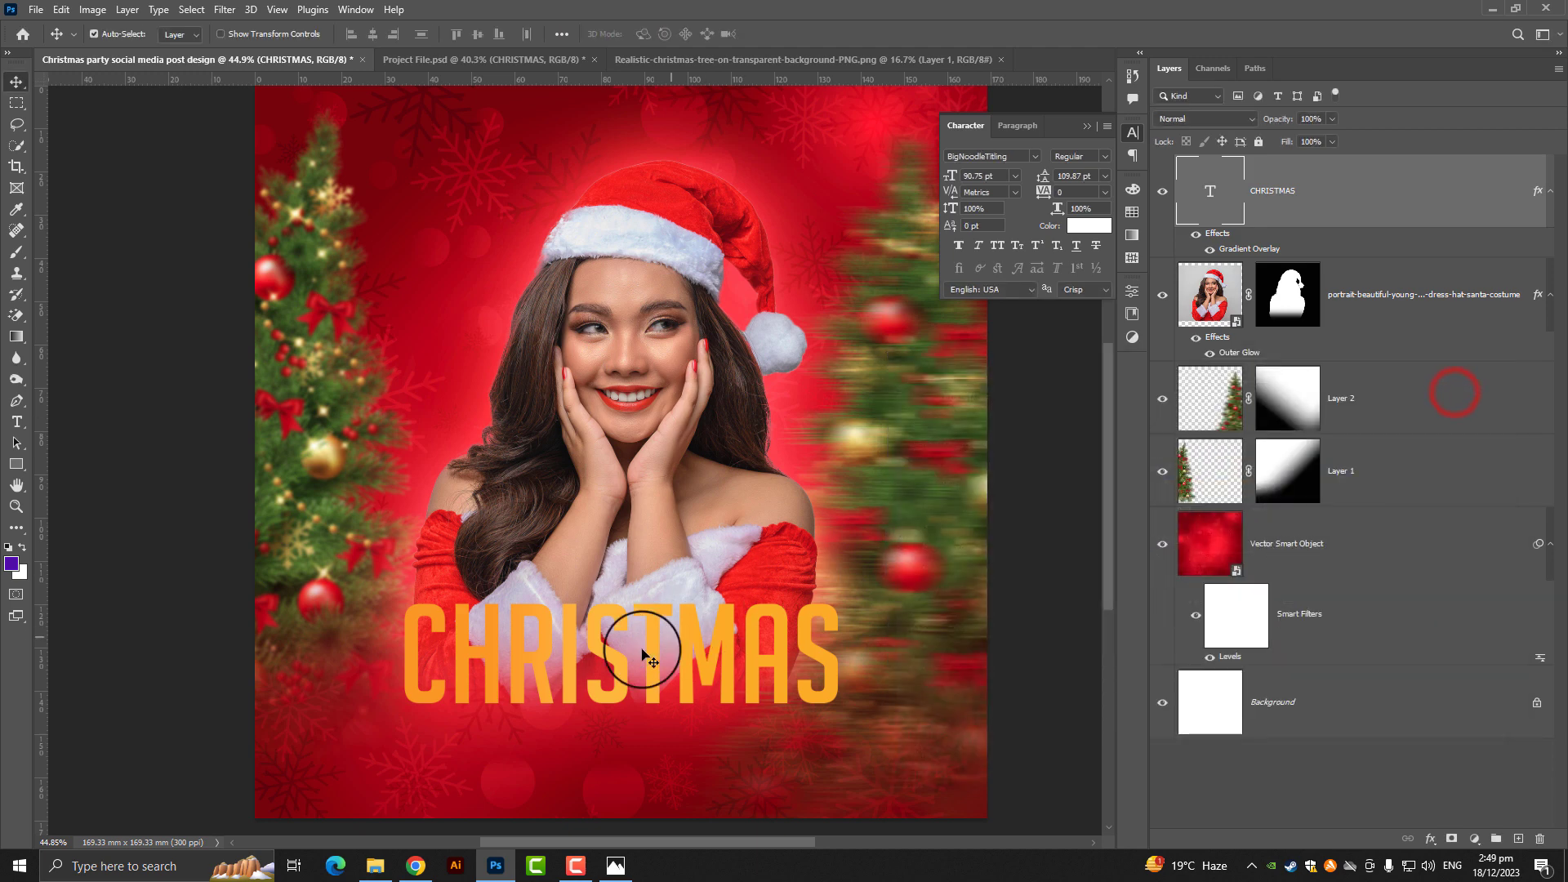
right_click(1234, 249)
left_click(1248, 198)
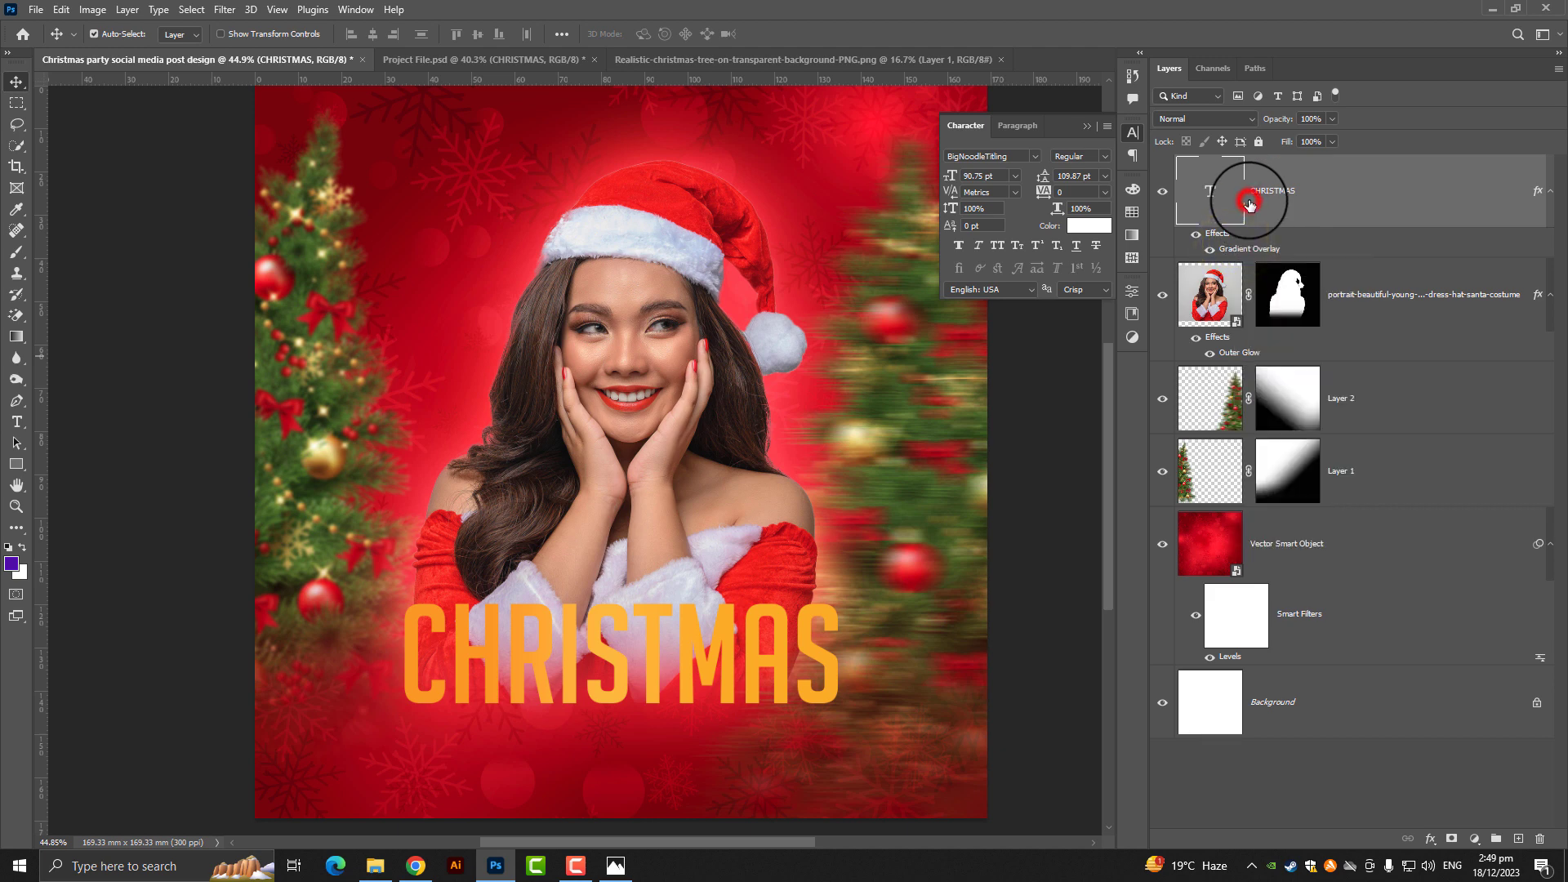
Step: Add an 18 px red Stroke, Bevel & Emboss and Drop Shadow to CHRISTMAS
double_click(1243, 250)
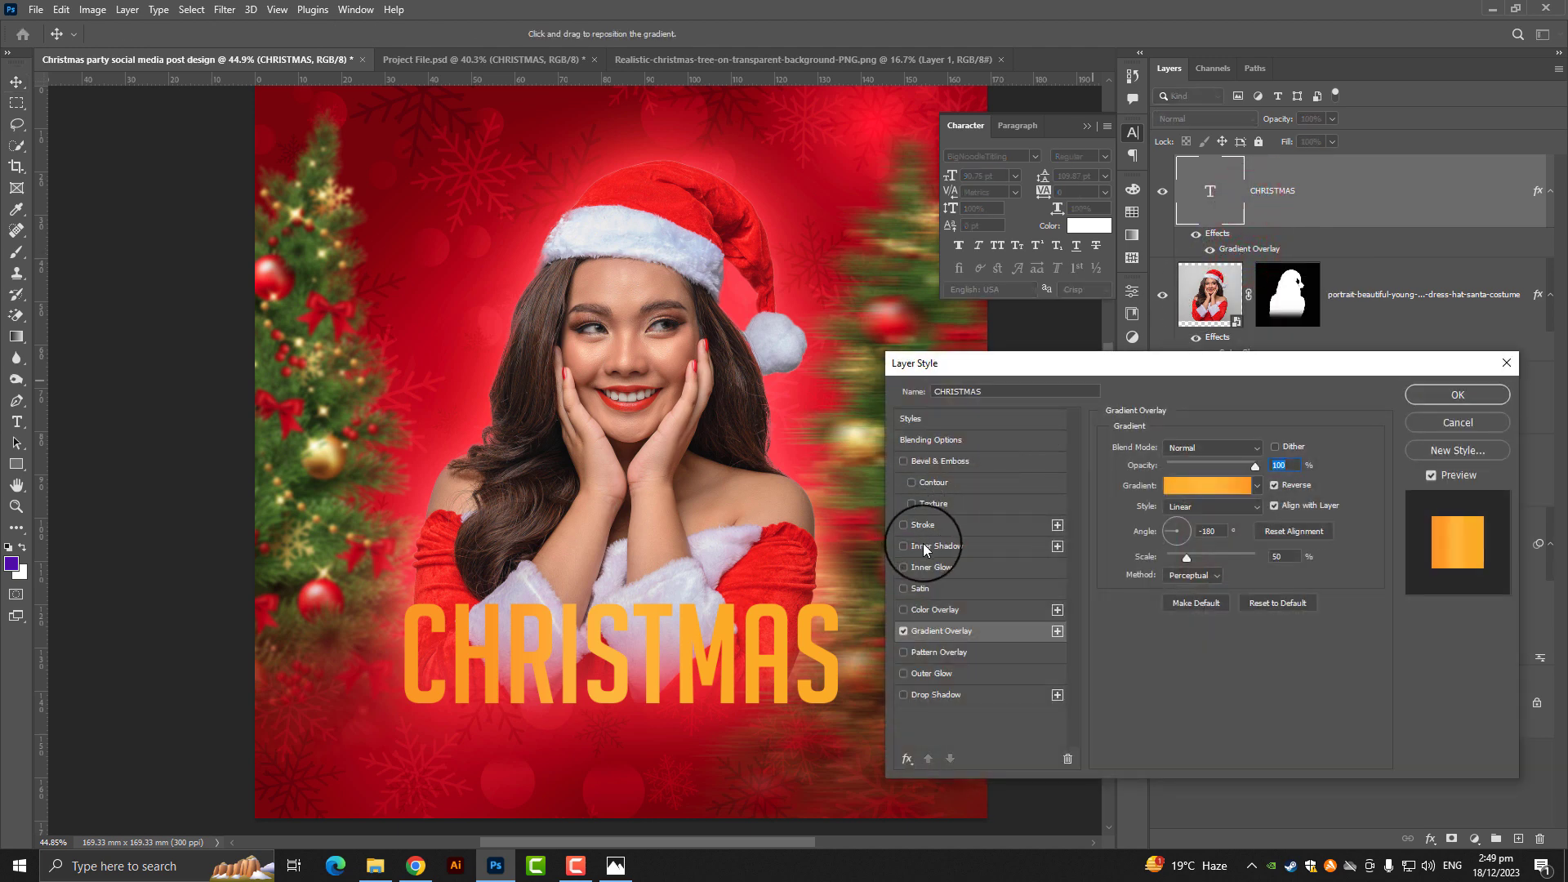
left_click(926, 526)
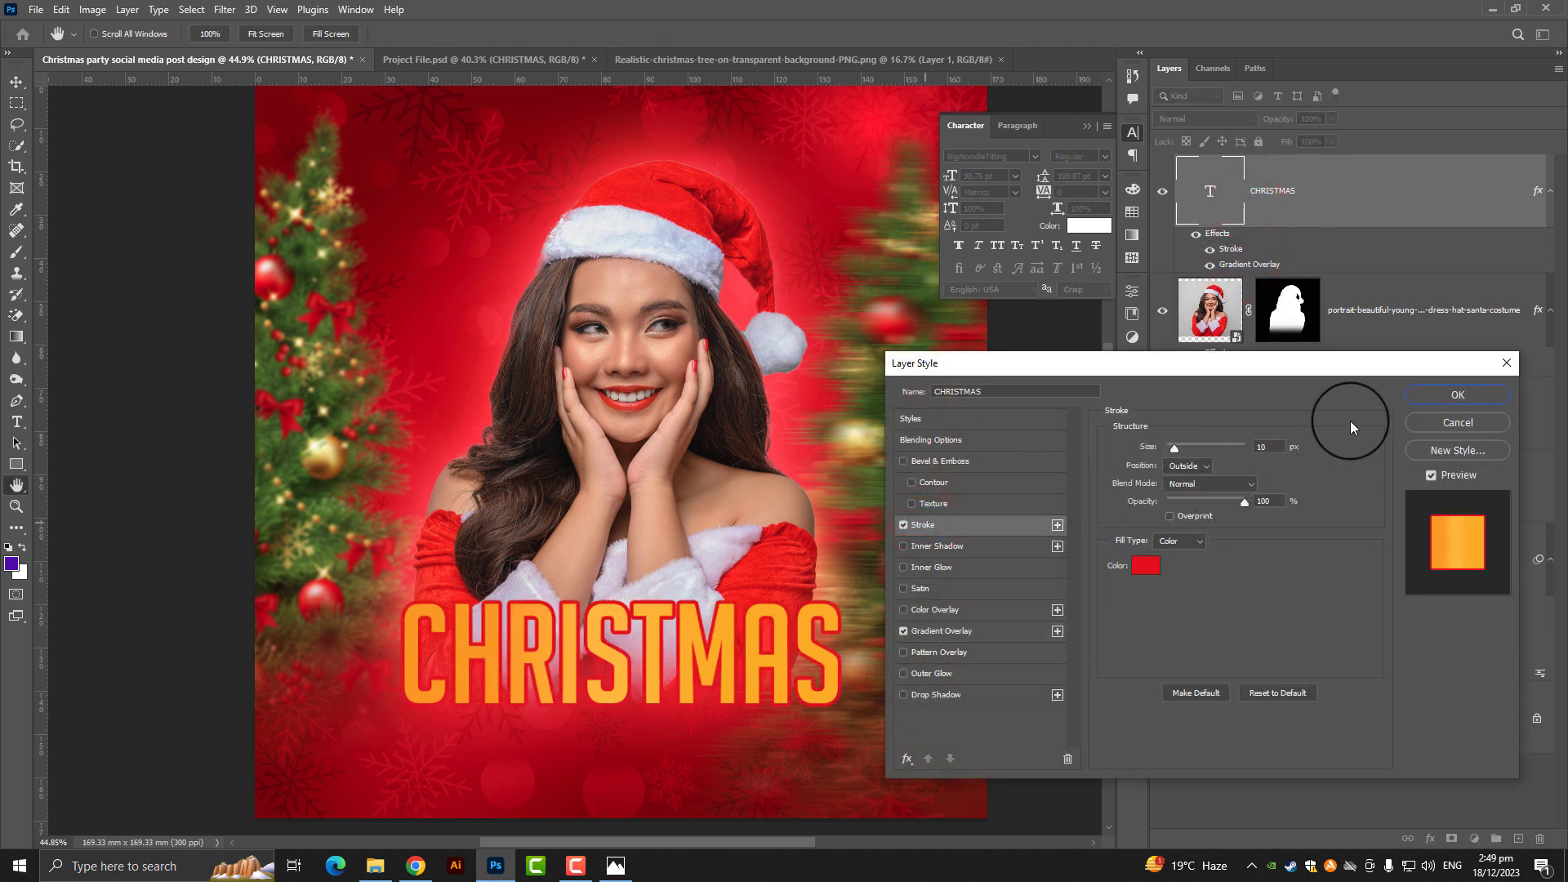
left_click(948, 460)
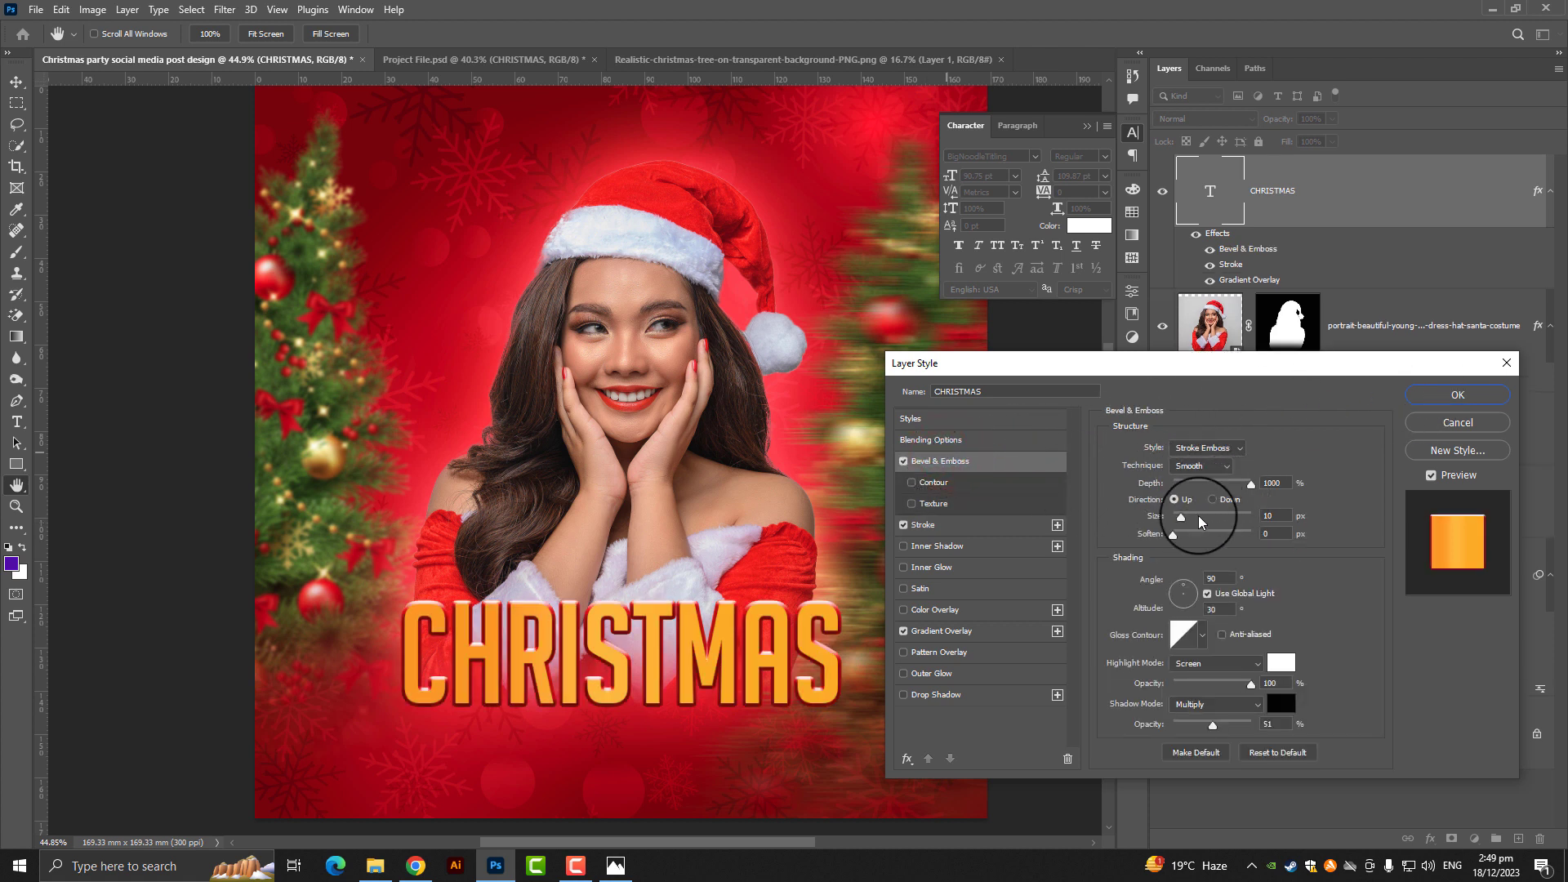
left_click(920, 703)
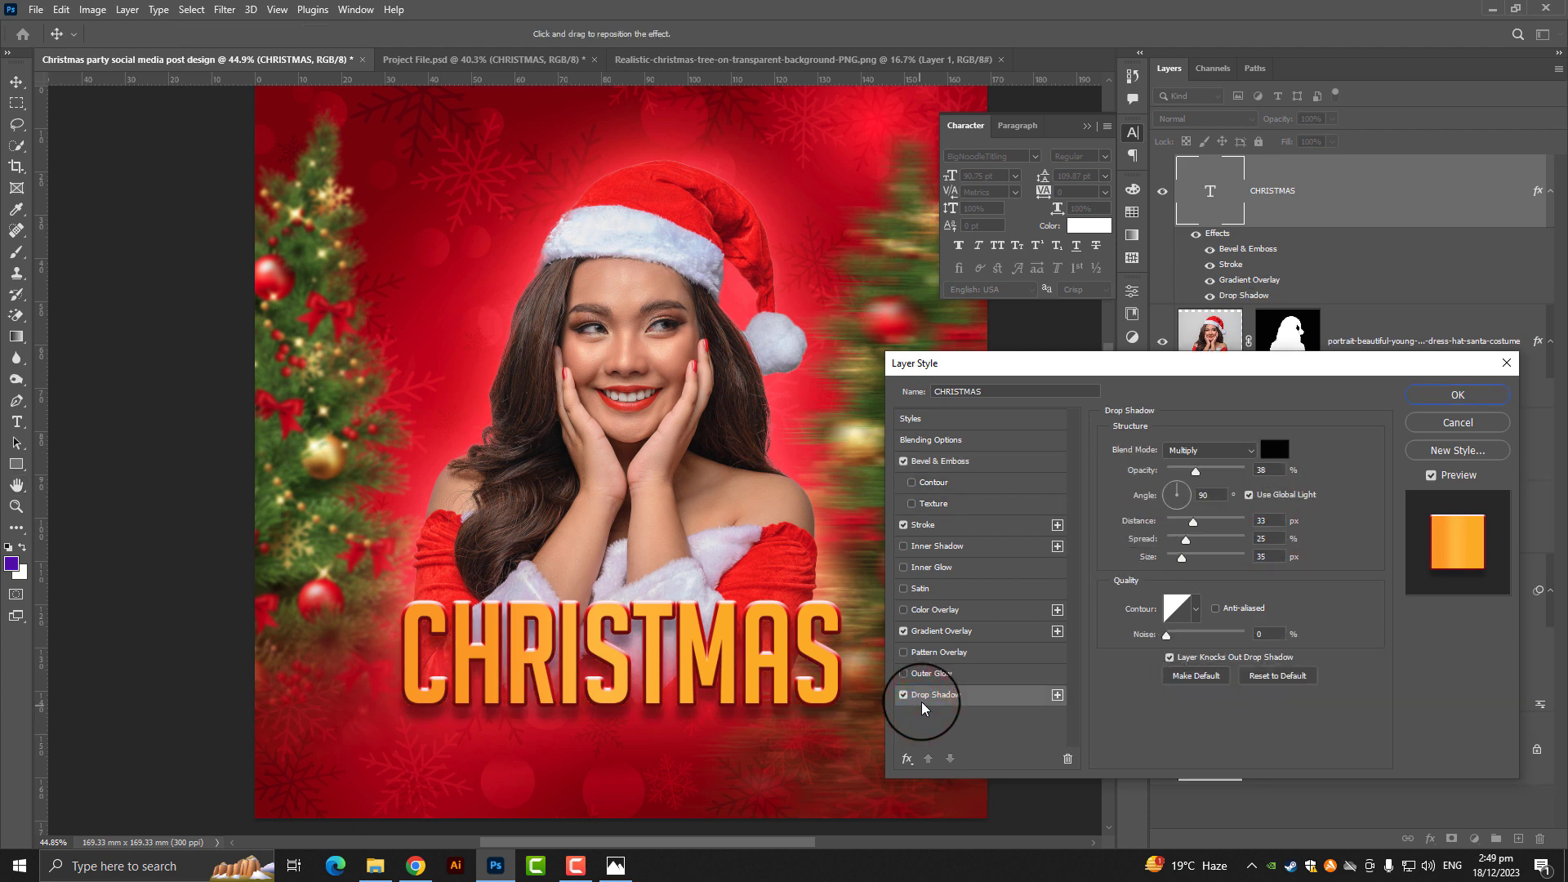
left_click(950, 533)
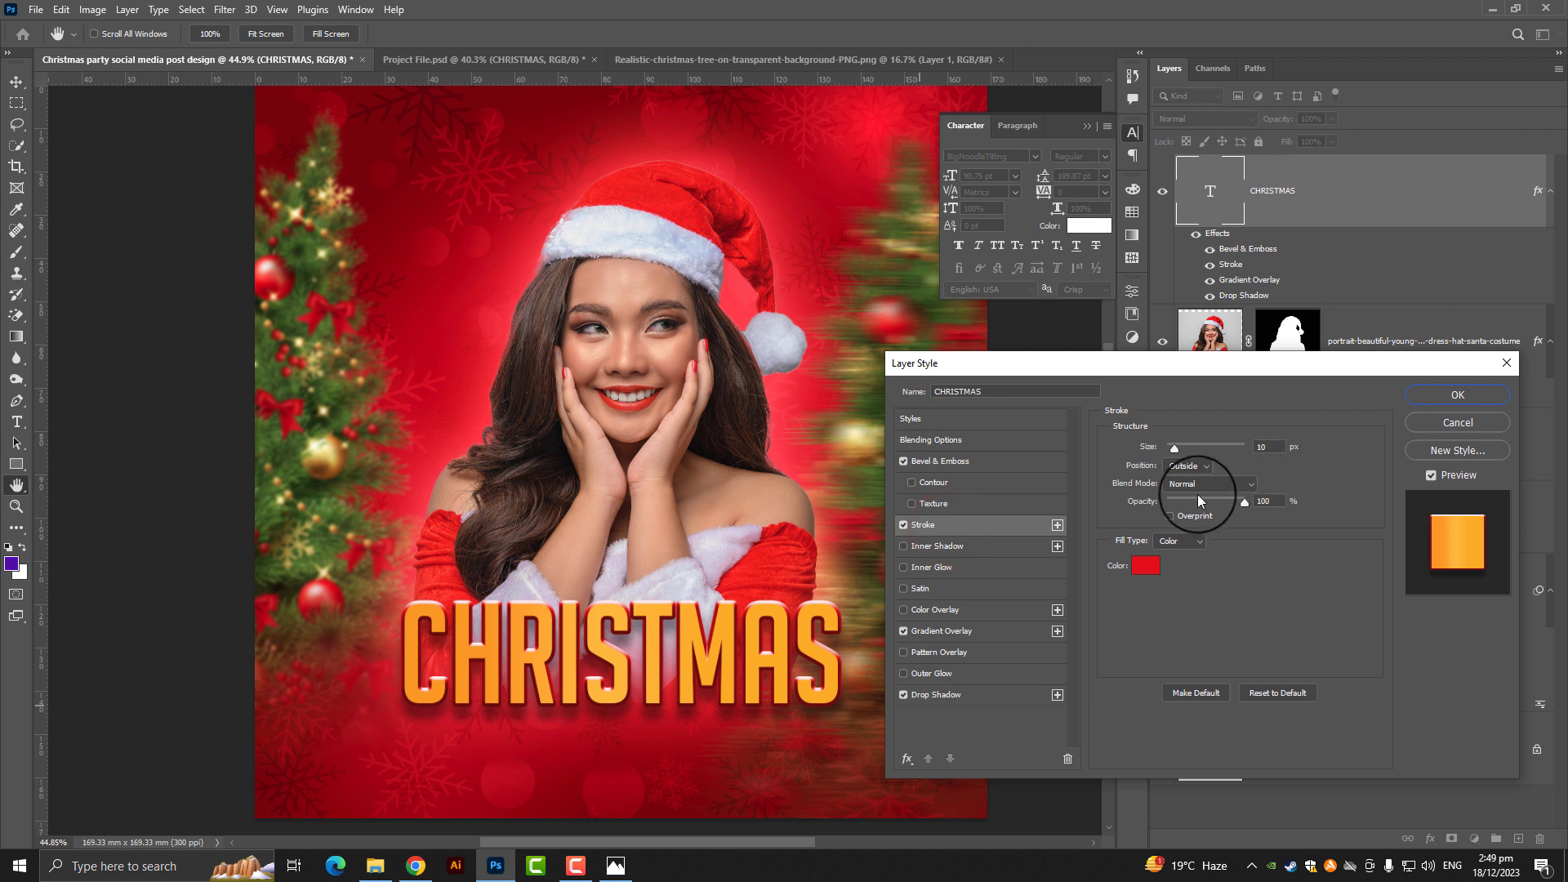
left_click_drag(1175, 448, 1175, 448)
left_click(939, 460)
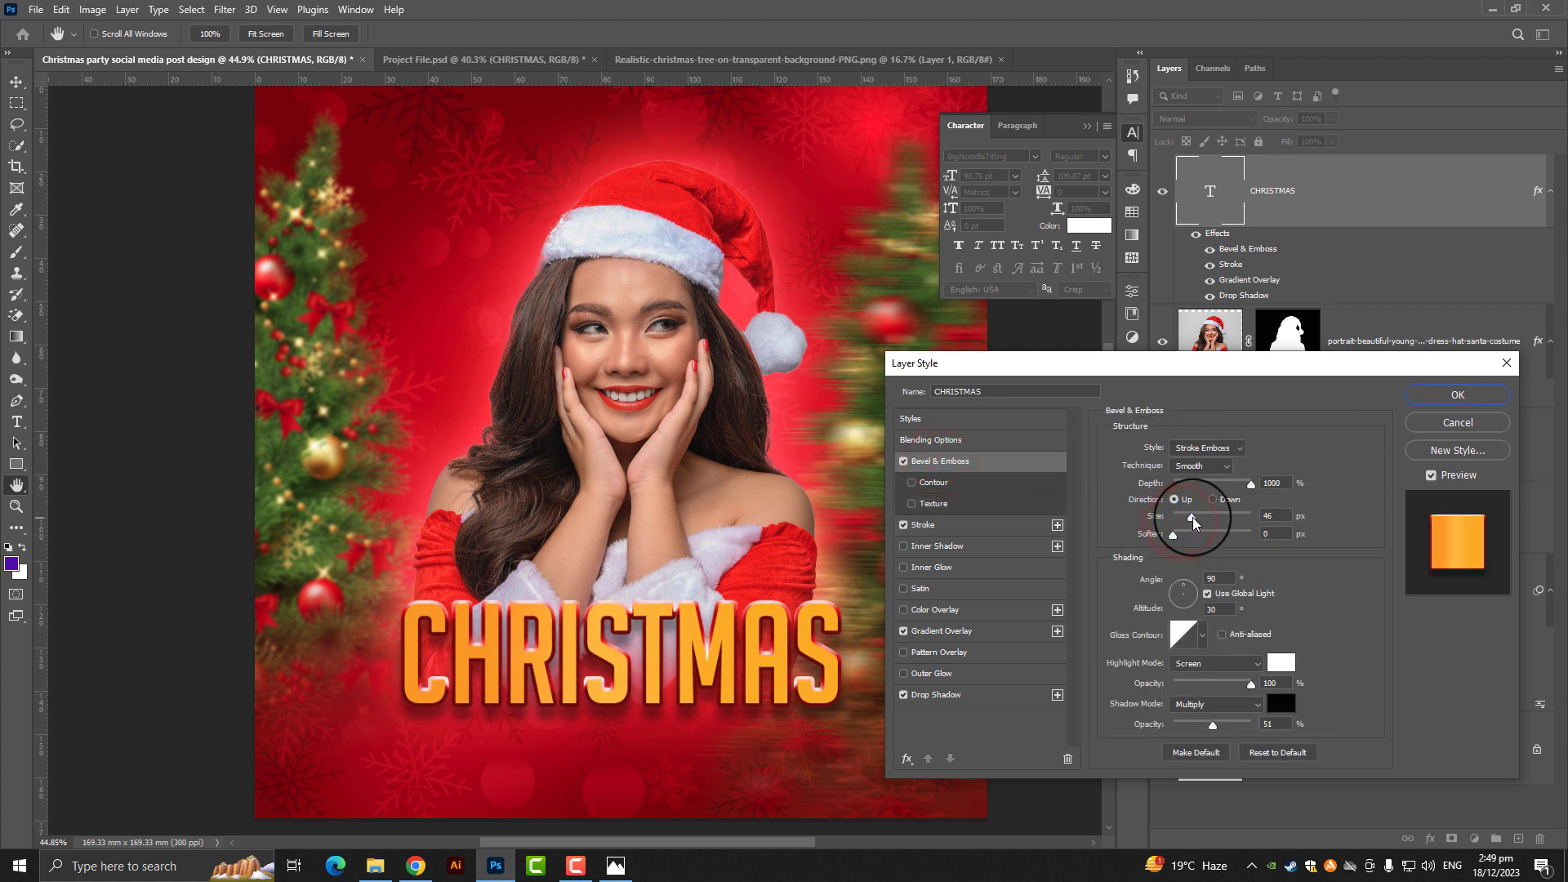
left_click_drag(1181, 518, 1183, 521)
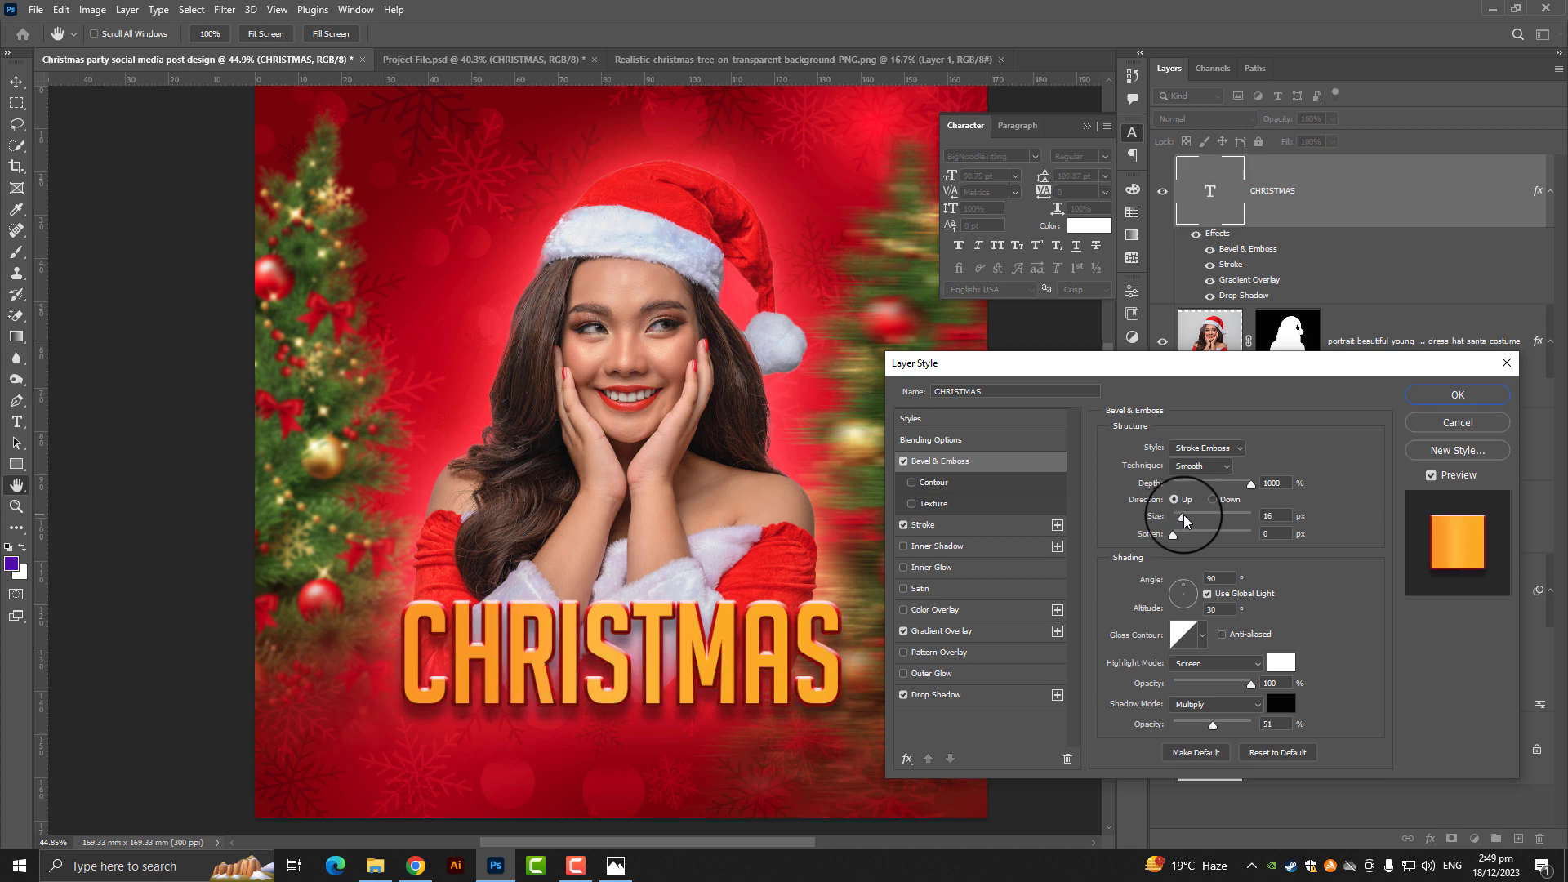
left_click(1458, 394)
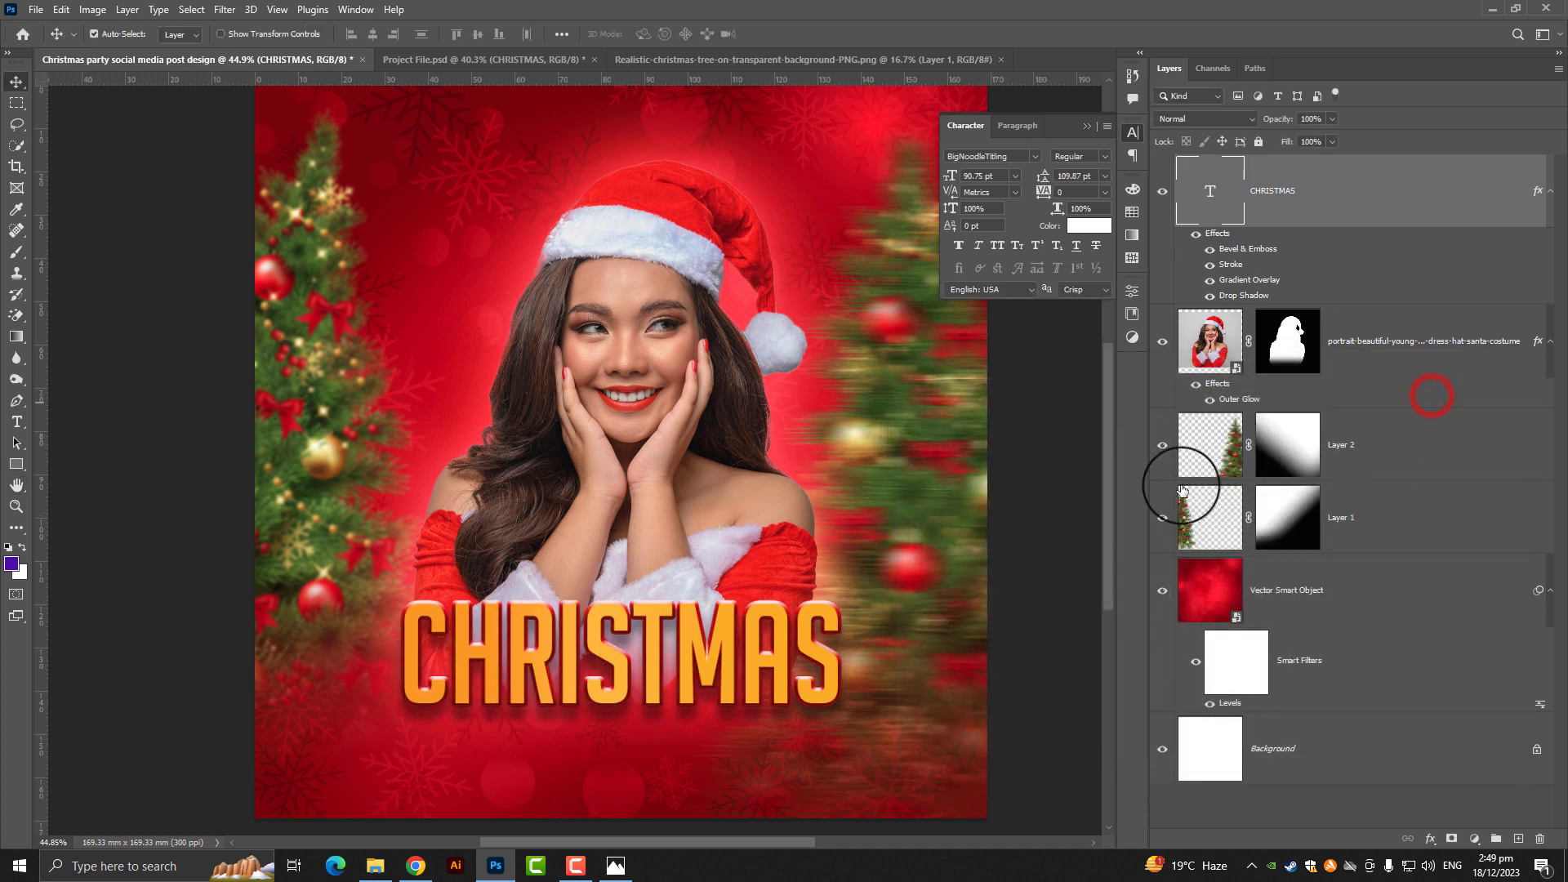
Step: Warp CHRISTMAS into a gentle Arc with reduced bend
left_click(159, 10)
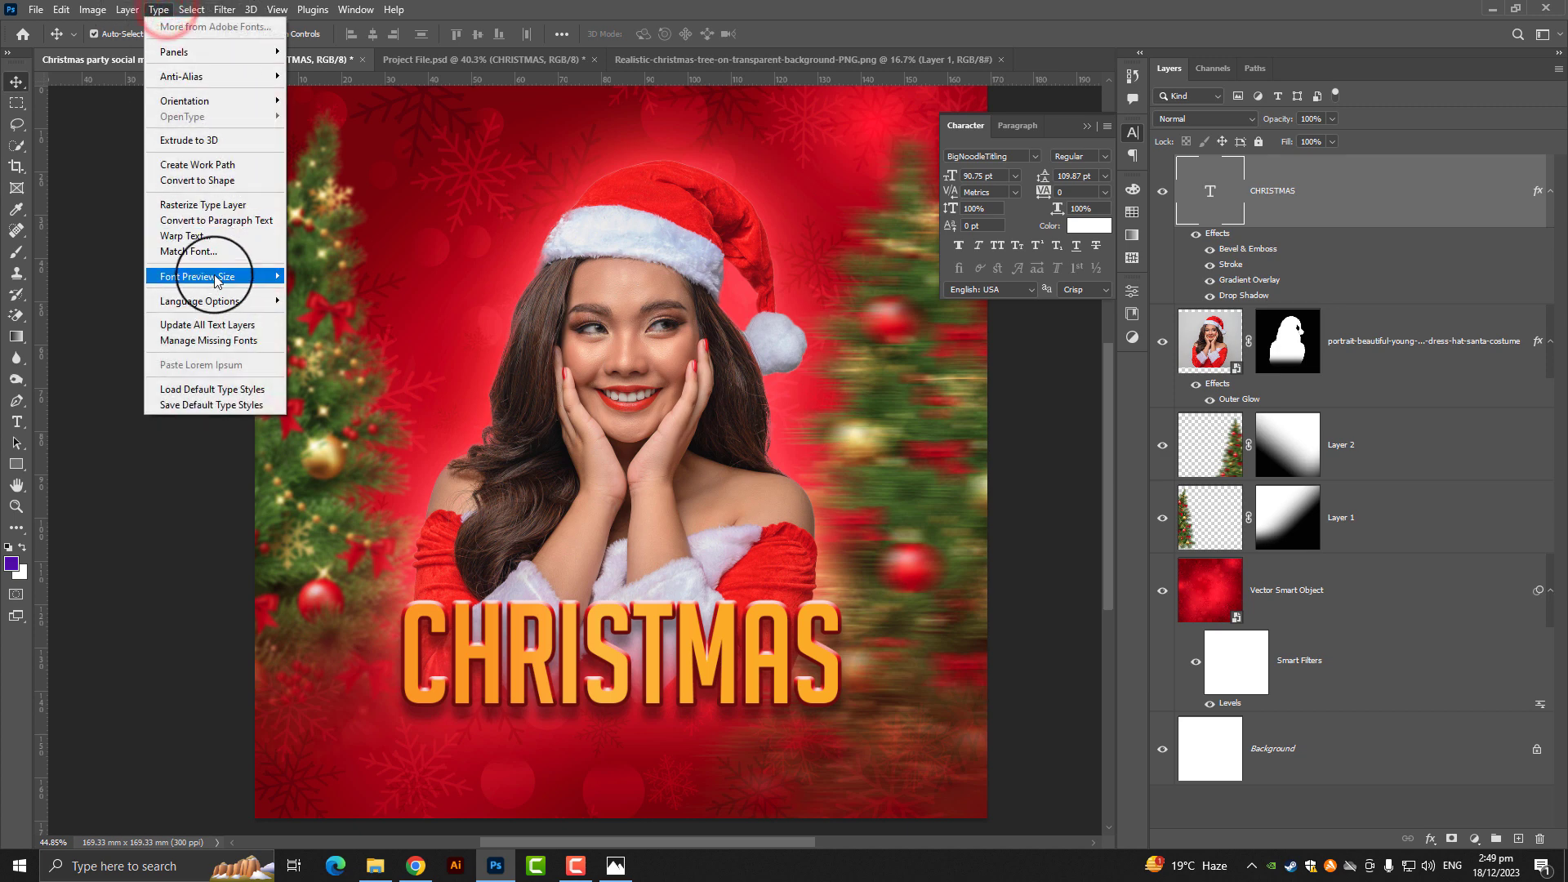
left_click(227, 239)
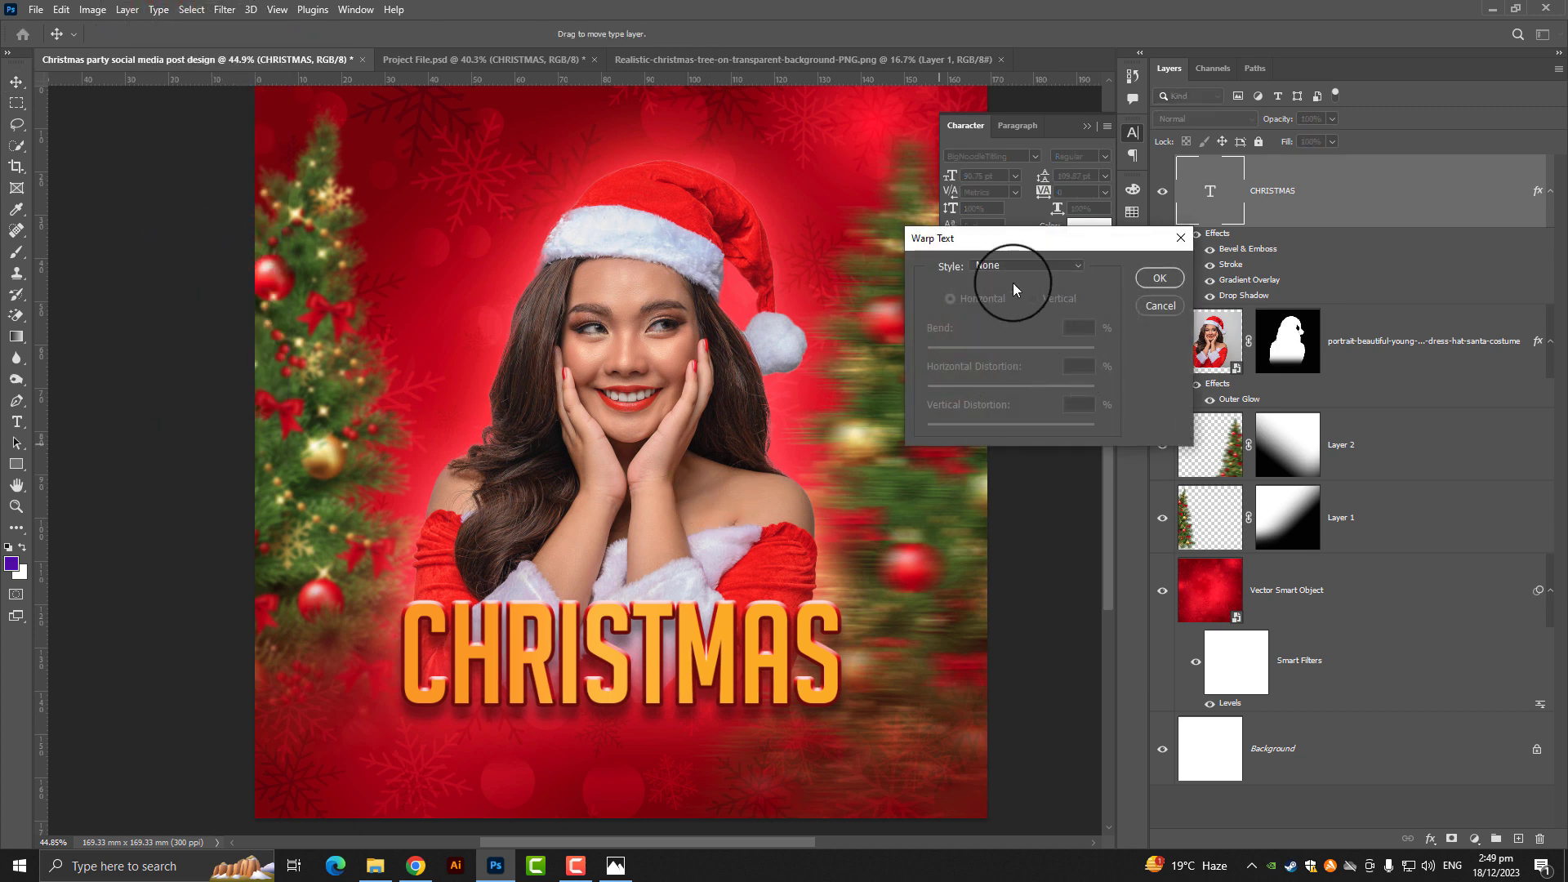
left_click(1005, 265)
left_click(1015, 312)
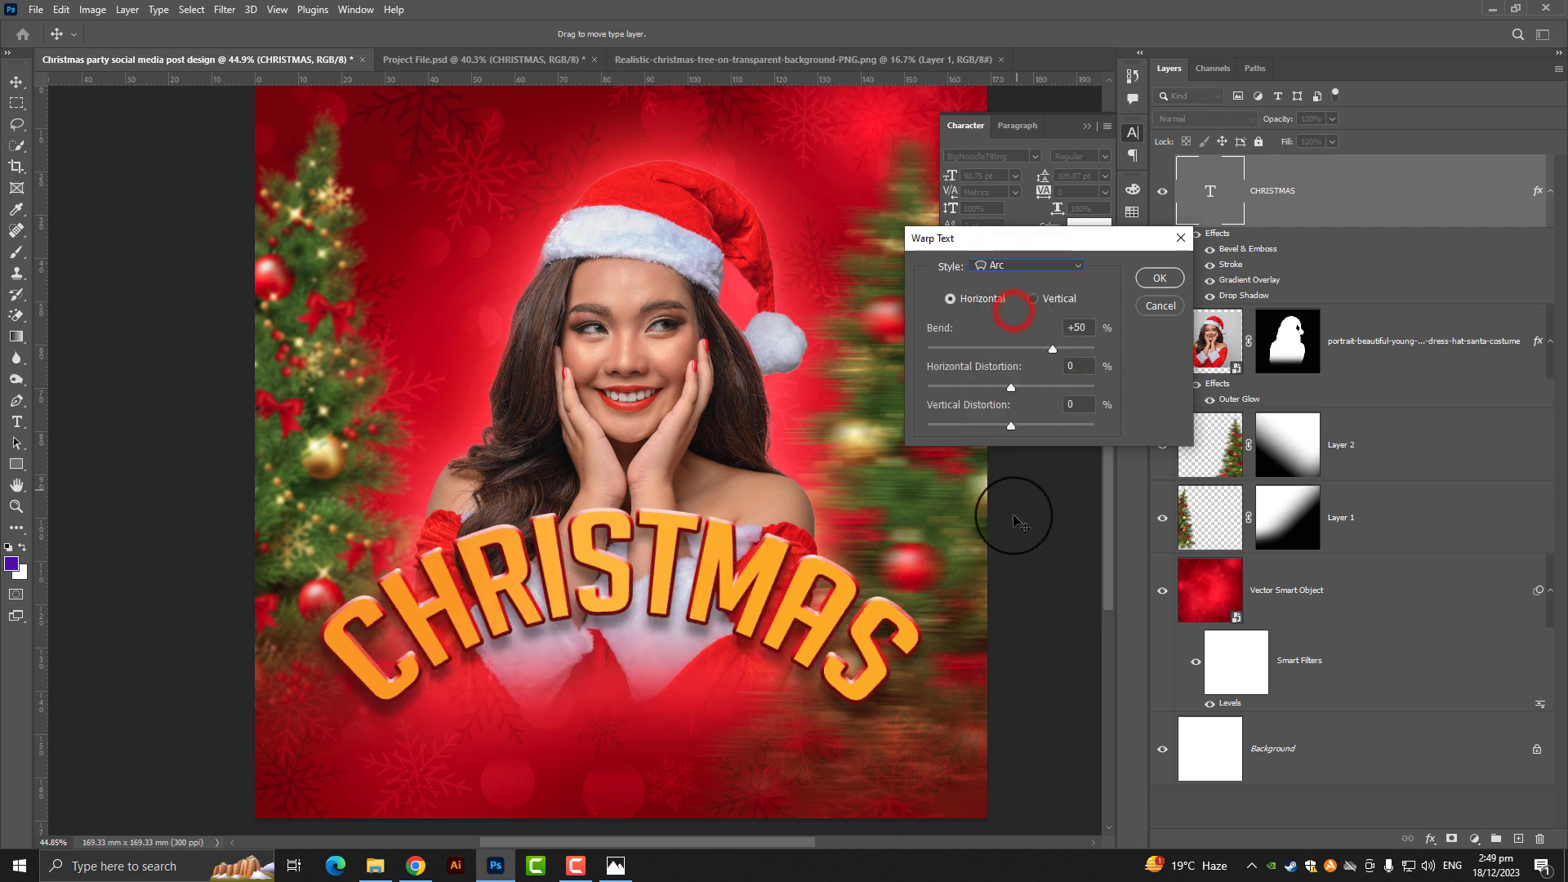
left_click_drag(1052, 348, 1032, 350)
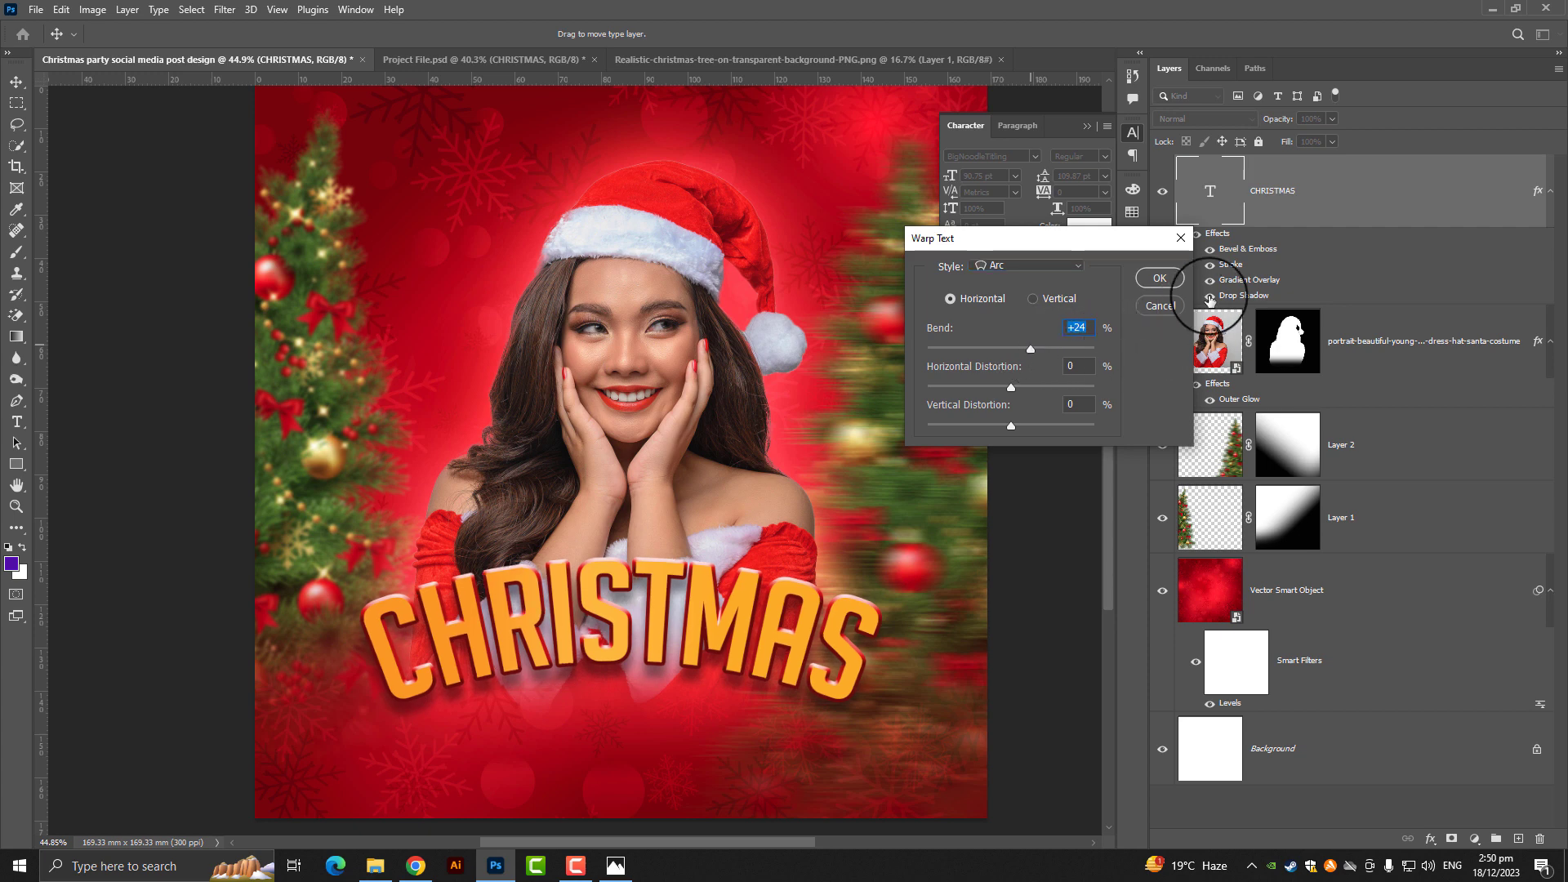
left_click(1173, 278)
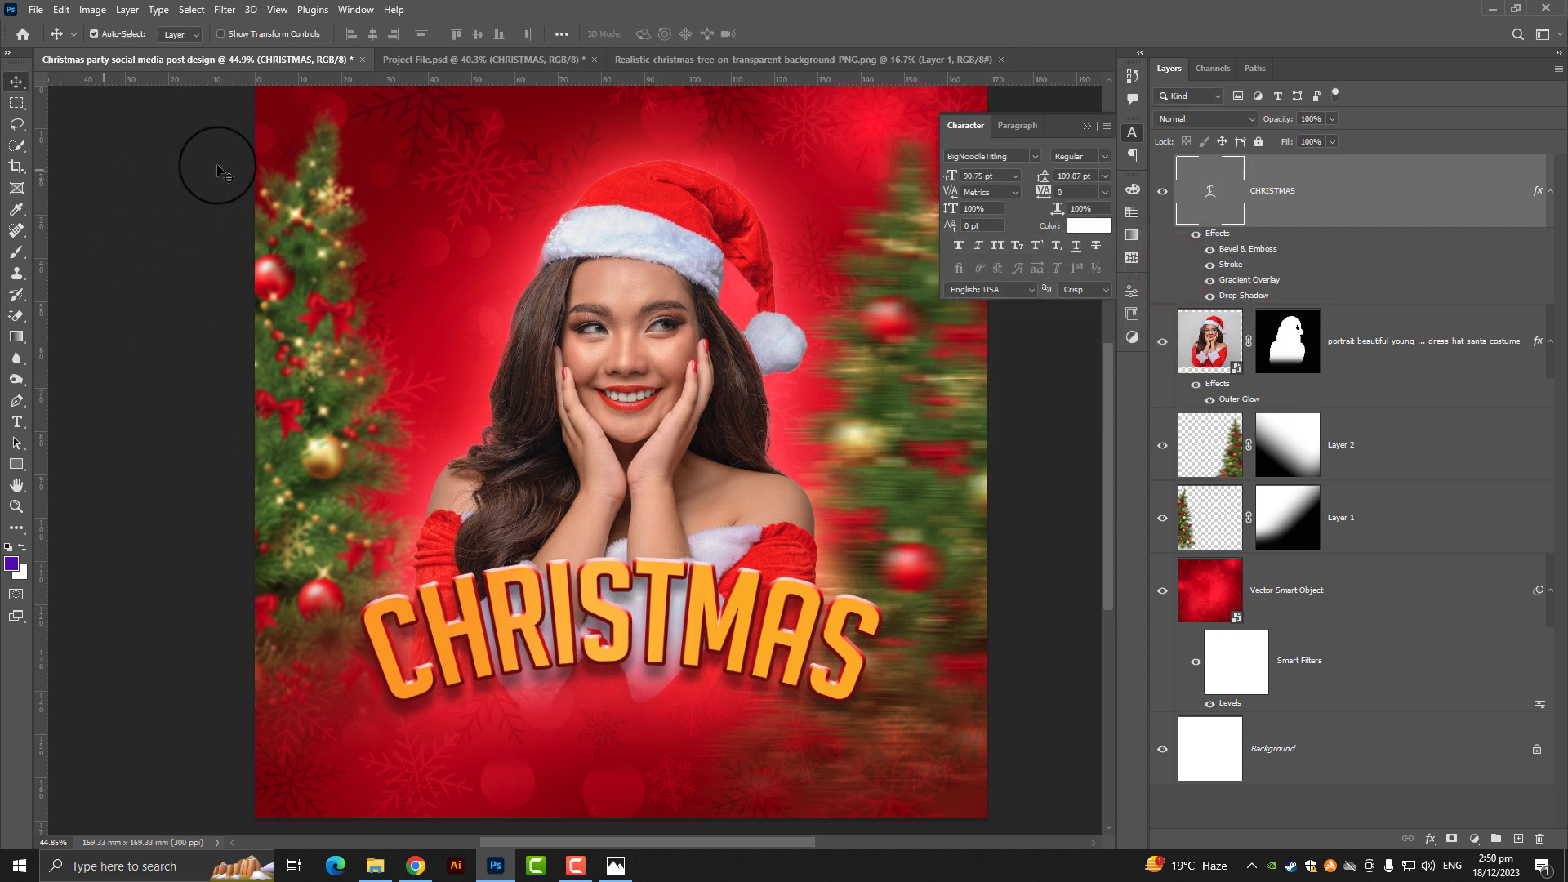
Step: Shrink CHRISTMAS to about 82% and move it down across the woman's arms
key("ctrl+a")
key("ctrl+d")
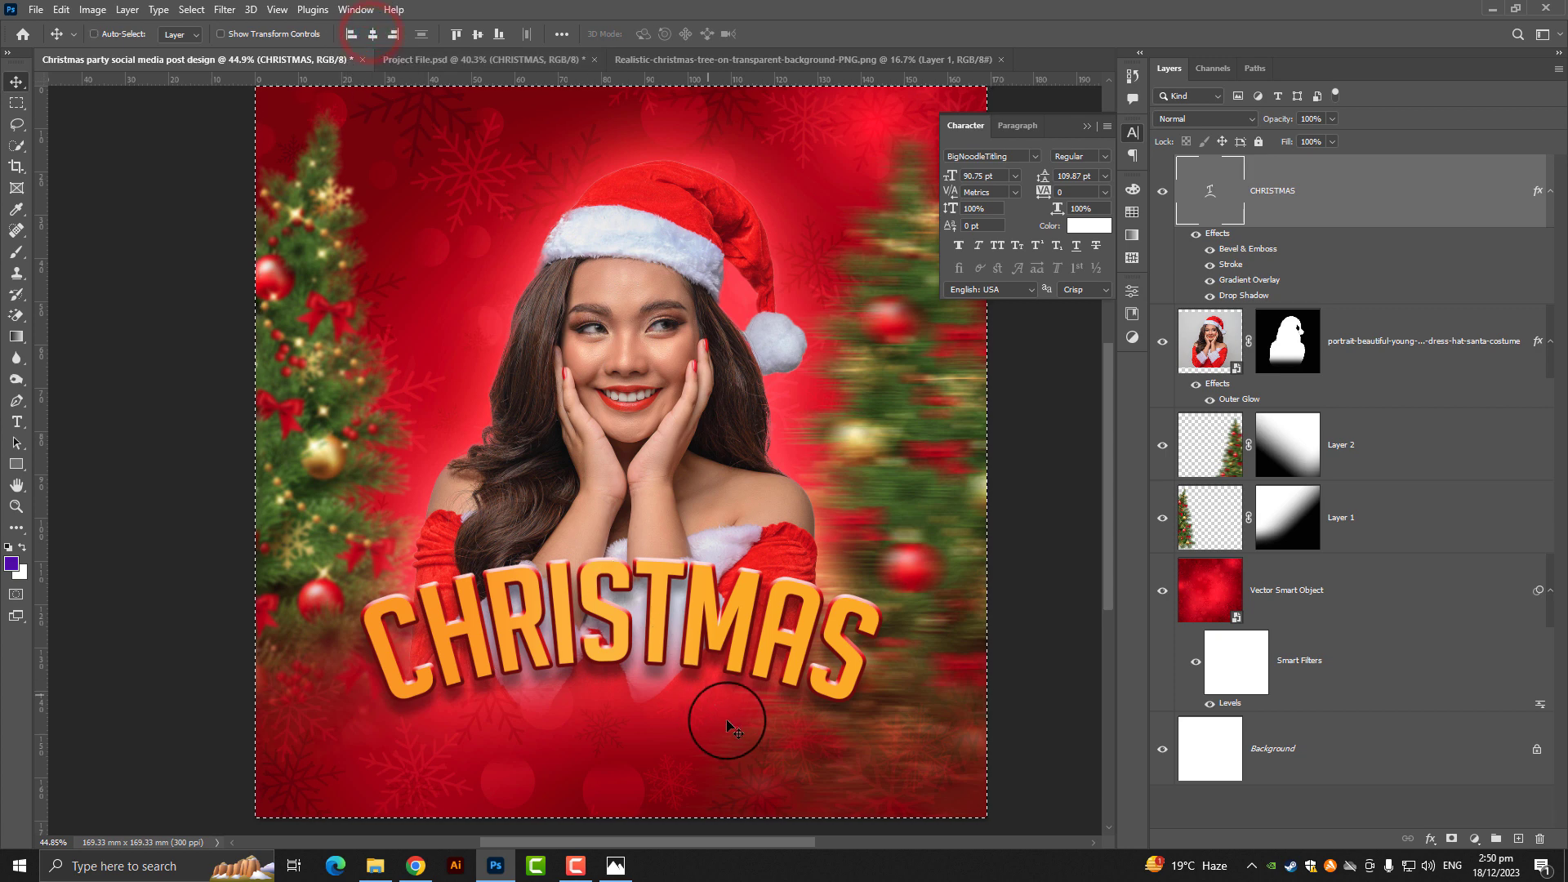
key("ctrl+t")
left_click_drag(894, 627, 844, 627)
left_click_drag(740, 622, 741, 650)
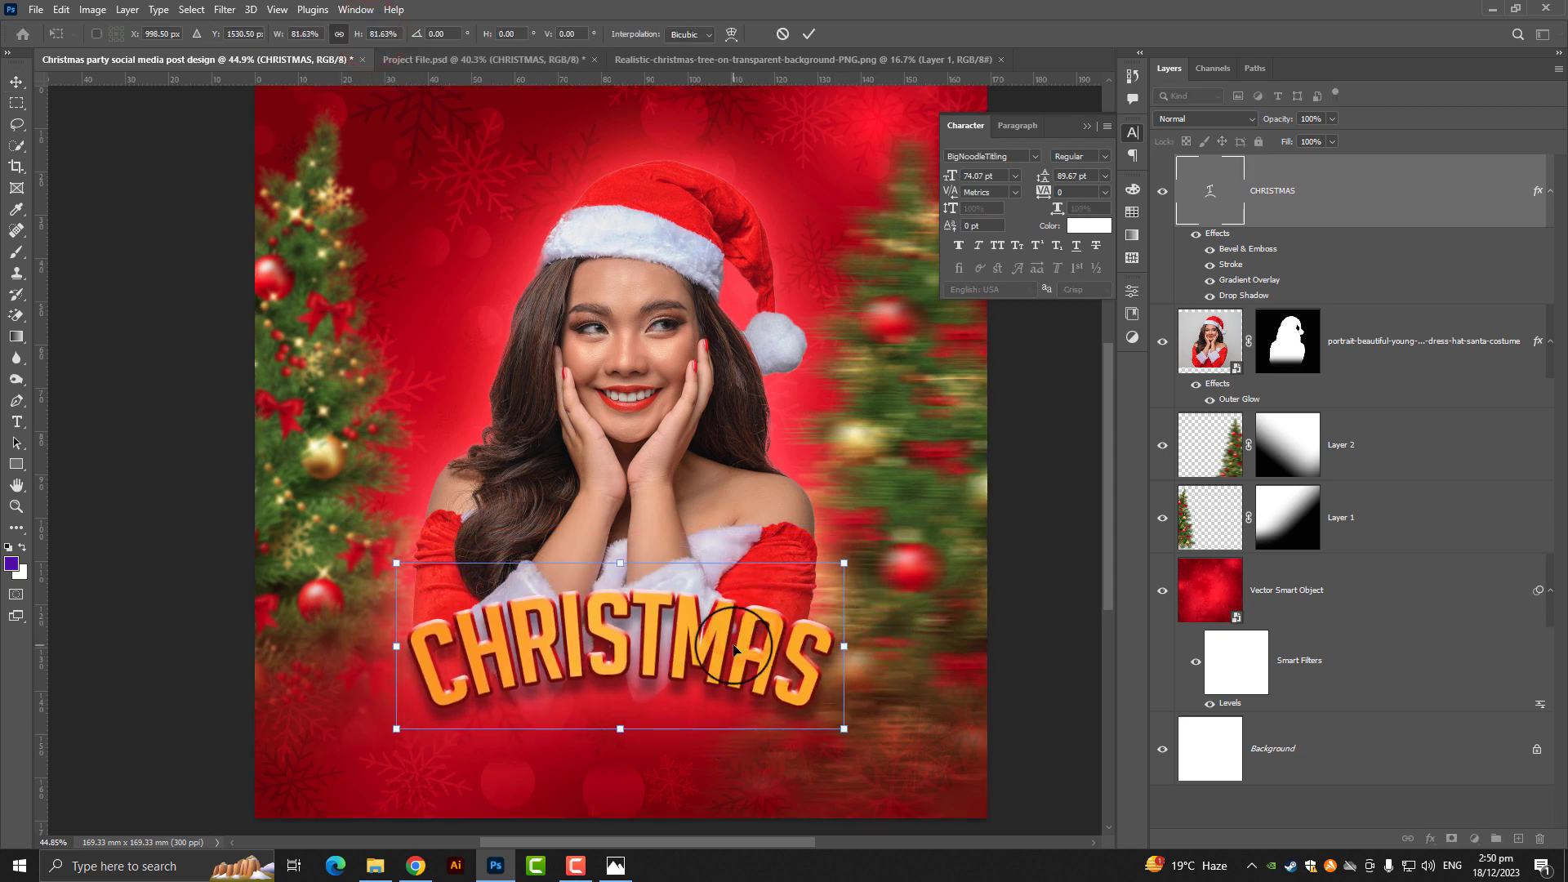
key("Return")
scroll(503, 776, "up", 1)
scroll(503, 776, "up", 1)
Step: Type PARTY on a new line below the CHRISTMAS title
scroll(503, 776, "up", 1)
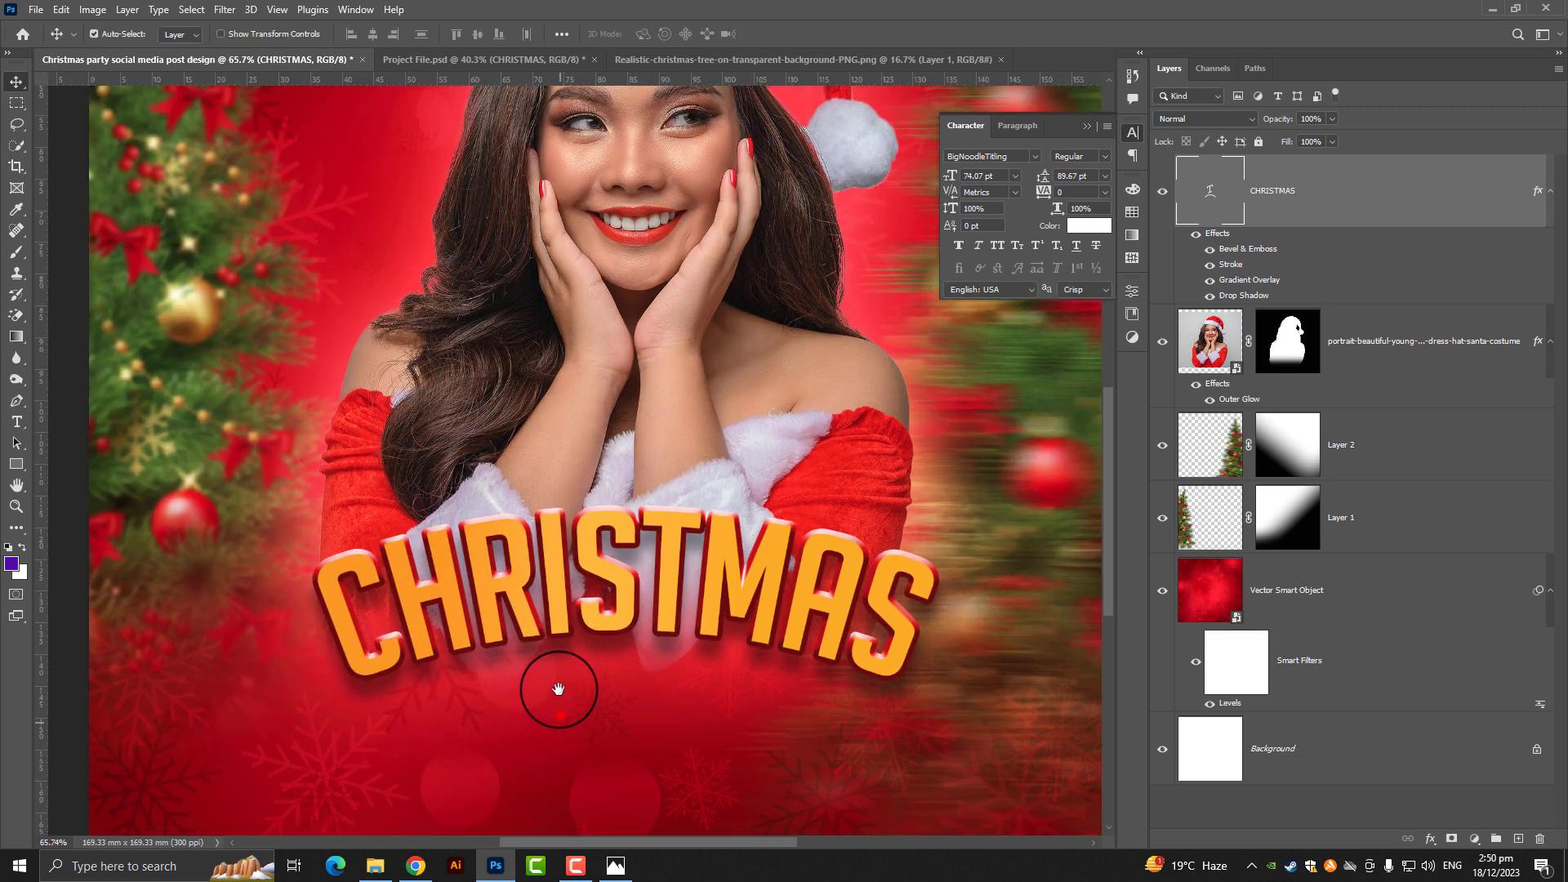
mouse_move(553, 686)
left_mouse_down()
mouse_move(539, 671)
mouse_move(517, 718)
left_mouse_up()
left_click(17, 422)
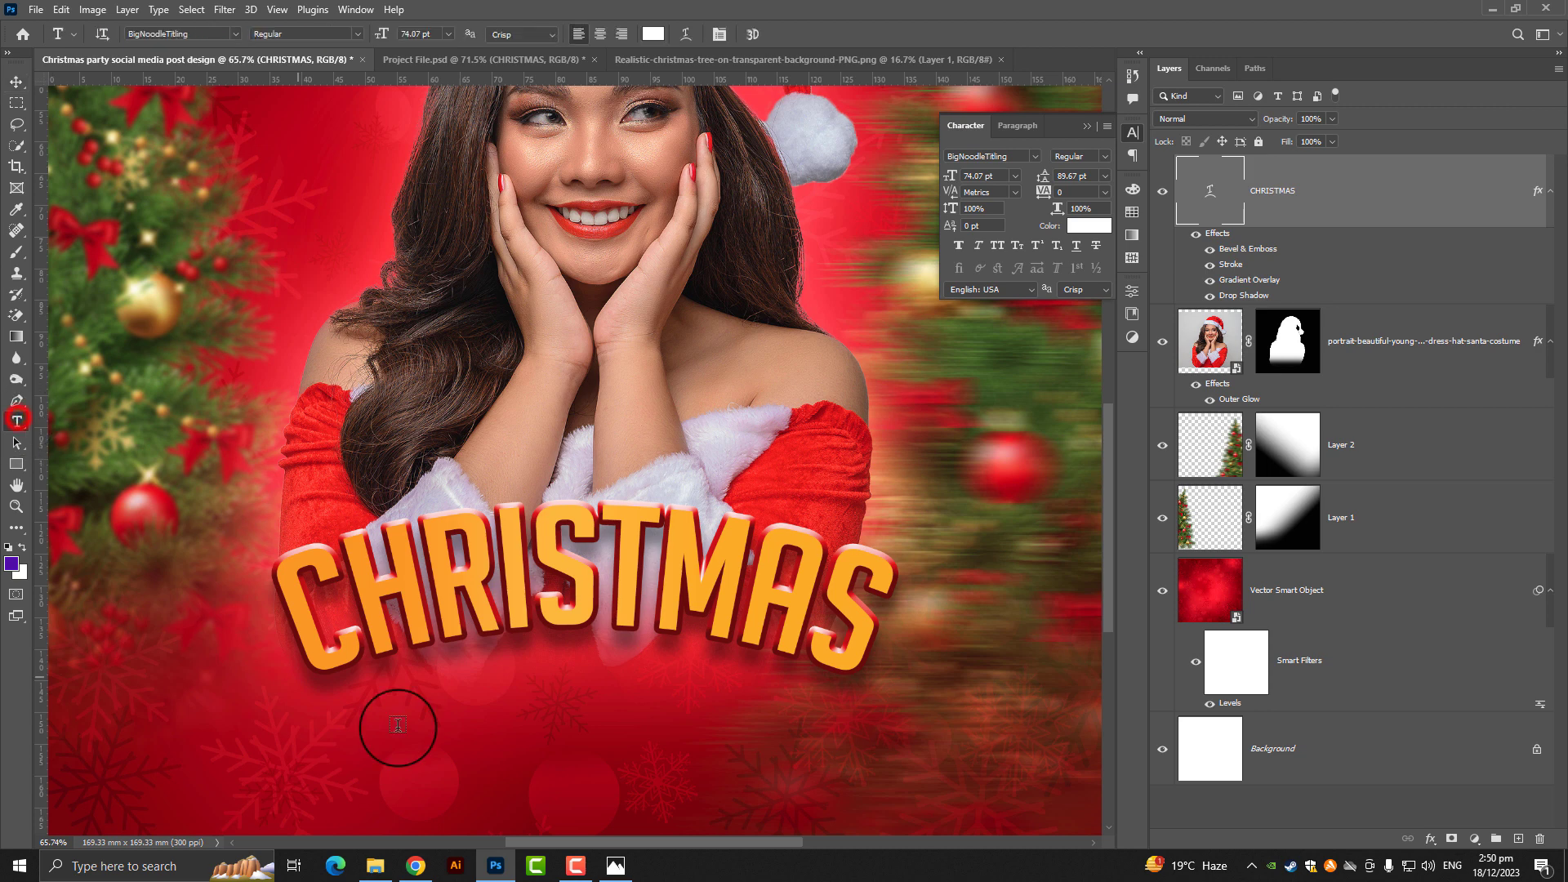
left_click(437, 754)
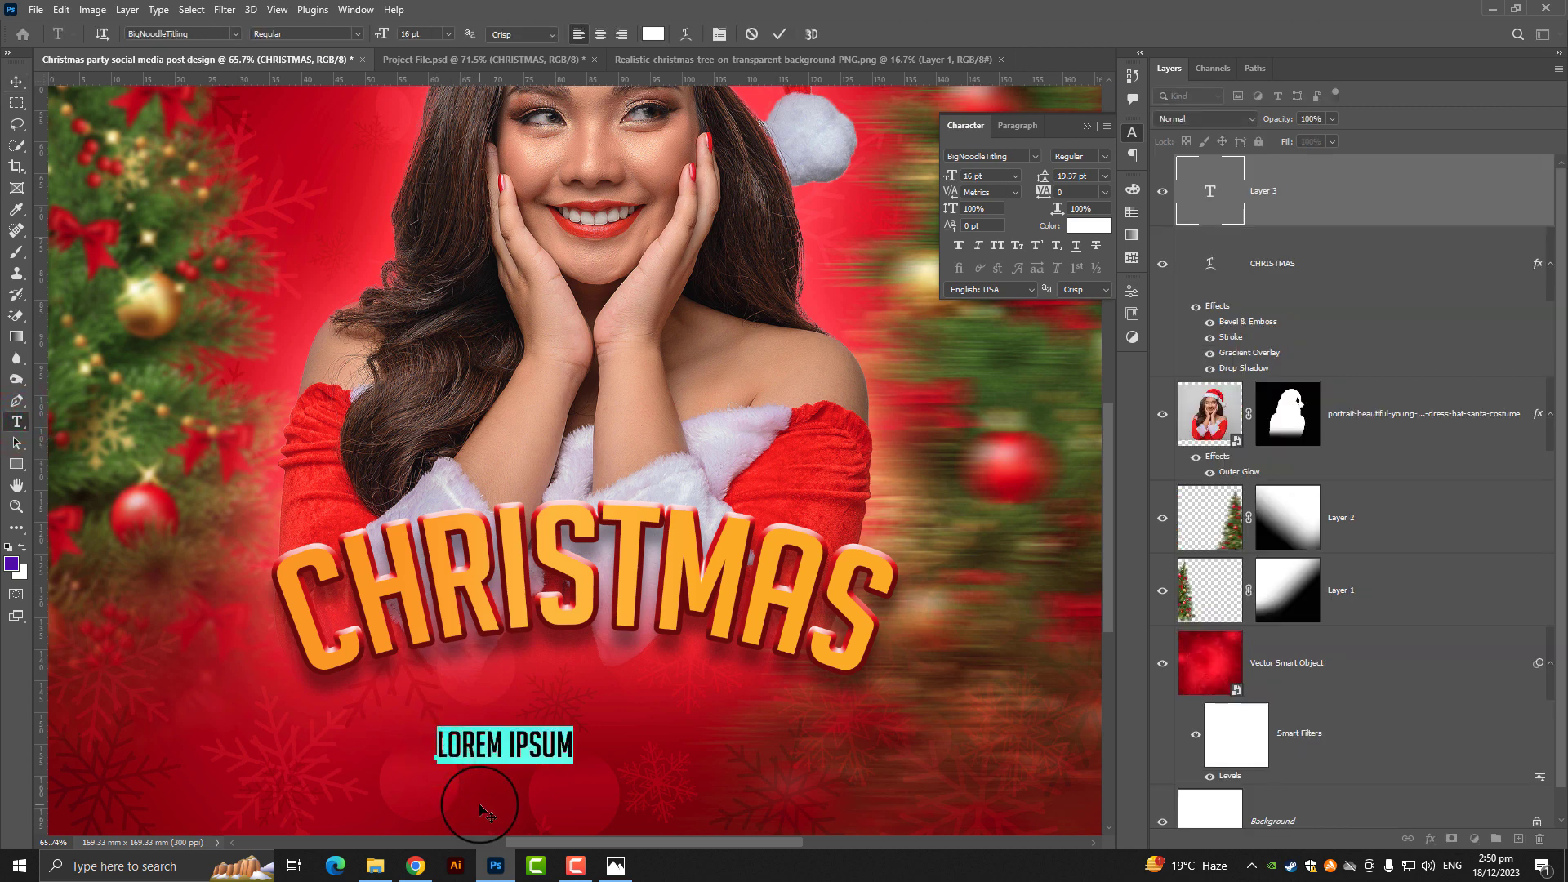
type("PARTY")
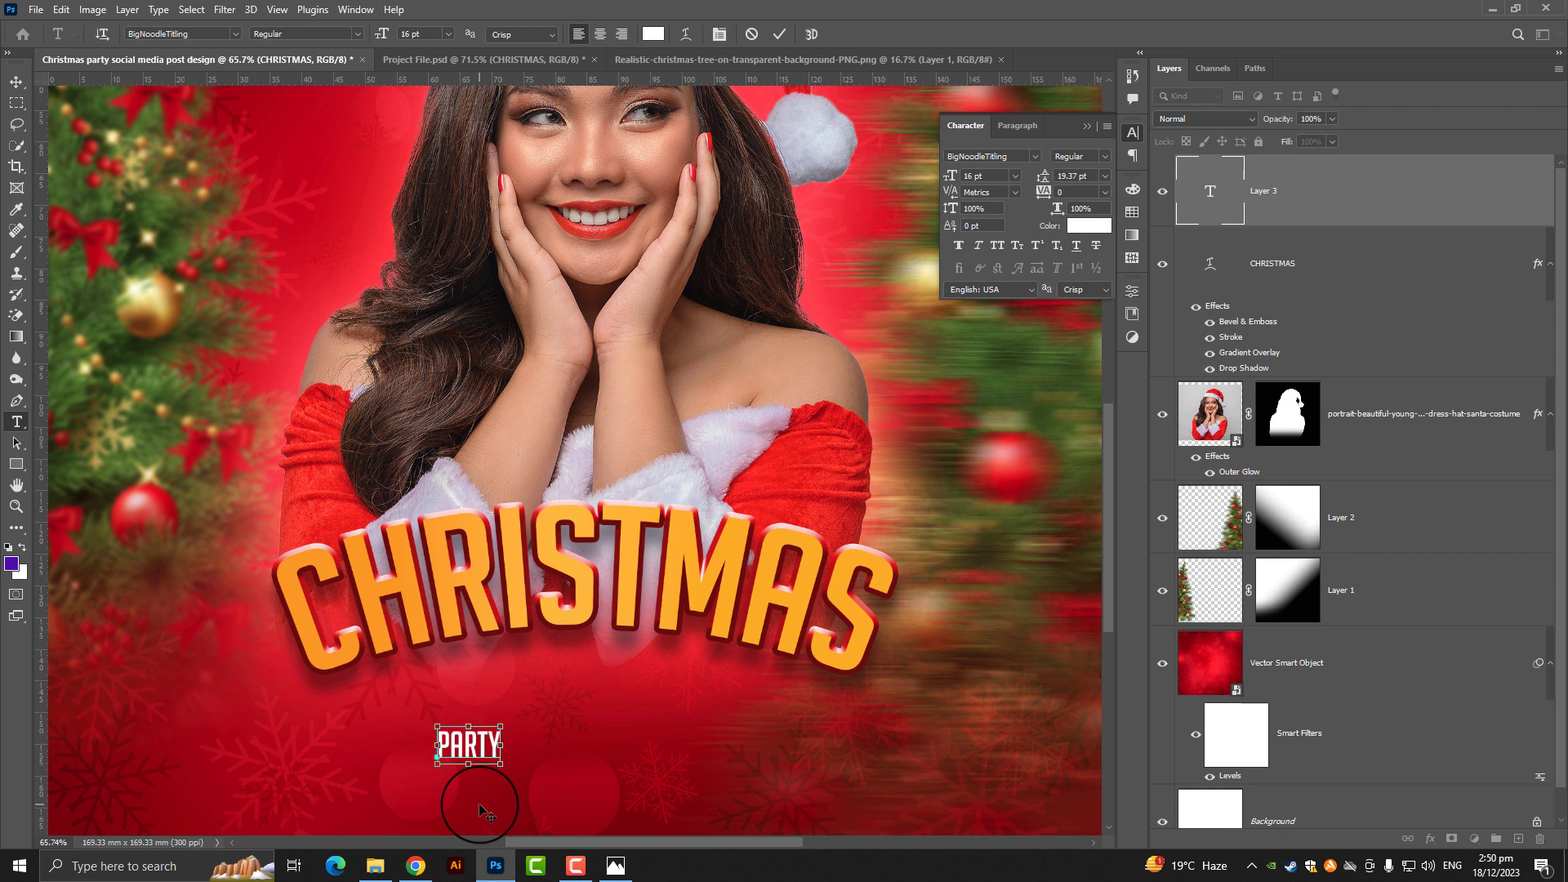
Step: Set the PARTY text to Montserrat Bold
key("ctrl+a")
left_click(234, 34)
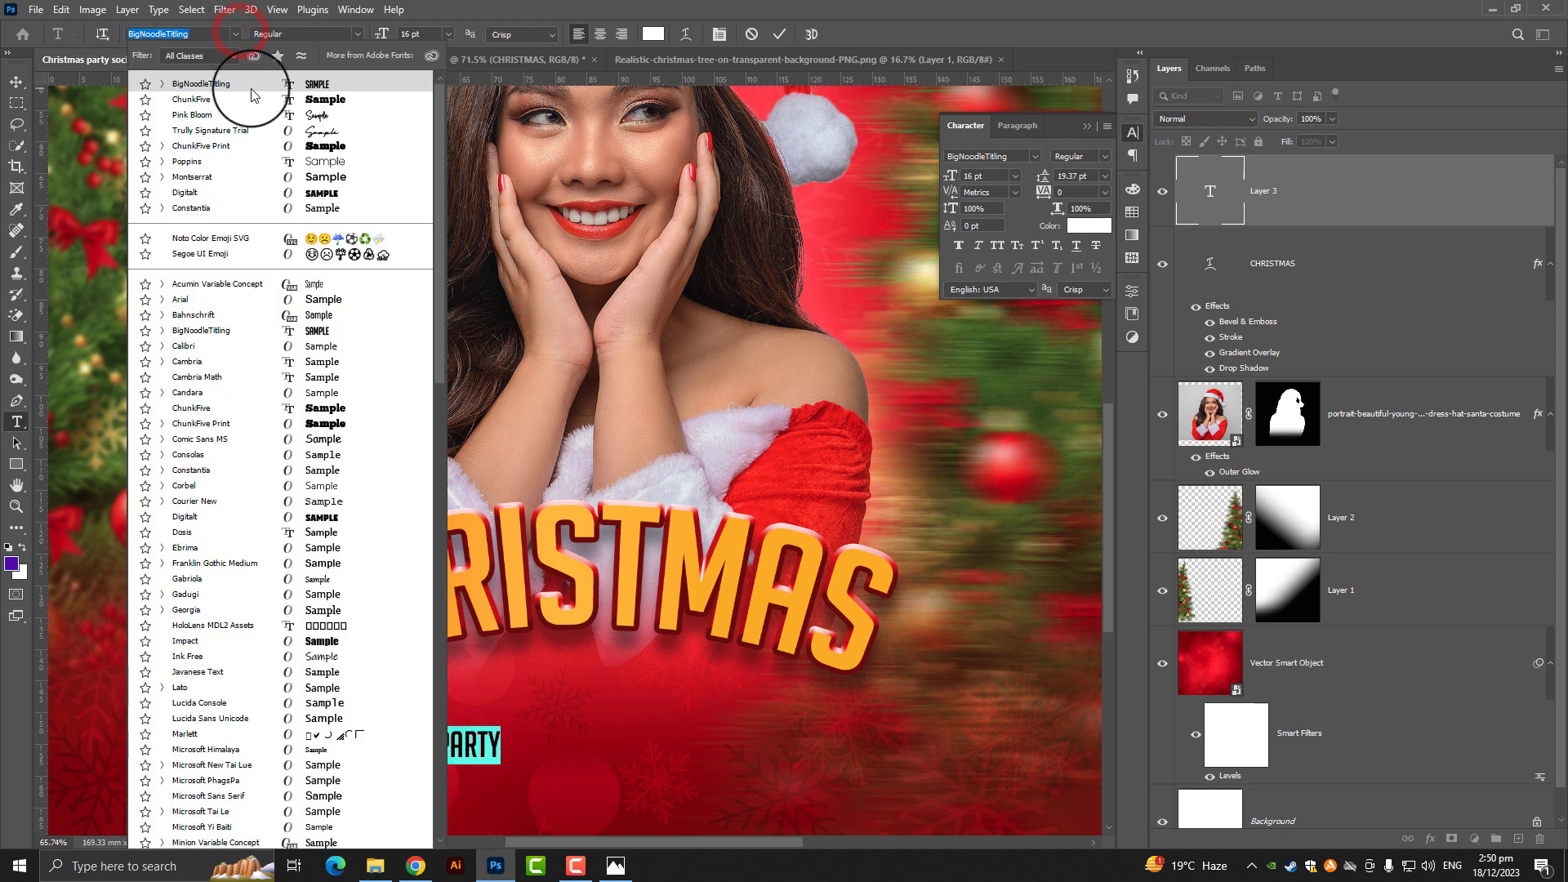
left_click(274, 178)
left_click(343, 34)
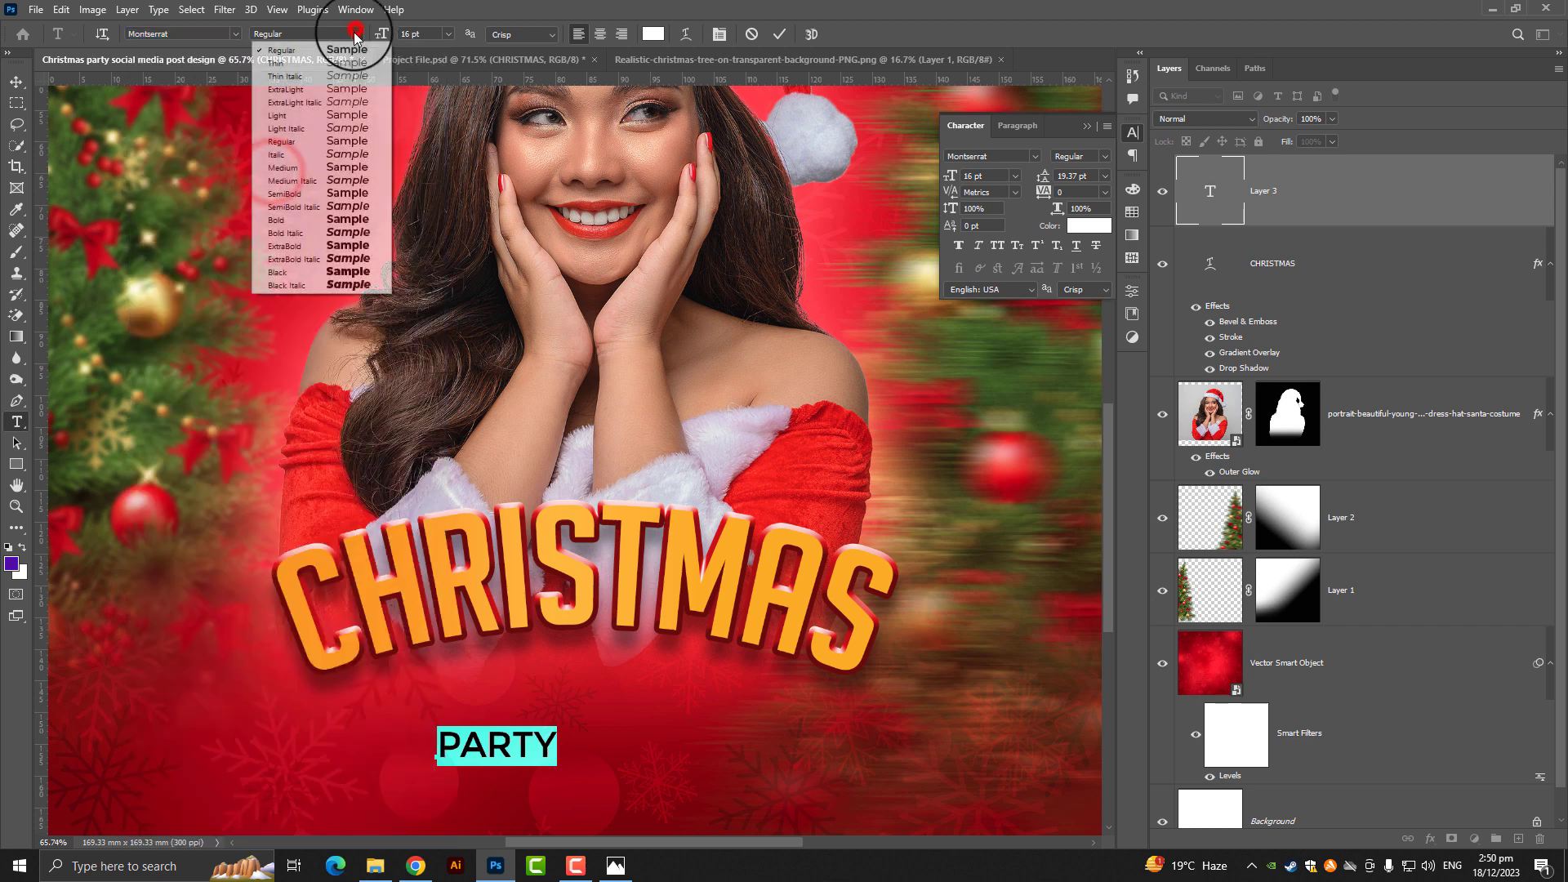
left_click(322, 195)
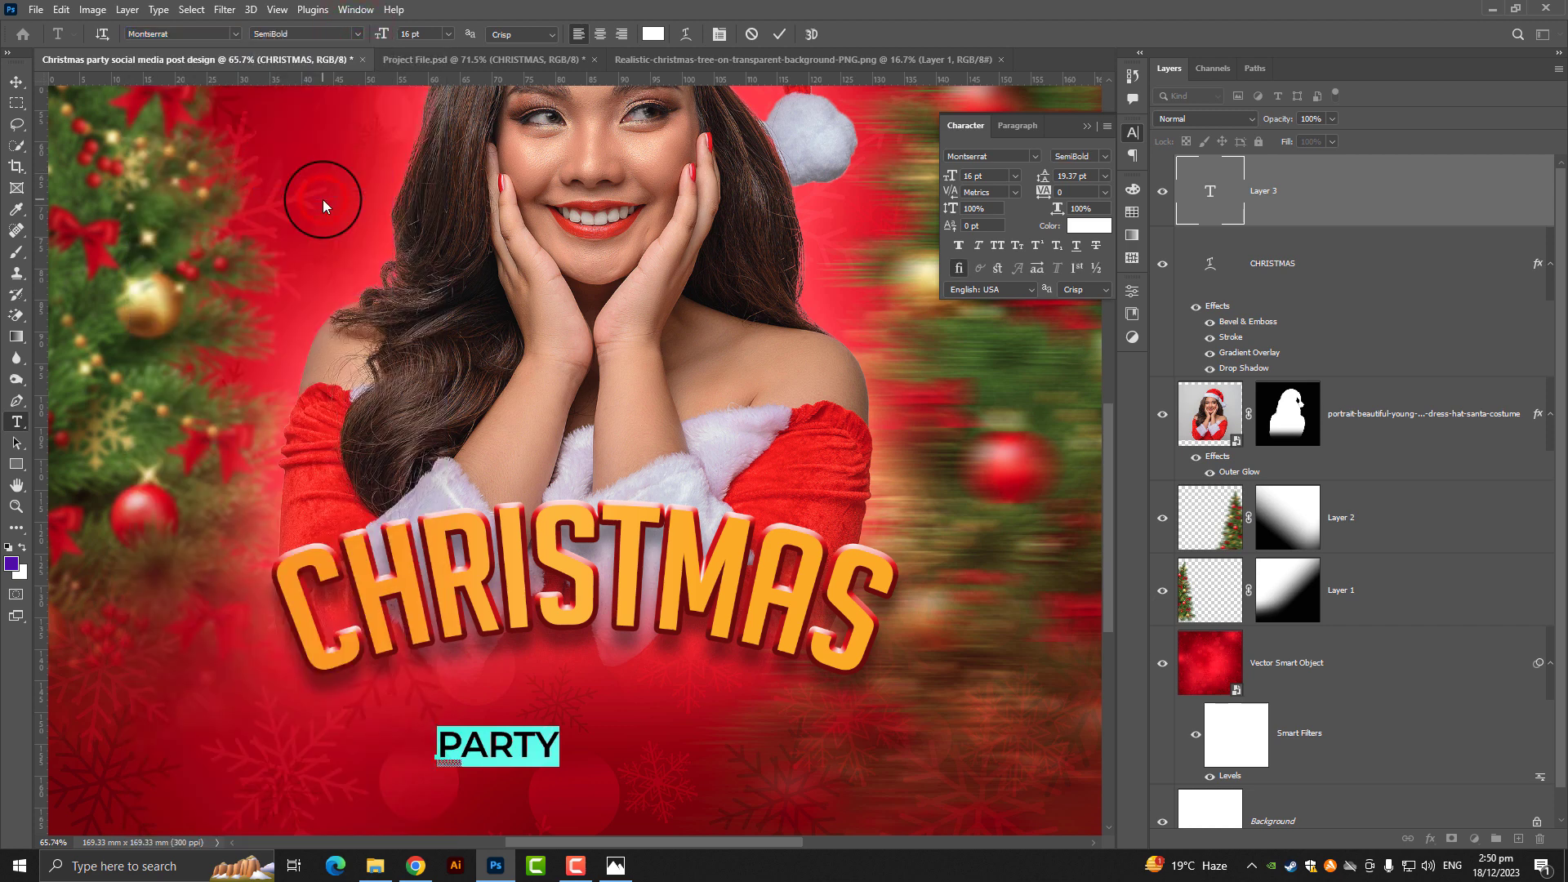
left_click(352, 34)
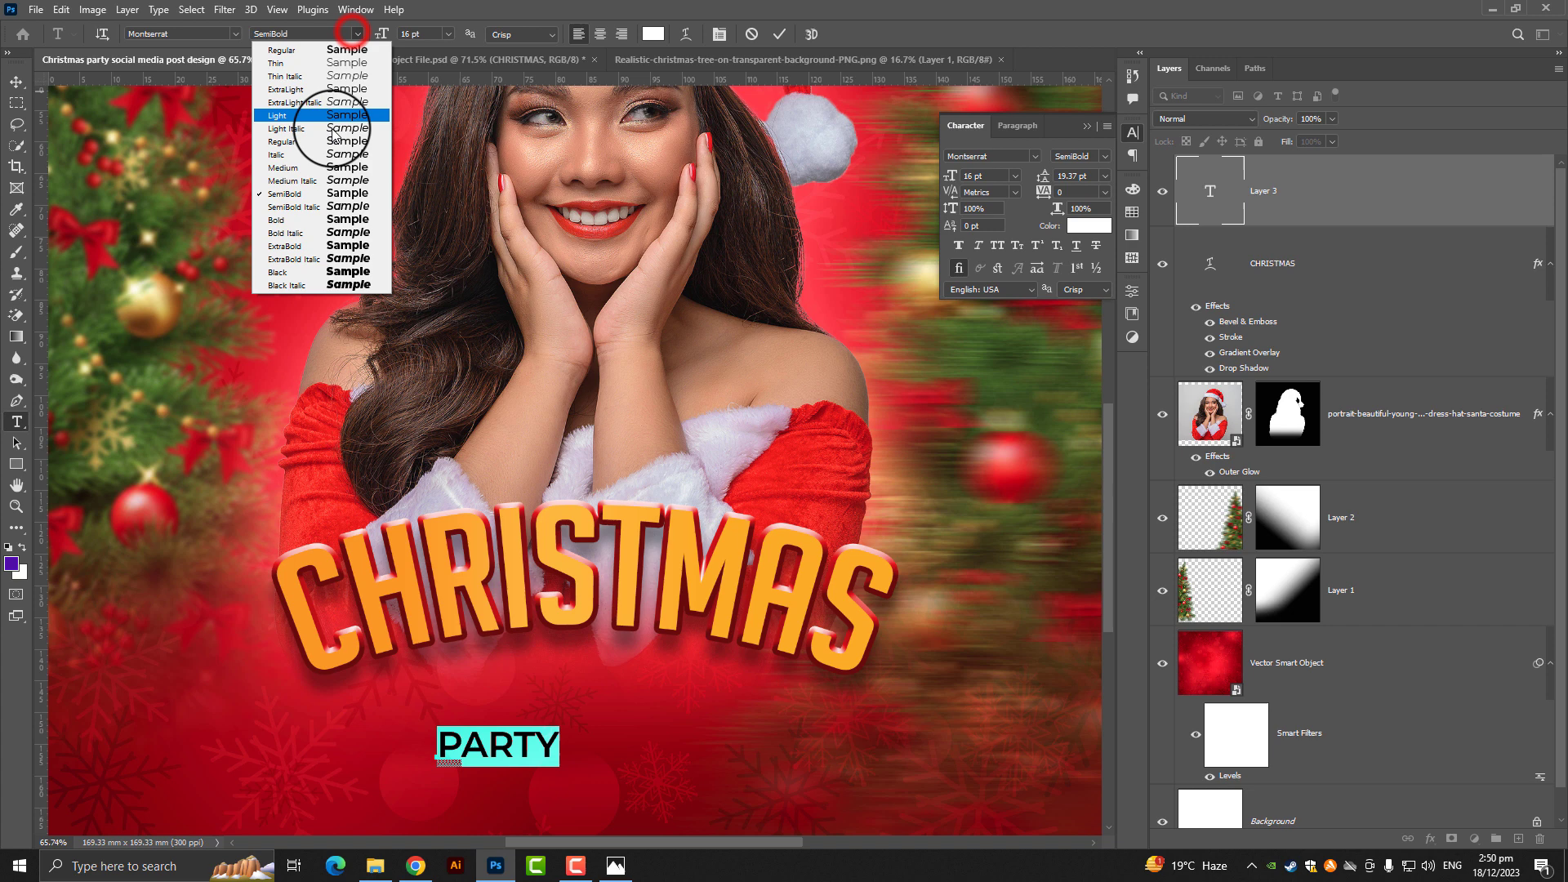
left_click(323, 208)
left_click(25, 85)
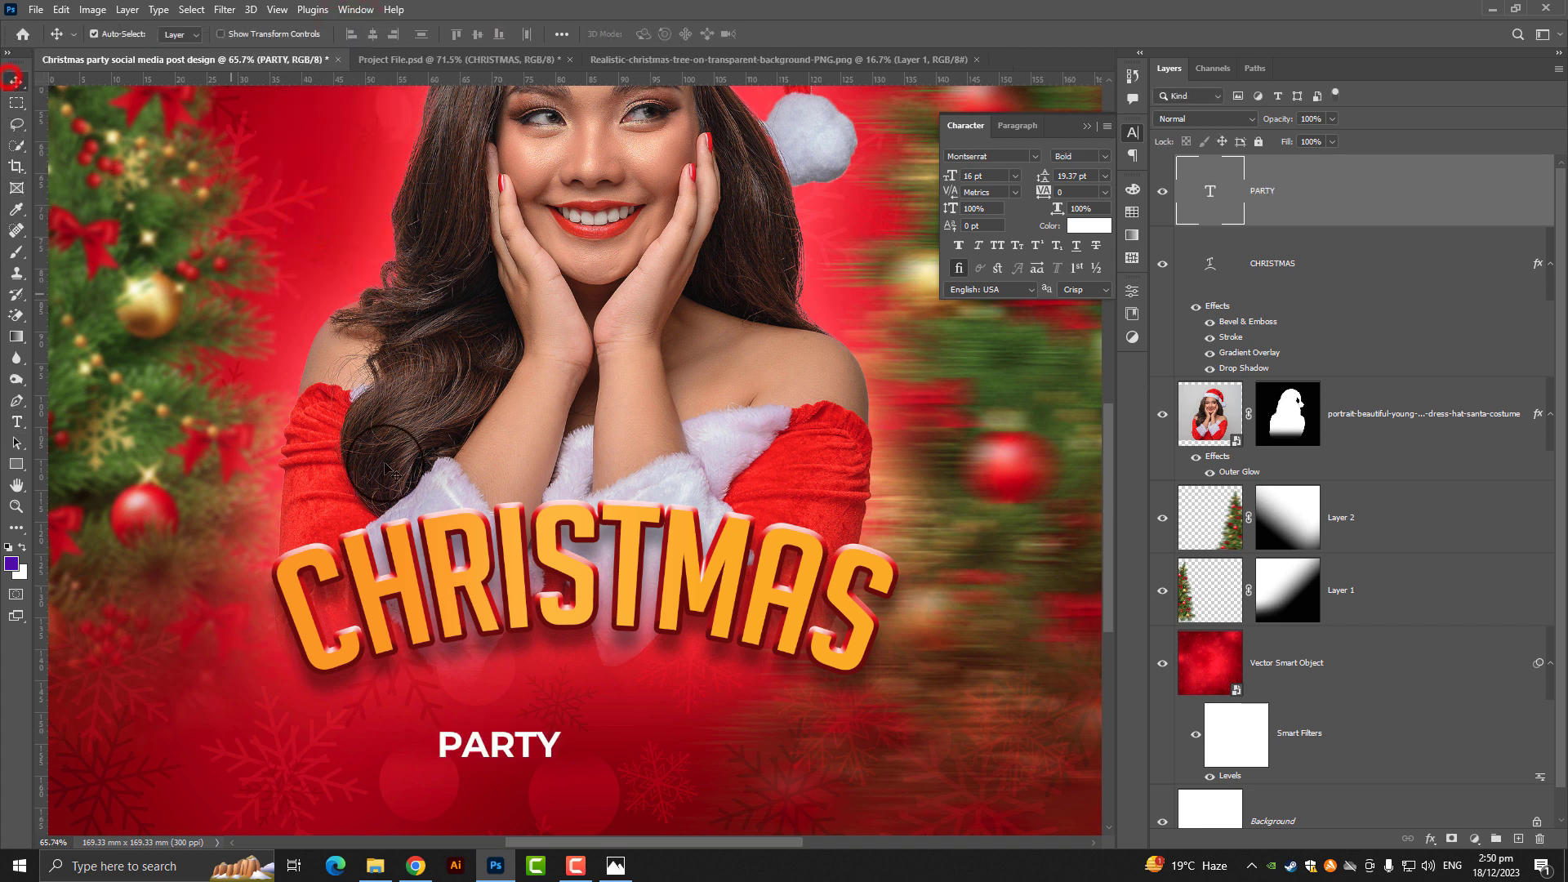
key("ctrl+t")
Step: Enlarge PARTY and centre it under CHRISTMAS
mouse_move(564, 750)
left_mouse_down()
mouse_move(648, 746)
mouse_move(641, 653)
left_mouse_up()
key("Return")
scroll(644, 689, "up", 4)
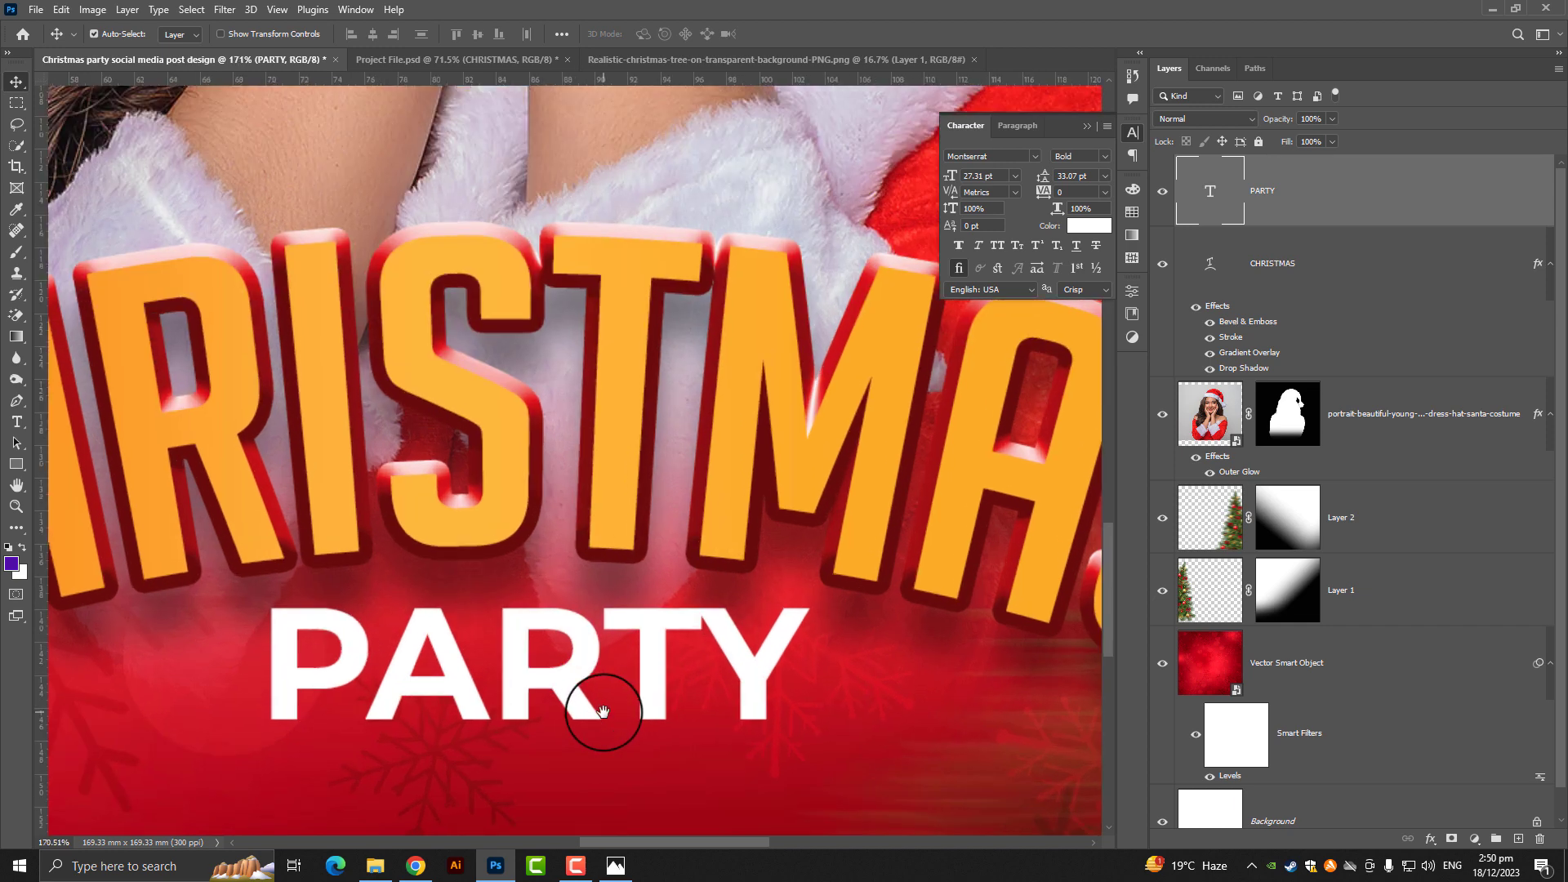
scroll(603, 719, "up", 2)
left_click_drag(607, 710, 681, 590)
Step: Type the word Collaboration on a new line below PARTY
left_click(17, 422)
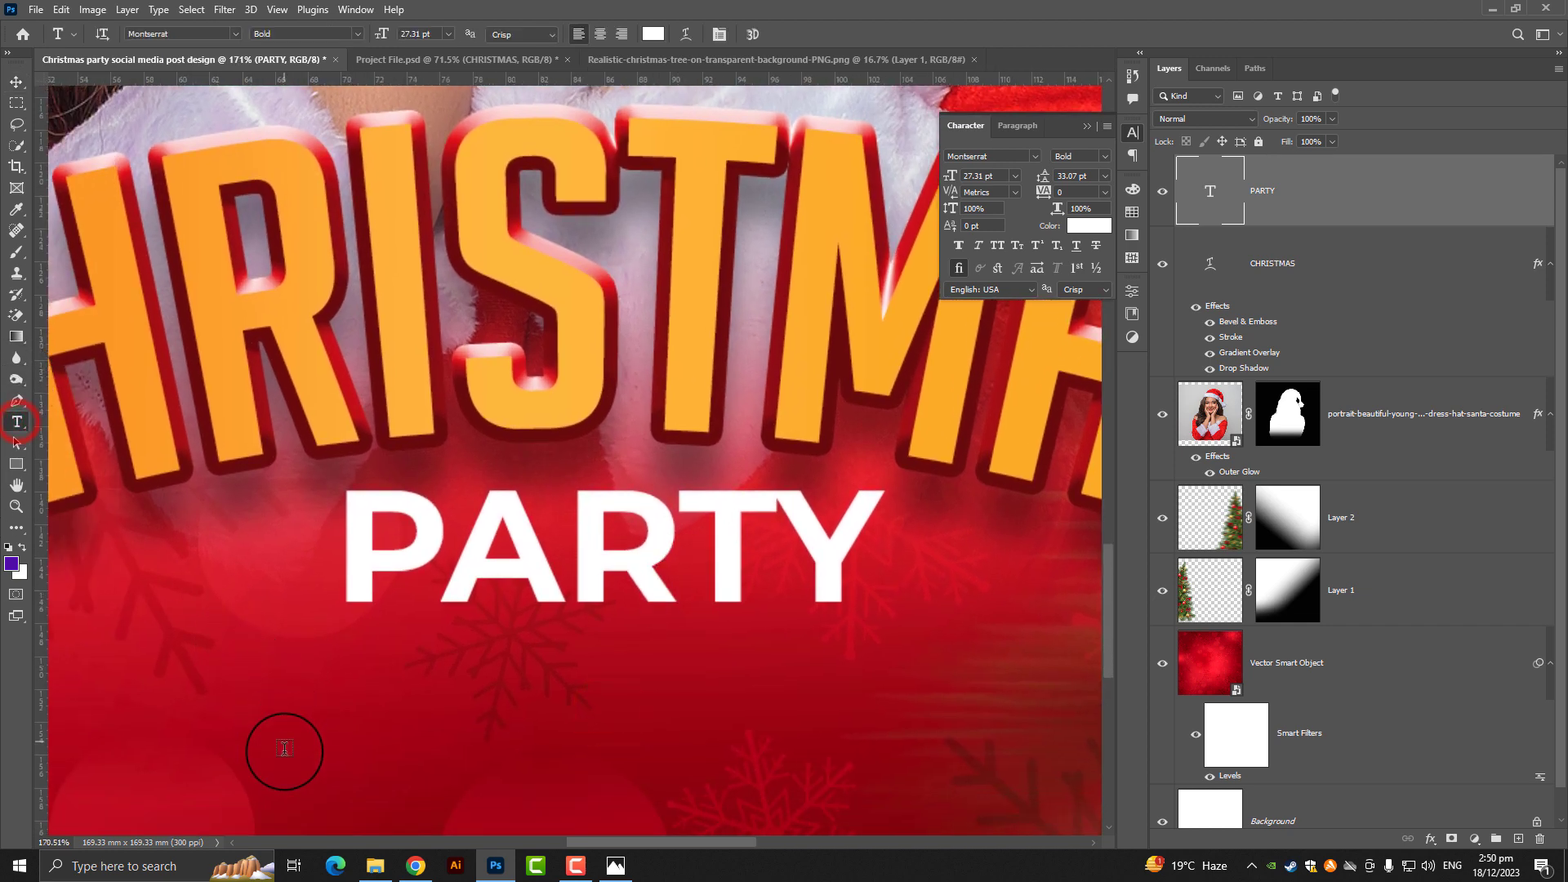
left_click(286, 750)
type("C")
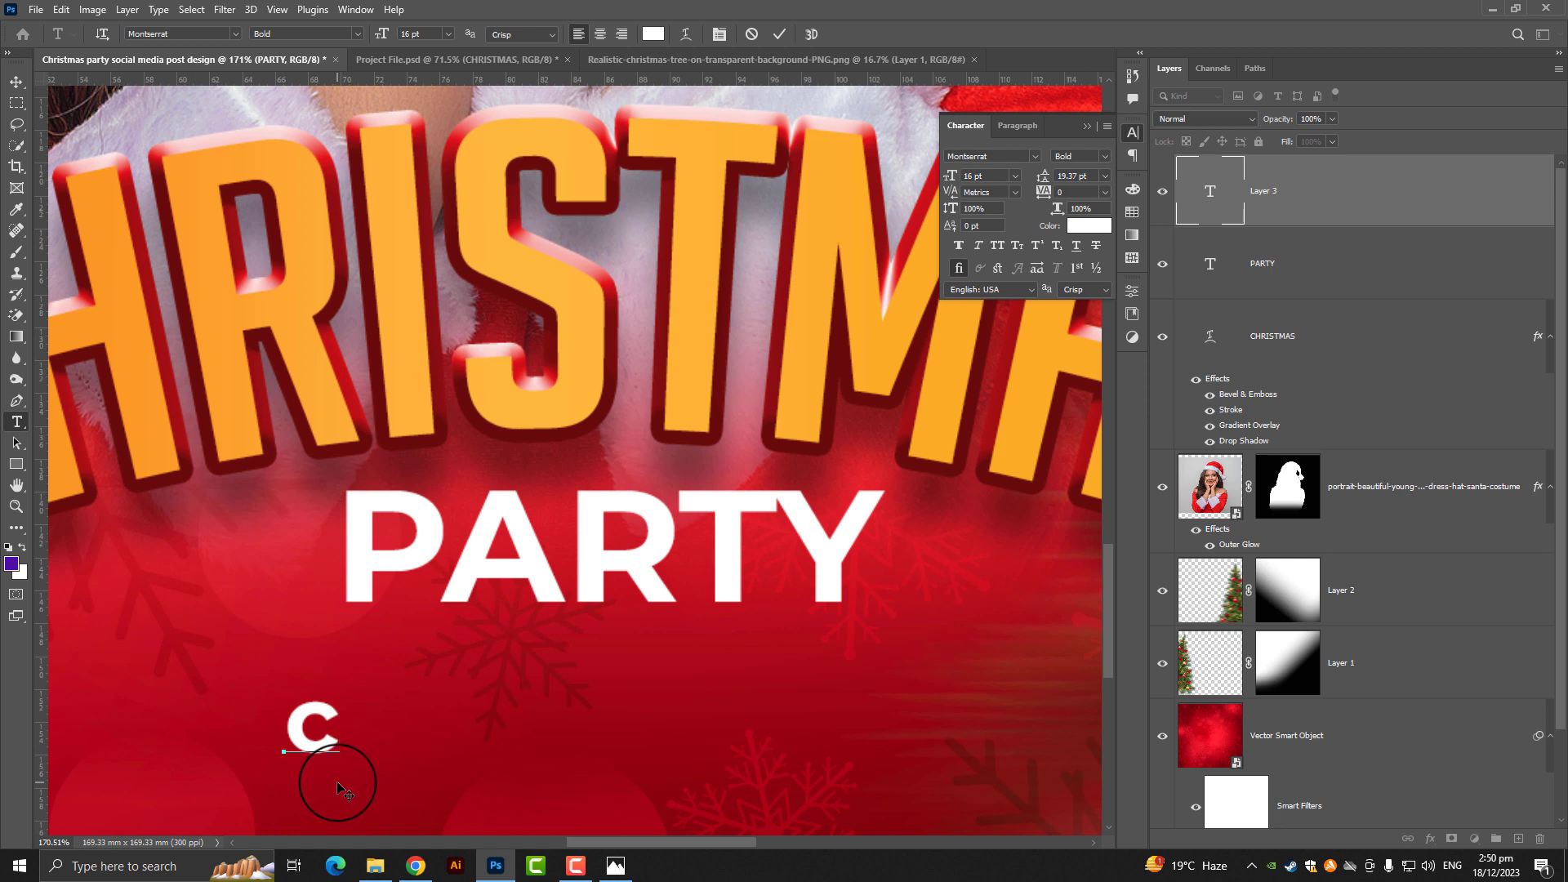
key("BackSpace")
type("C")
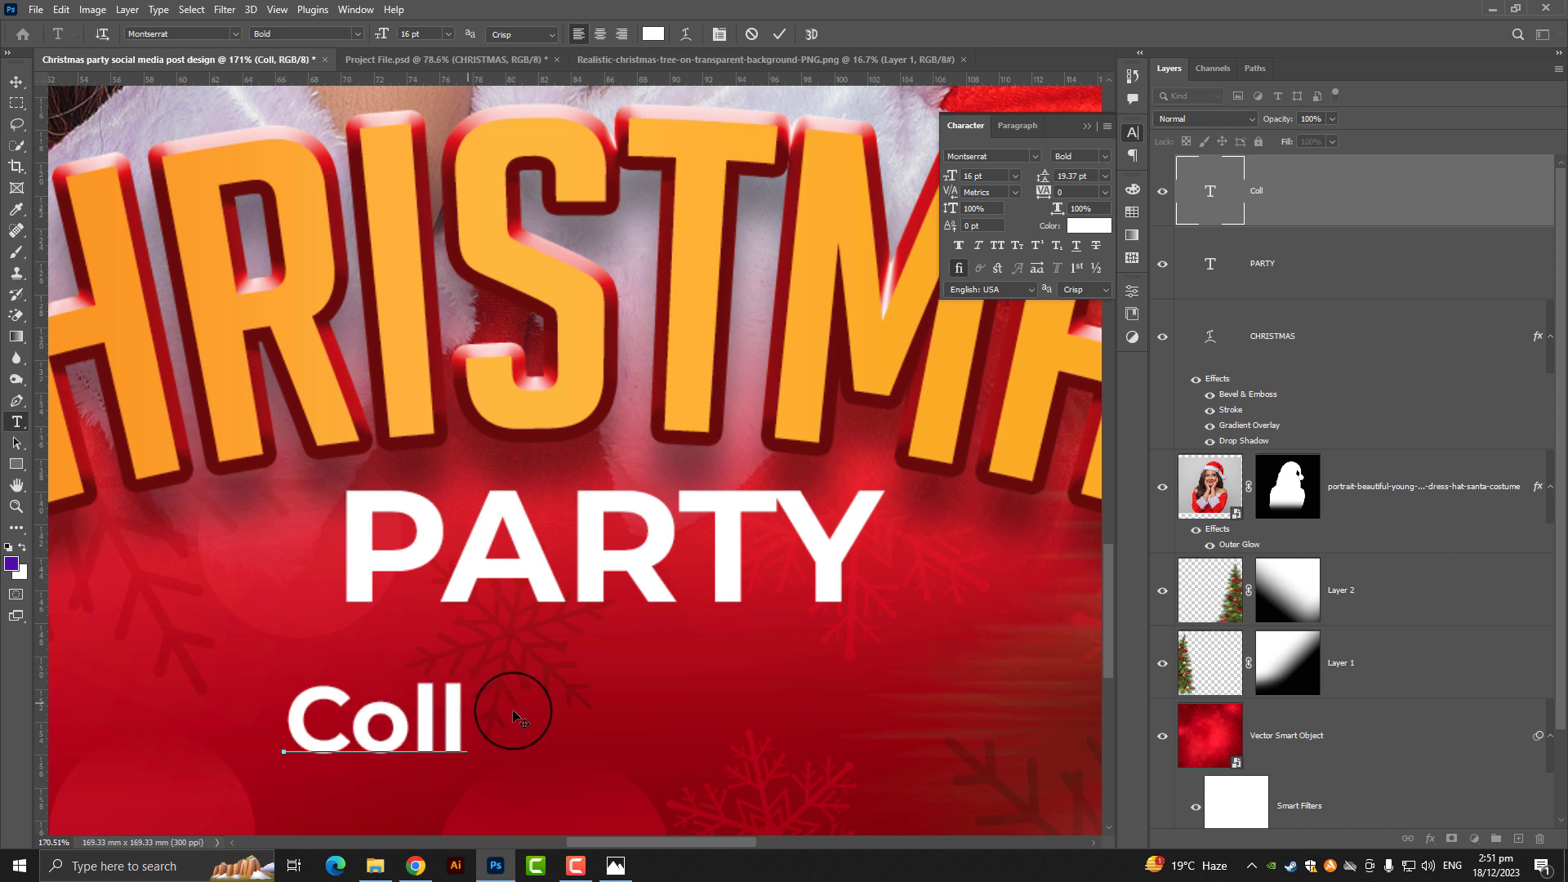
type("bo")
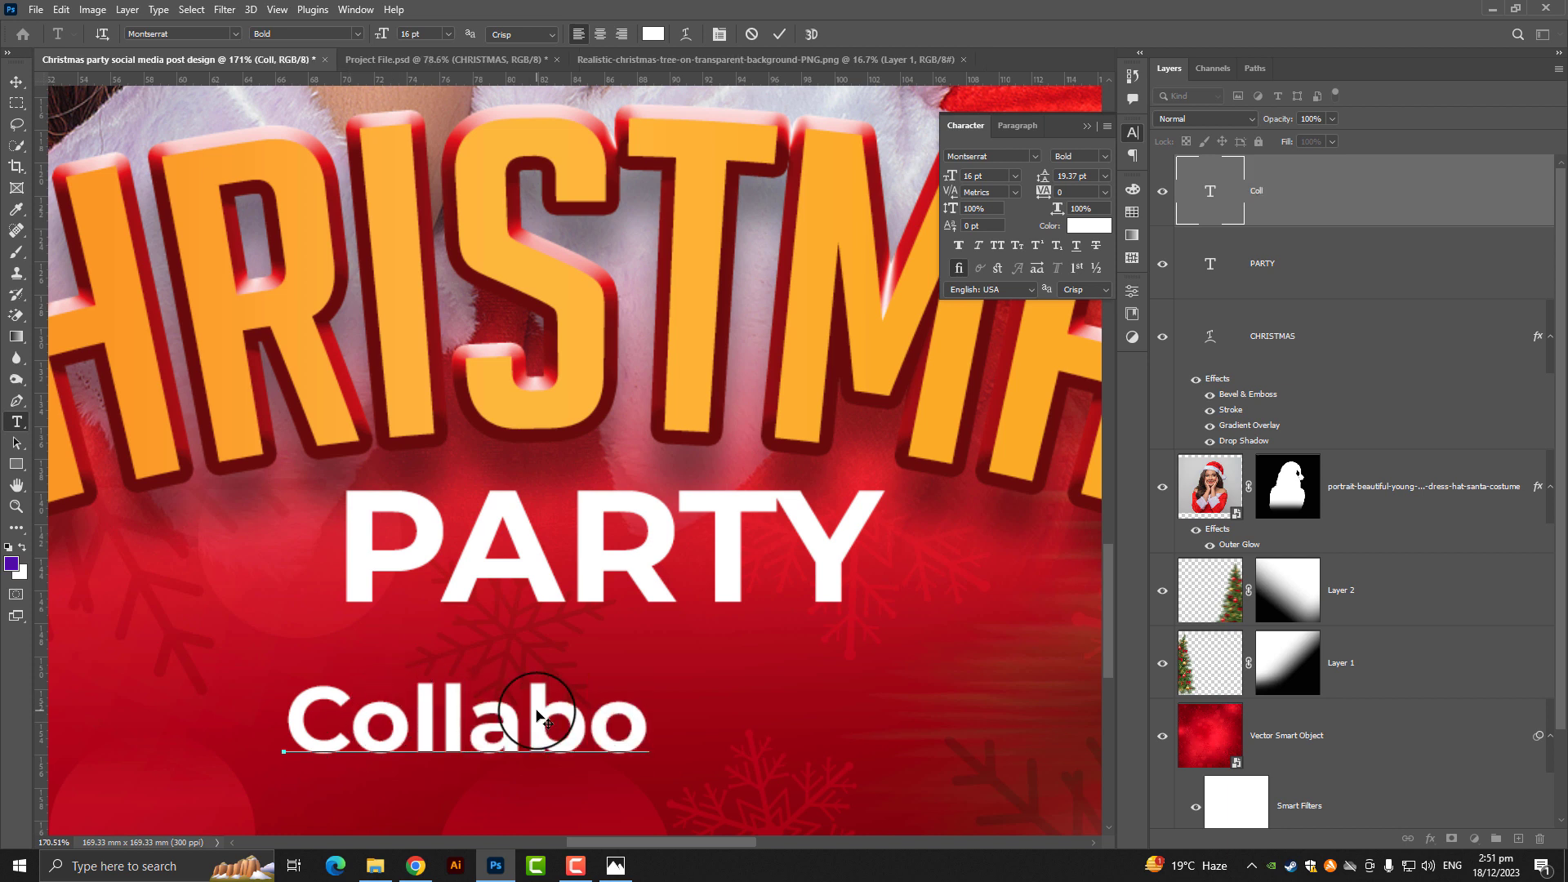
type("ration")
Step: Set Collaboration to the Trully Signature font in red #ff0000
key("ctrl+a")
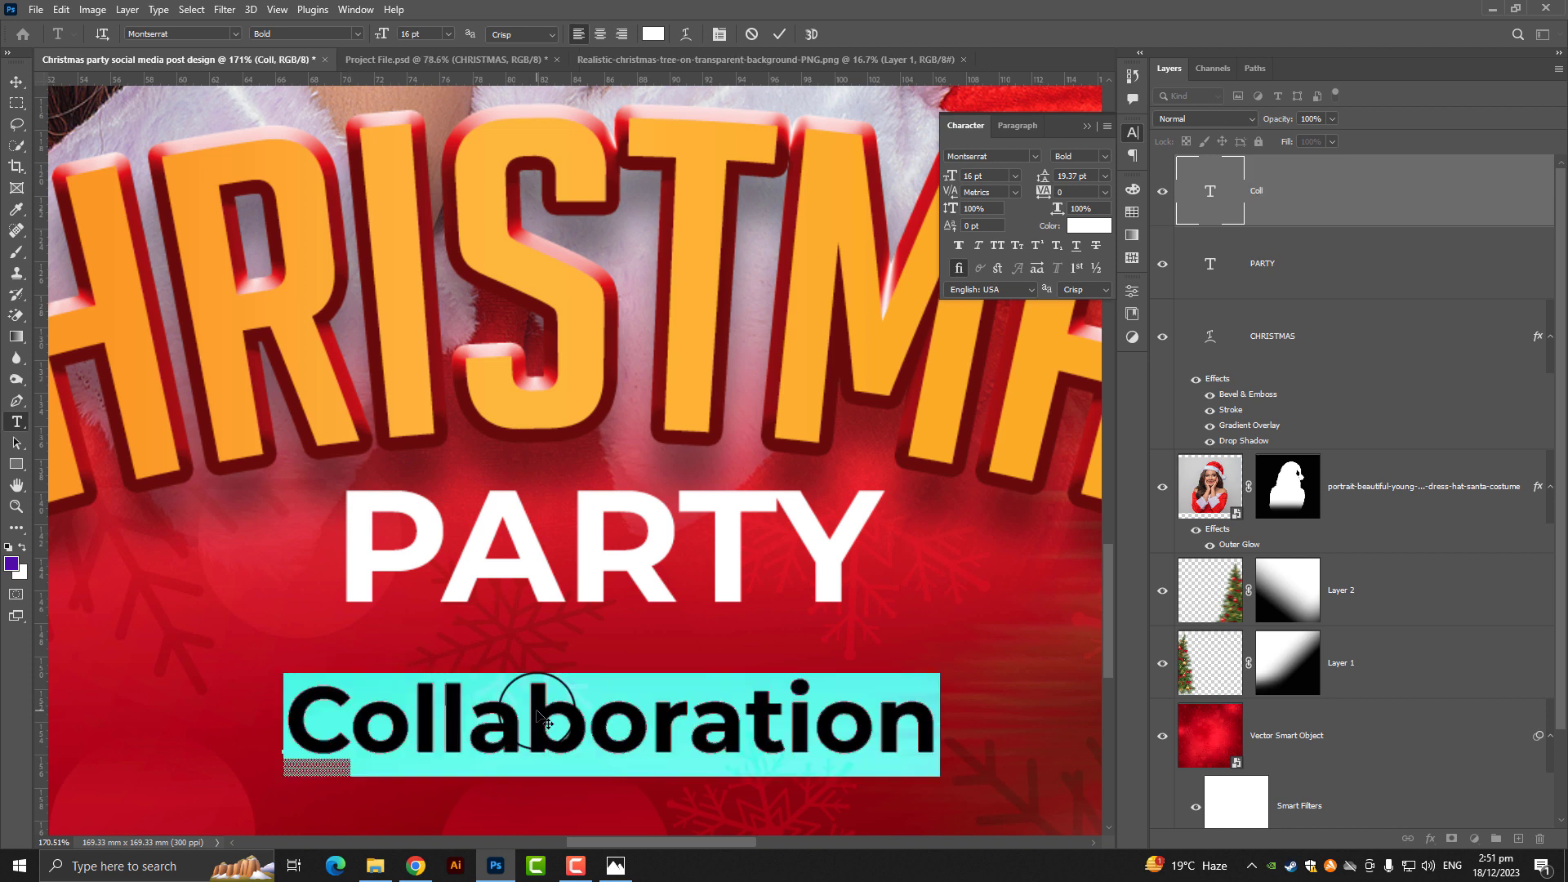
left_click(236, 35)
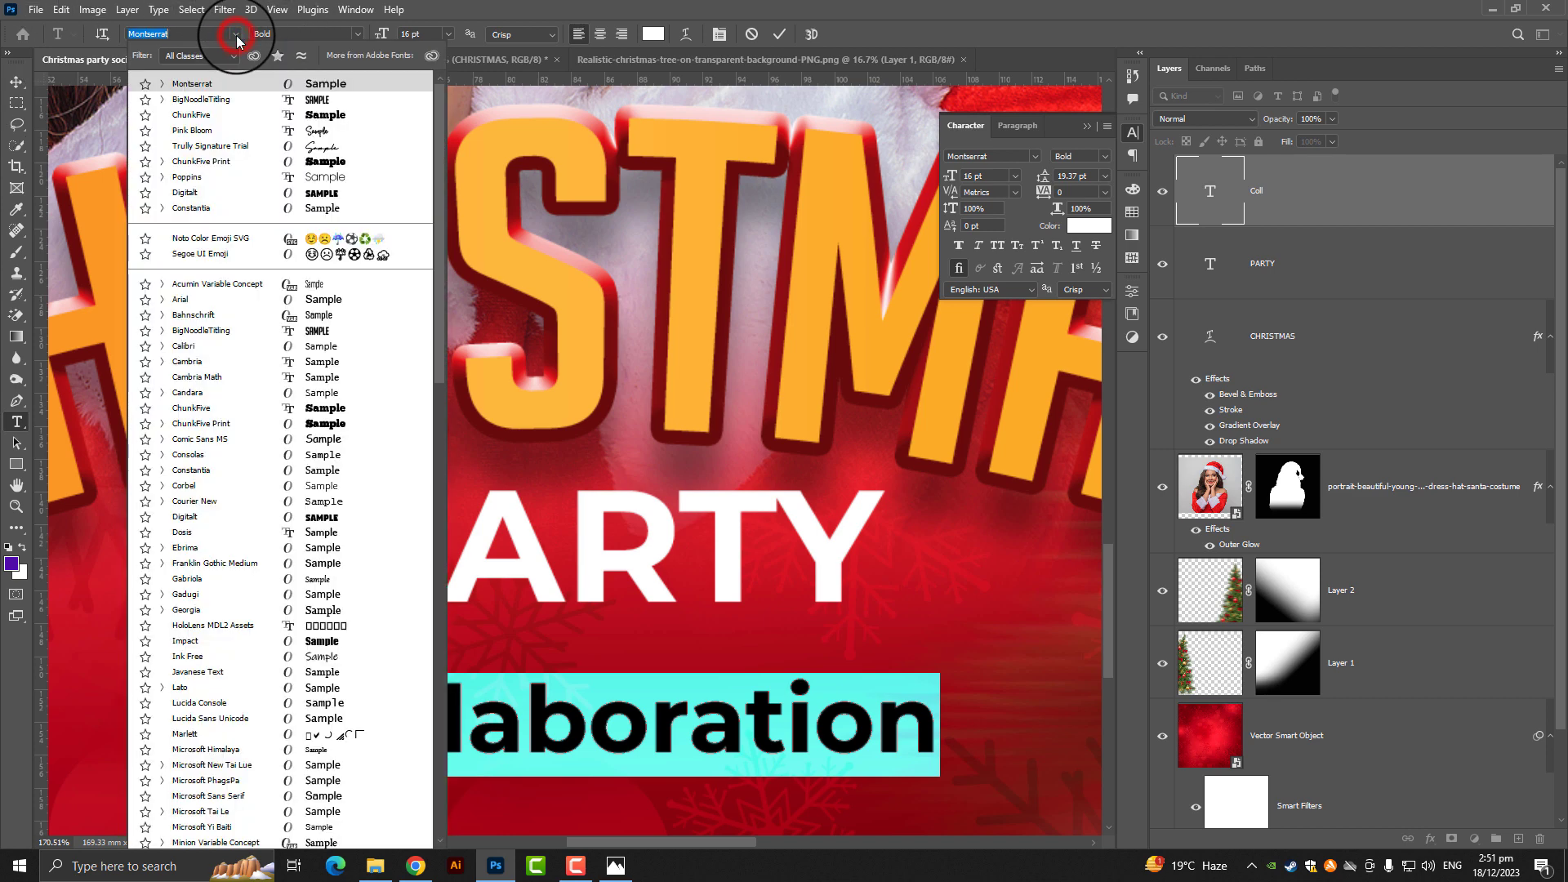
left_click(258, 147)
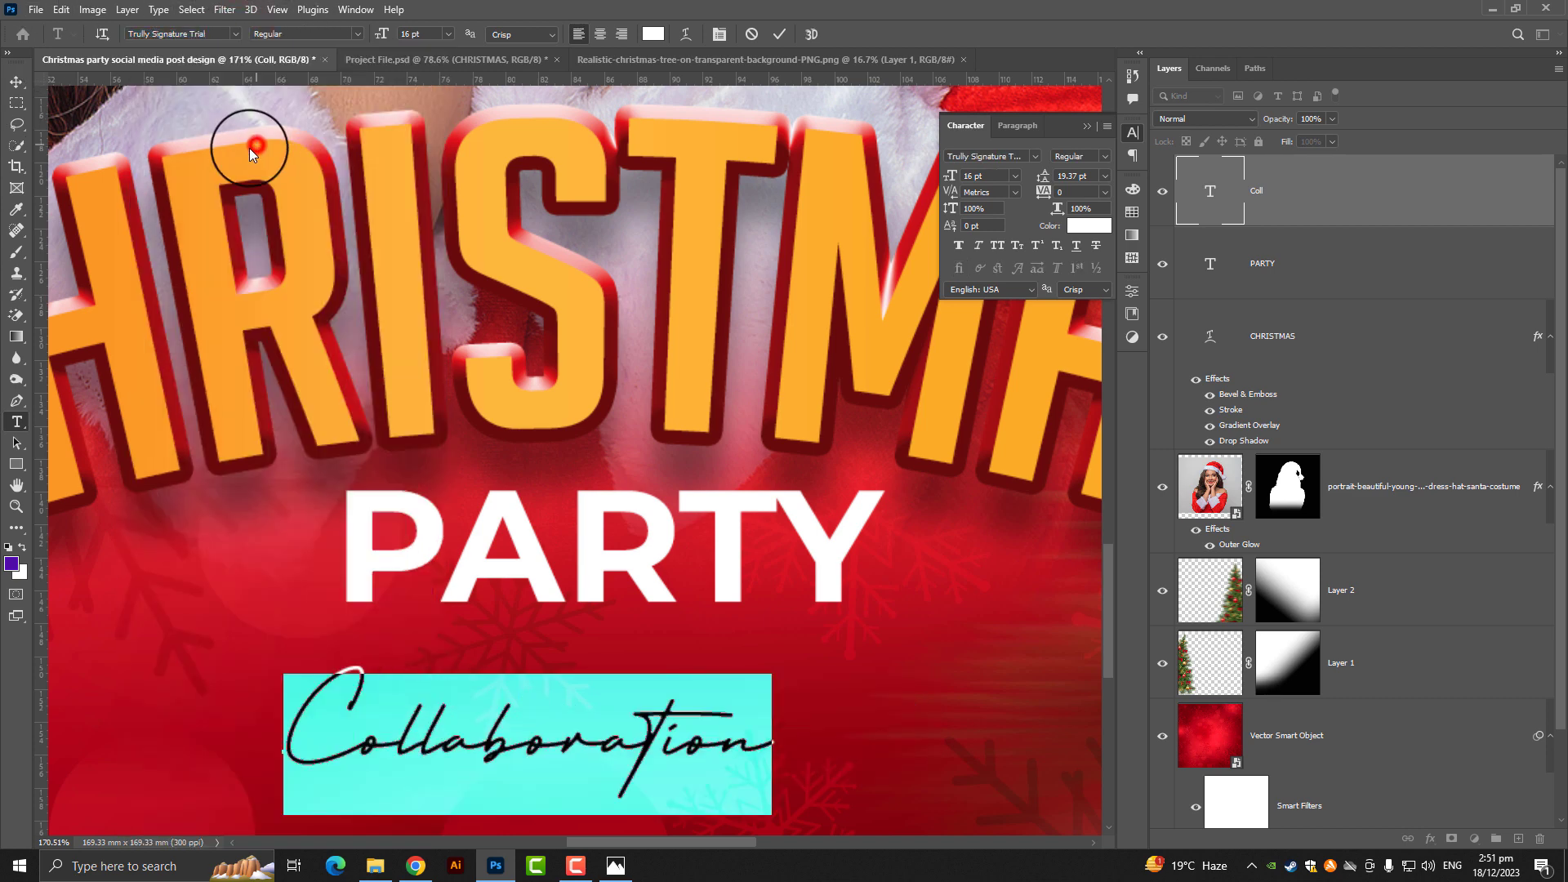
left_click(651, 34)
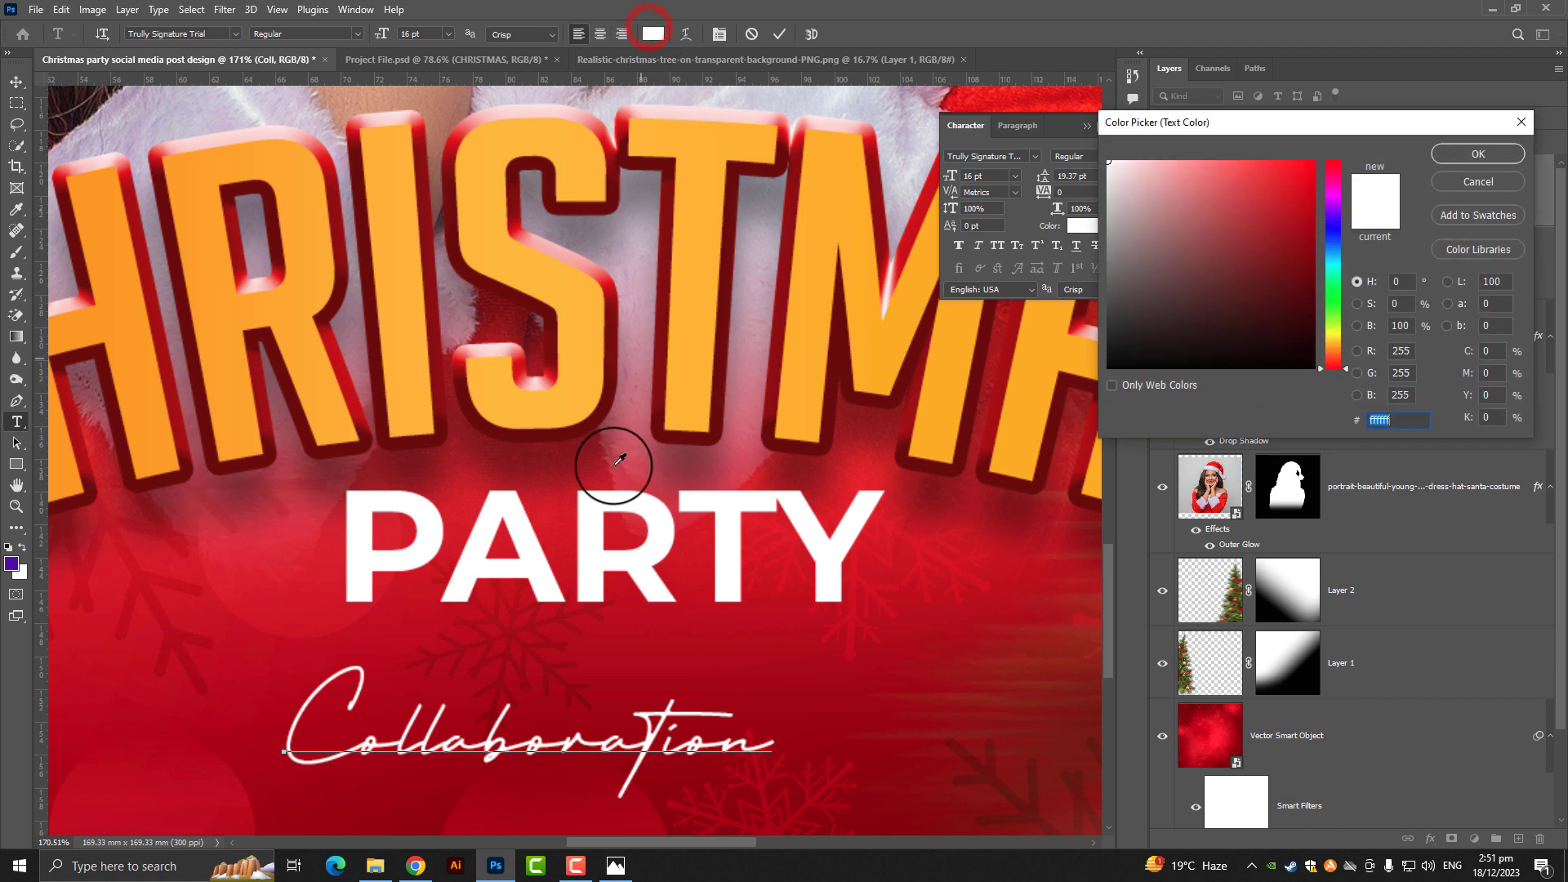
type("ff0000")
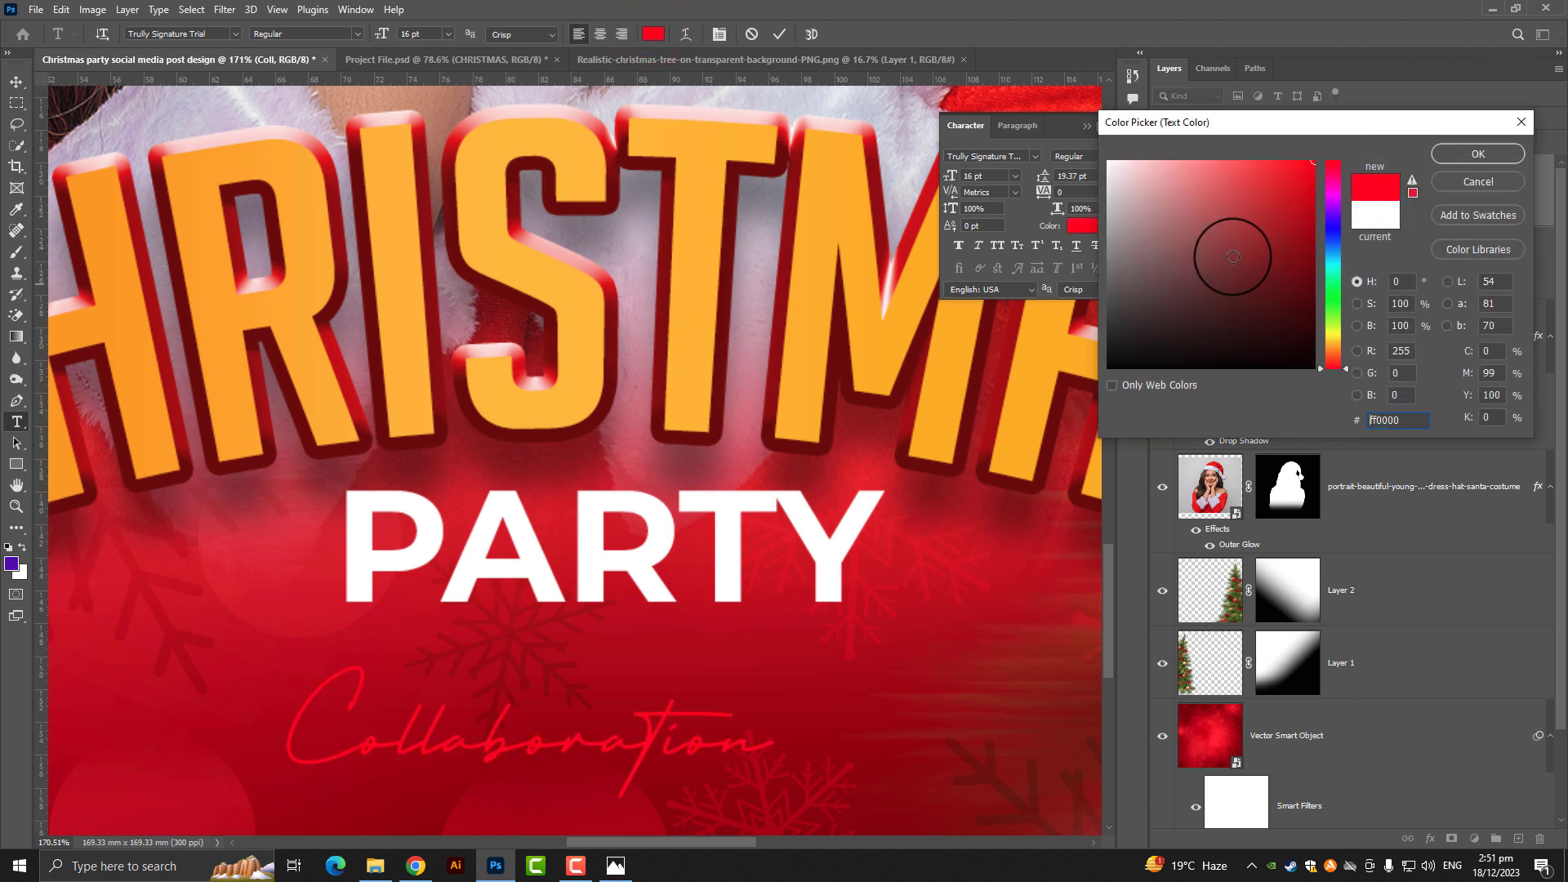
left_click(1467, 154)
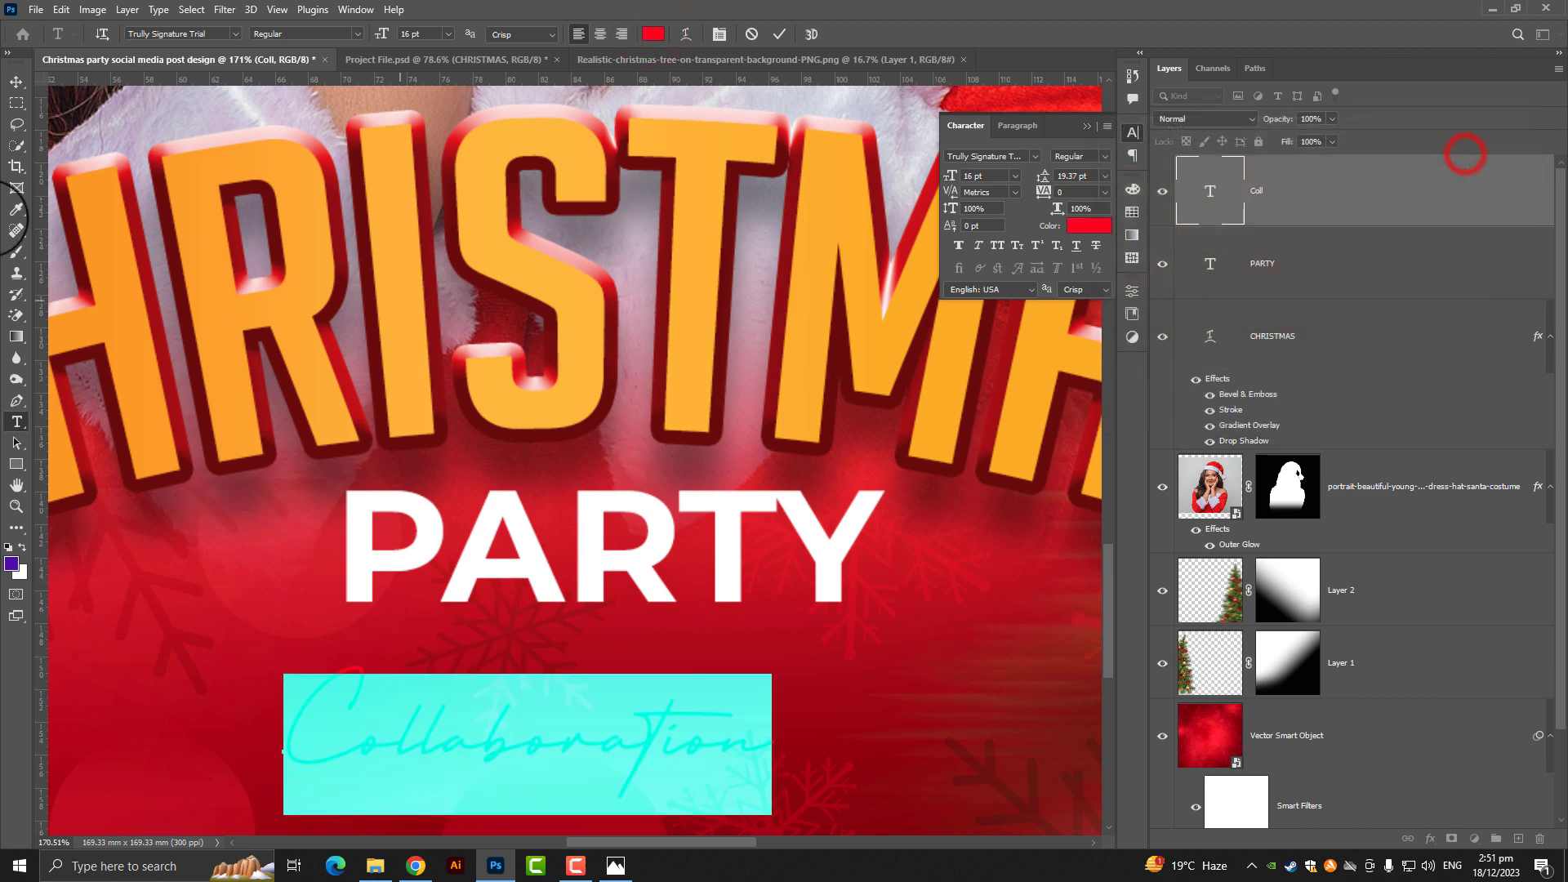
Step: Widen Collaboration and move it up to overlap PARTY's lower edge
left_click(14, 83)
left_click_drag(772, 739, 920, 738)
left_click_drag(684, 729, 682, 634)
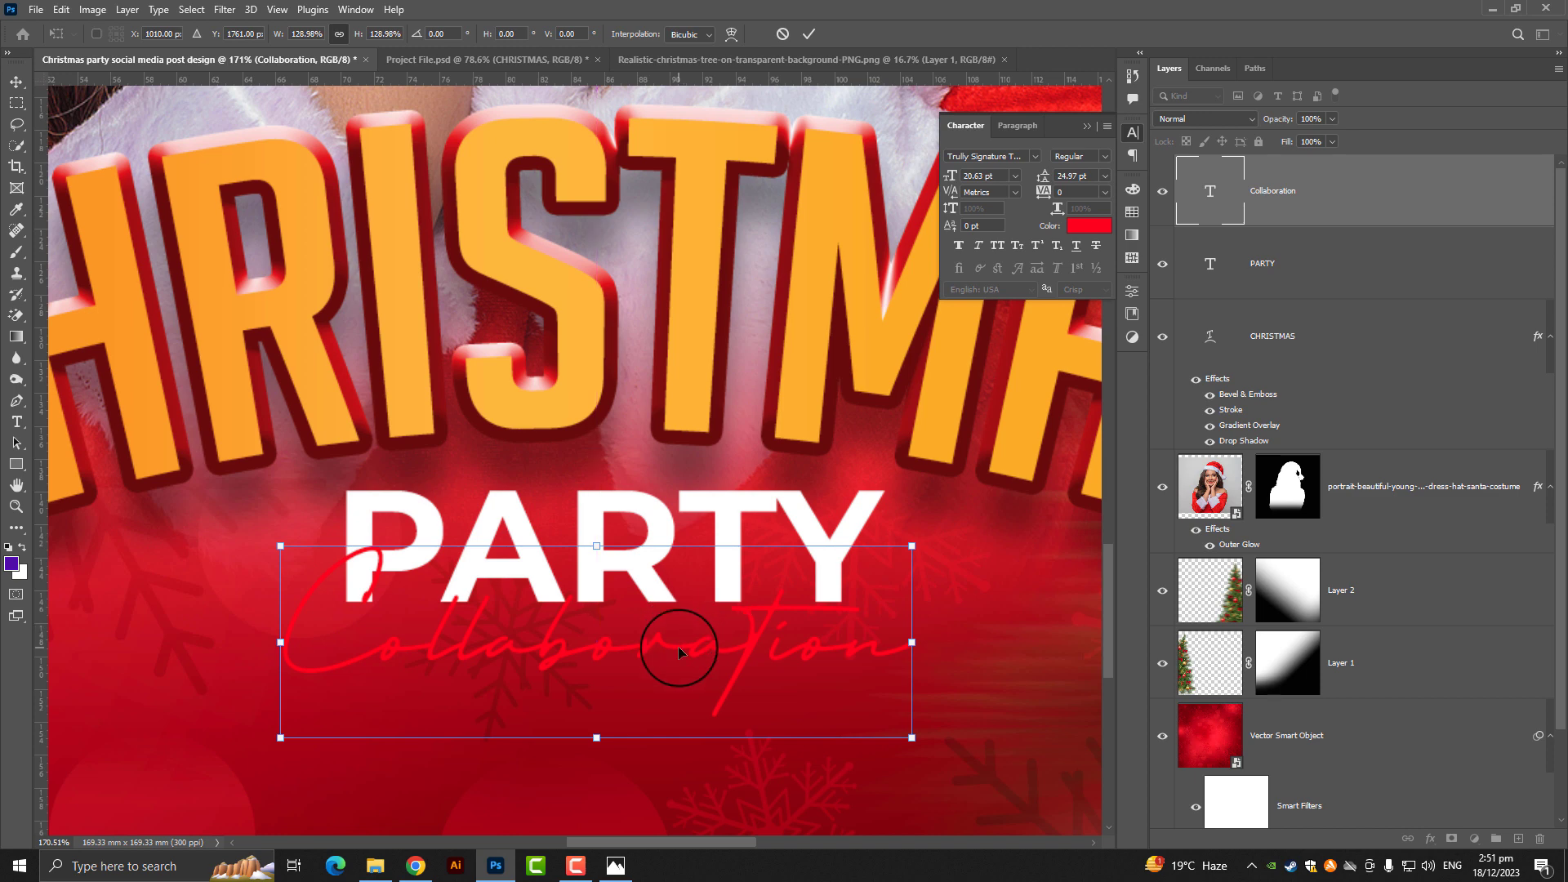
key("Return")
key("ctrl+0")
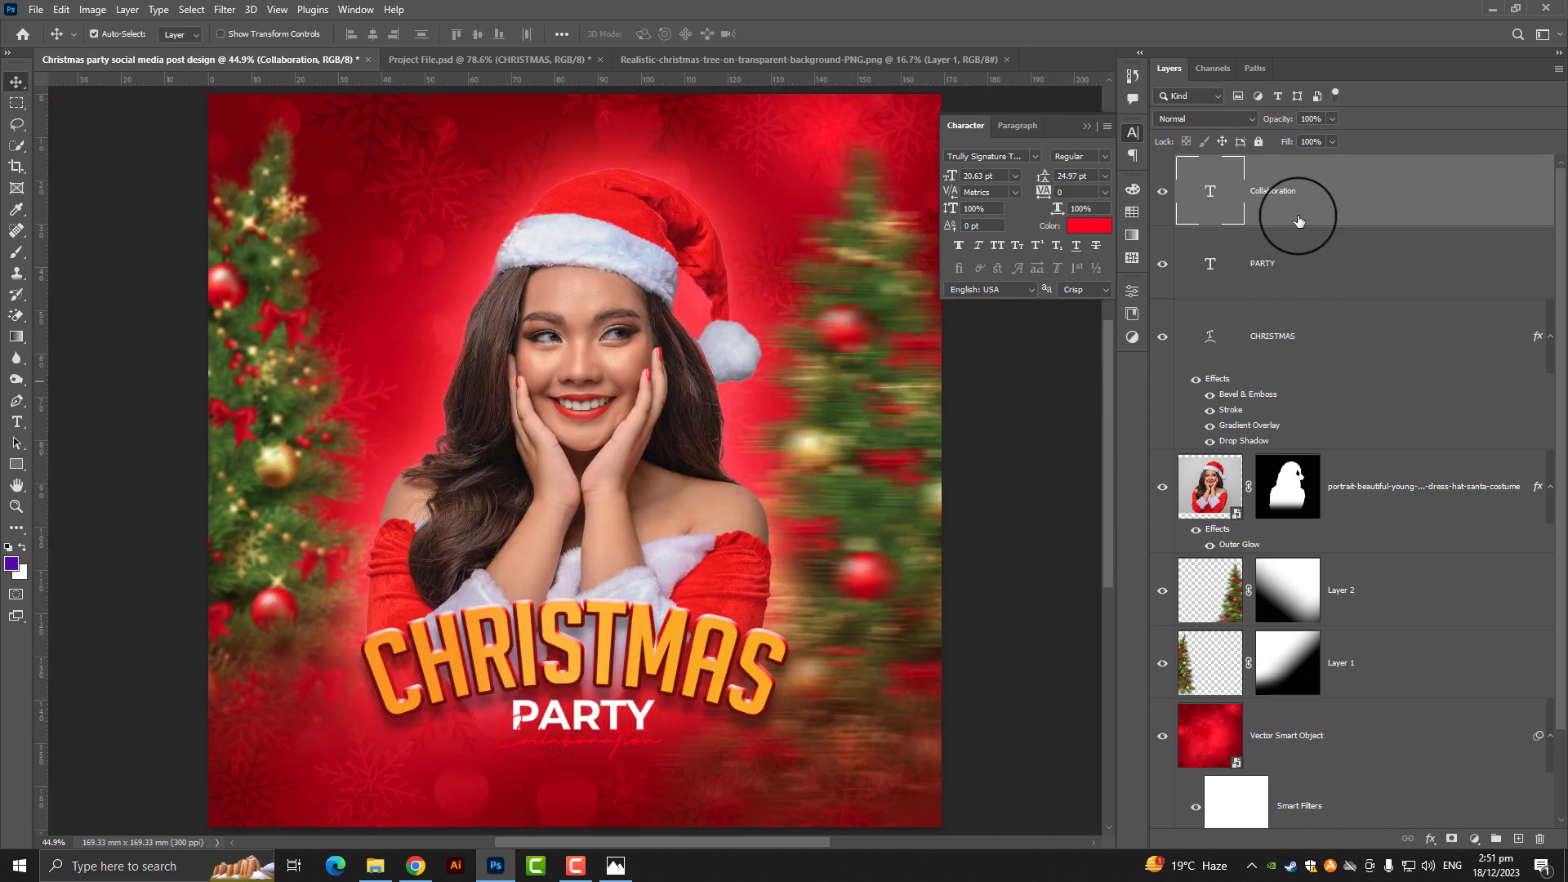
Step: Change the Collaboration text colour to a lighter red, #ff6363
right_click(1258, 217)
left_click(1108, 227)
mouse_move(1242, 168)
left_mouse_down()
mouse_move(1265, 200)
mouse_move(1238, 133)
left_mouse_up()
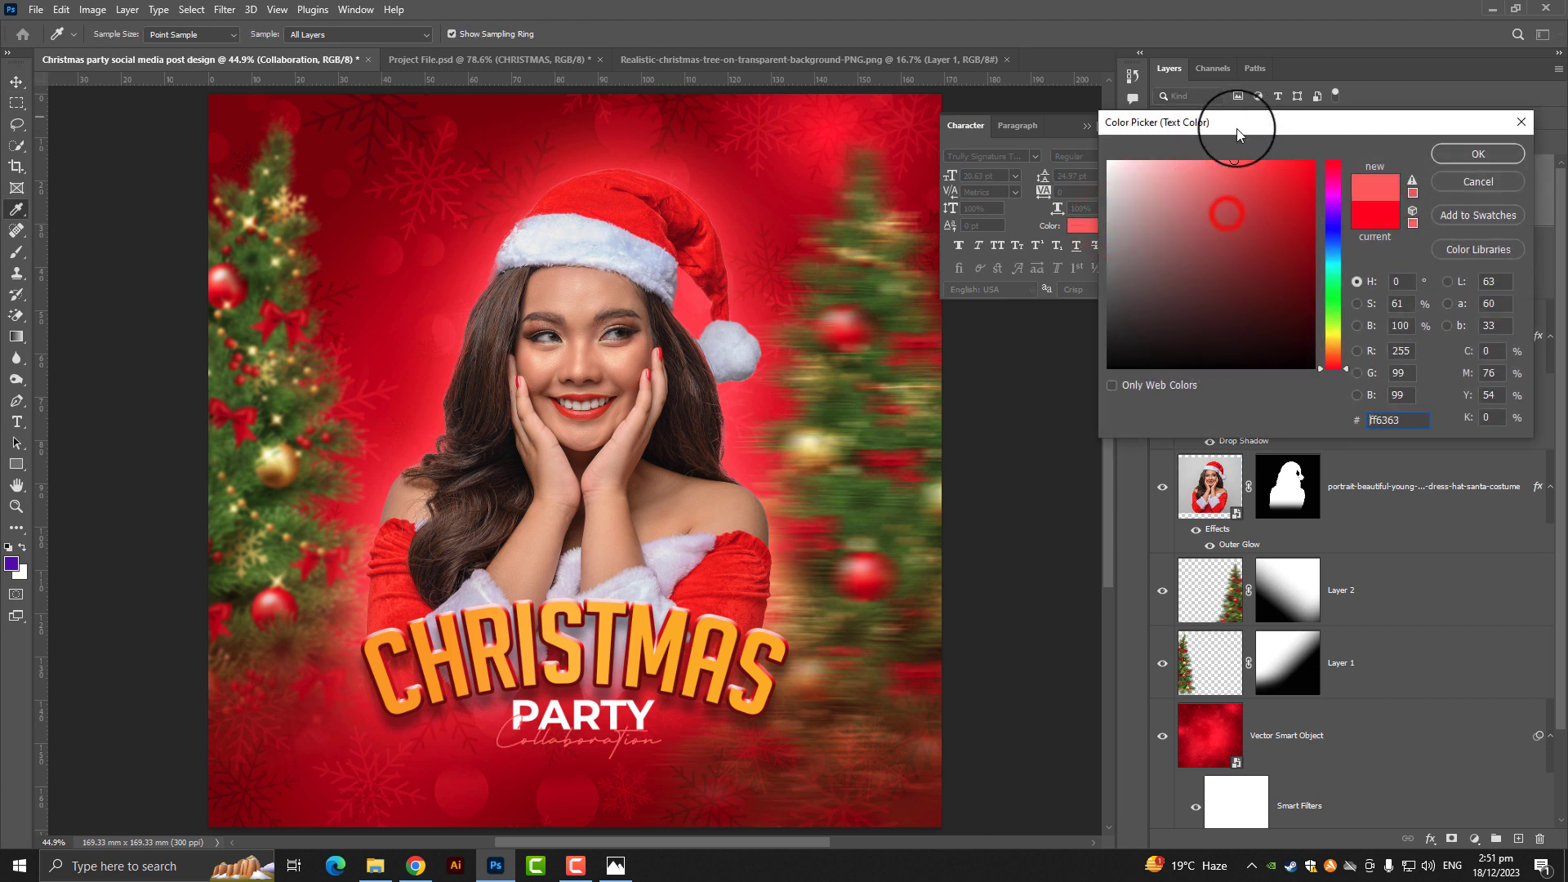
left_click(1450, 152)
Step: Add a Drop Shadow of size 13 and an Outer Glow to Collaboration
right_click(1348, 190)
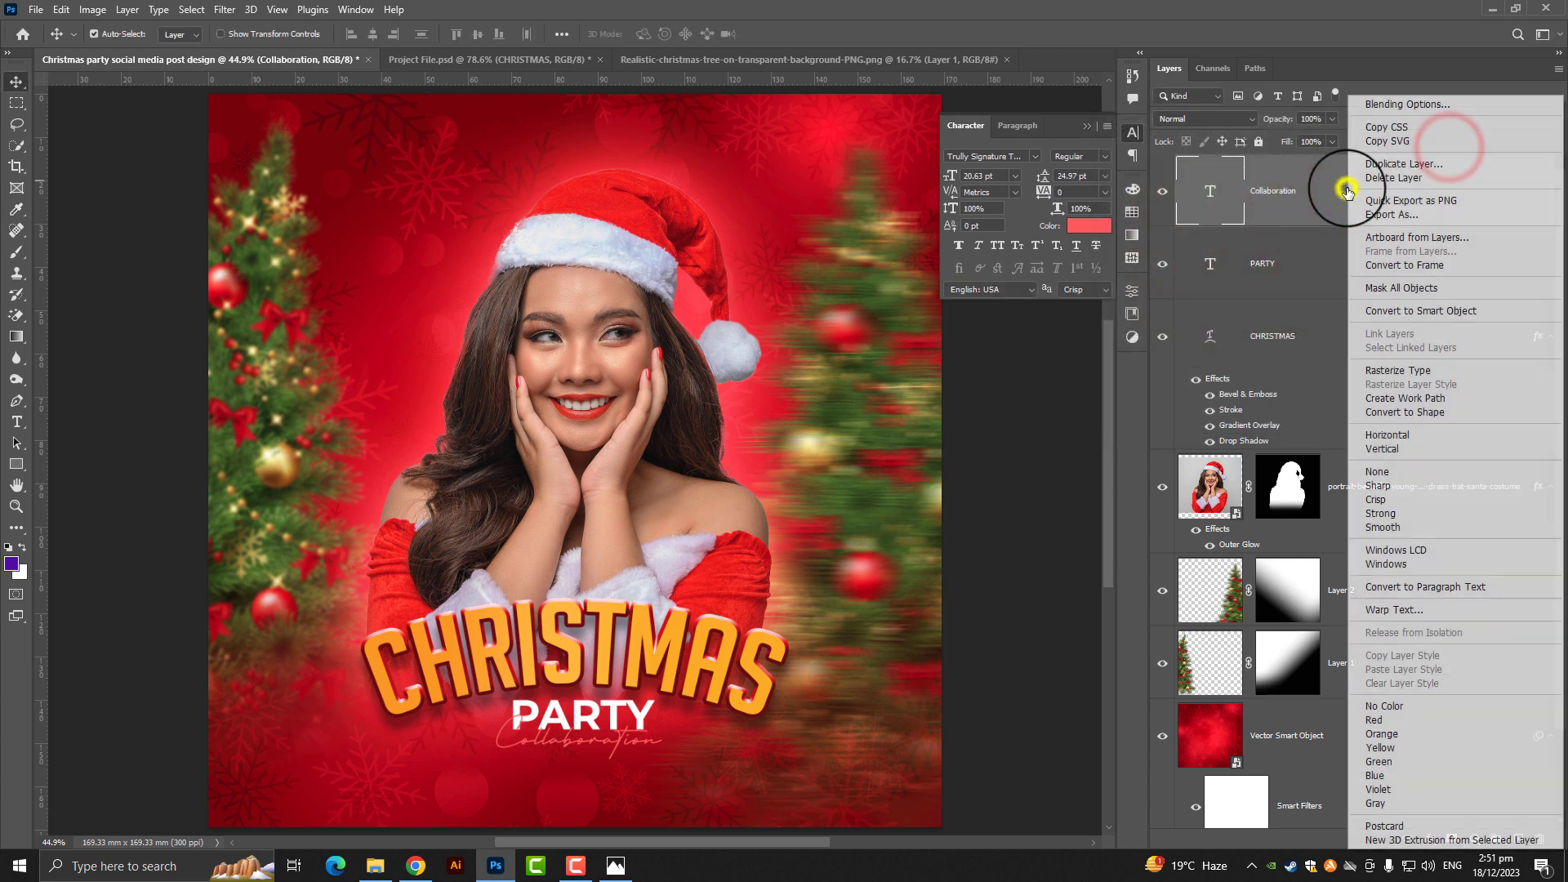
left_click(1380, 105)
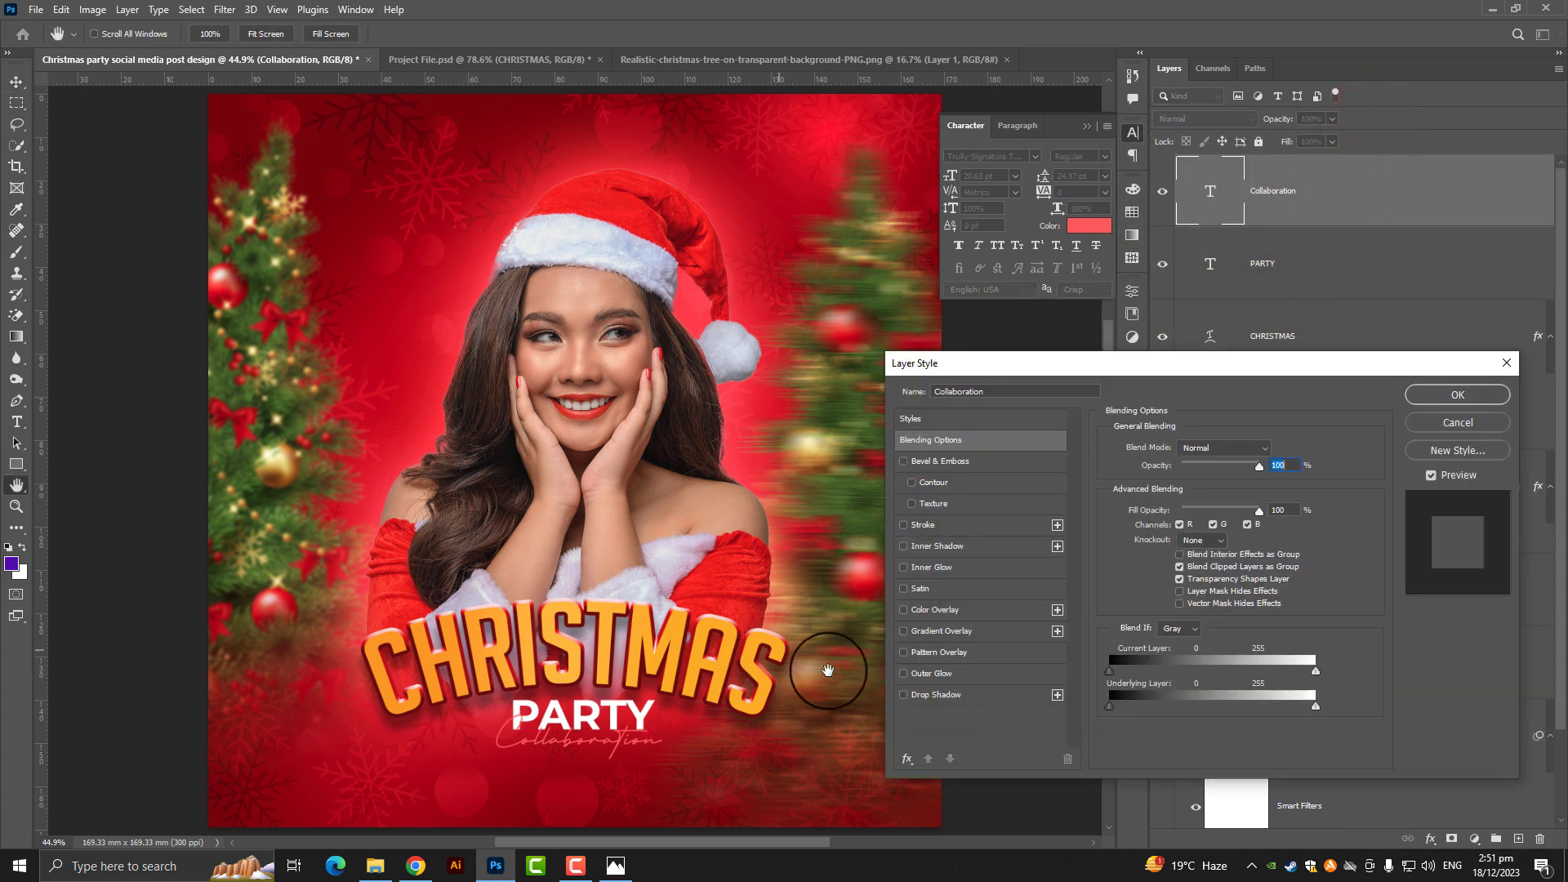
left_click(932, 694)
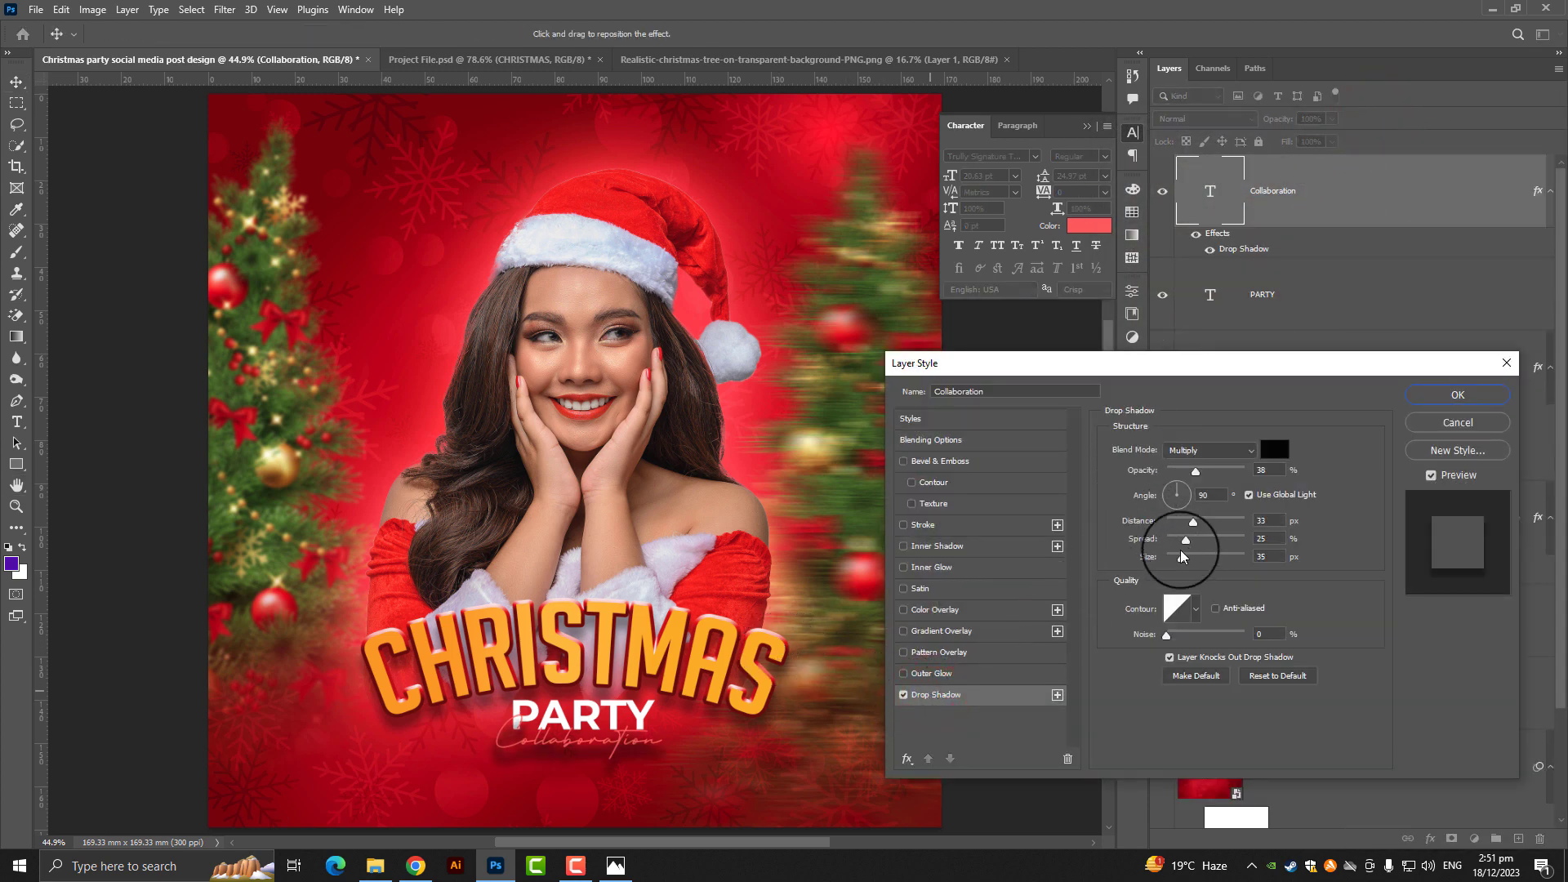
left_click_drag(1205, 563, 1180, 561)
left_click(929, 673)
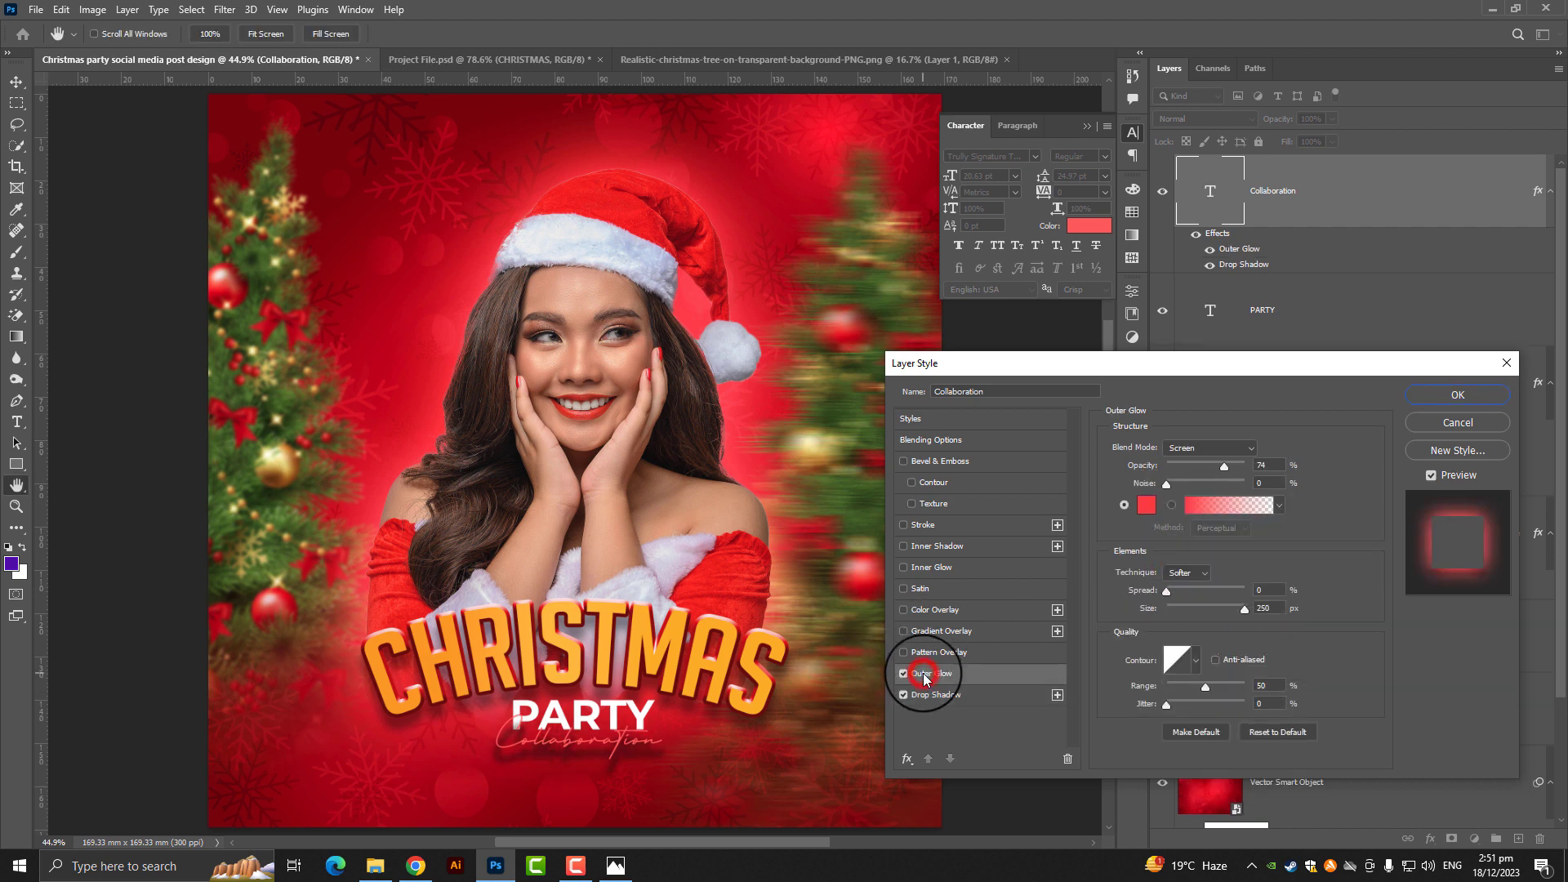
left_click(1428, 397)
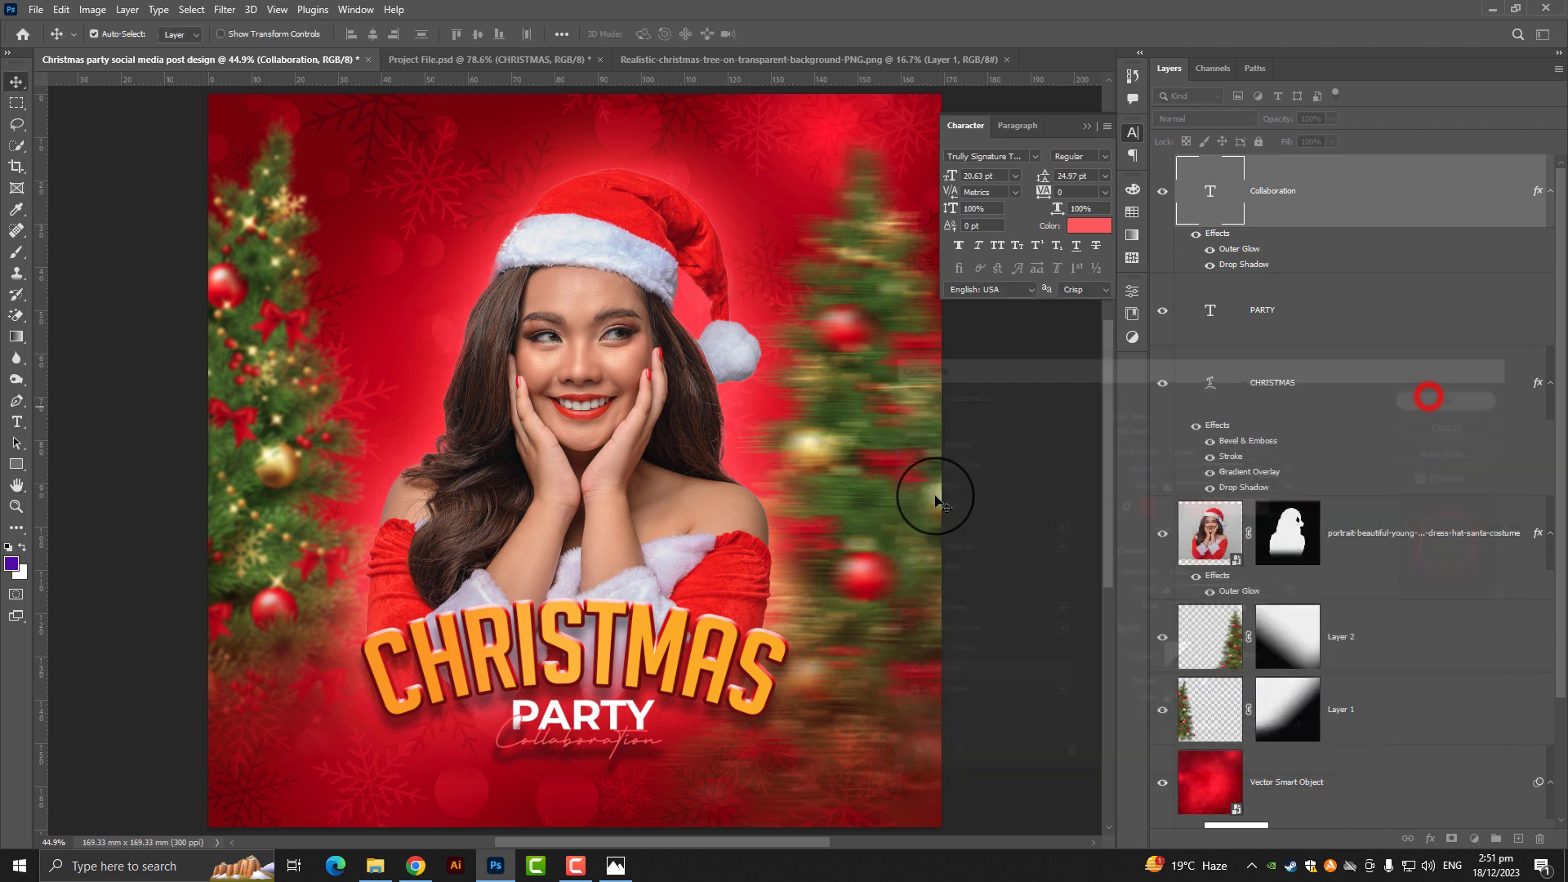
scroll(537, 495, "down", 1)
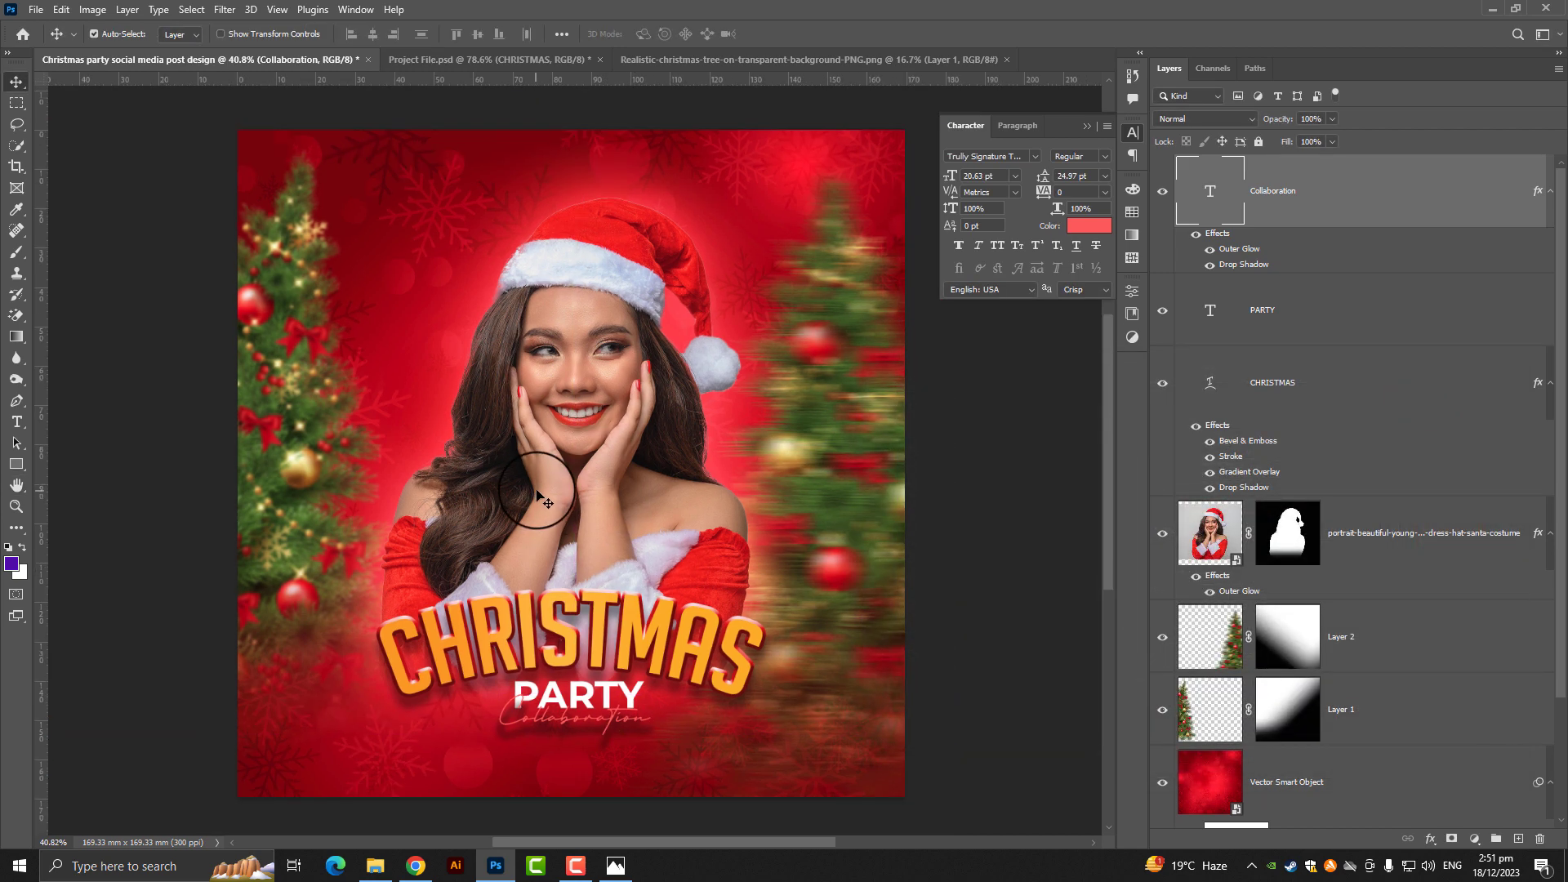
Step: Move the gift box onto the Santa hat and the blurred ornament beside the left tree
left_click(1087, 127)
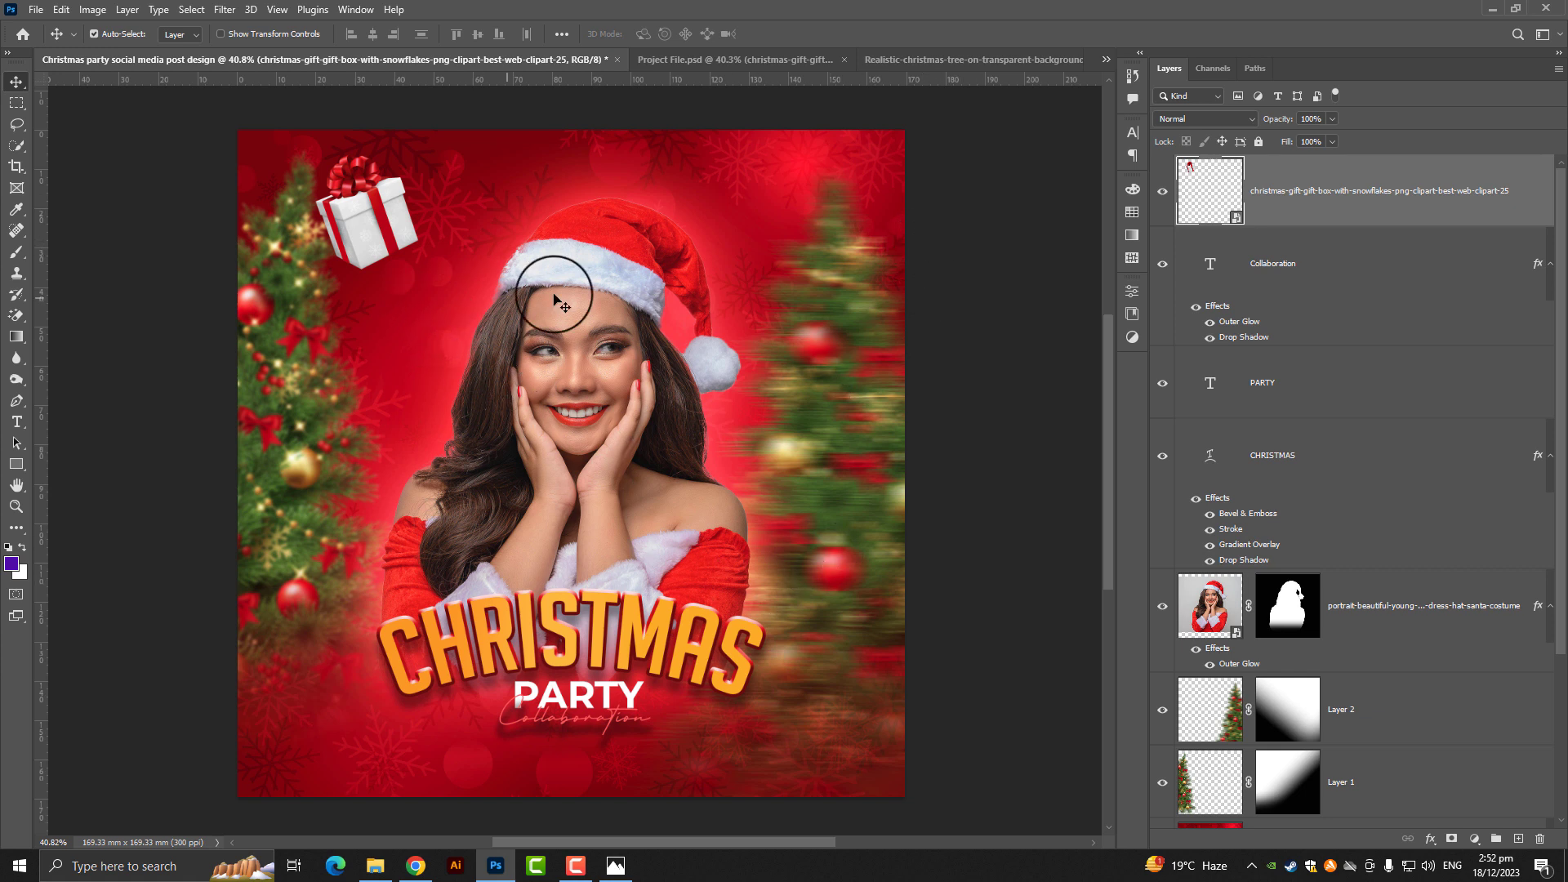
left_click_drag(369, 217, 850, 305)
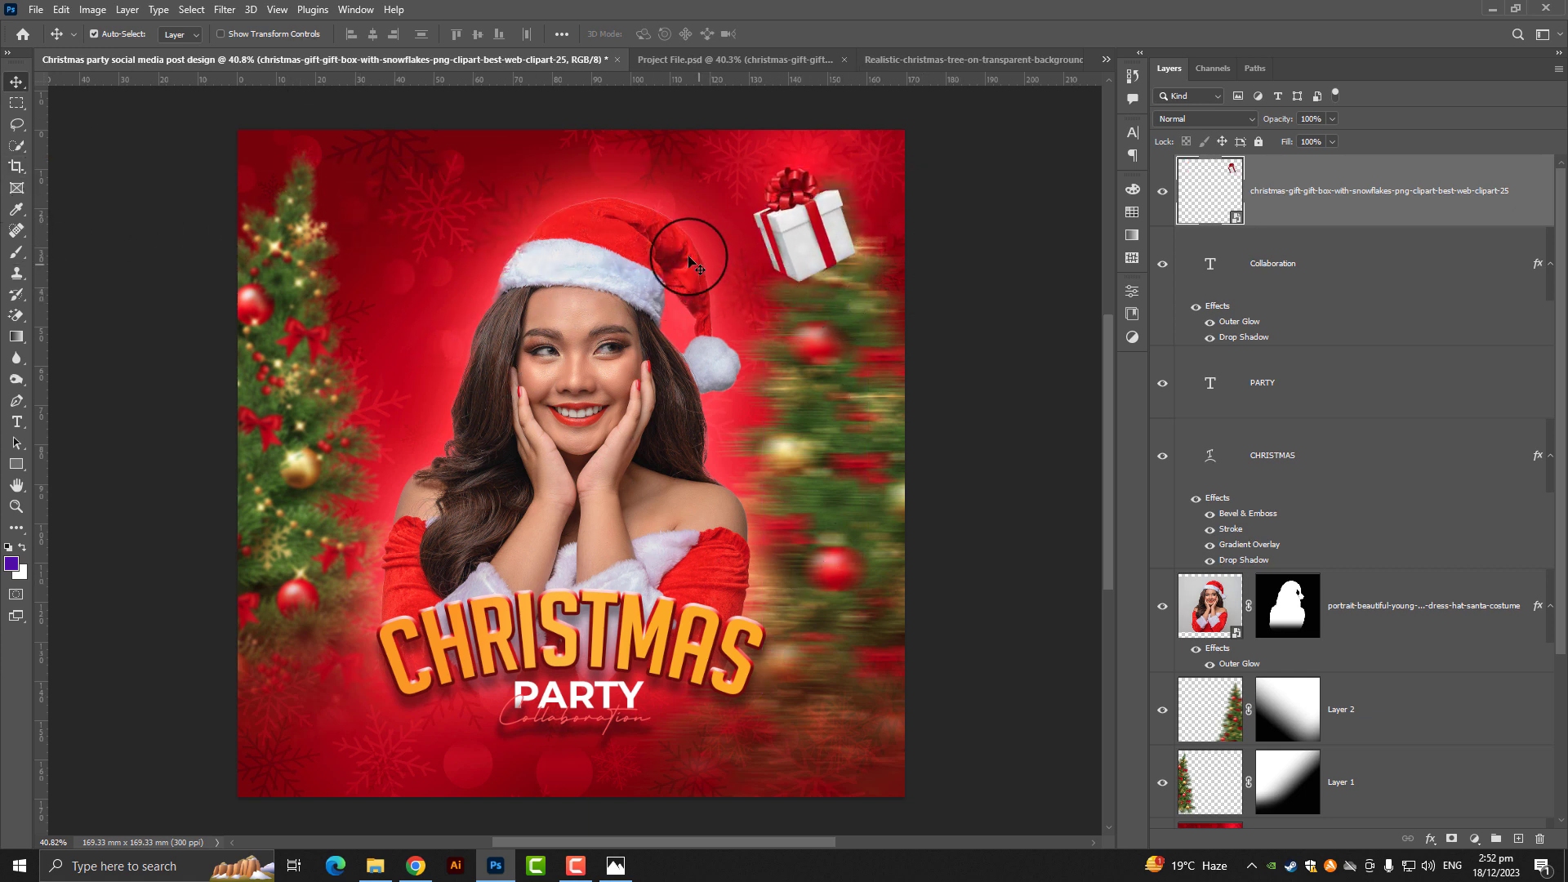
mouse_move(319, 347)
left_mouse_down()
mouse_move(323, 327)
mouse_move(859, 602)
left_mouse_up()
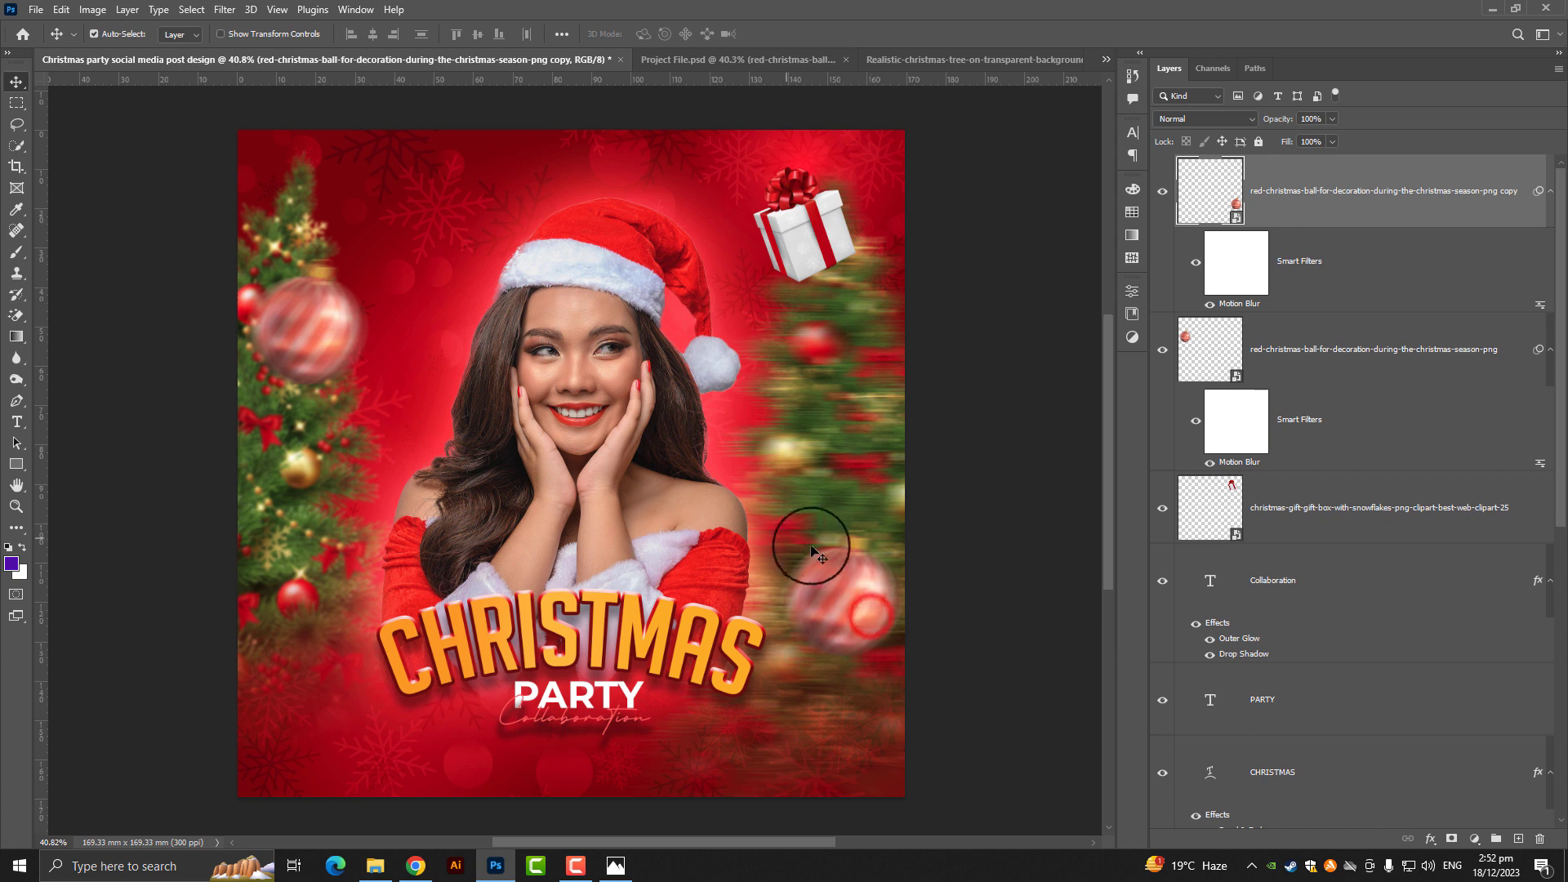
Step: Resize the copied ornament ball and place it lower beside the right tree
key("ctrl+t")
left_click(787, 333)
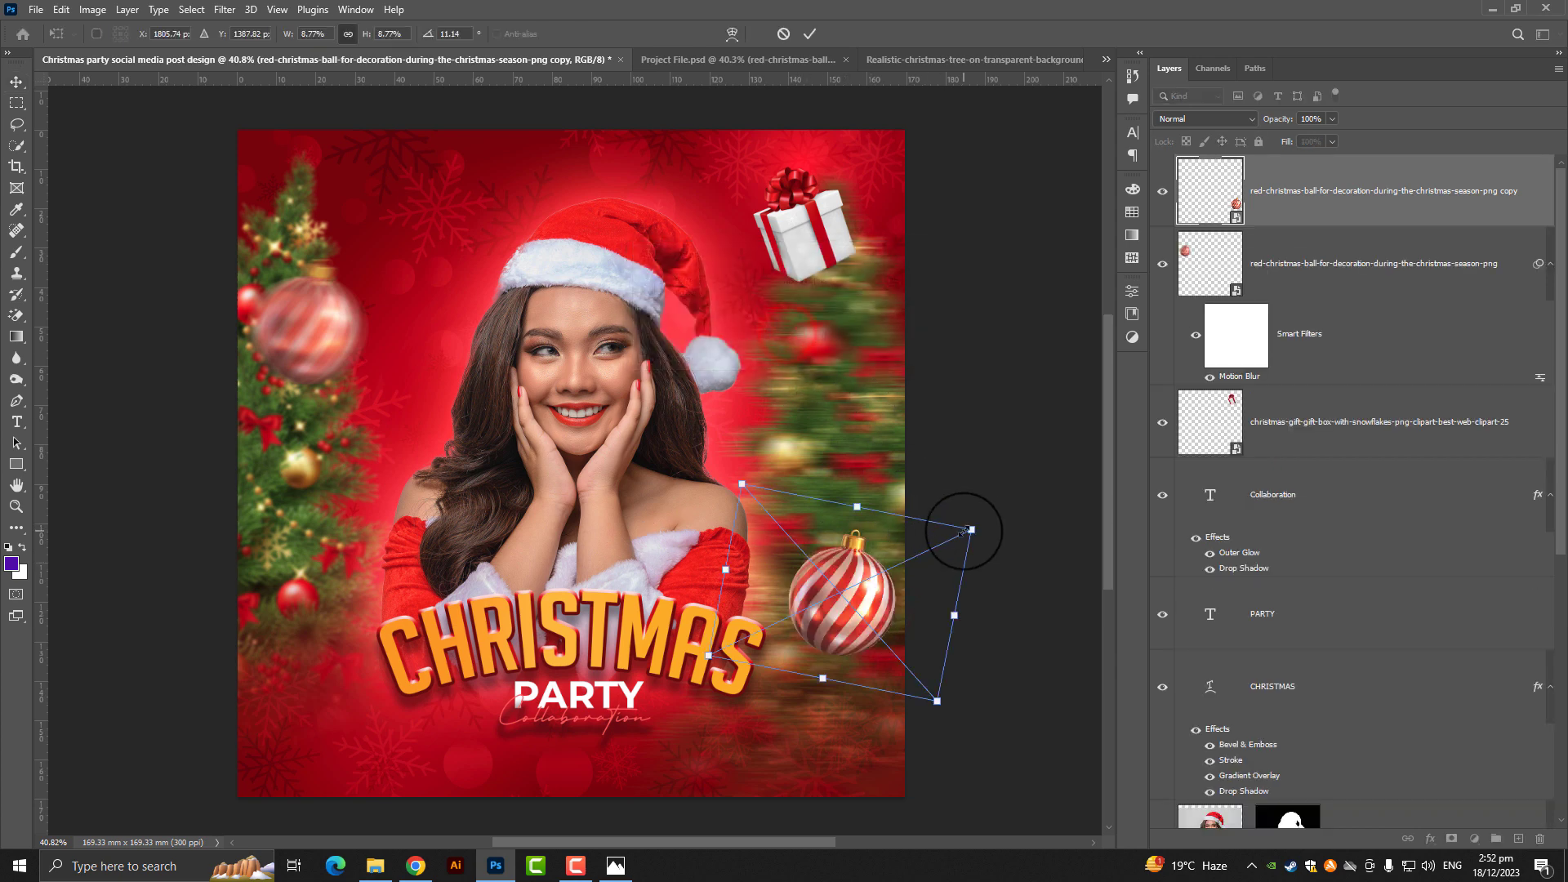
key("Return")
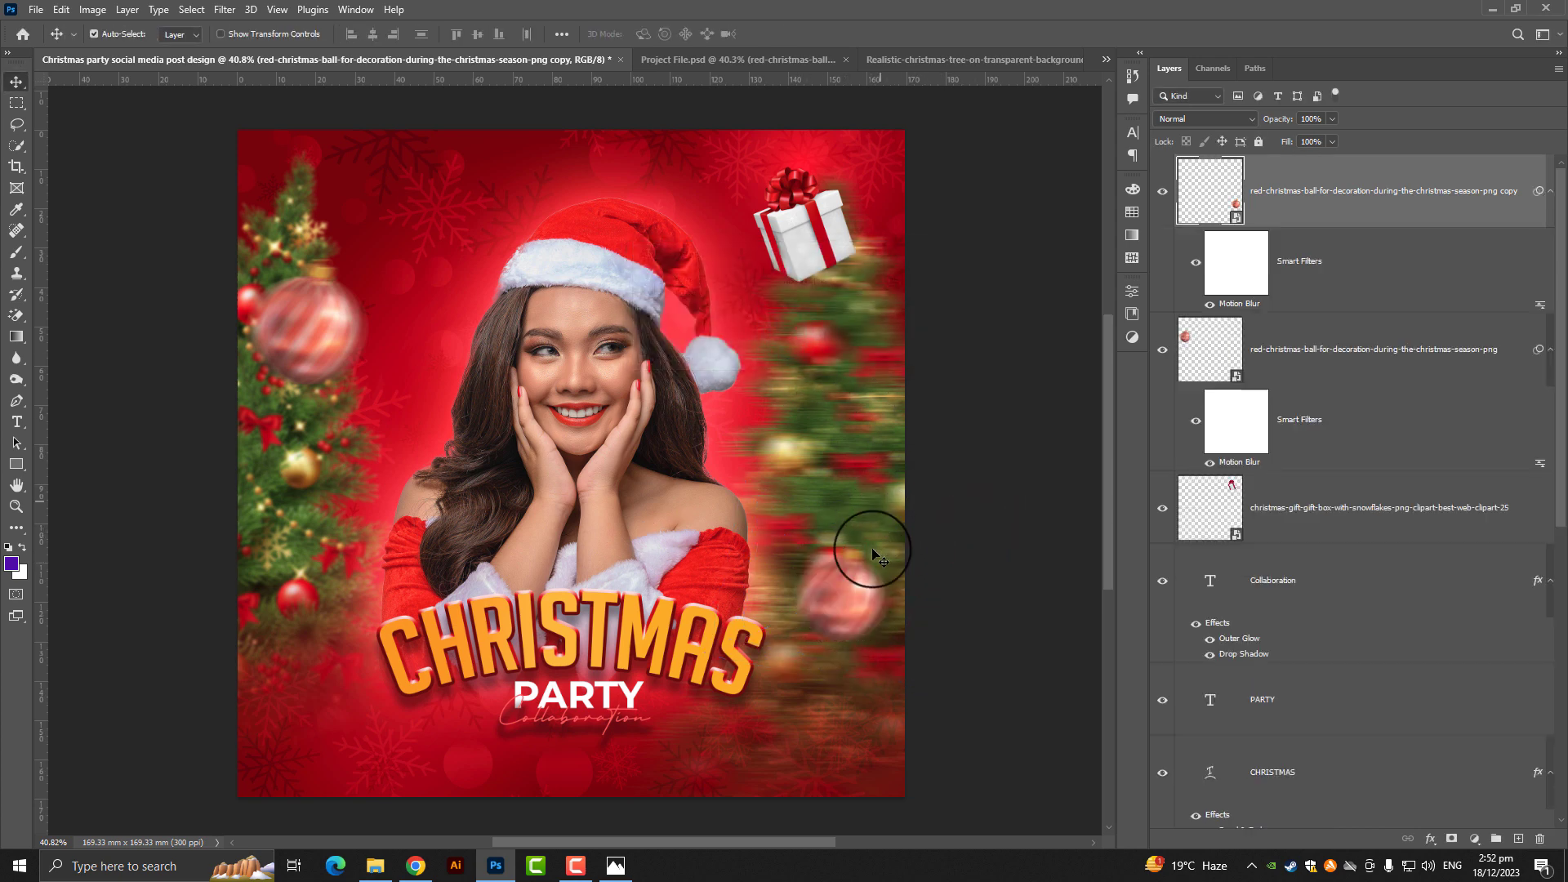
left_click_drag(868, 549, 833, 591)
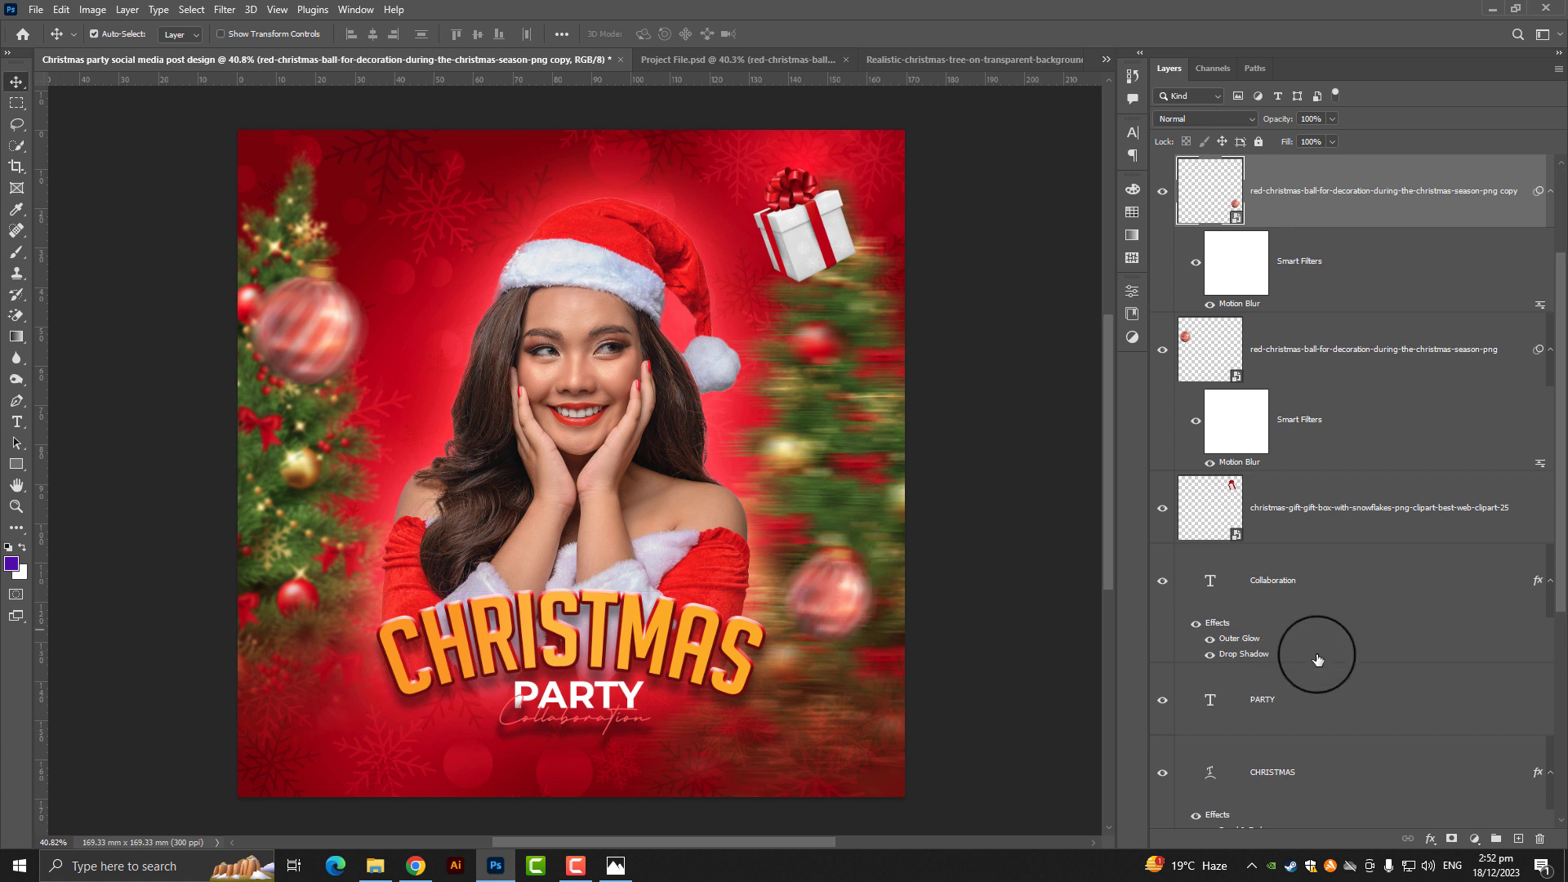
scroll(1335, 643, "down", 5)
left_click(1384, 628)
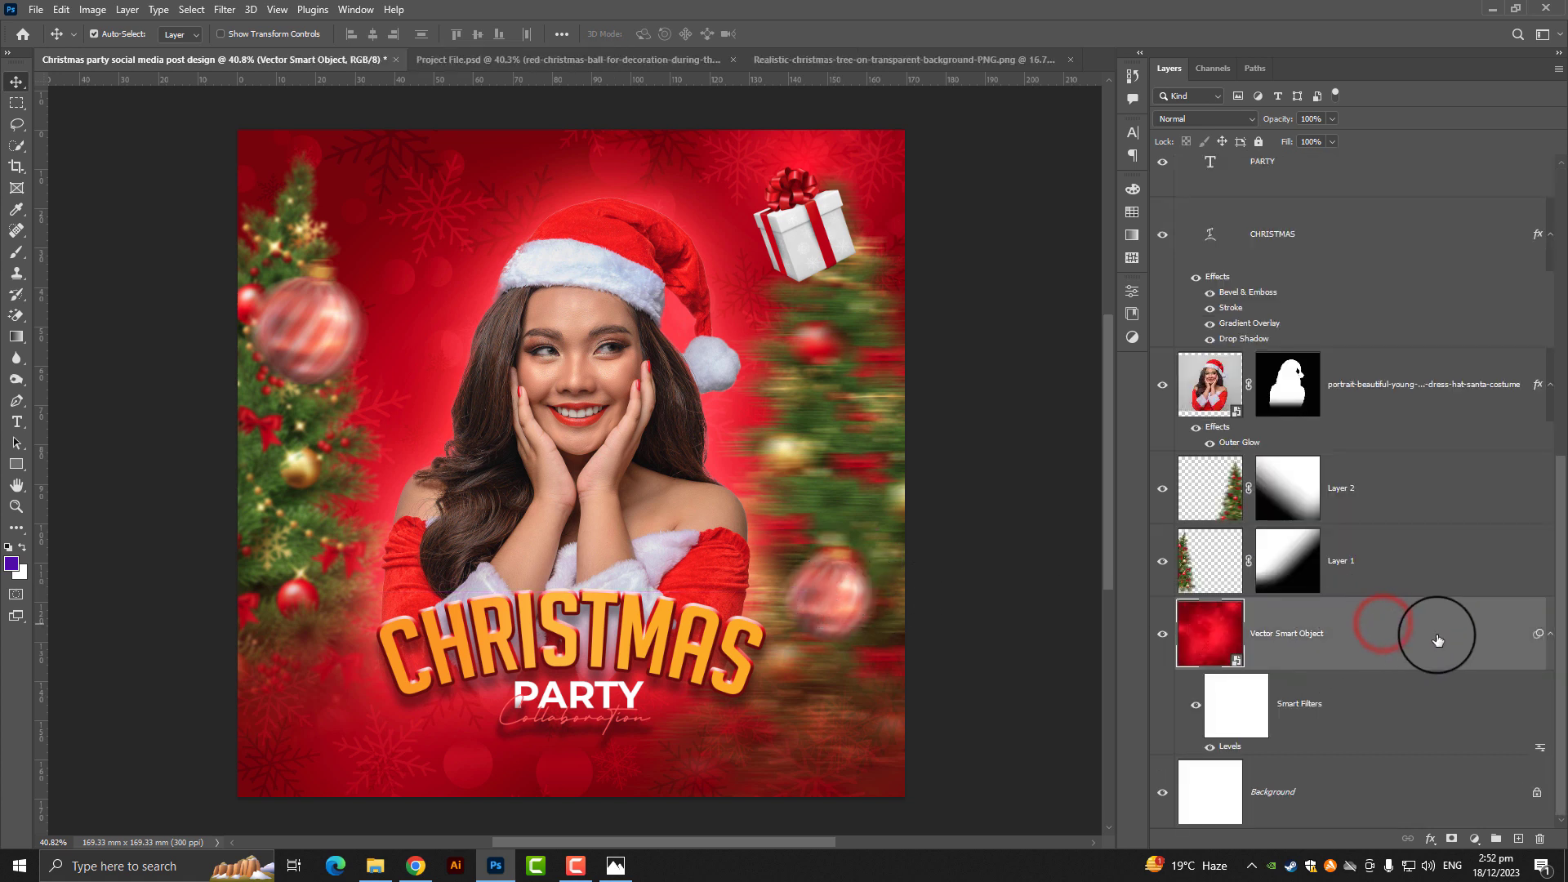
Step: Add a Gradient fill layer above the right tree layer, Layer 2
left_click(1407, 465)
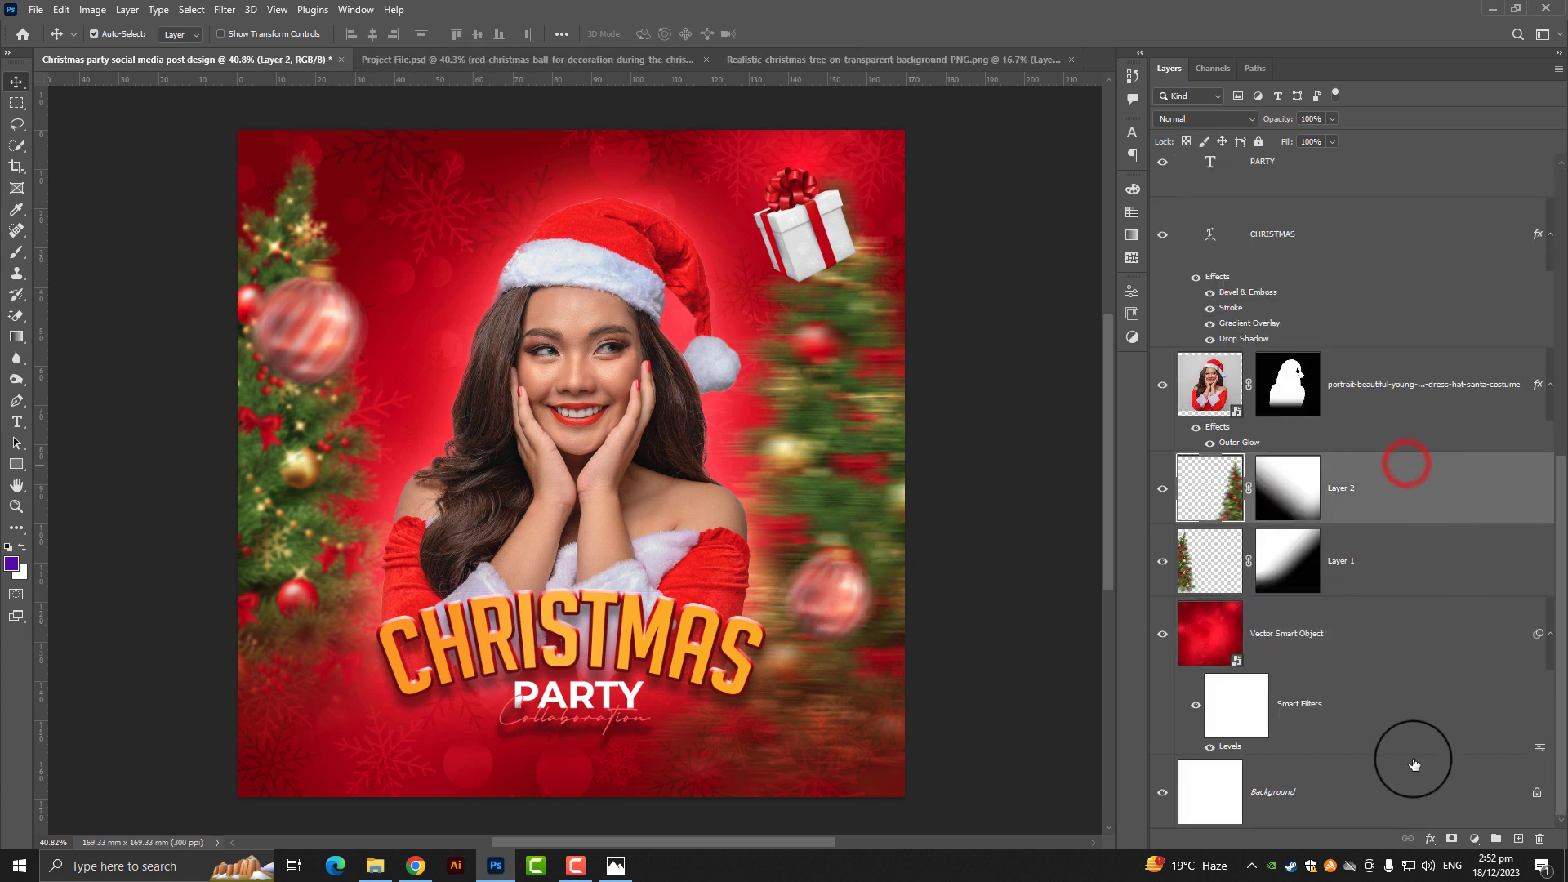
left_click(1485, 845)
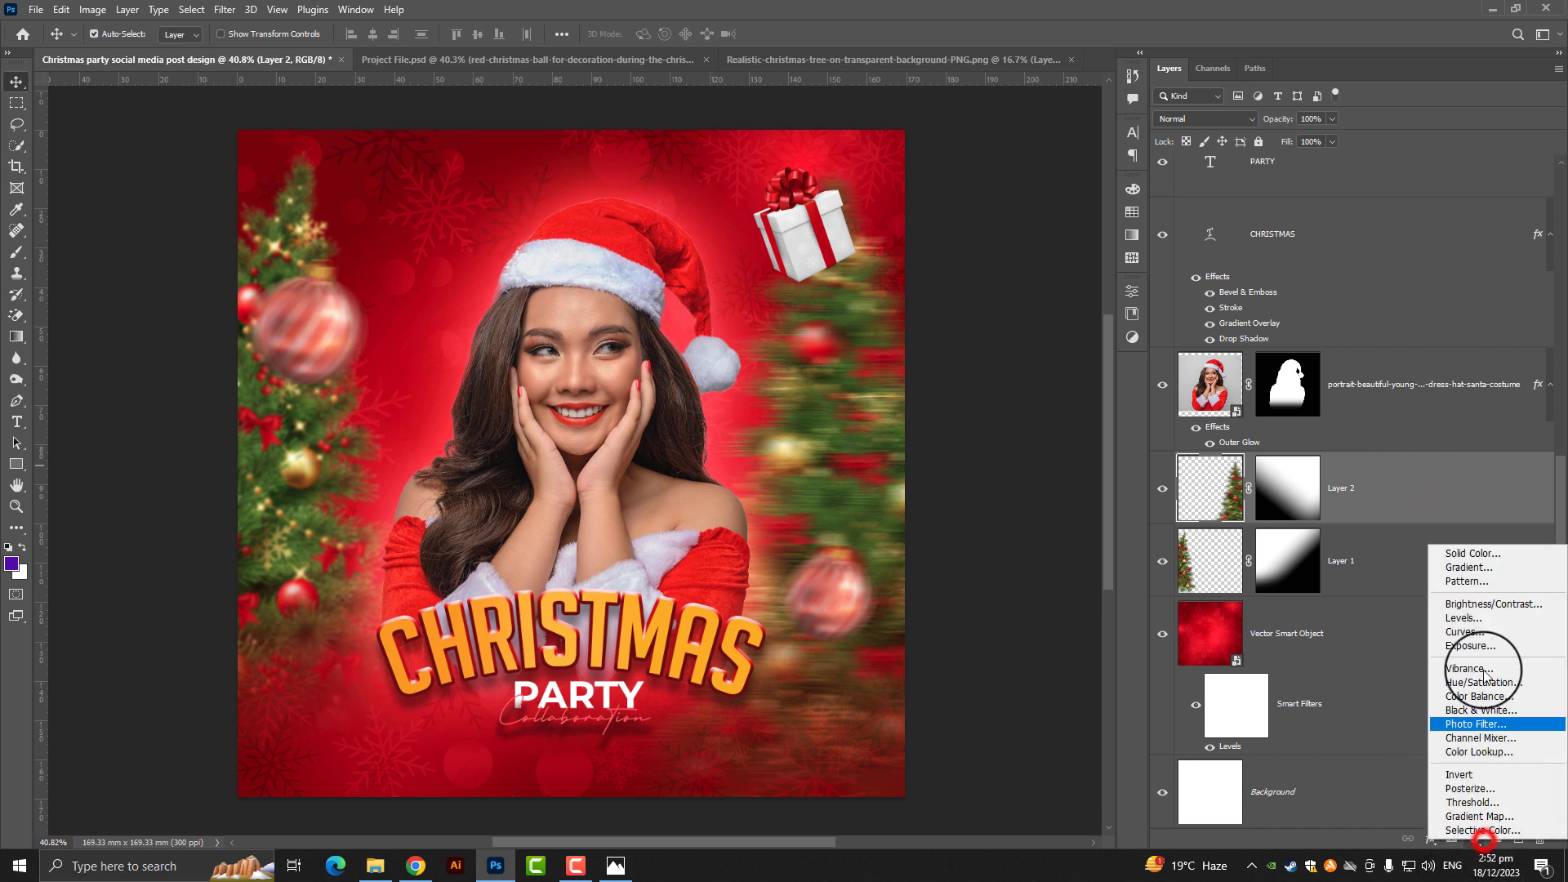
left_click(1467, 567)
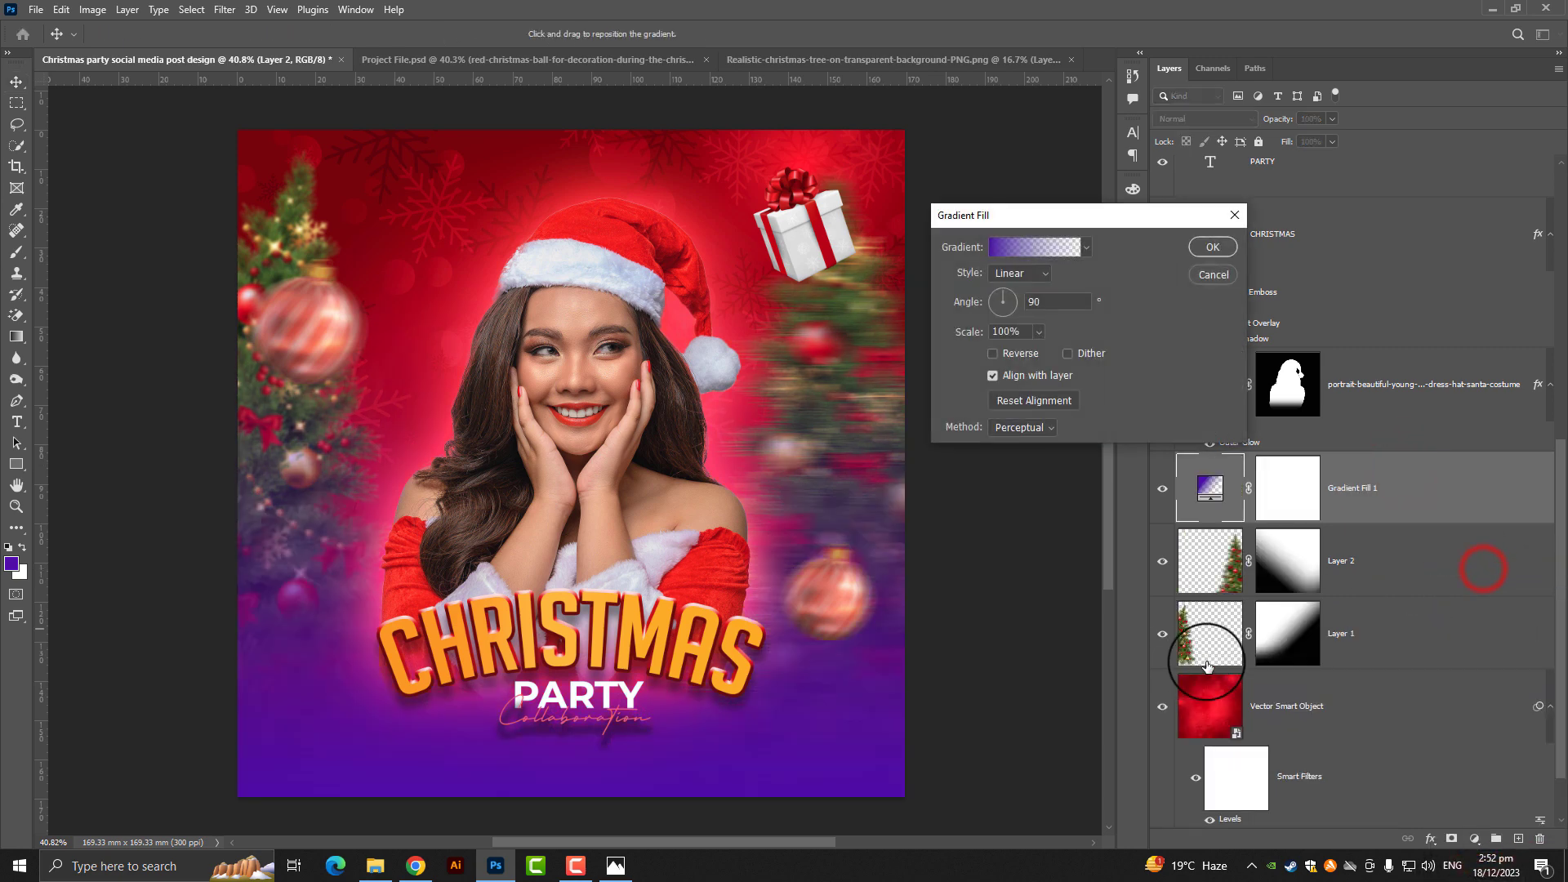
left_click(1030, 247)
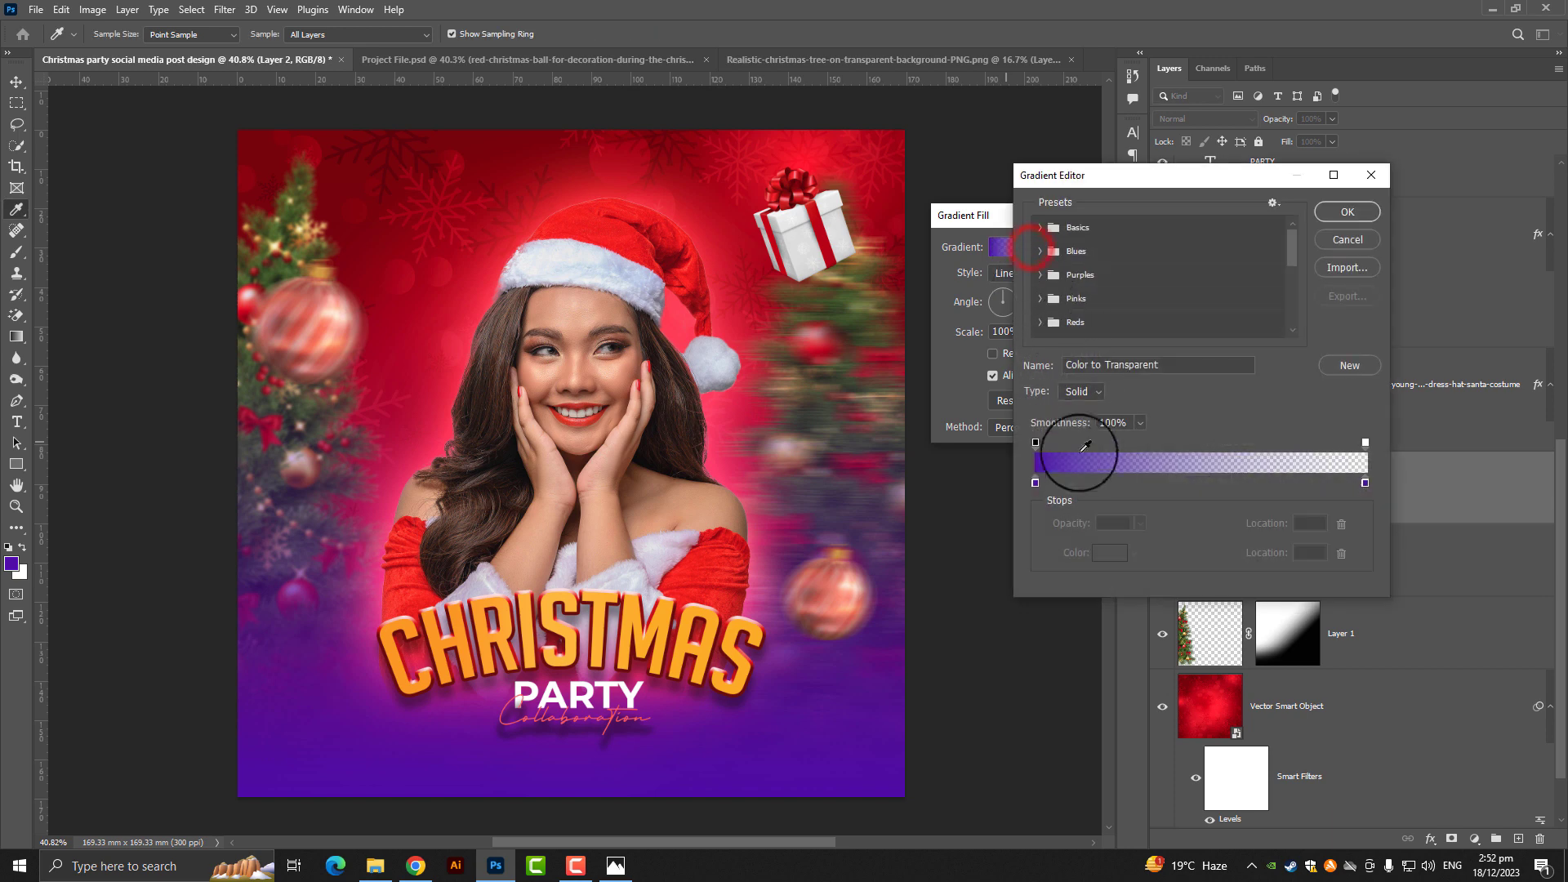
Step: Make the gradient start with red ae0000 and angle it at 150°
double_click(1037, 484)
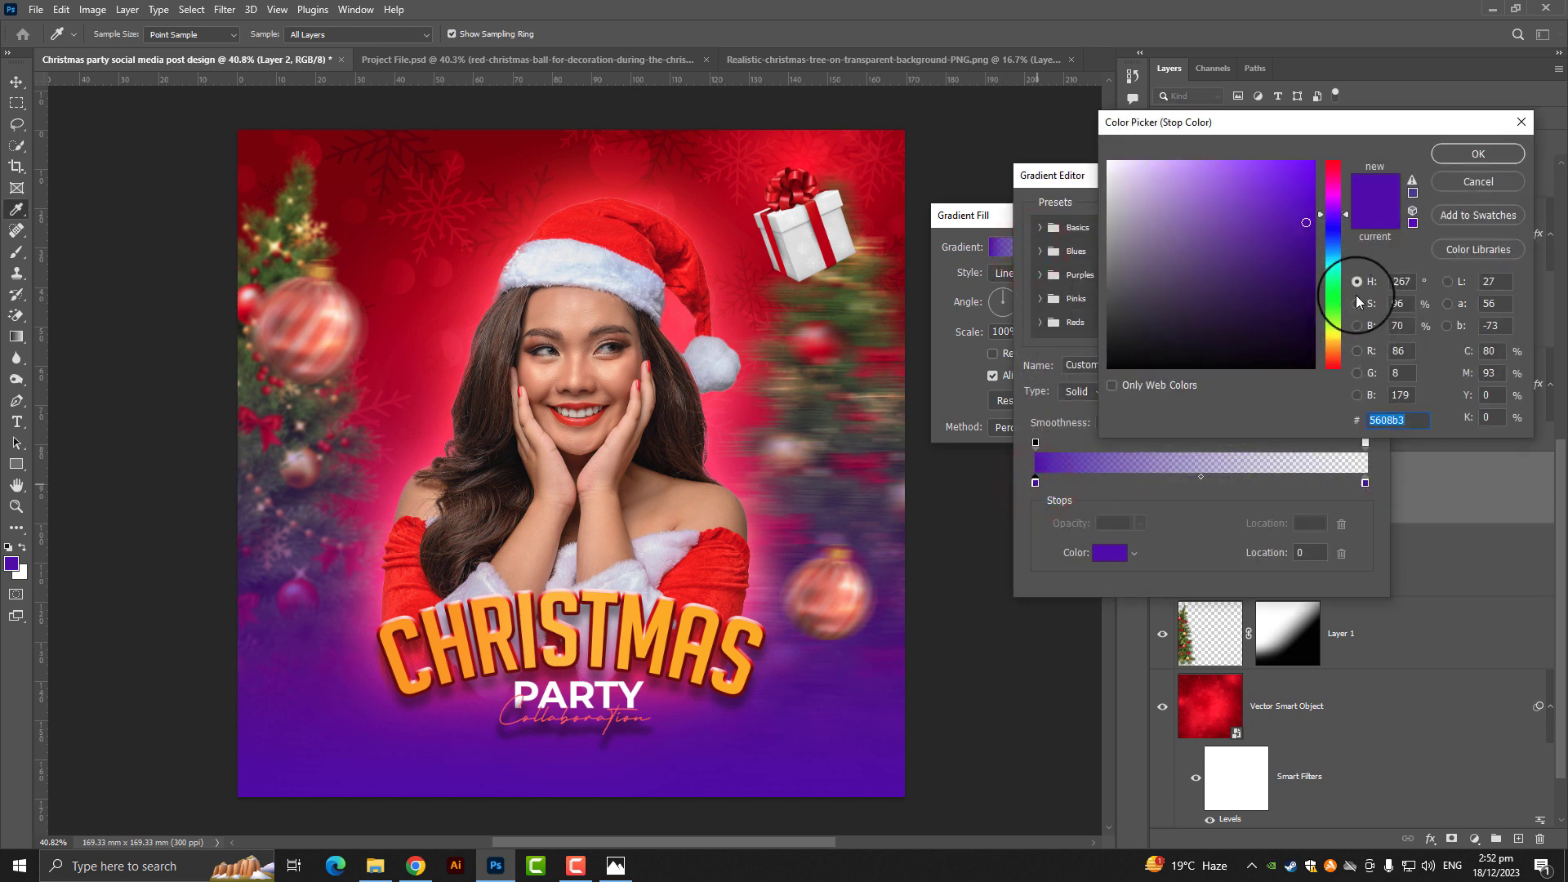
left_click_drag(1328, 206, 1333, 161)
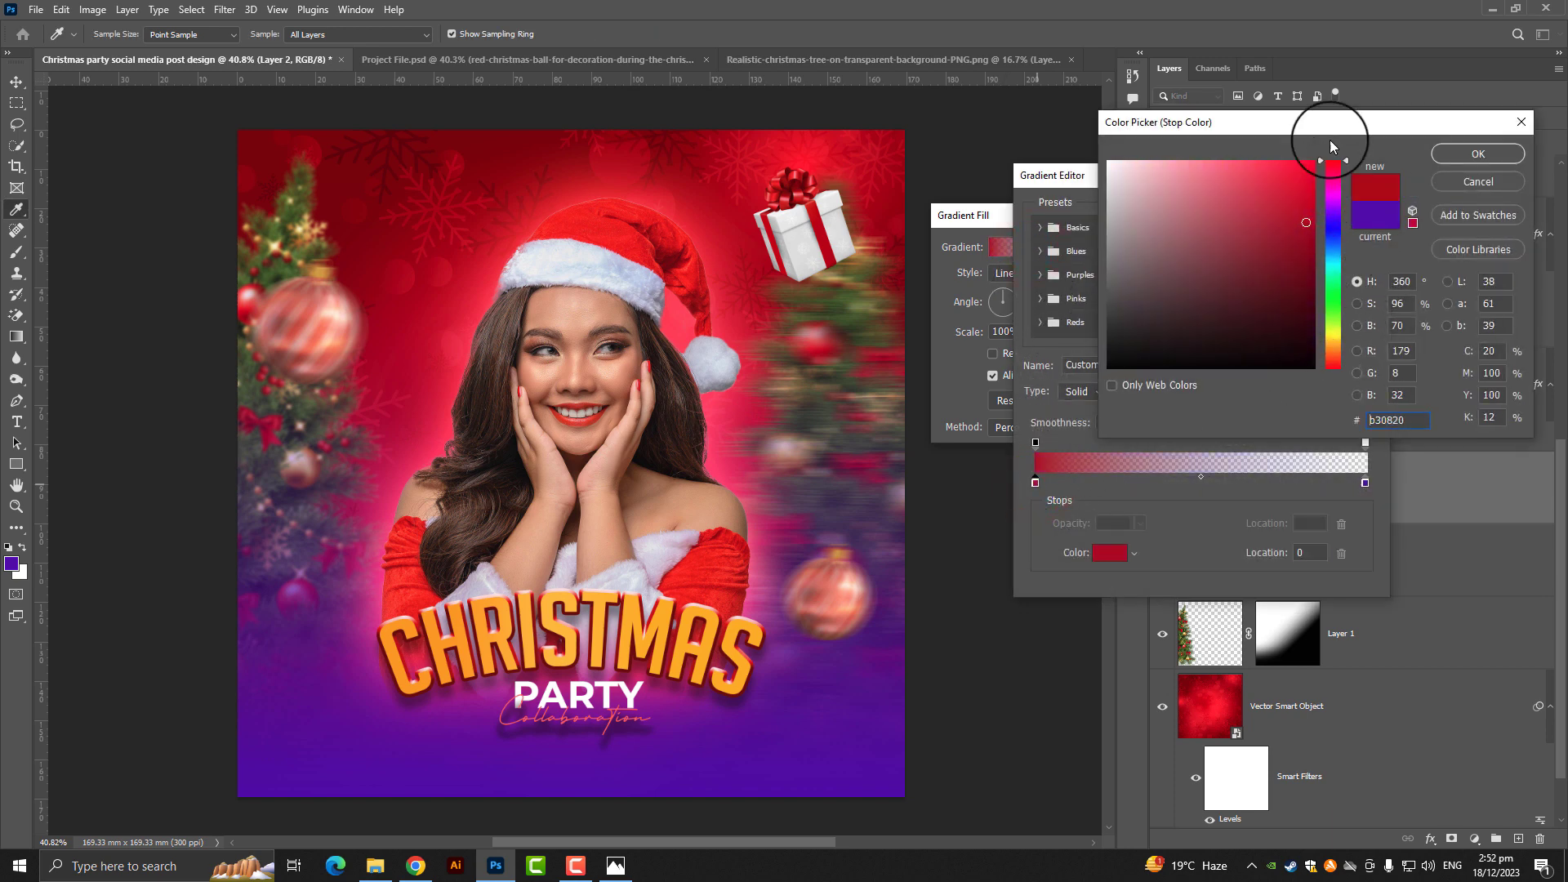
left_click_drag(1298, 216, 1374, 279)
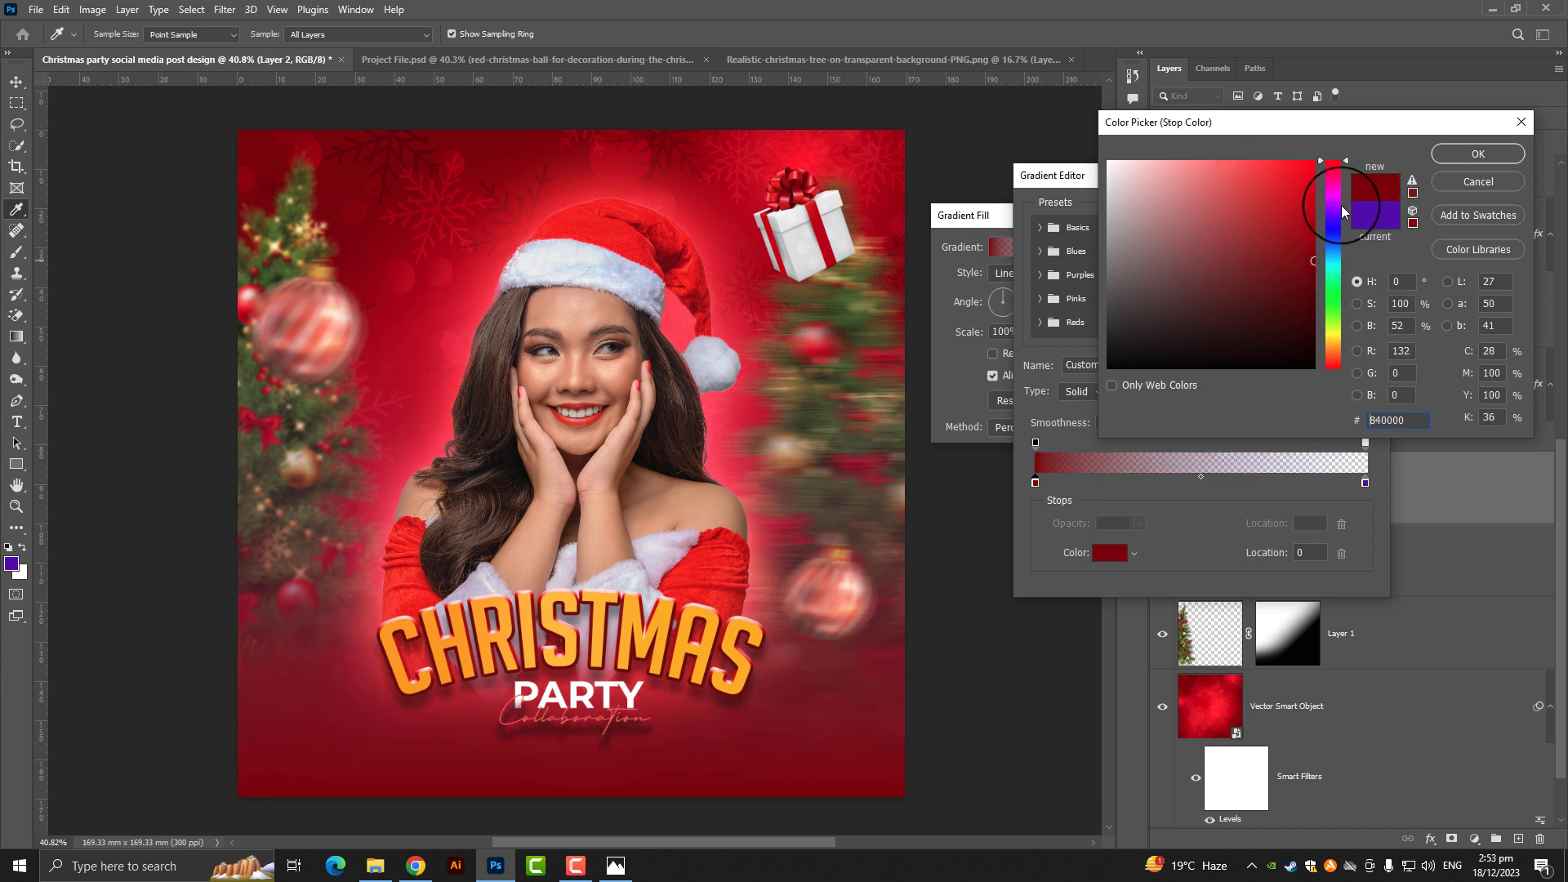
left_click(1312, 226)
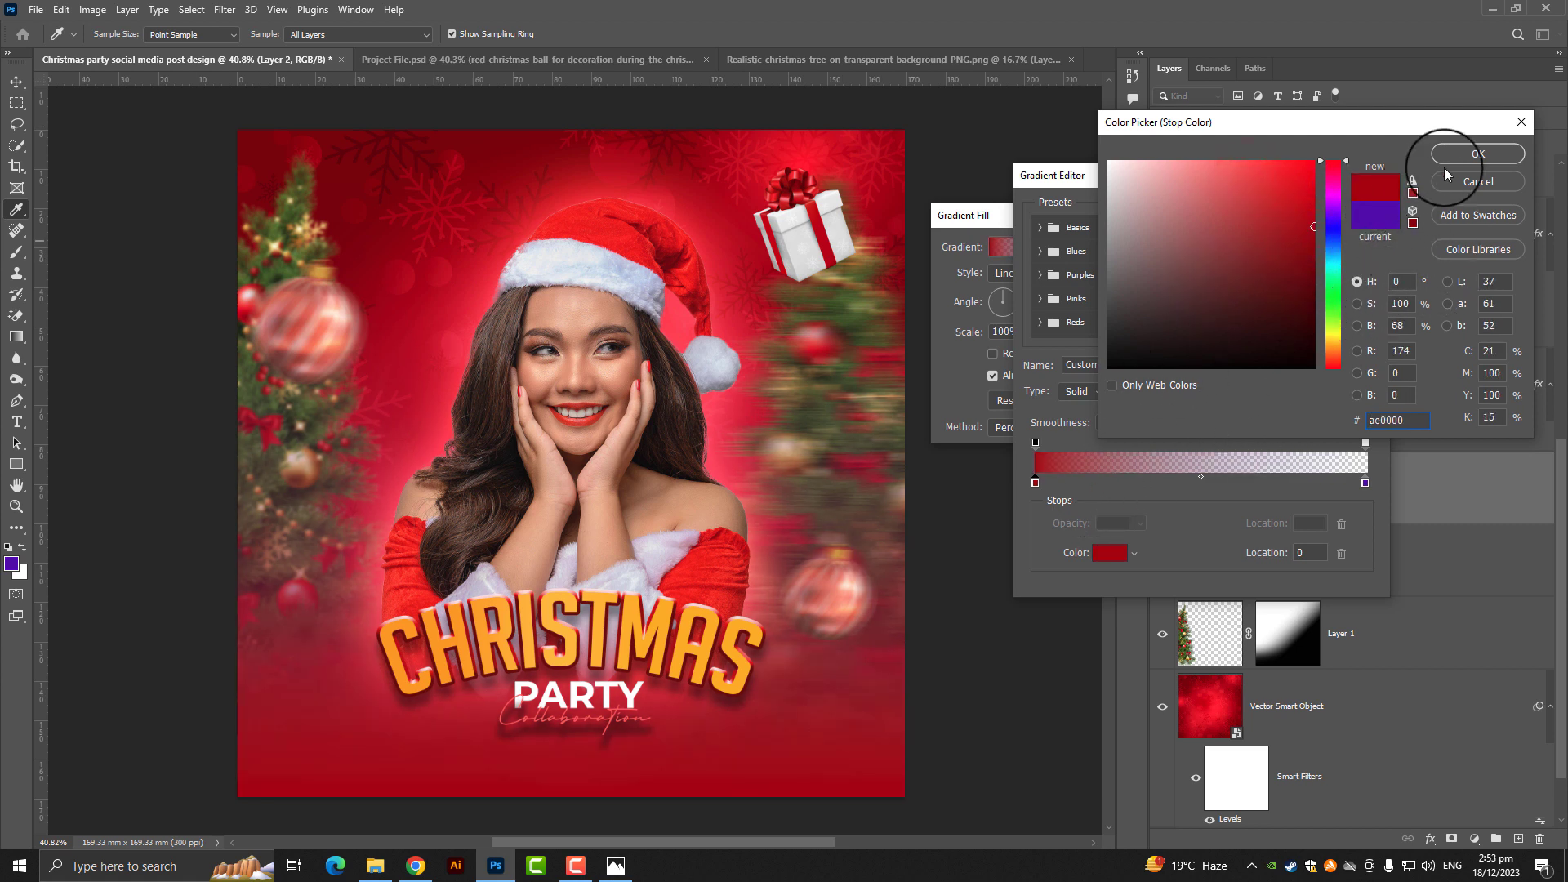
left_click(1477, 154)
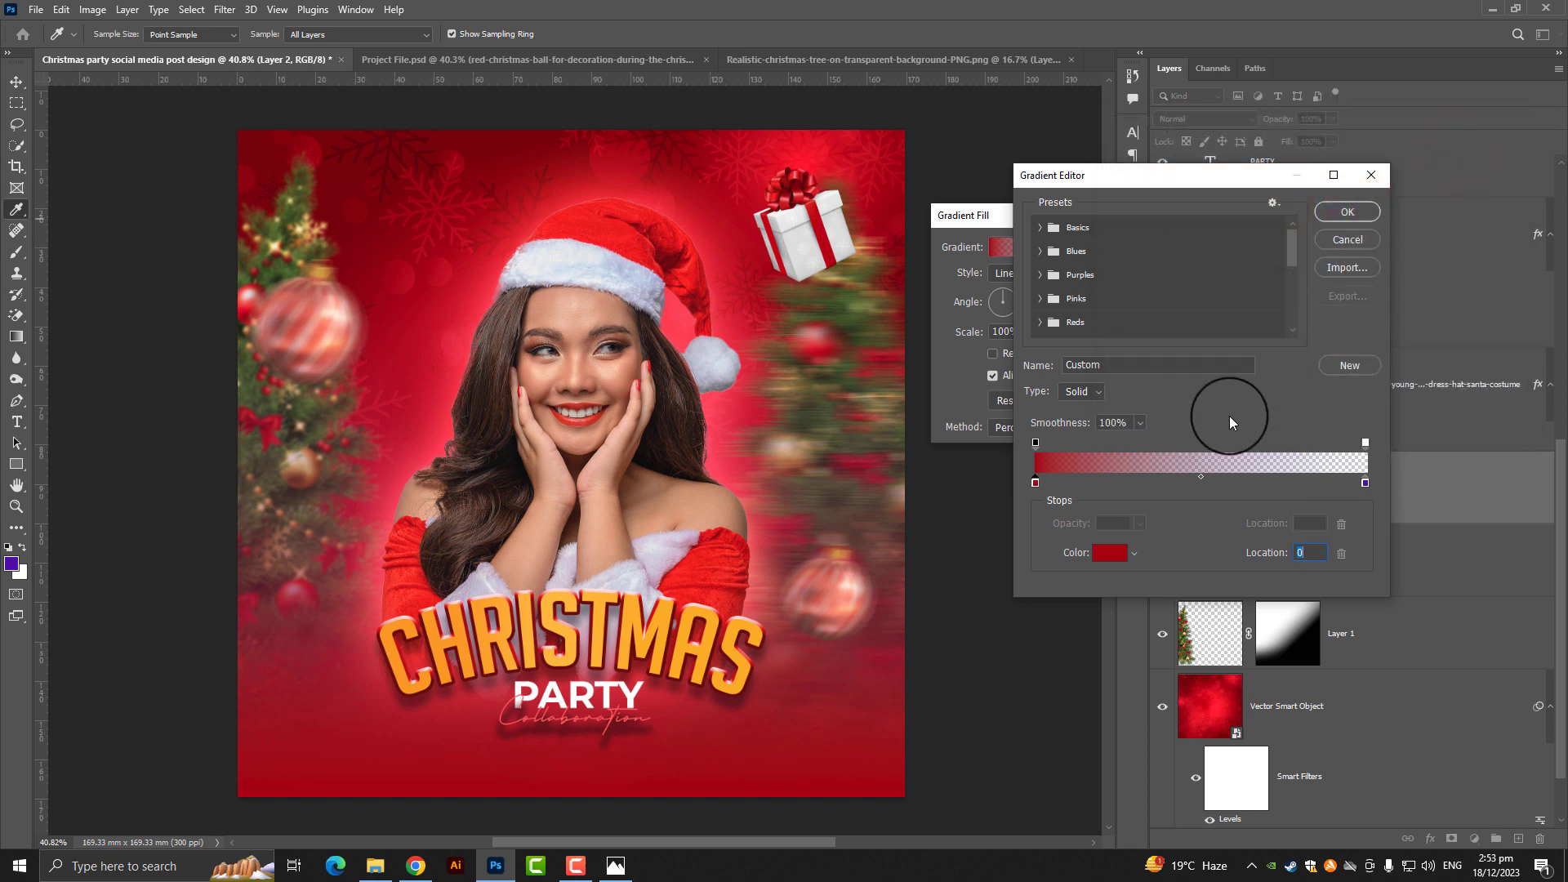
left_click(1347, 212)
left_click(995, 298)
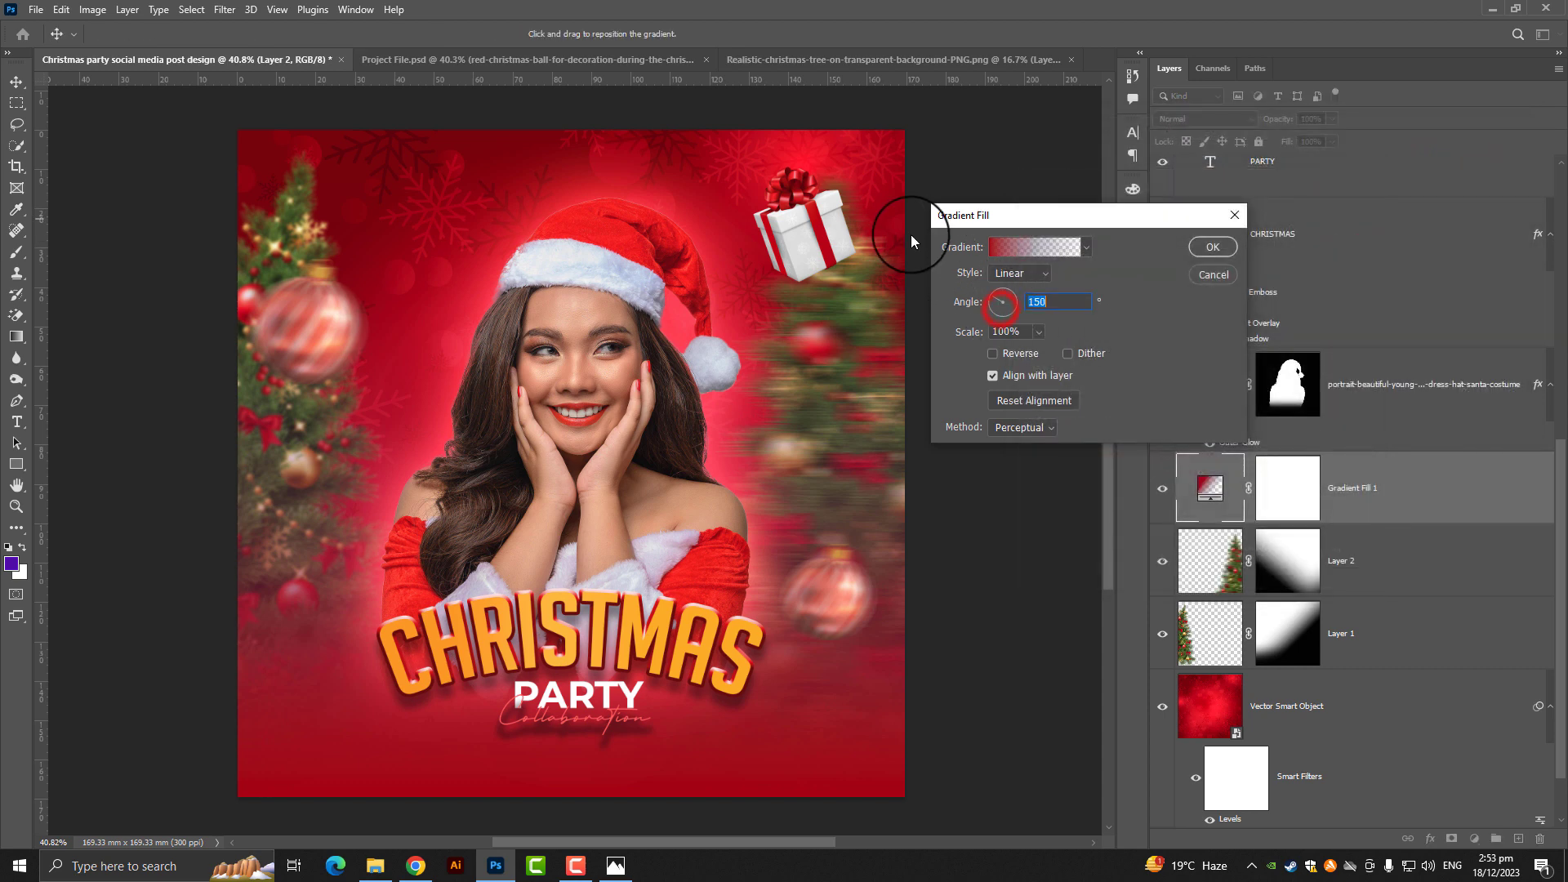
left_click(1213, 247)
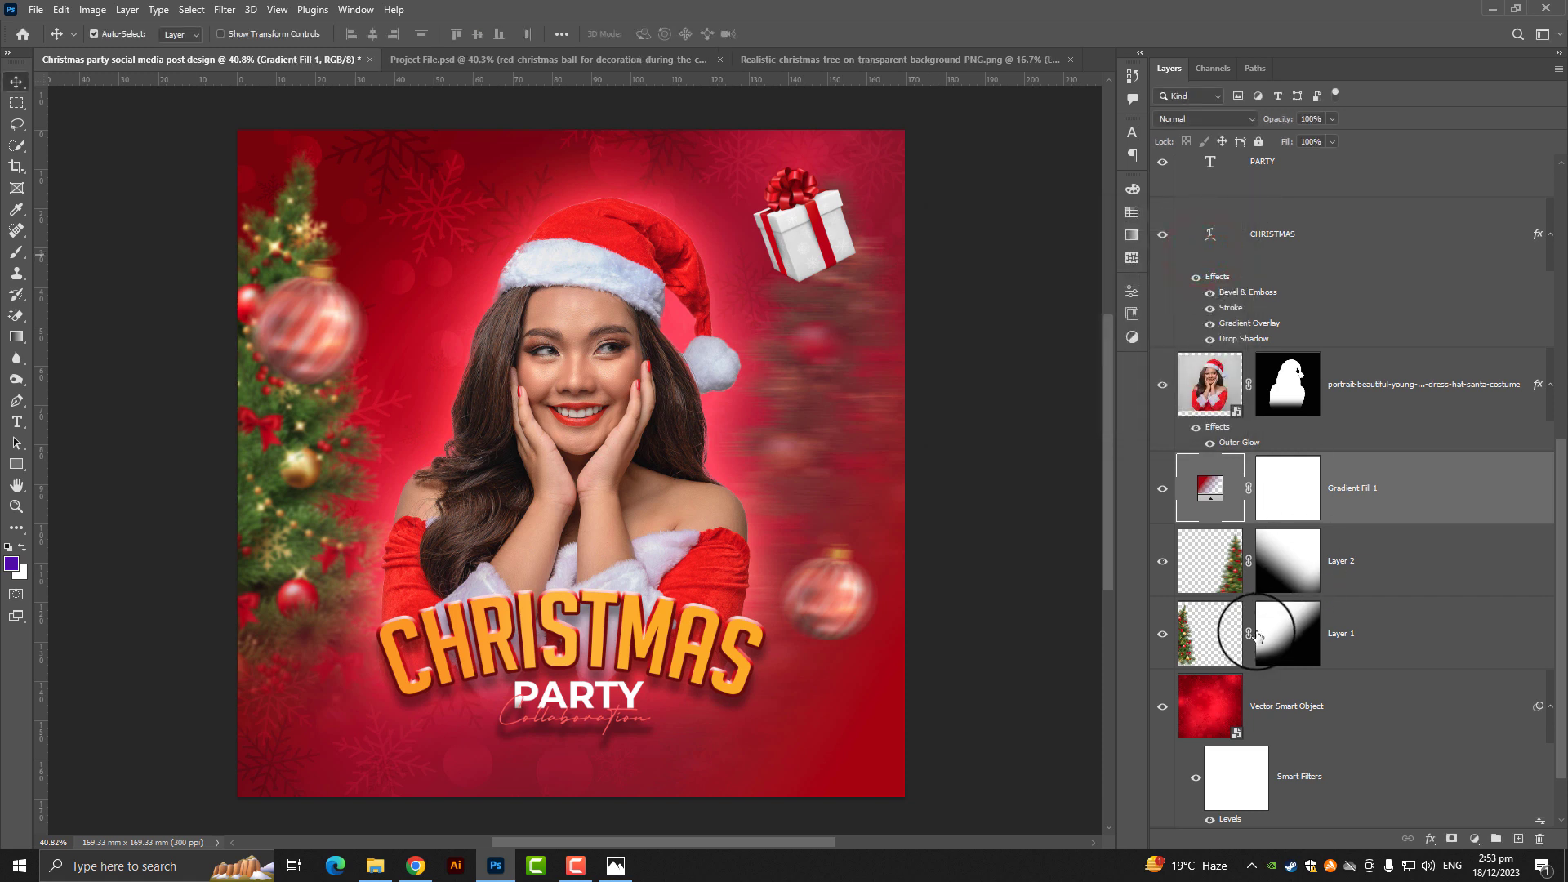
Step: Change the Gradient Fill 1 angle to 90°
double_click(1220, 498)
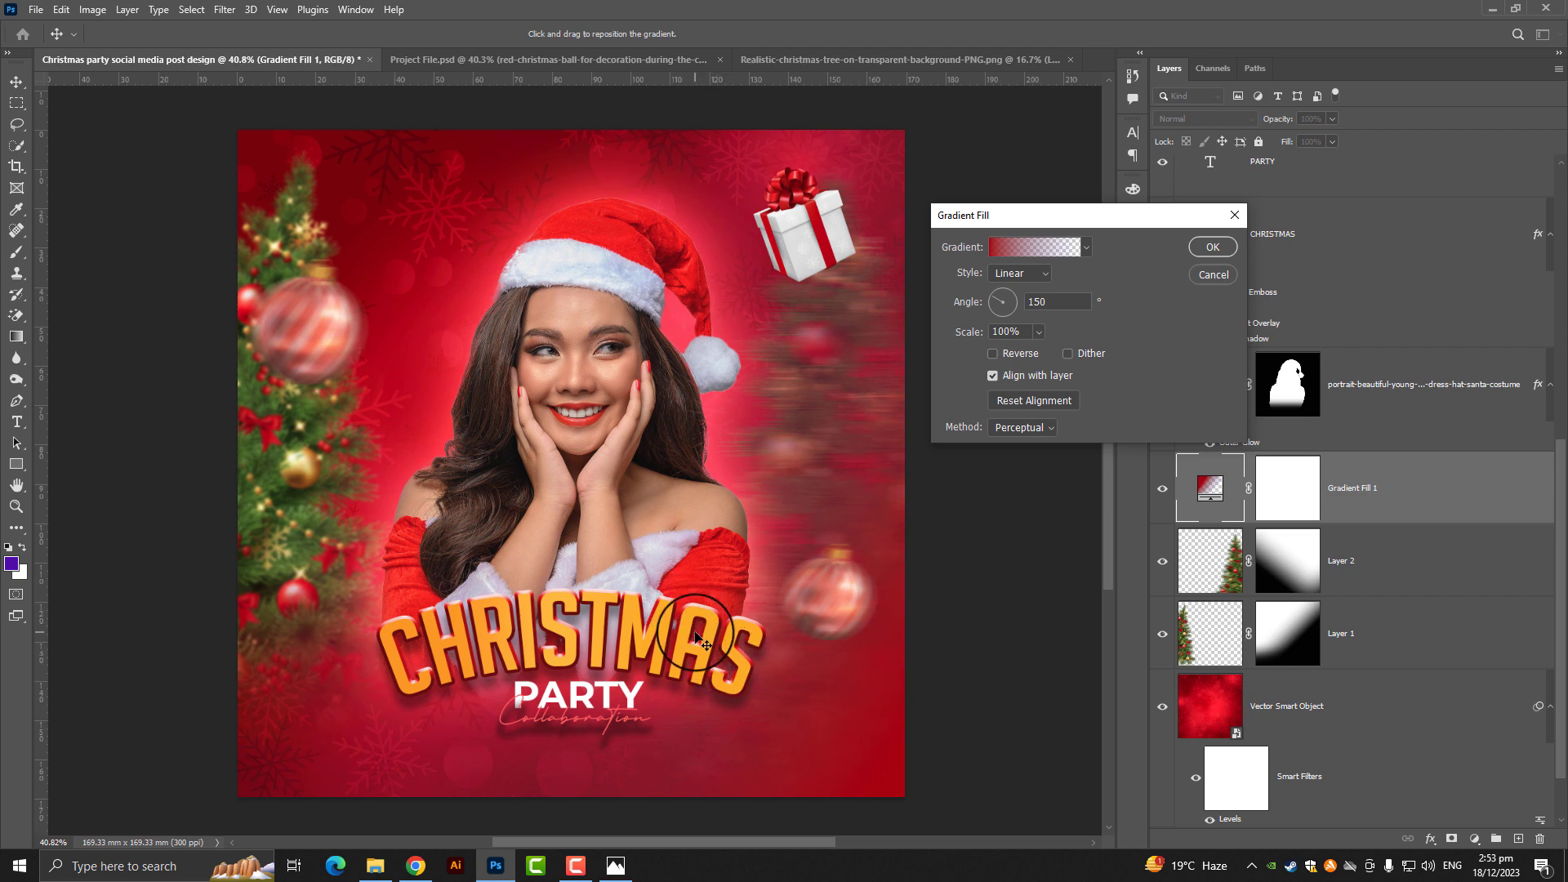
left_click_drag(999, 304, 1003, 292)
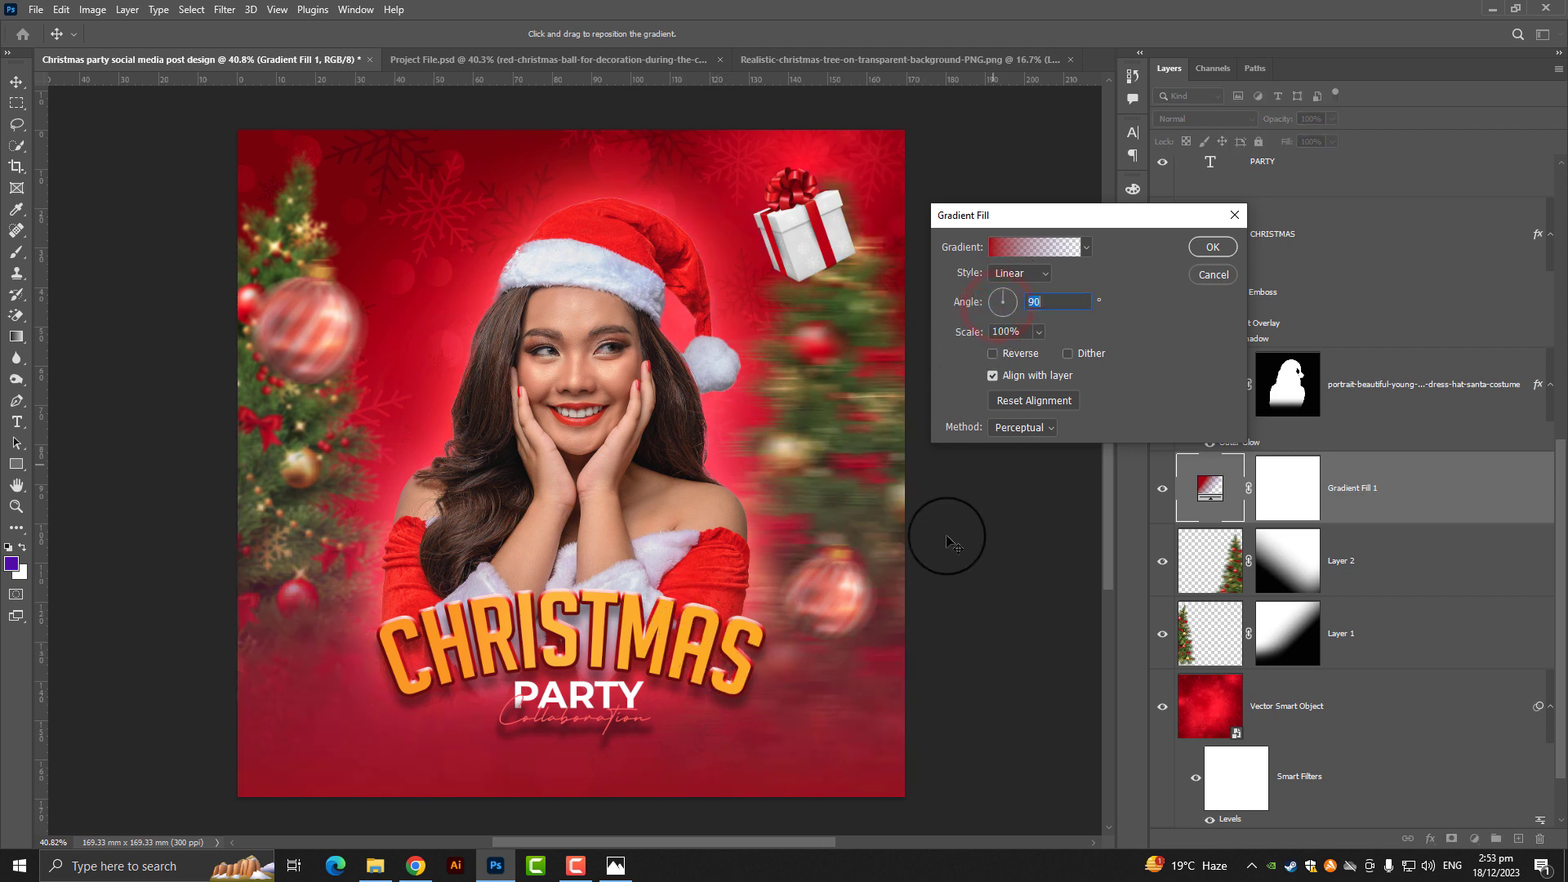
left_click(1032, 248)
Step: Set the gradient's start stop to deep red 800000 and apply the fill
double_click(1035, 487)
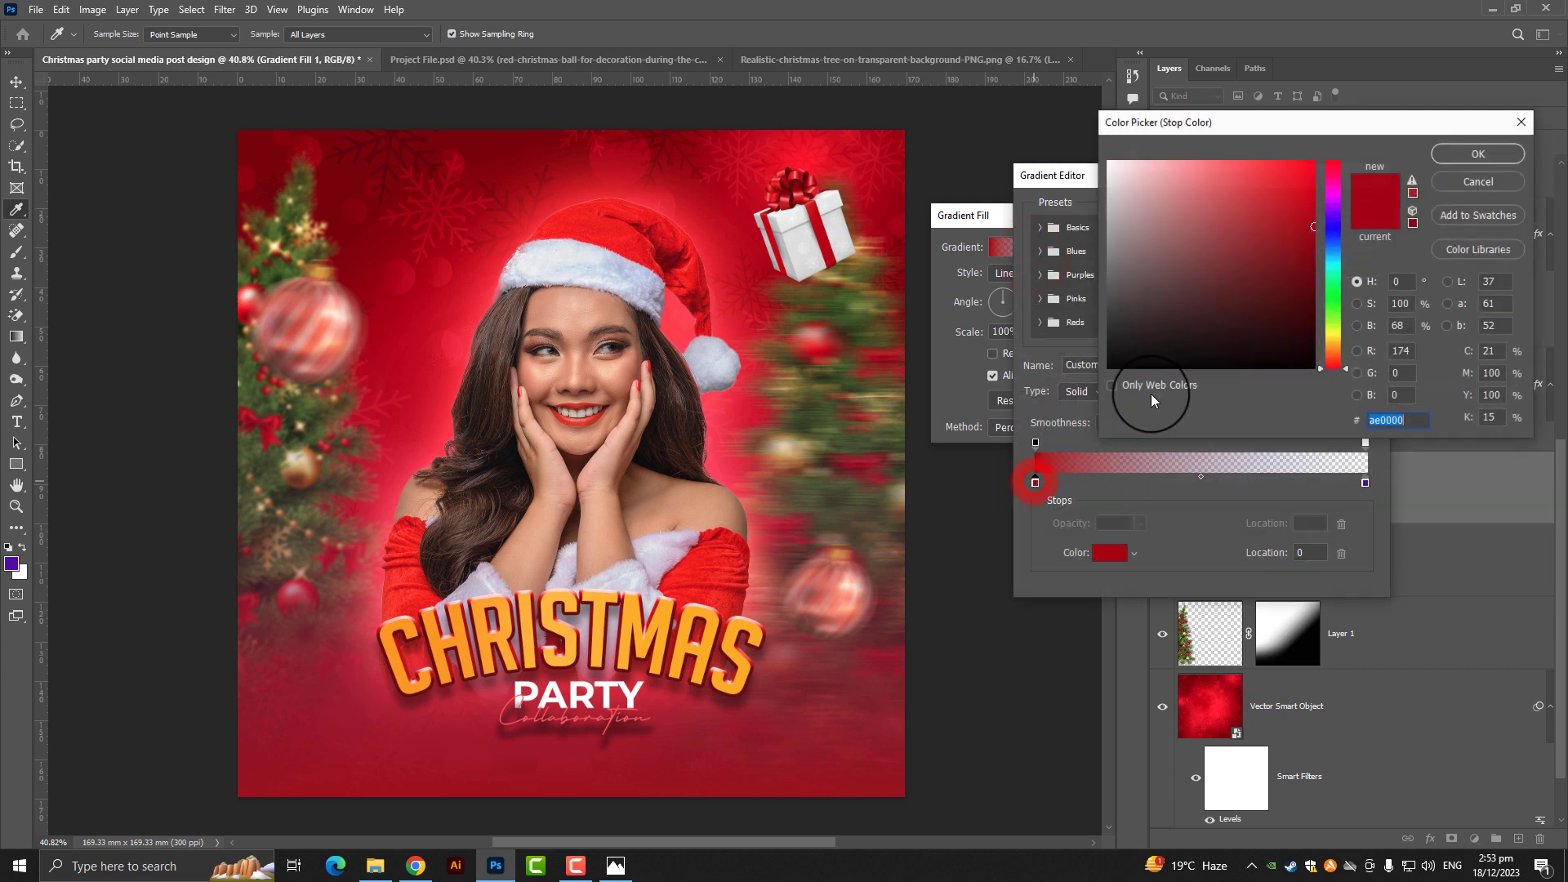
left_click_drag(1253, 280, 1313, 283)
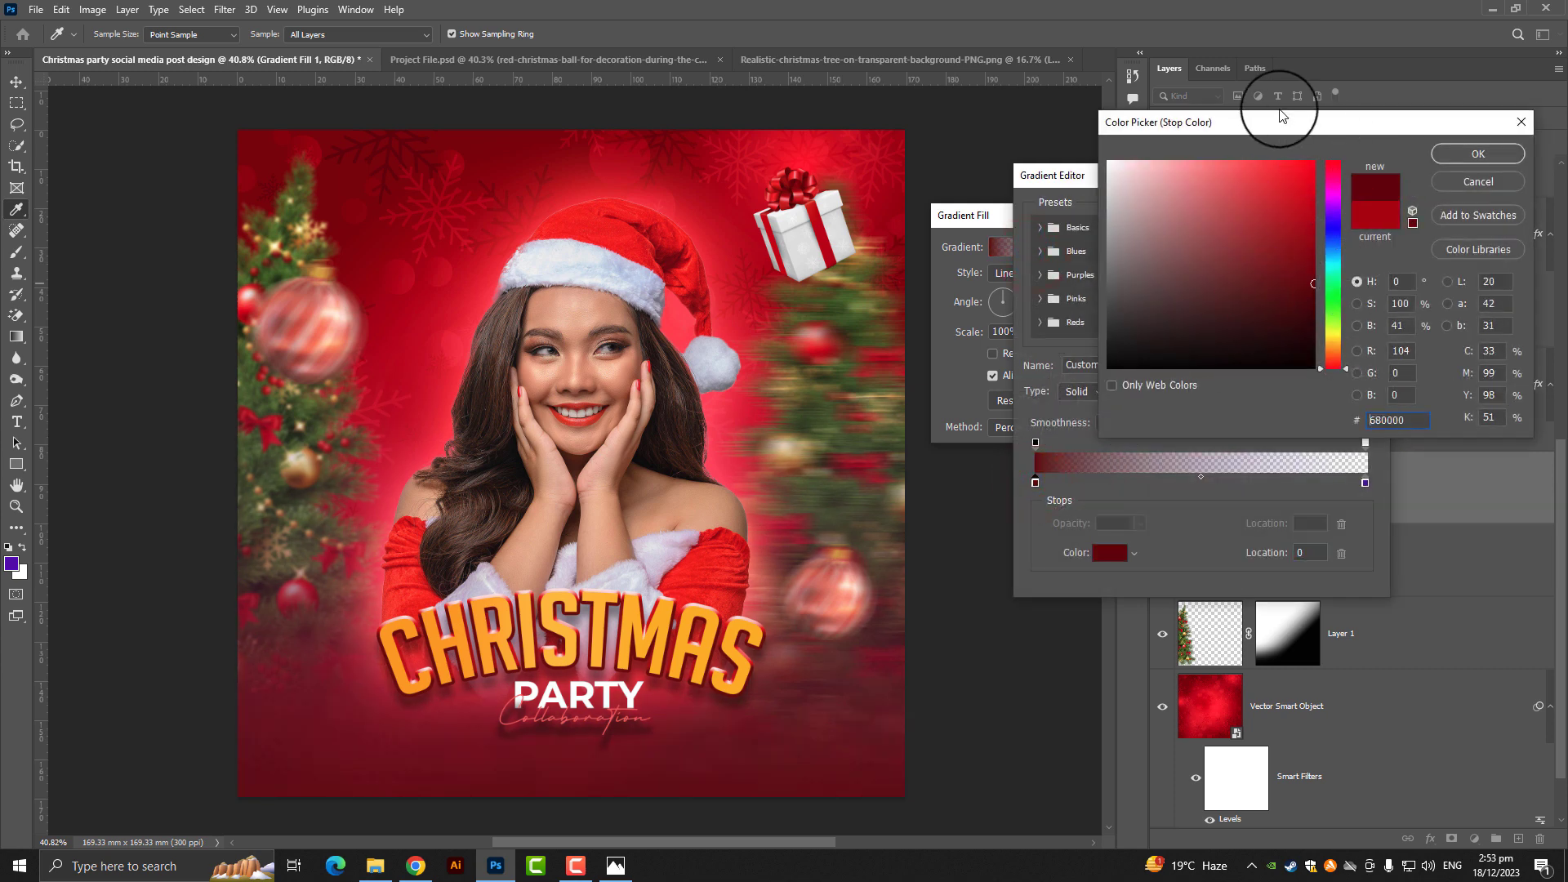
left_click(1331, 309)
left_click_drag(1334, 328, 1344, 149)
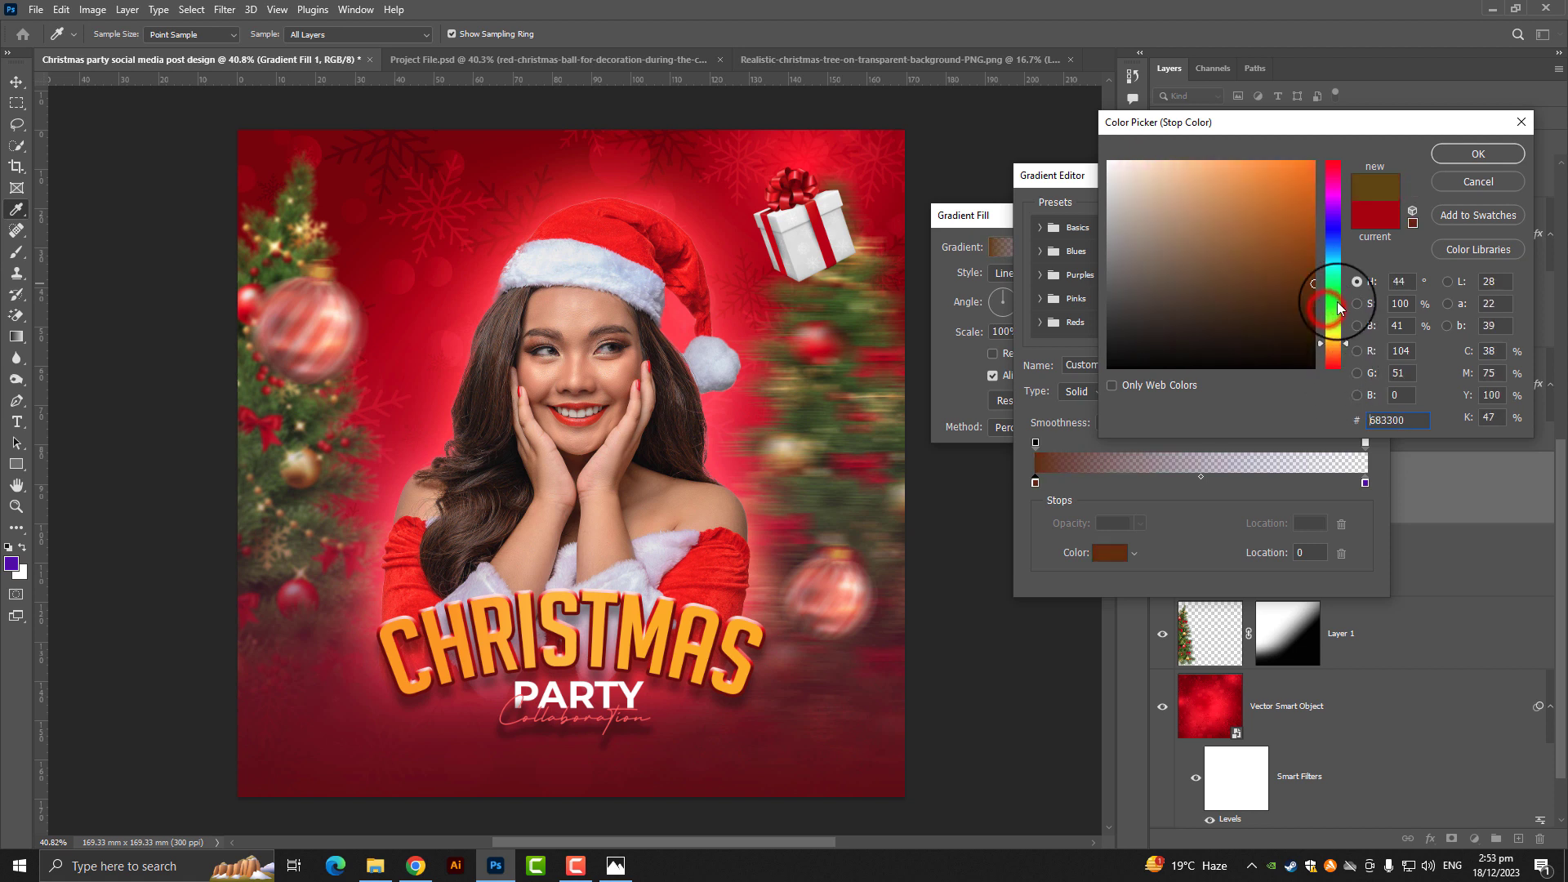
mouse_move(1296, 232)
left_mouse_down()
mouse_move(1313, 176)
mouse_move(1285, 232)
left_mouse_up()
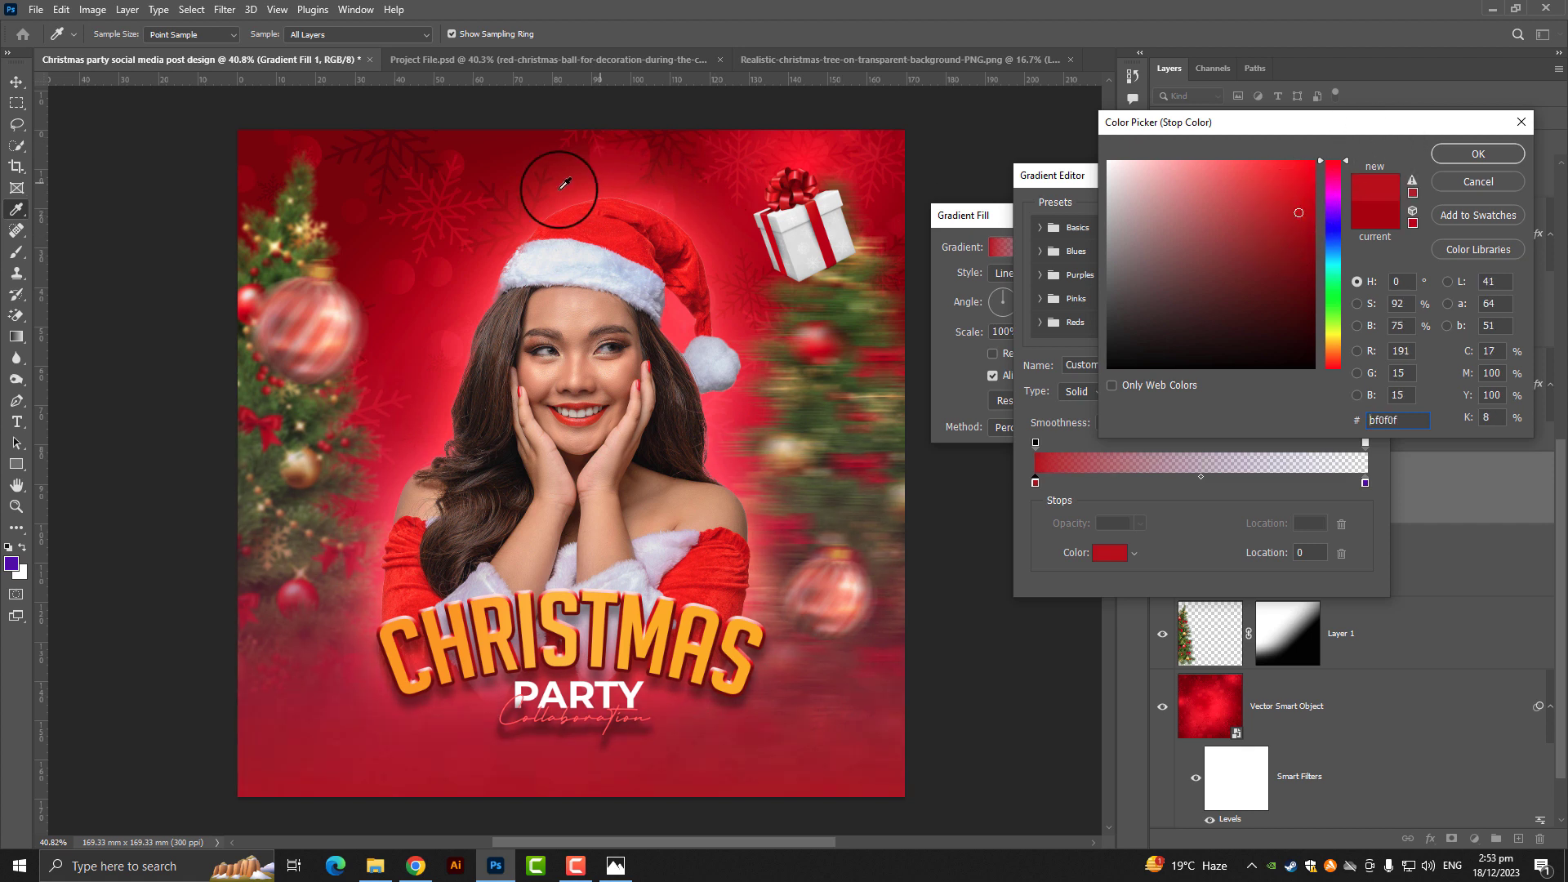
left_click(362, 167)
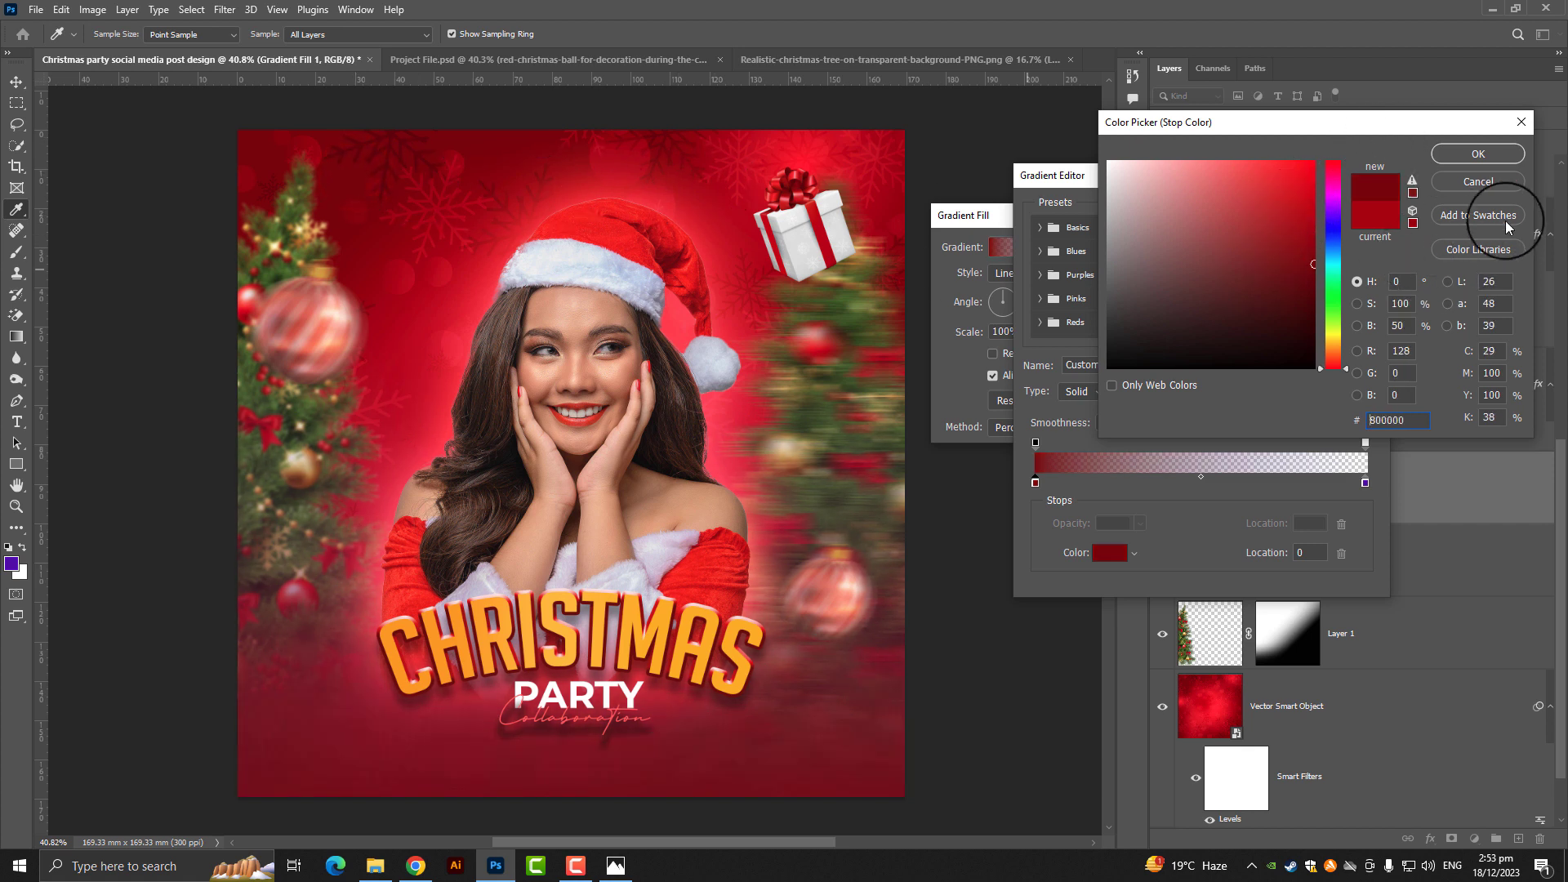
left_click(1478, 153)
left_click(1346, 214)
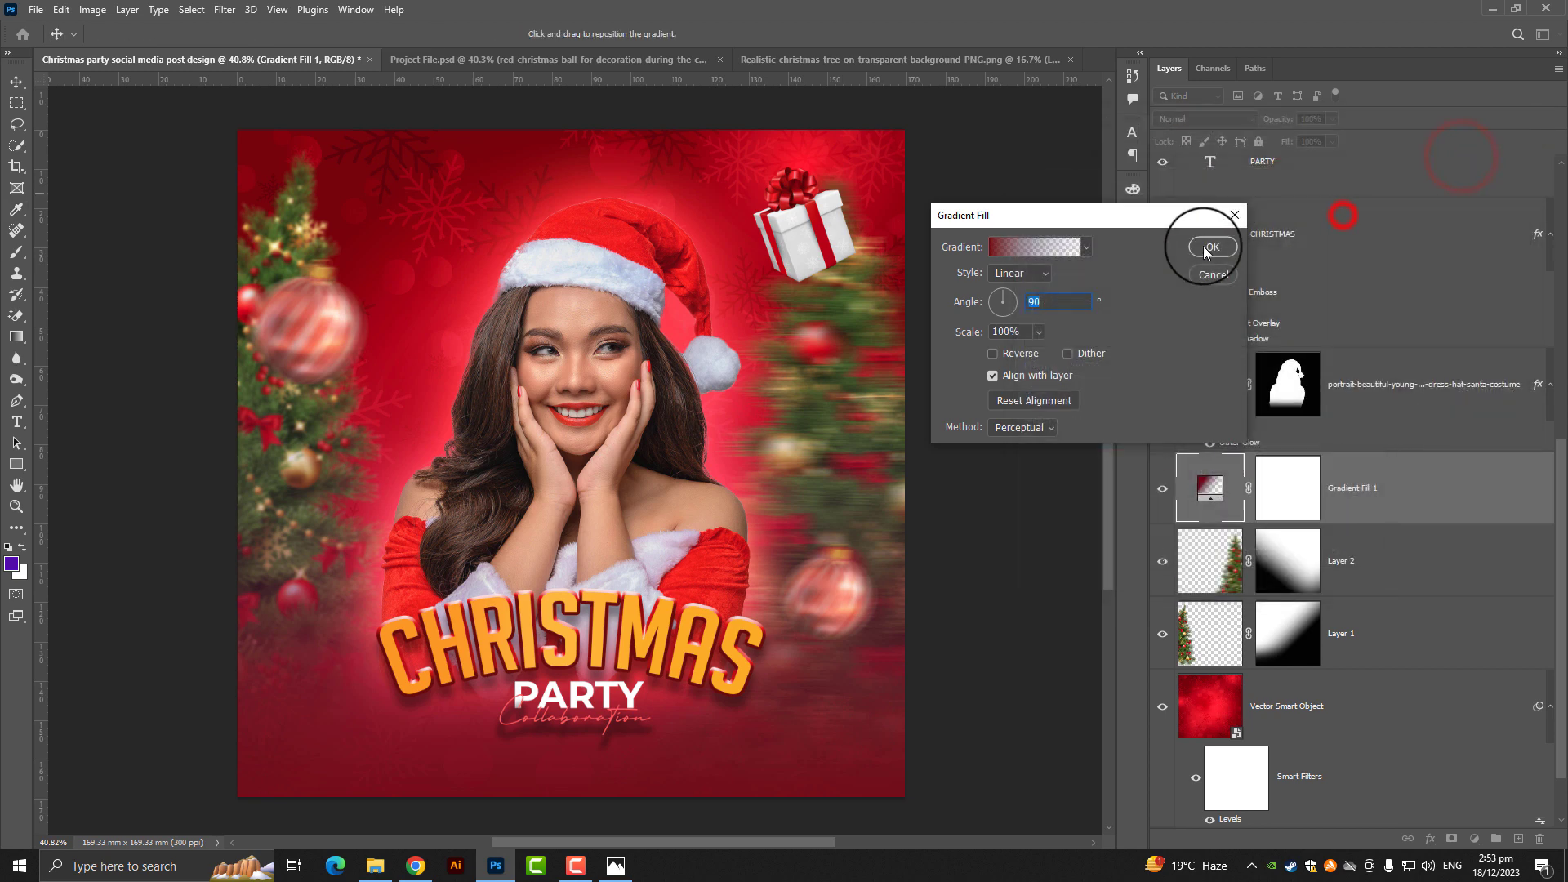
left_click(1214, 246)
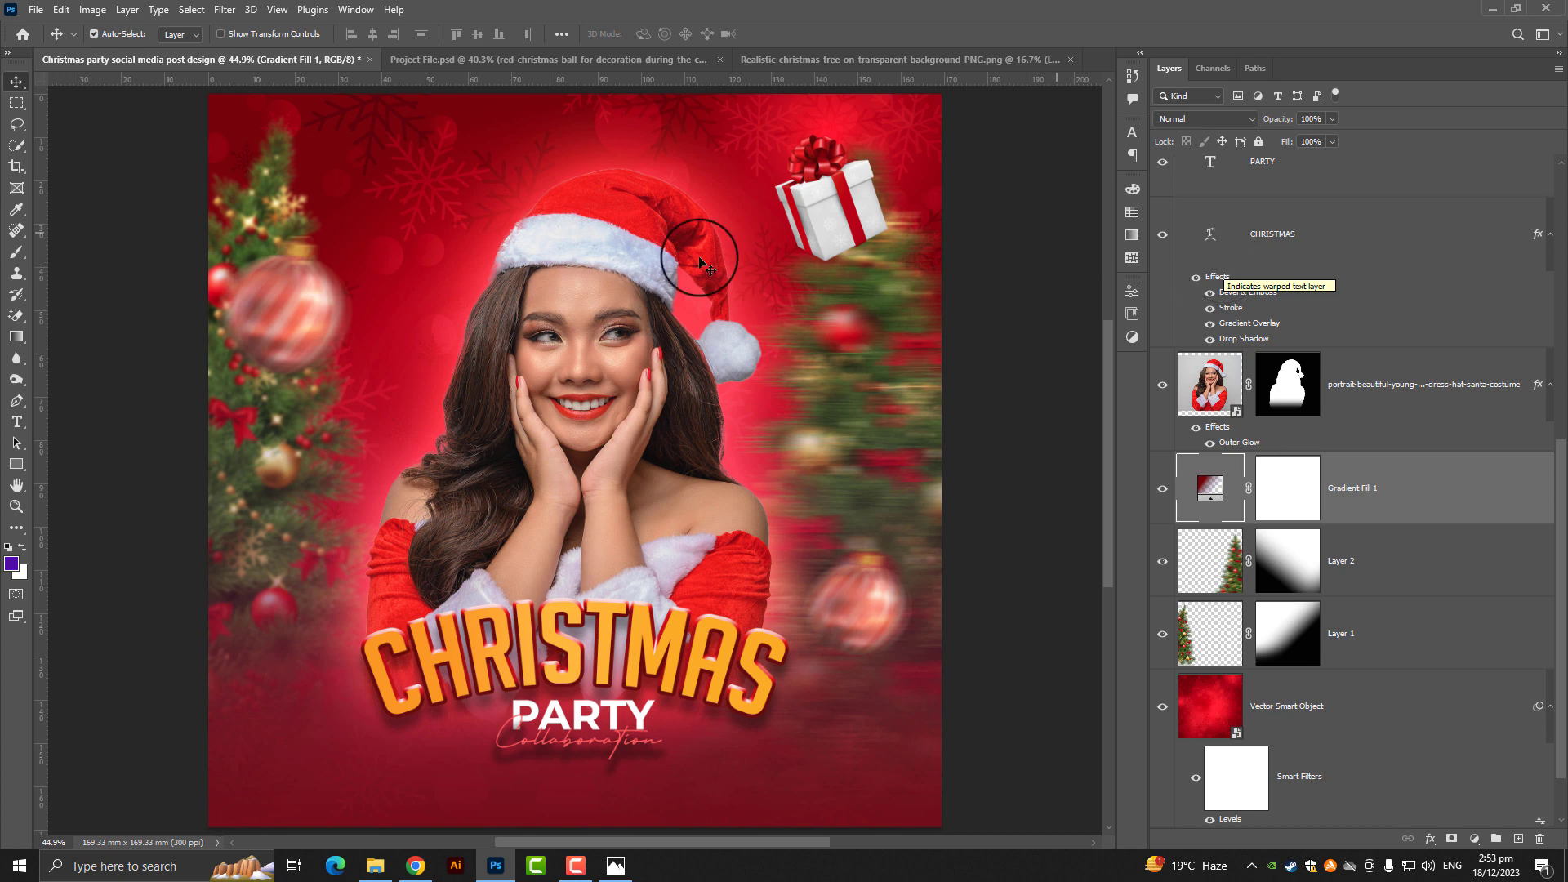
scroll(654, 274, "down", 1)
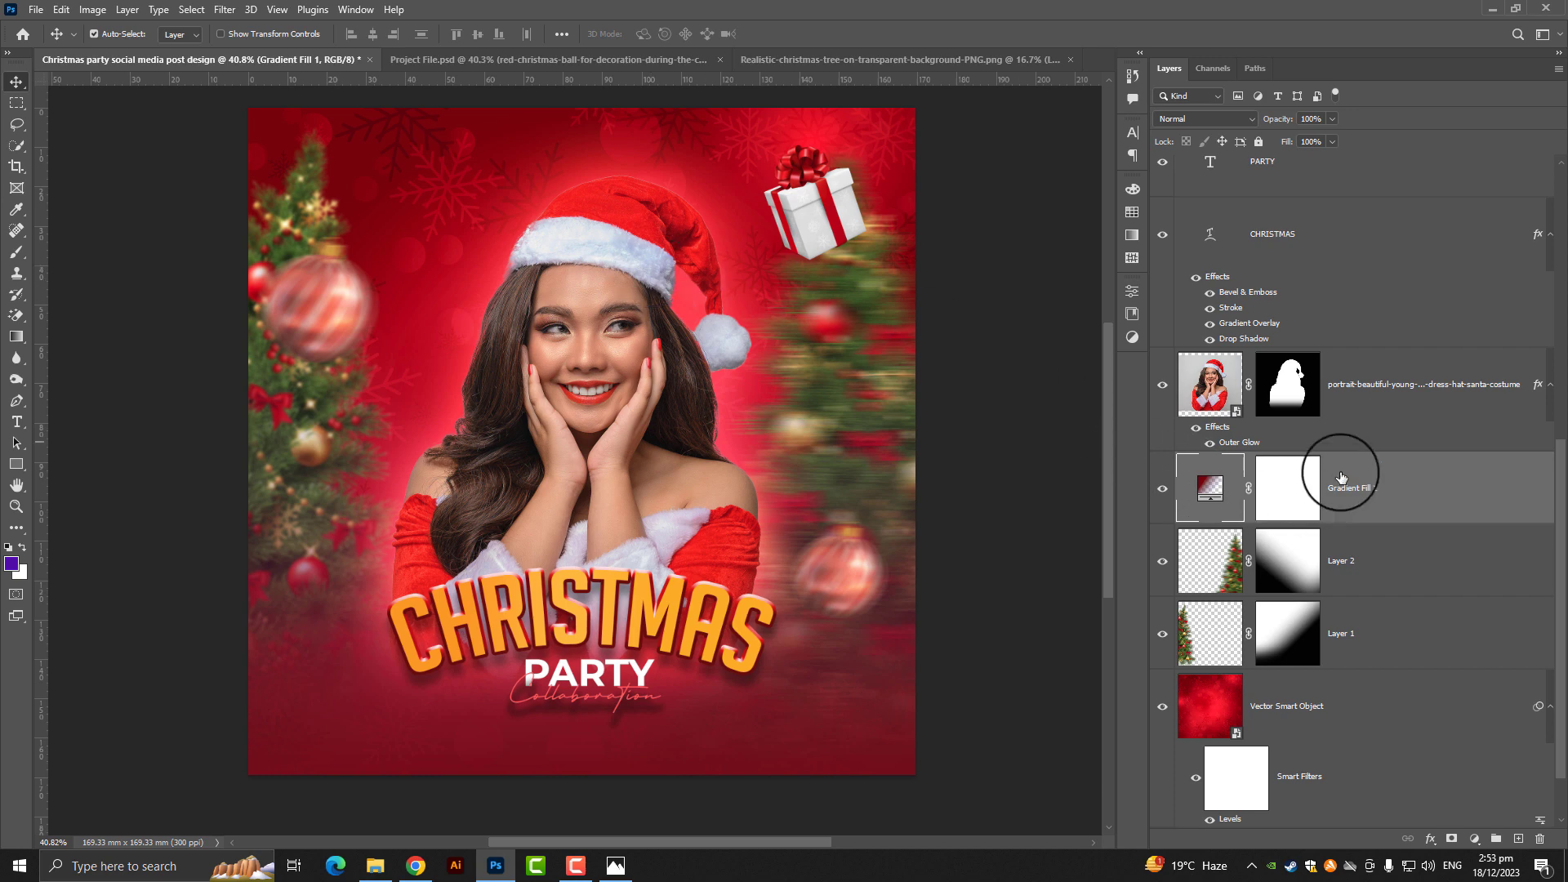
left_click(988, 430)
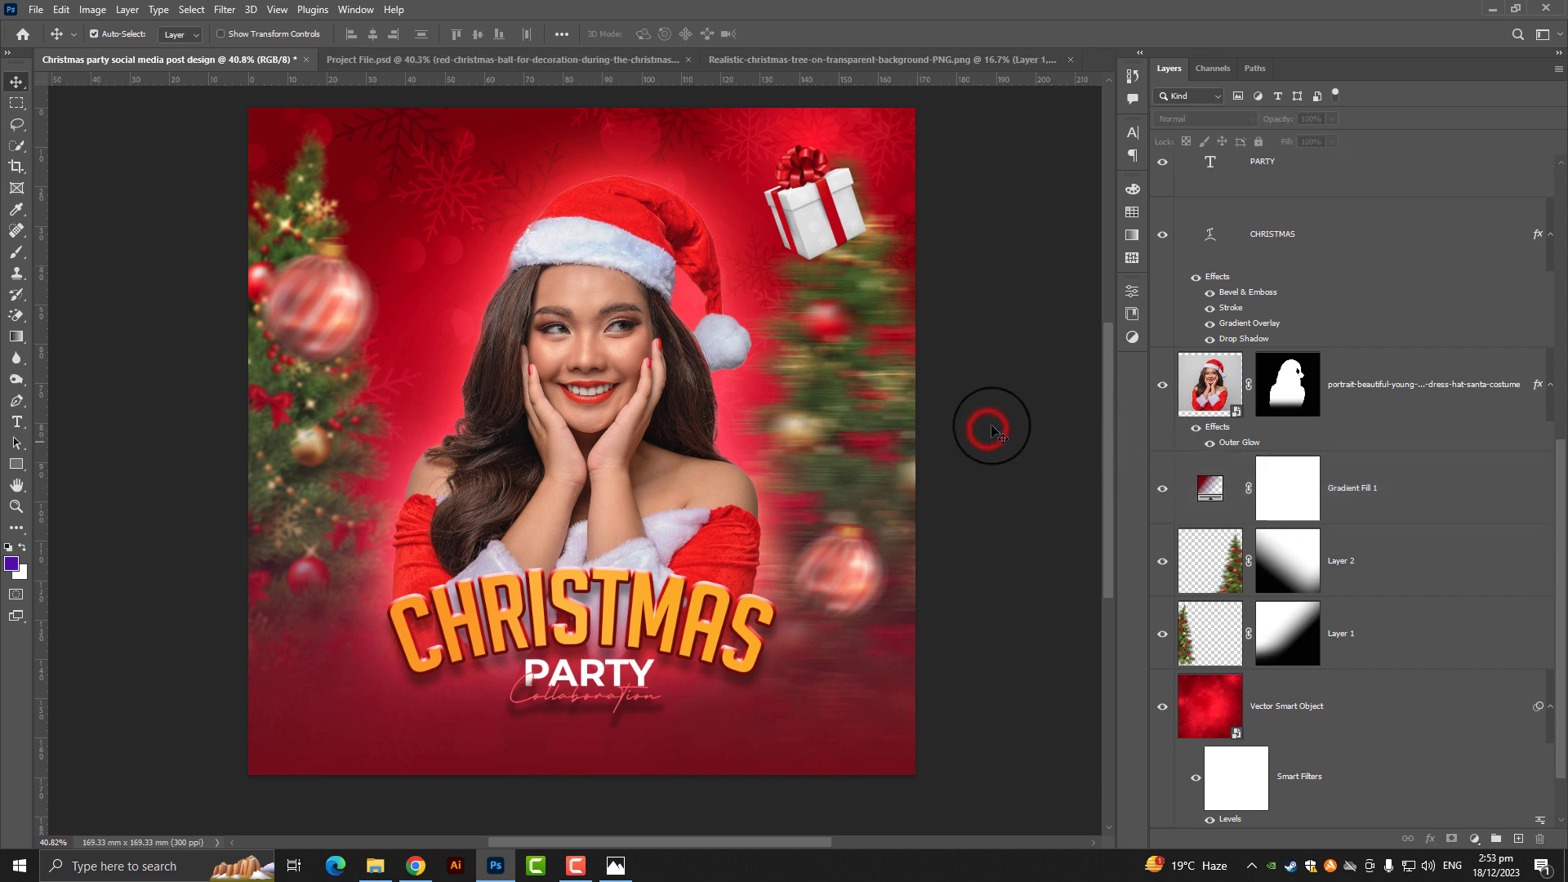
key("ctrl")
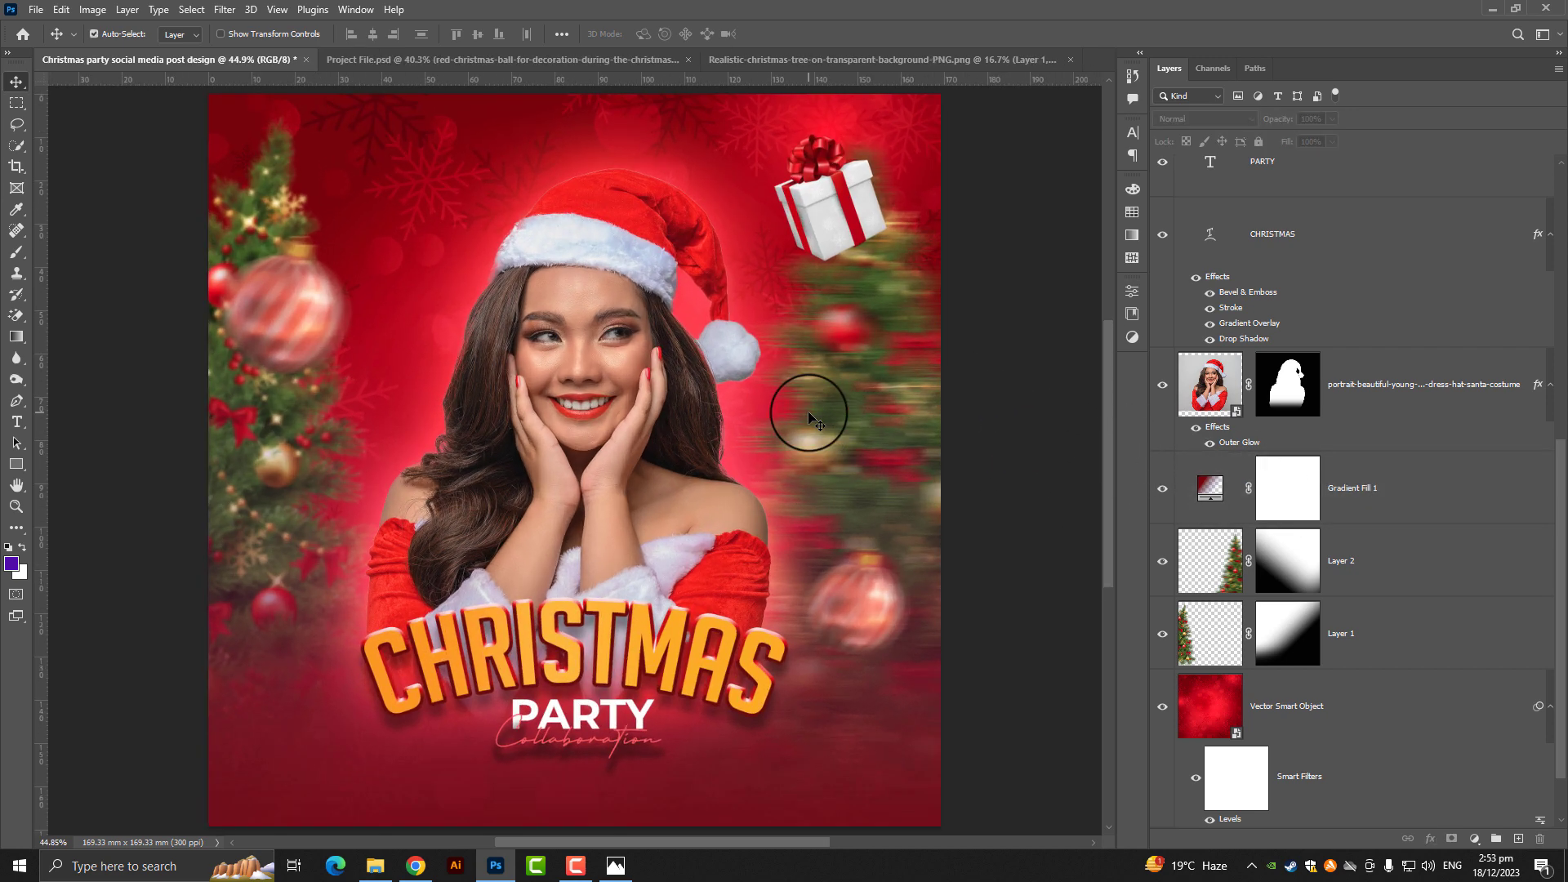